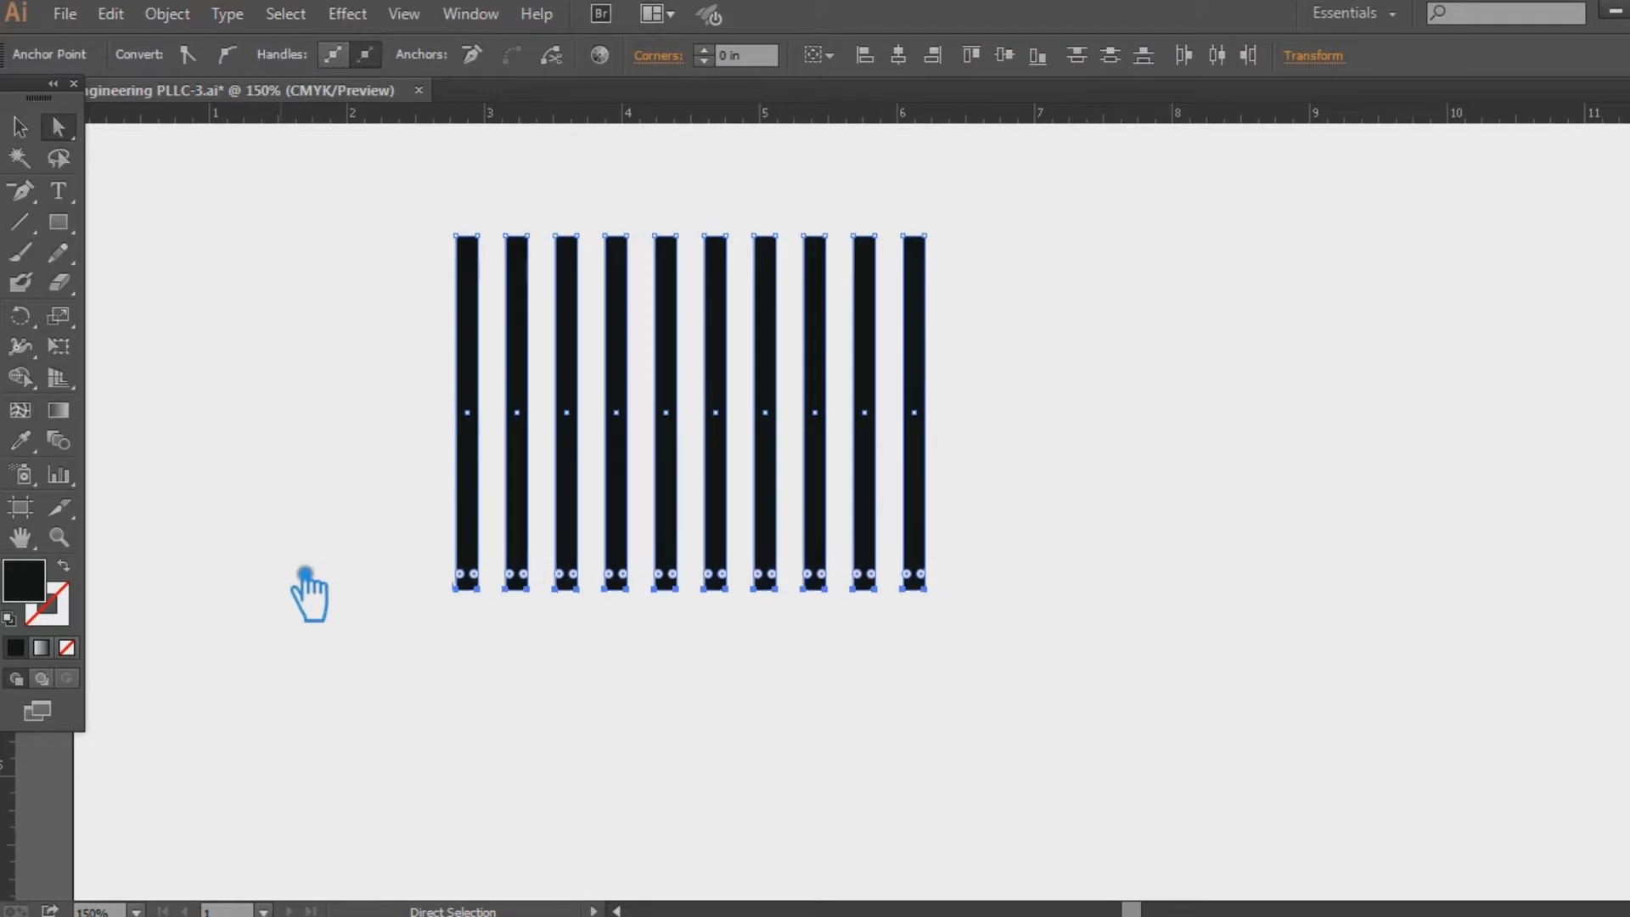
Step: Lengthen the ten vertical bars by nudging their lower anchor points downward, and deselect them
{"action": "key", "text": "Down"}
{"action": "key", "text": "Down"}
{"action": "key", "text": "Down"}
{"action": "key", "text": "Down"}
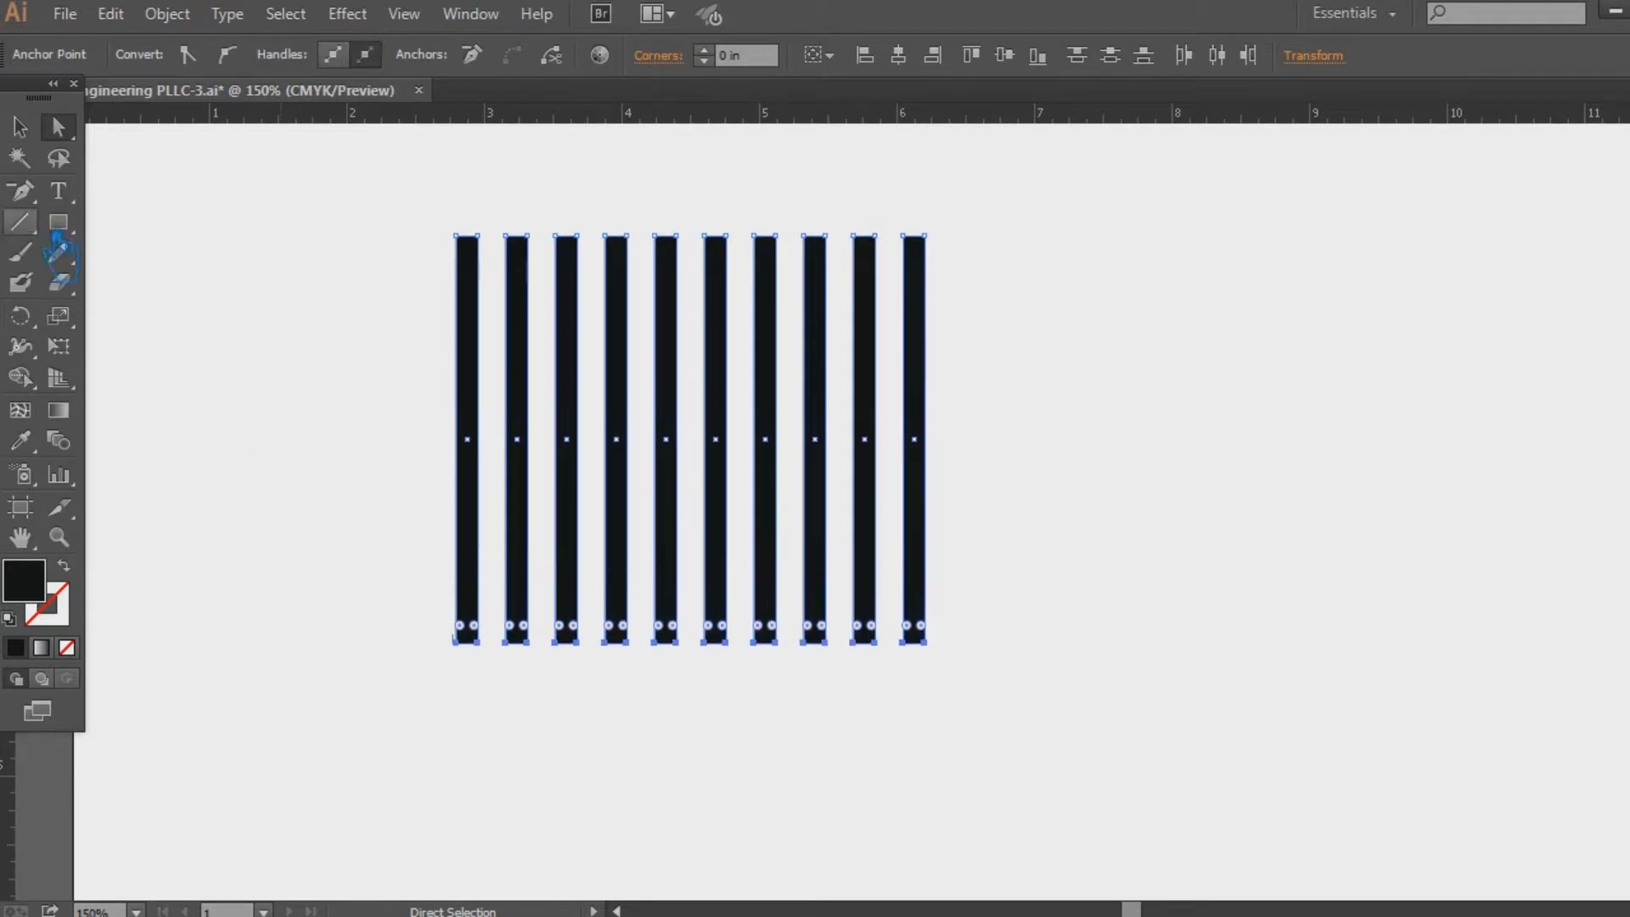
{"action": "left_click", "coordinate": [20, 126]}
{"action": "left_click", "coordinate": [339, 431]}
Step: Draw a filled square about 2.62 in wide and place it to the right of the bars
{"action": "left_click", "coordinate": [58, 221]}
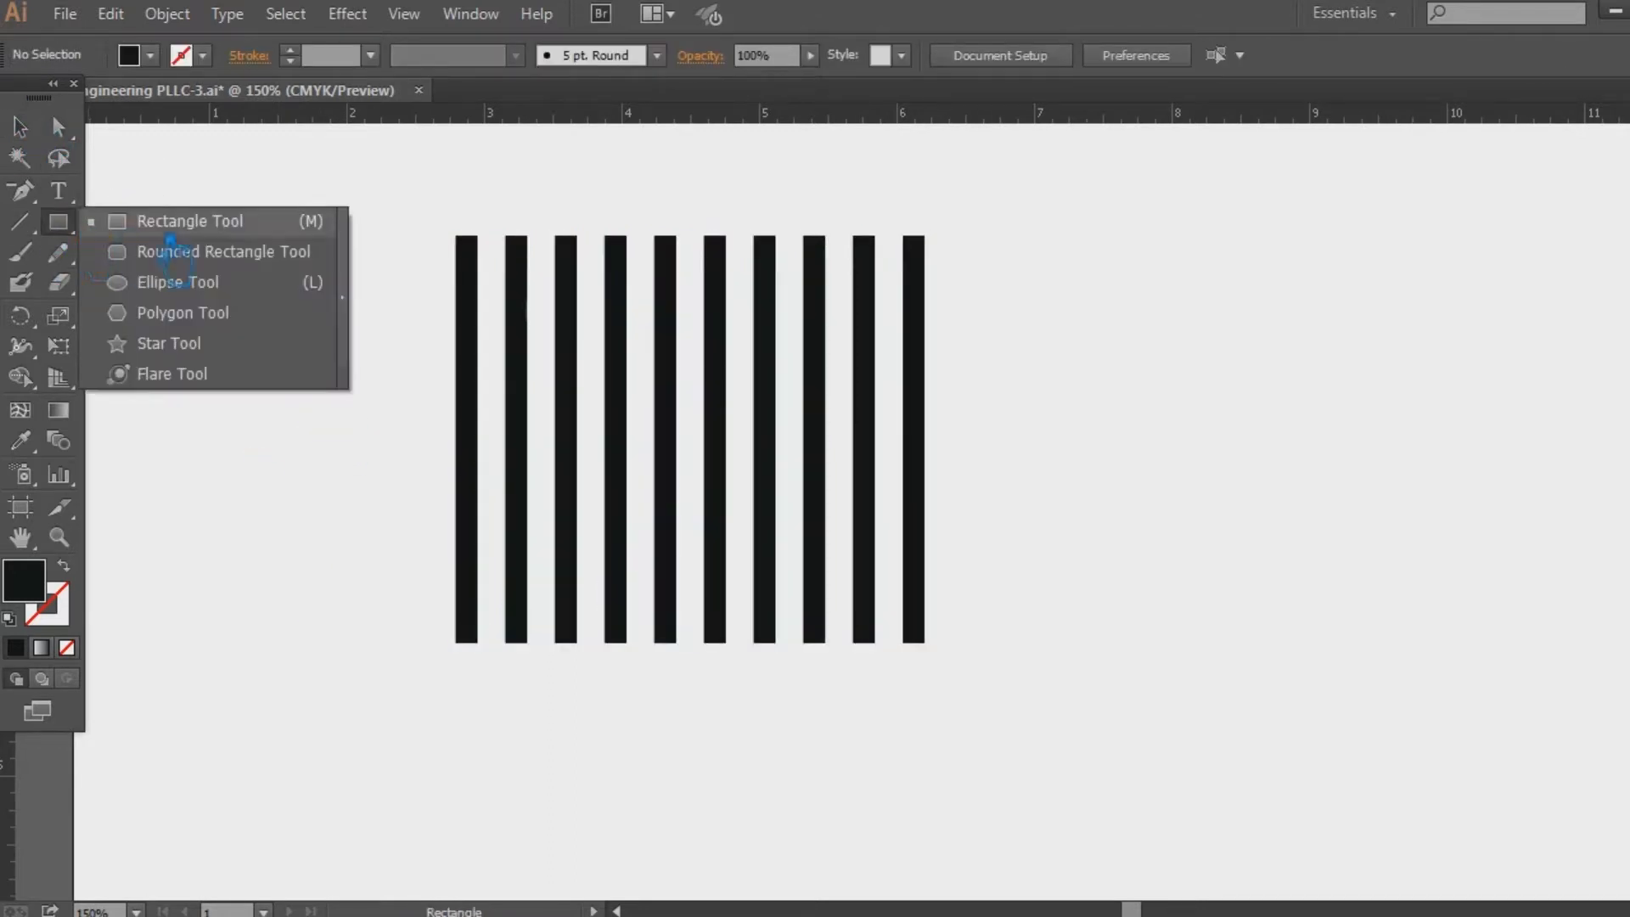
{"action": "left_click_drag", "start_coordinate": [291, 341], "coordinate": [650, 700]}
{"action": "left_click", "coordinate": [19, 126]}
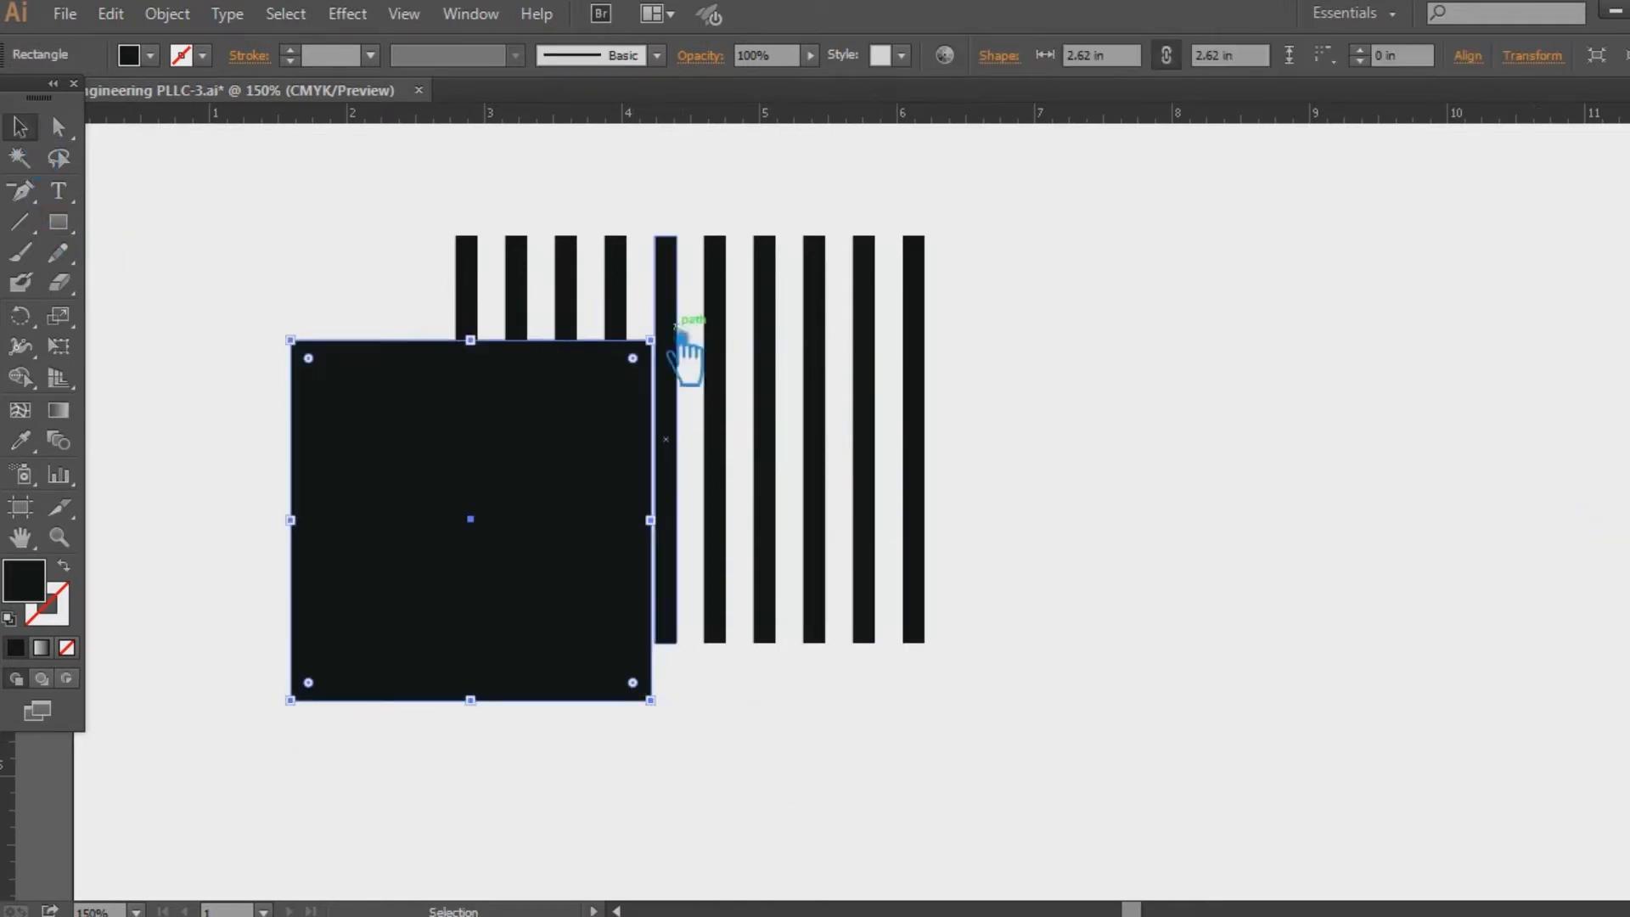
{"action": "left_click_drag", "start_coordinate": [445, 387], "coordinate": [1236, 345]}
{"action": "left_click_drag", "start_coordinate": [1246, 426], "coordinate": [1074, 469]}
Step: Draw a rounded rectangle exactly over the black square, from its upper-left to its lower-right corner
{"action": "left_click_drag", "start_coordinate": [58, 222], "coordinate": [80, 222]}
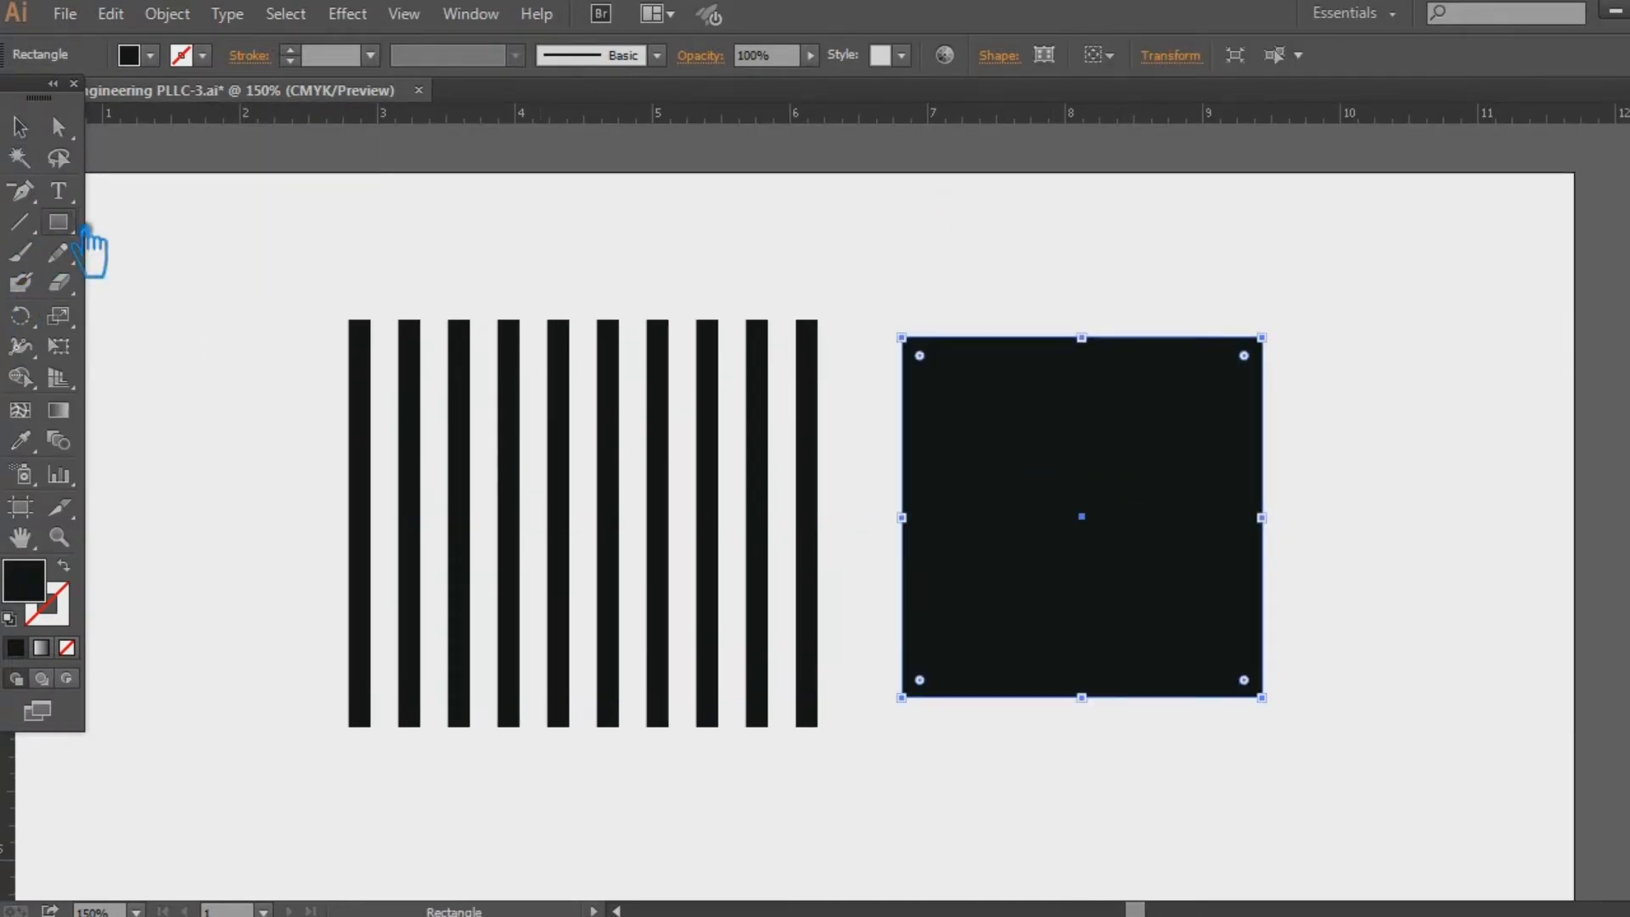
{"action": "left_click", "coordinate": [138, 203]}
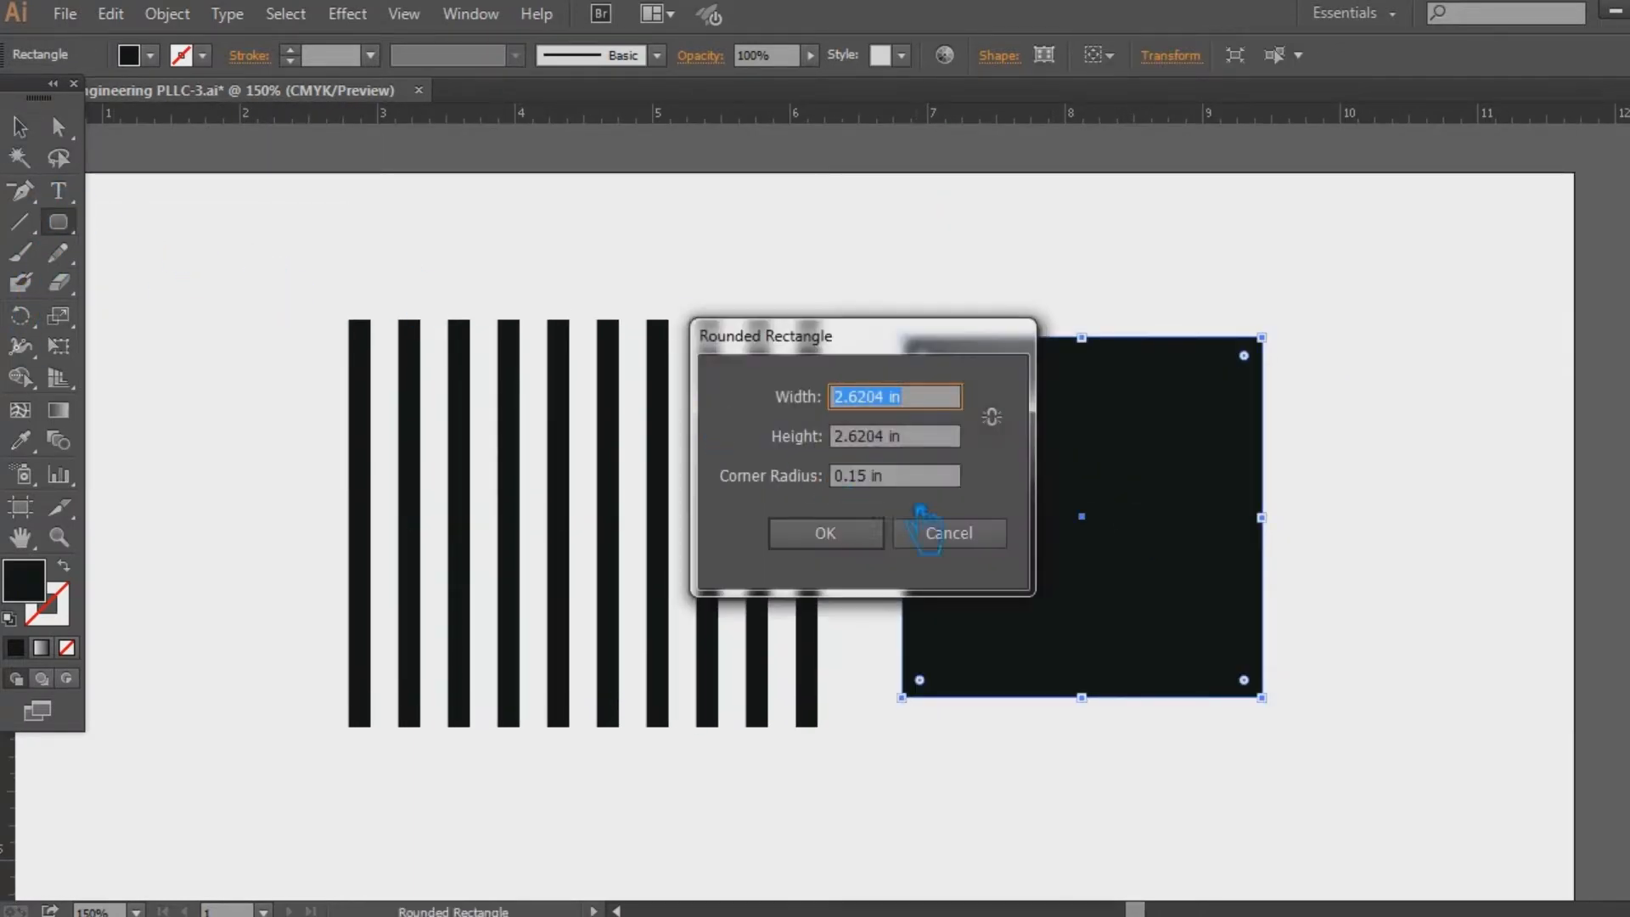
{"action": "key", "text": "Escape"}
{"action": "key", "text": "ctrl+shift+a"}
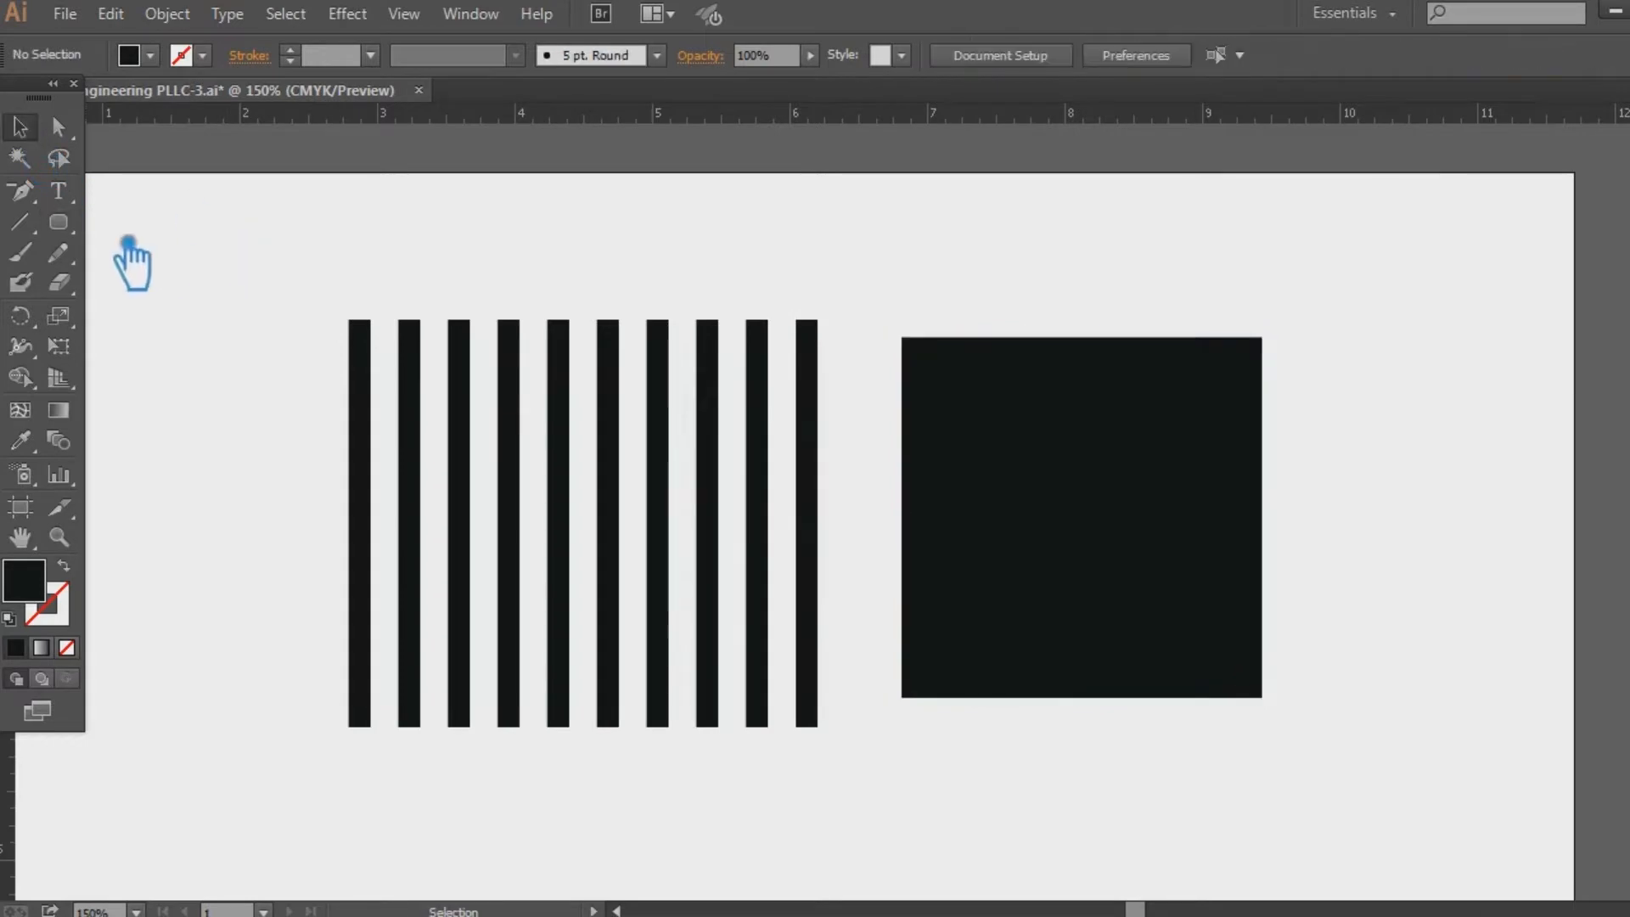
{"action": "left_click_drag", "start_coordinate": [902, 337], "coordinate": [1281, 709]}
Step: Divide the overlapping square and rounded rectangle with Pathfinder and ungroup the resulting pieces
{"action": "left_click", "coordinate": [20, 126]}
{"action": "left_click_drag", "start_coordinate": [1449, 607], "coordinate": [988, 347]}
{"action": "key", "text": "ctrl+shift+F9"}
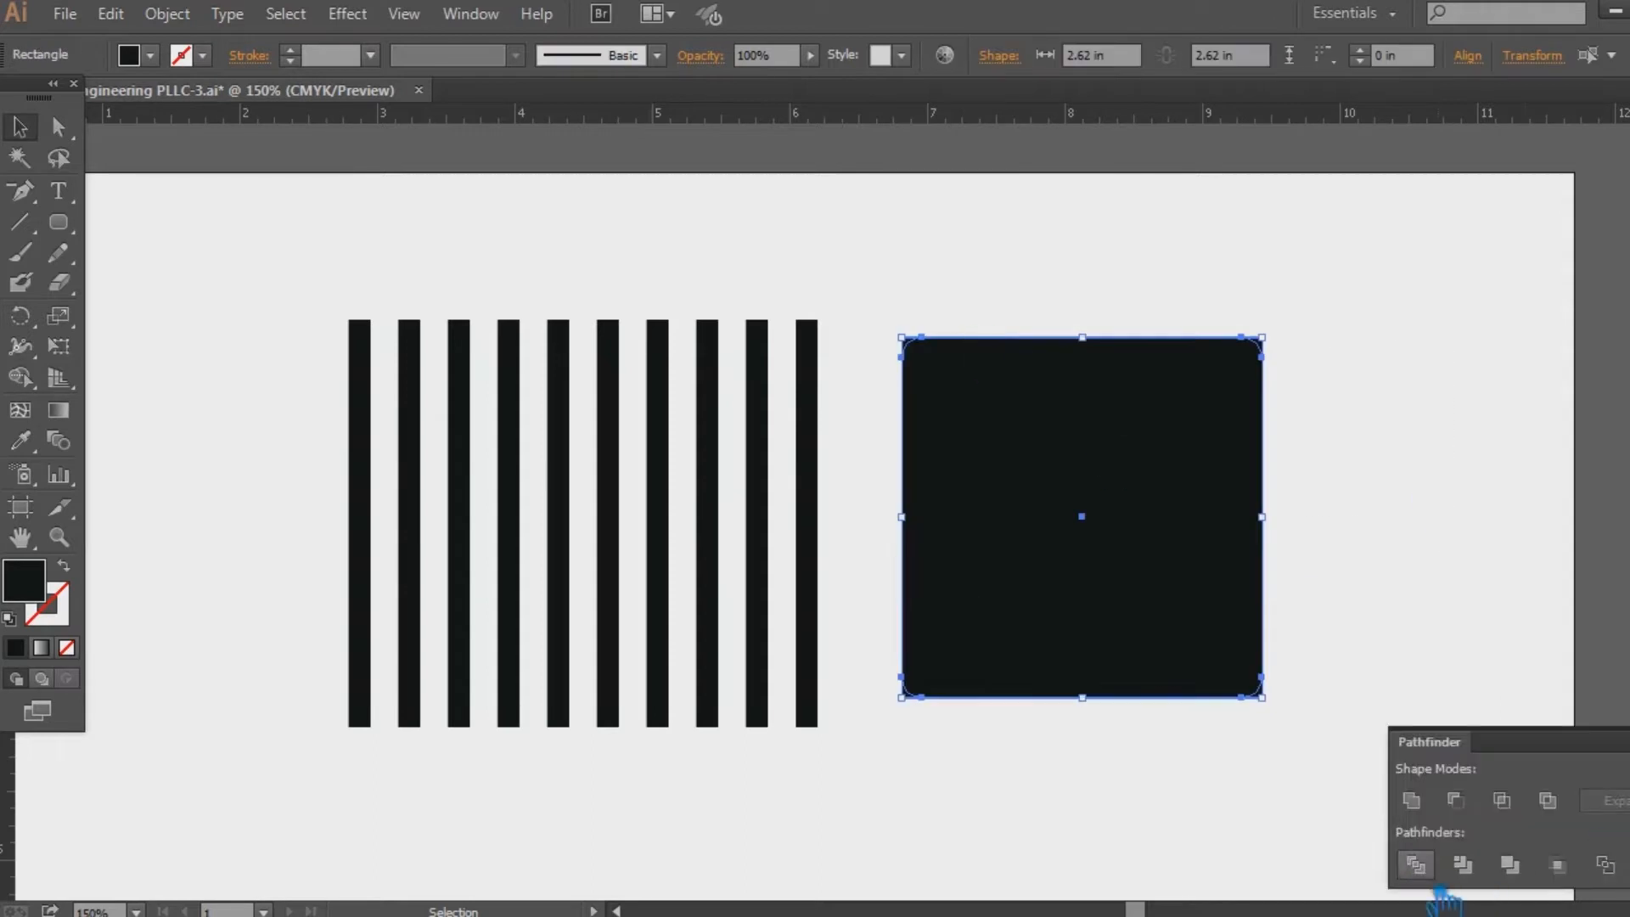
{"action": "left_click", "coordinate": [1419, 869]}
{"action": "left_click", "coordinate": [1580, 672]}
{"action": "right_click", "coordinate": [1145, 452]}
{"action": "left_click", "coordinate": [1240, 600]}
{"action": "left_click", "coordinate": [1399, 531]}
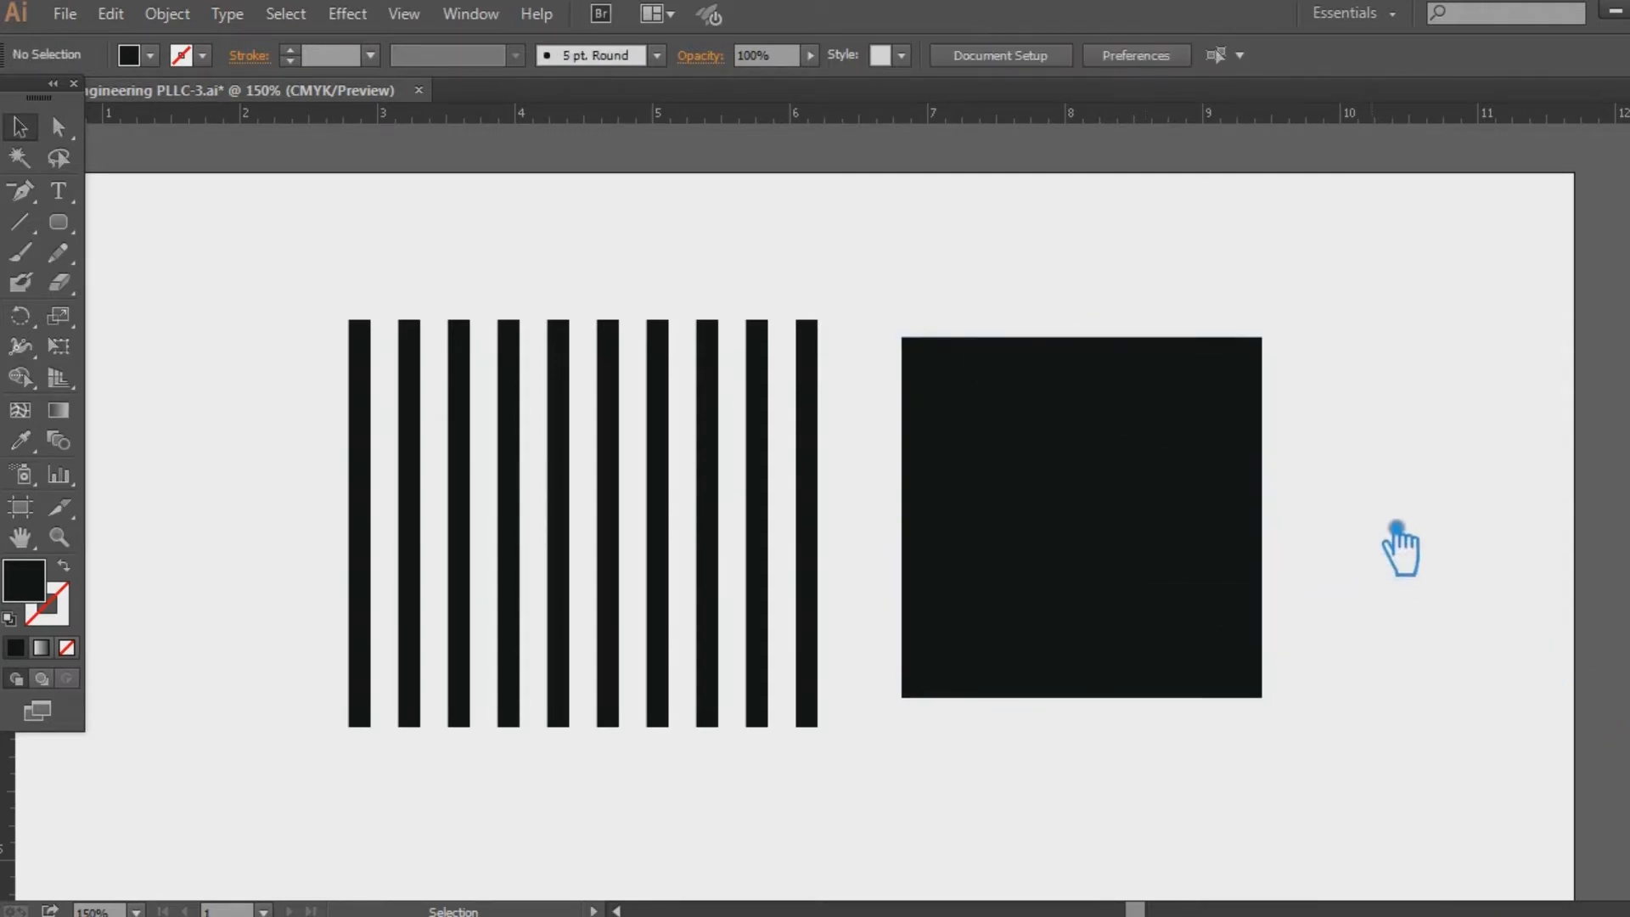
Step: Delete the small corner pieces at the square's upper-right and lower-left corners
{"action": "left_click", "coordinate": [1258, 342]}
{"action": "key", "text": "Delete"}
{"action": "left_click", "coordinate": [905, 693]}
{"action": "key", "text": "Delete"}
Step: Unite the remaining pieces of the square into a single path with Pathfinder
{"action": "left_click_drag", "start_coordinate": [1413, 781], "coordinate": [887, 276]}
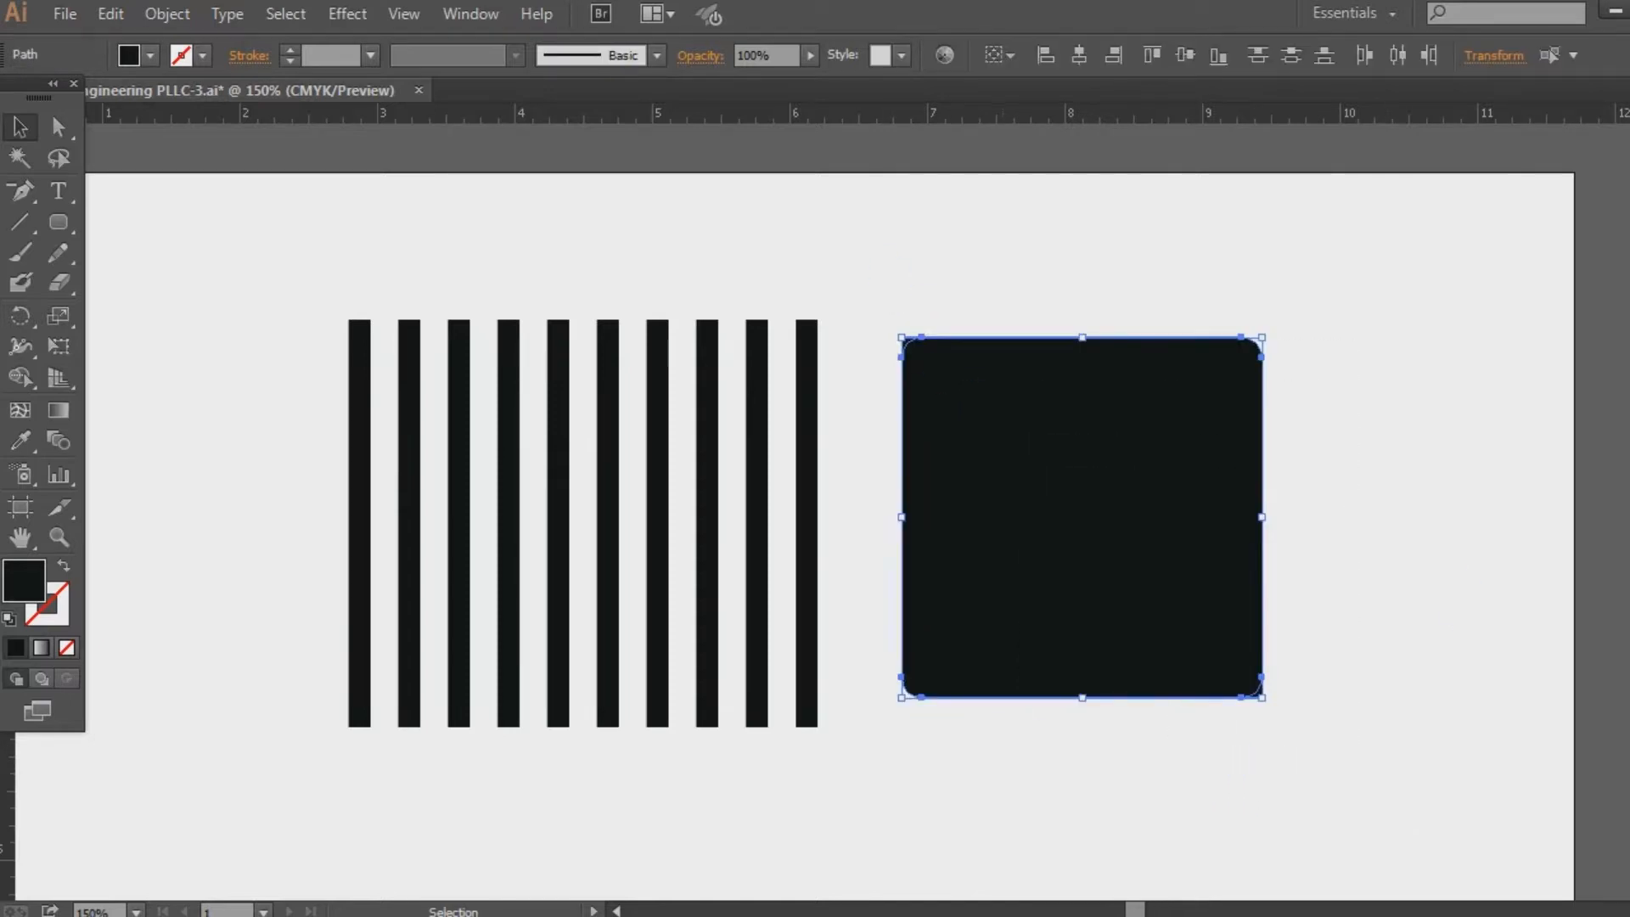
{"action": "left_click", "coordinate": [1629, 747]}
{"action": "left_click", "coordinate": [1420, 796]}
{"action": "left_click", "coordinate": [1629, 746]}
{"action": "left_click", "coordinate": [1413, 685]}
{"action": "left_click", "coordinate": [1233, 598]}
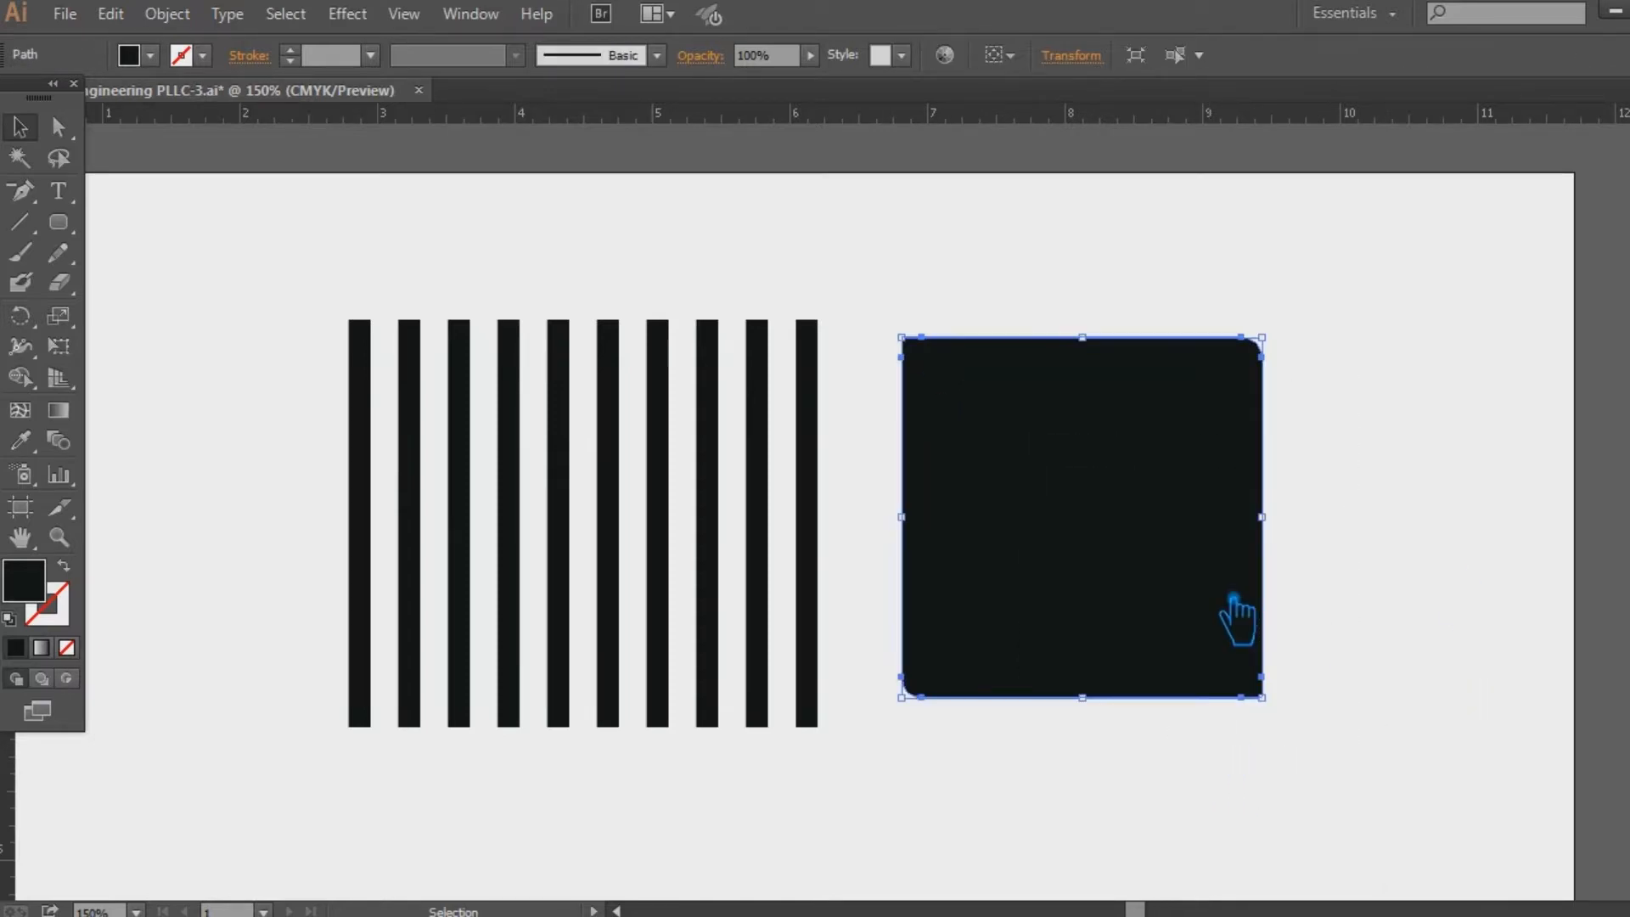
Step: Remove the leftover anchor points beside the square's two sharp corners with the Delete Anchor Point tool
{"action": "key", "text": "minus"}
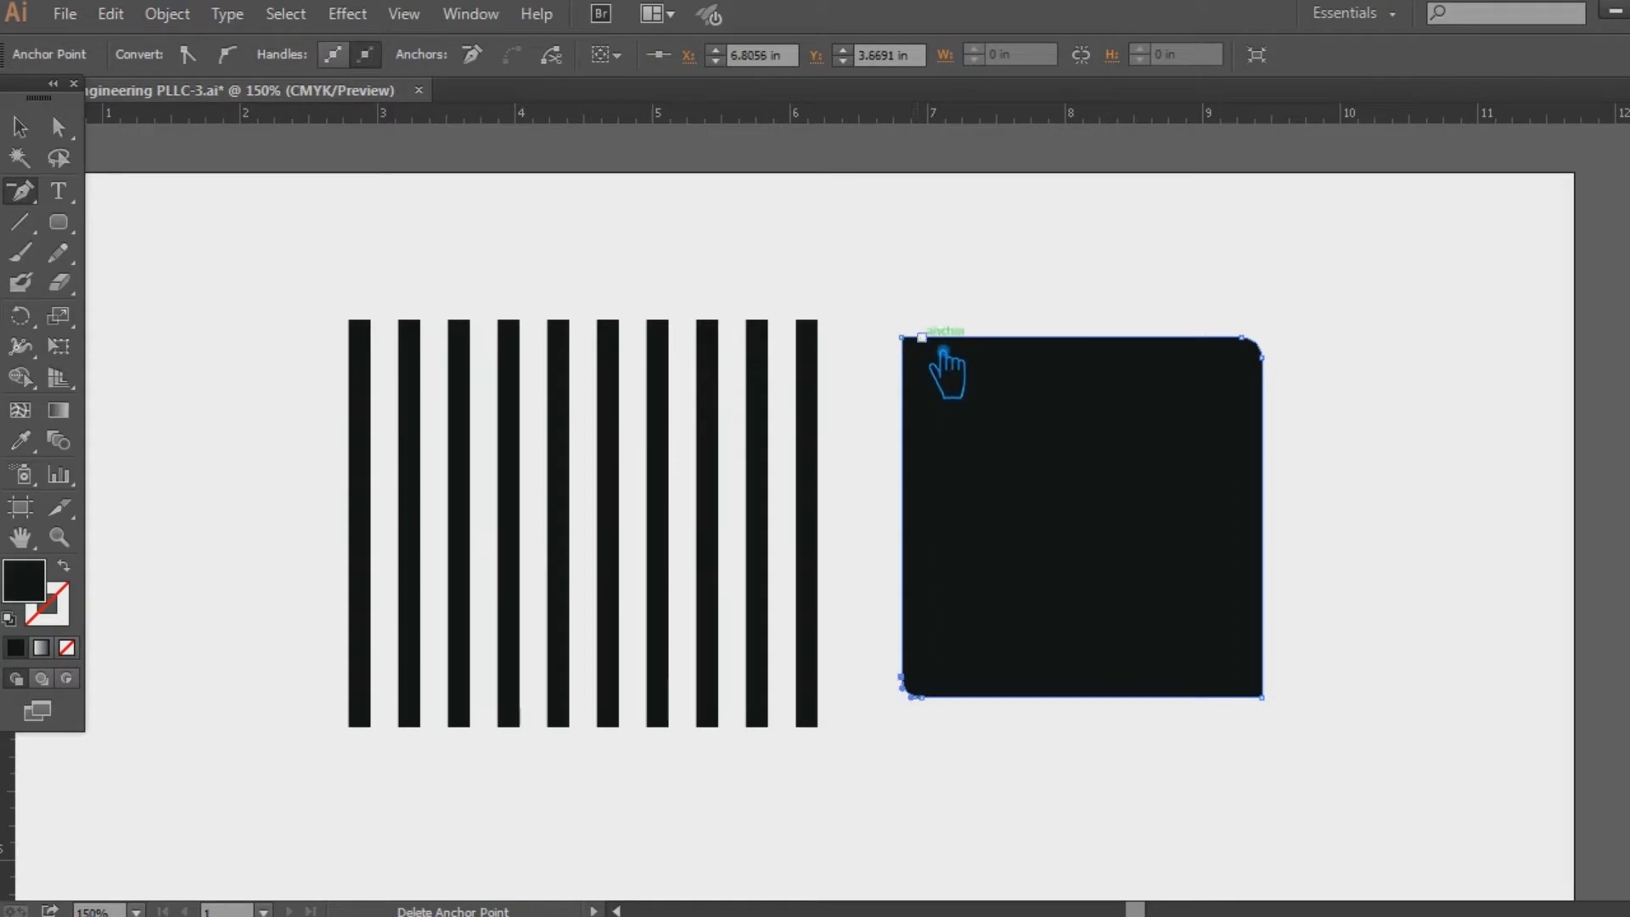
{"action": "key", "text": "v"}
{"action": "left_click", "coordinate": [845, 364]}
Step: Move the square over the bars and rotate it 45 degrees so its sharp corners point up and down
{"action": "left_click_drag", "start_coordinate": [1144, 551], "coordinate": [643, 540]}
{"action": "left_click_drag", "start_coordinate": [800, 364], "coordinate": [904, 562]}
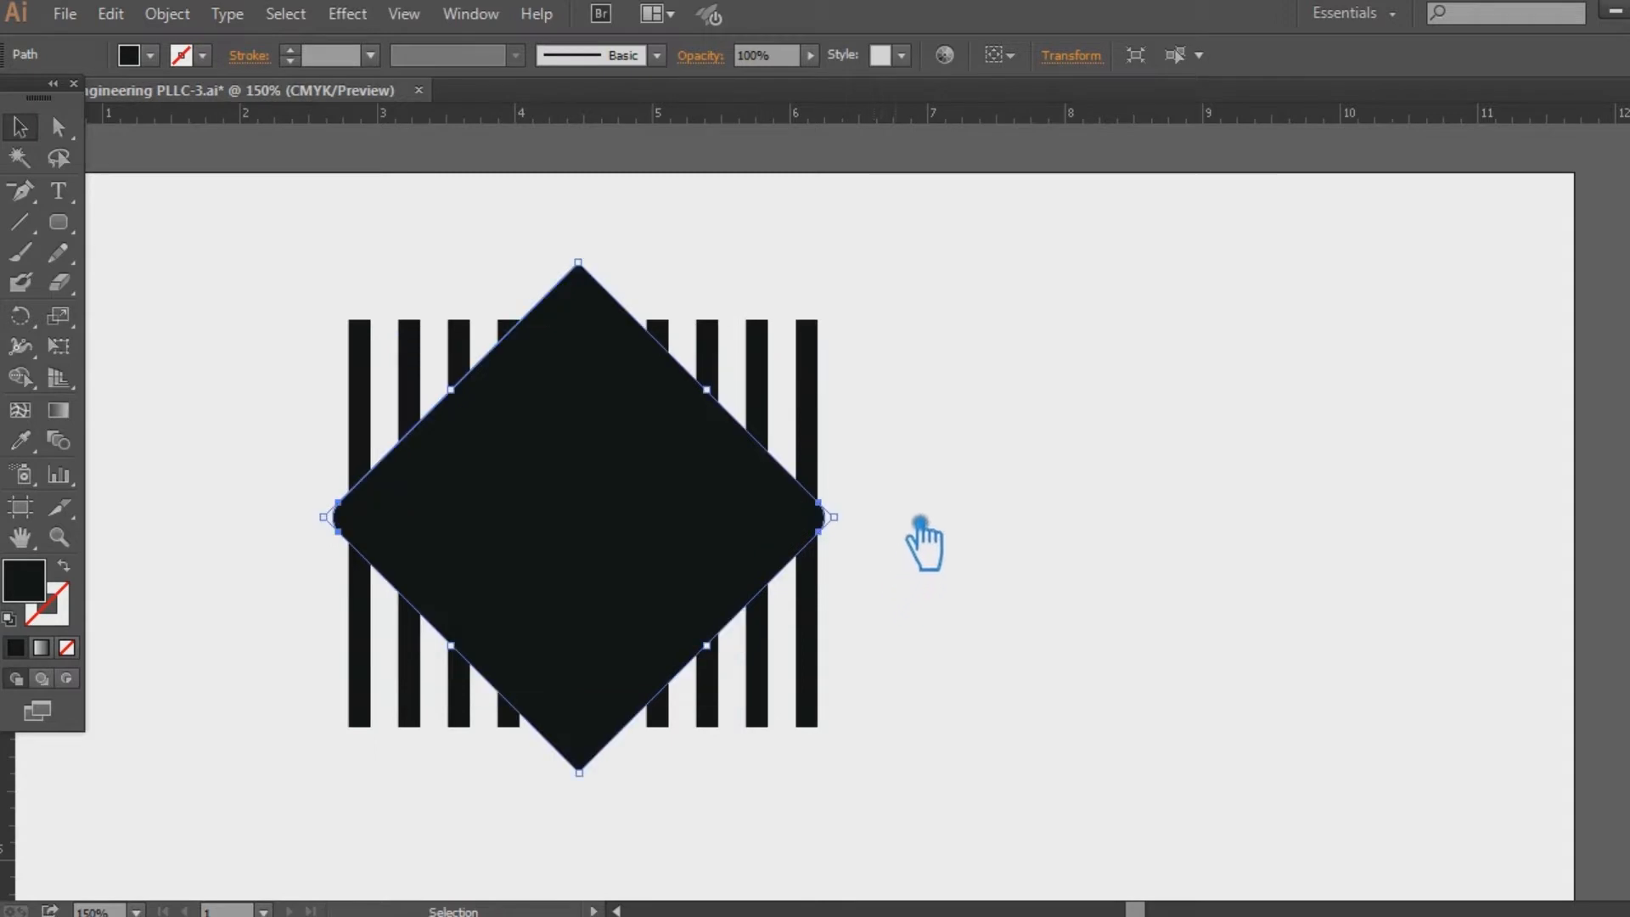
Step: Swap the diamond's fill and stroke and set its stroke weight to 14 pt
{"action": "left_click", "coordinate": [65, 565]}
{"action": "scroll", "coordinate": [313, 56], "scroll_direction": "up", "scroll_amount": 9}
{"action": "scroll", "coordinate": [313, 67], "scroll_direction": "up", "scroll_amount": 4}
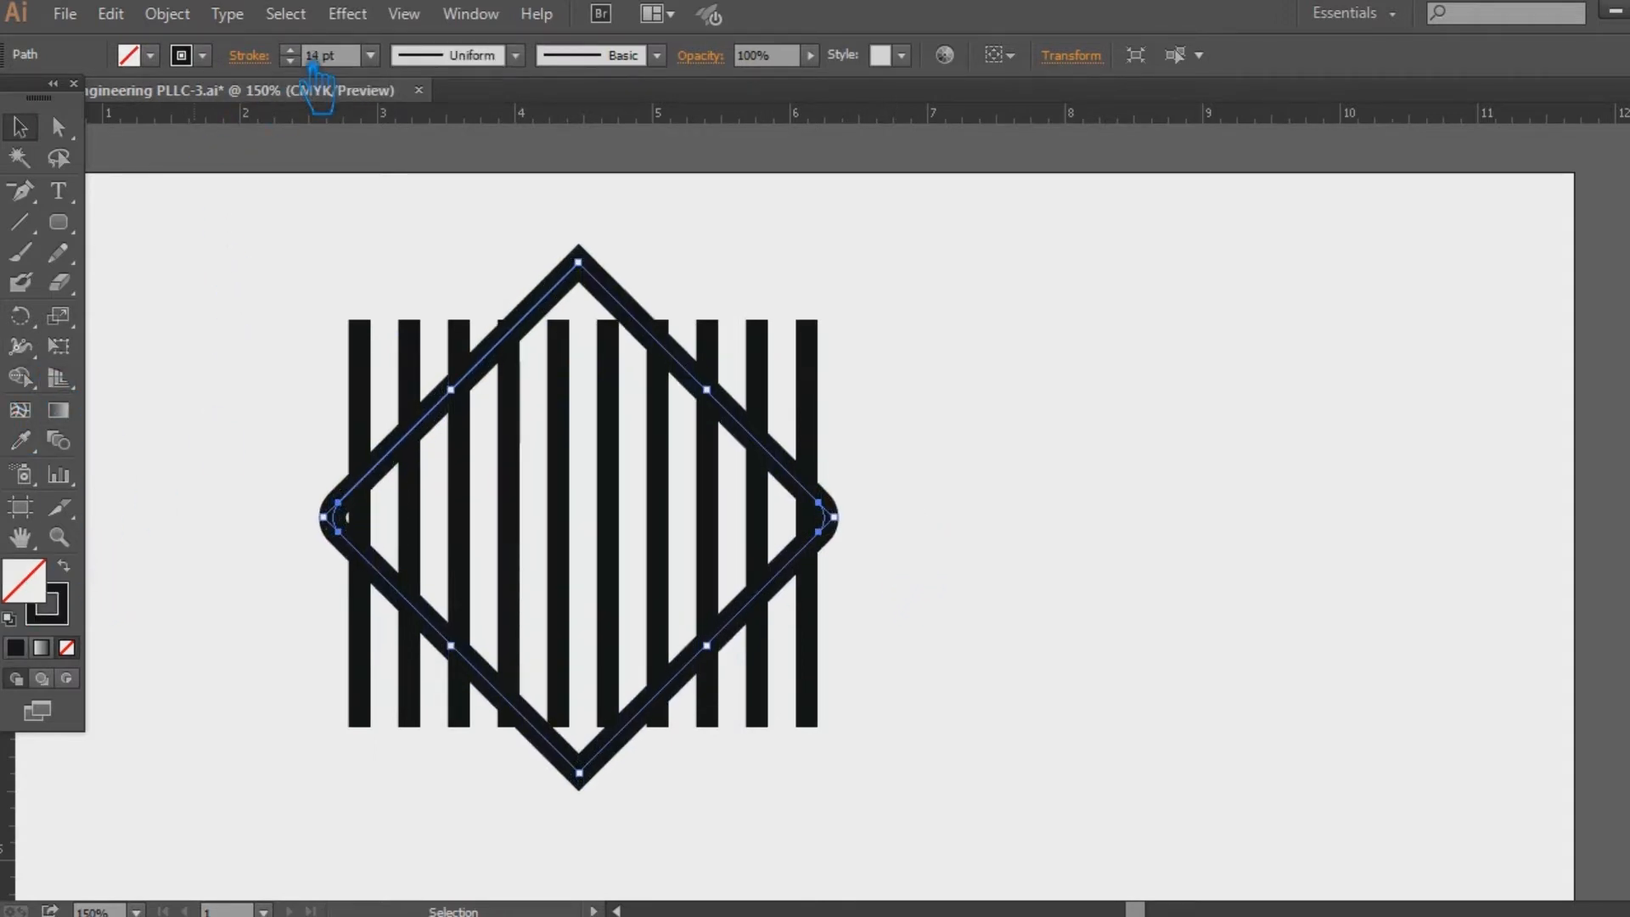
Step: Match the diamond outline's thickness to the bars by setting its stroke weight to 11.5 pt
{"action": "key", "text": "ctrl+plus"}
{"action": "key", "text": "ctrl+plus"}
{"action": "left_click_drag", "start_coordinate": [689, 411], "coordinate": [931, 383]}
{"action": "scroll", "coordinate": [313, 56], "scroll_direction": "down", "scroll_amount": 2}
{"action": "left_click", "coordinate": [1219, 361]}
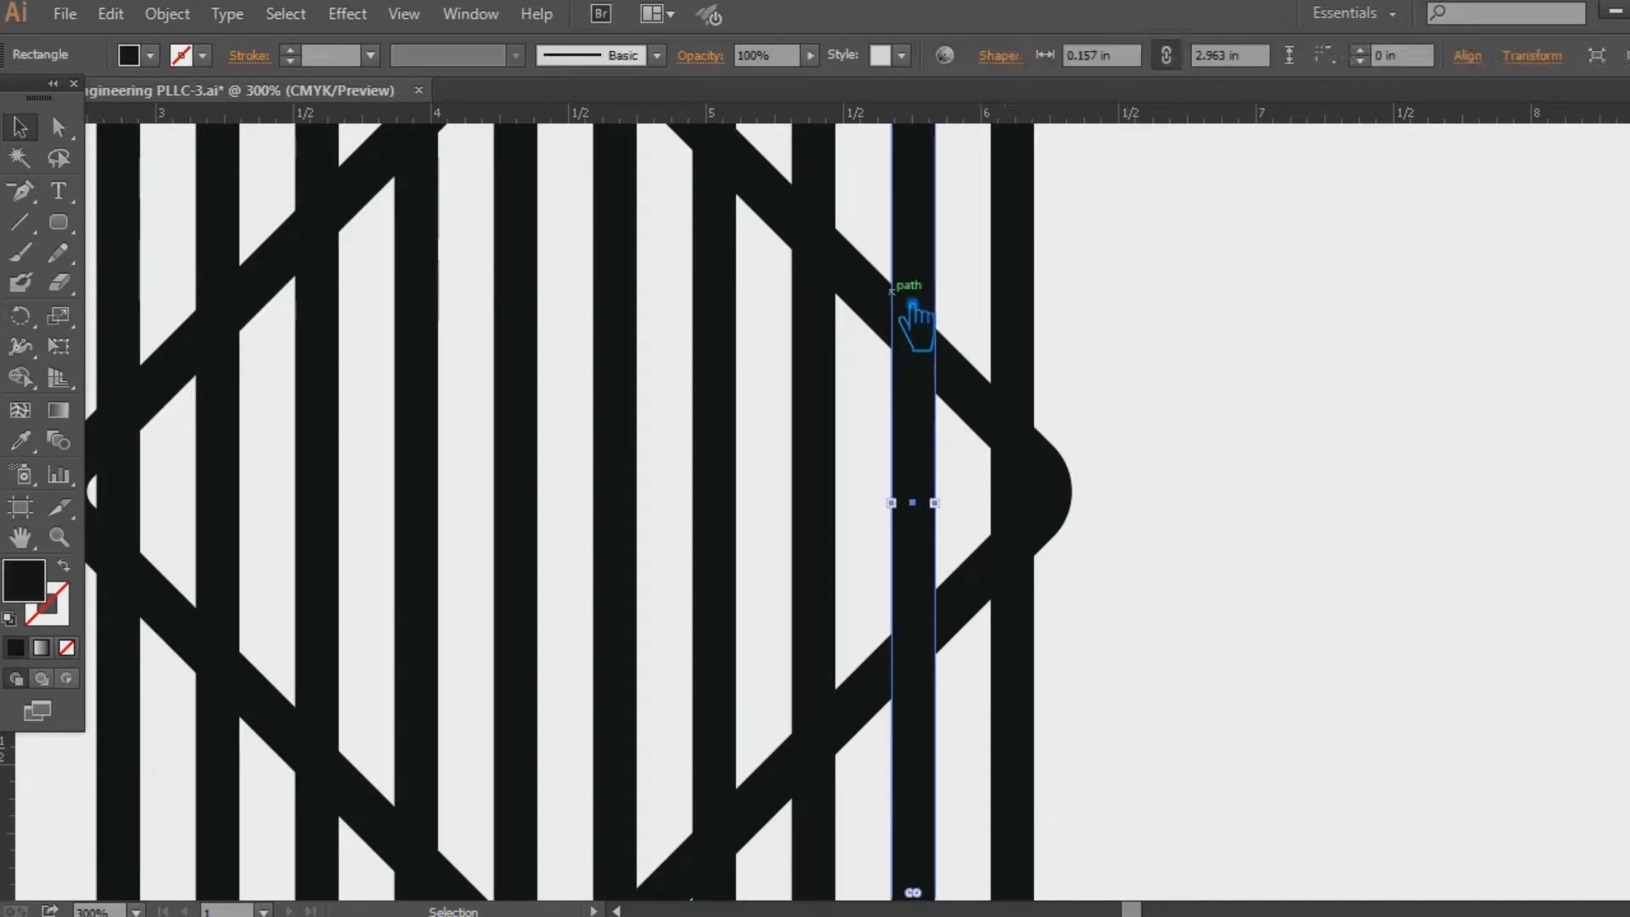
{"action": "left_click", "coordinate": [888, 295]}
{"action": "scroll", "coordinate": [315, 56], "scroll_direction": "down", "scroll_amount": 1}
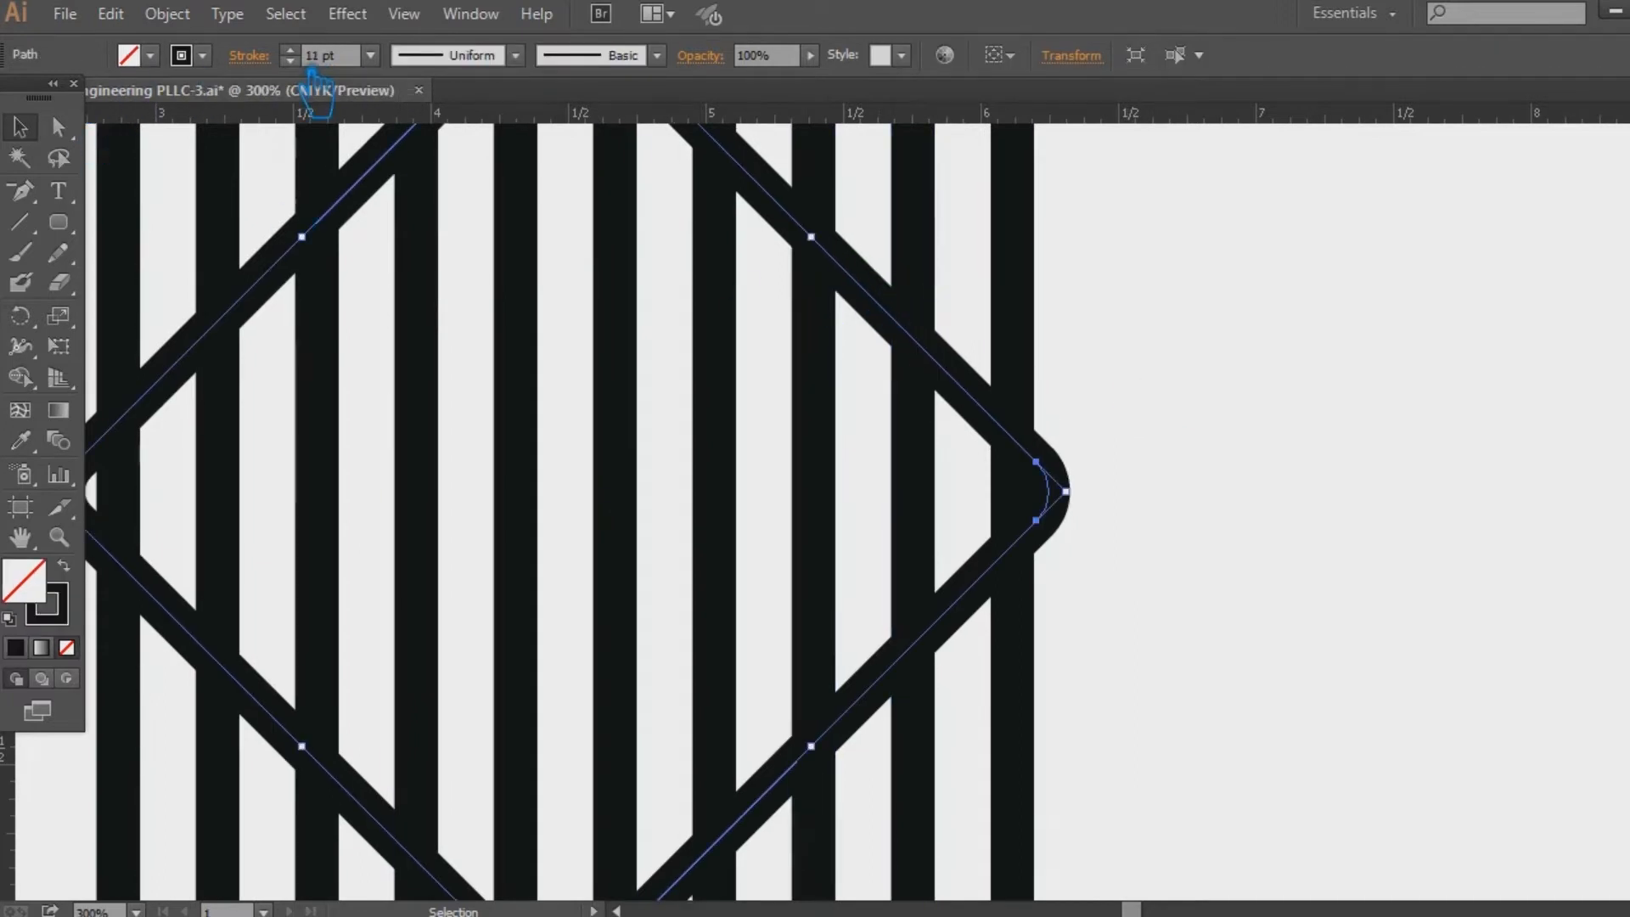
{"action": "left_click", "coordinate": [1162, 218]}
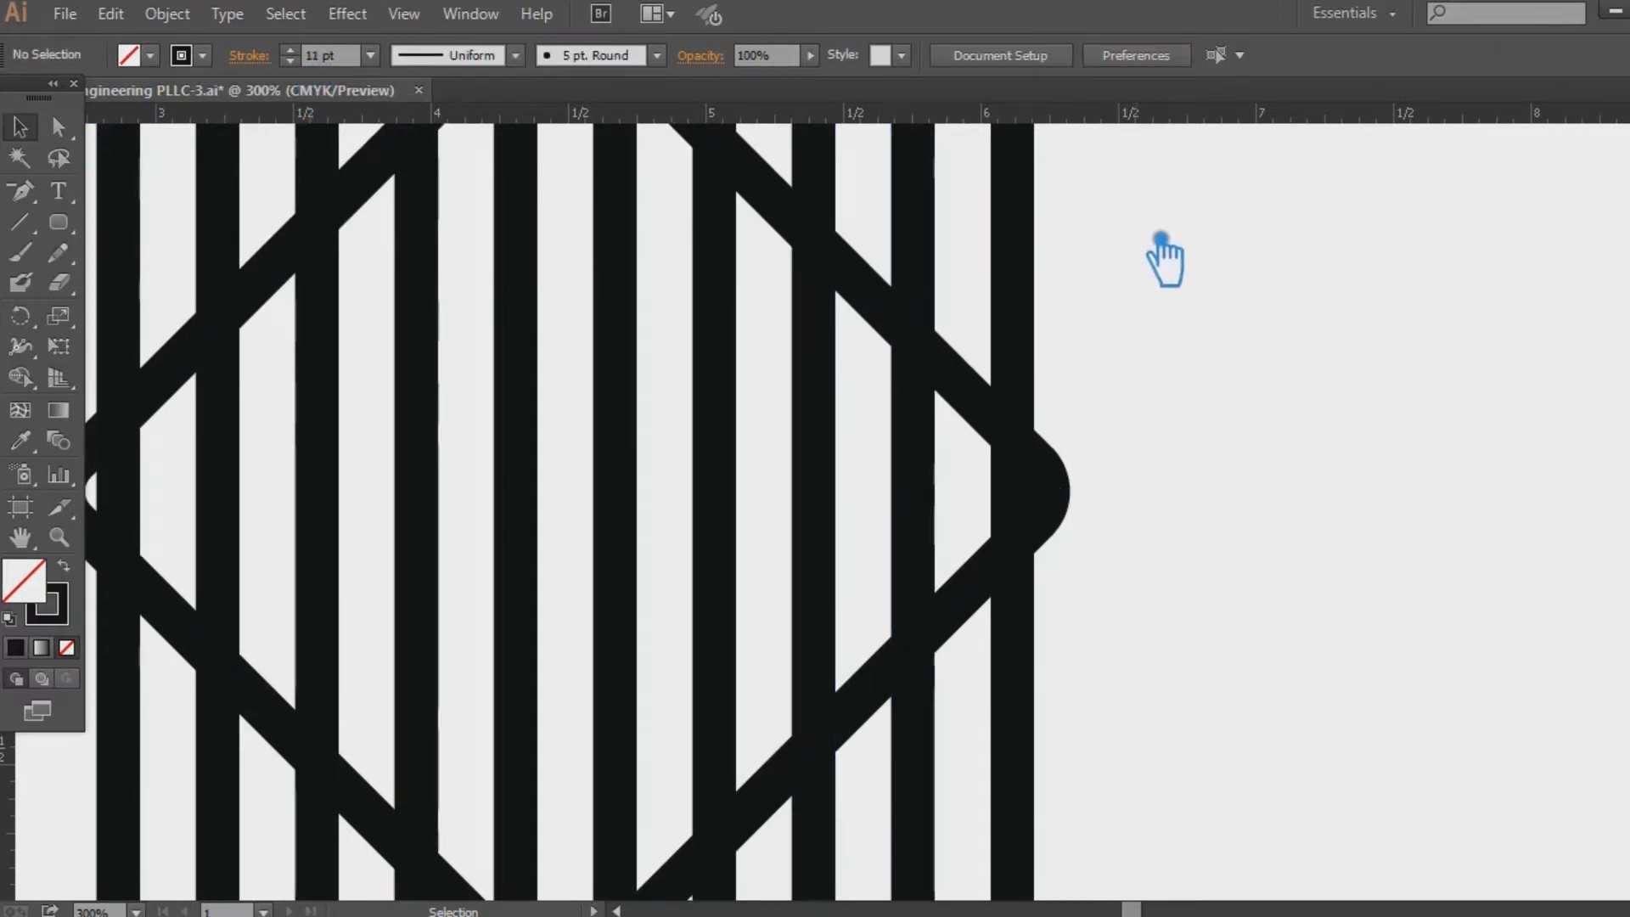
{"action": "left_click", "coordinate": [884, 324]}
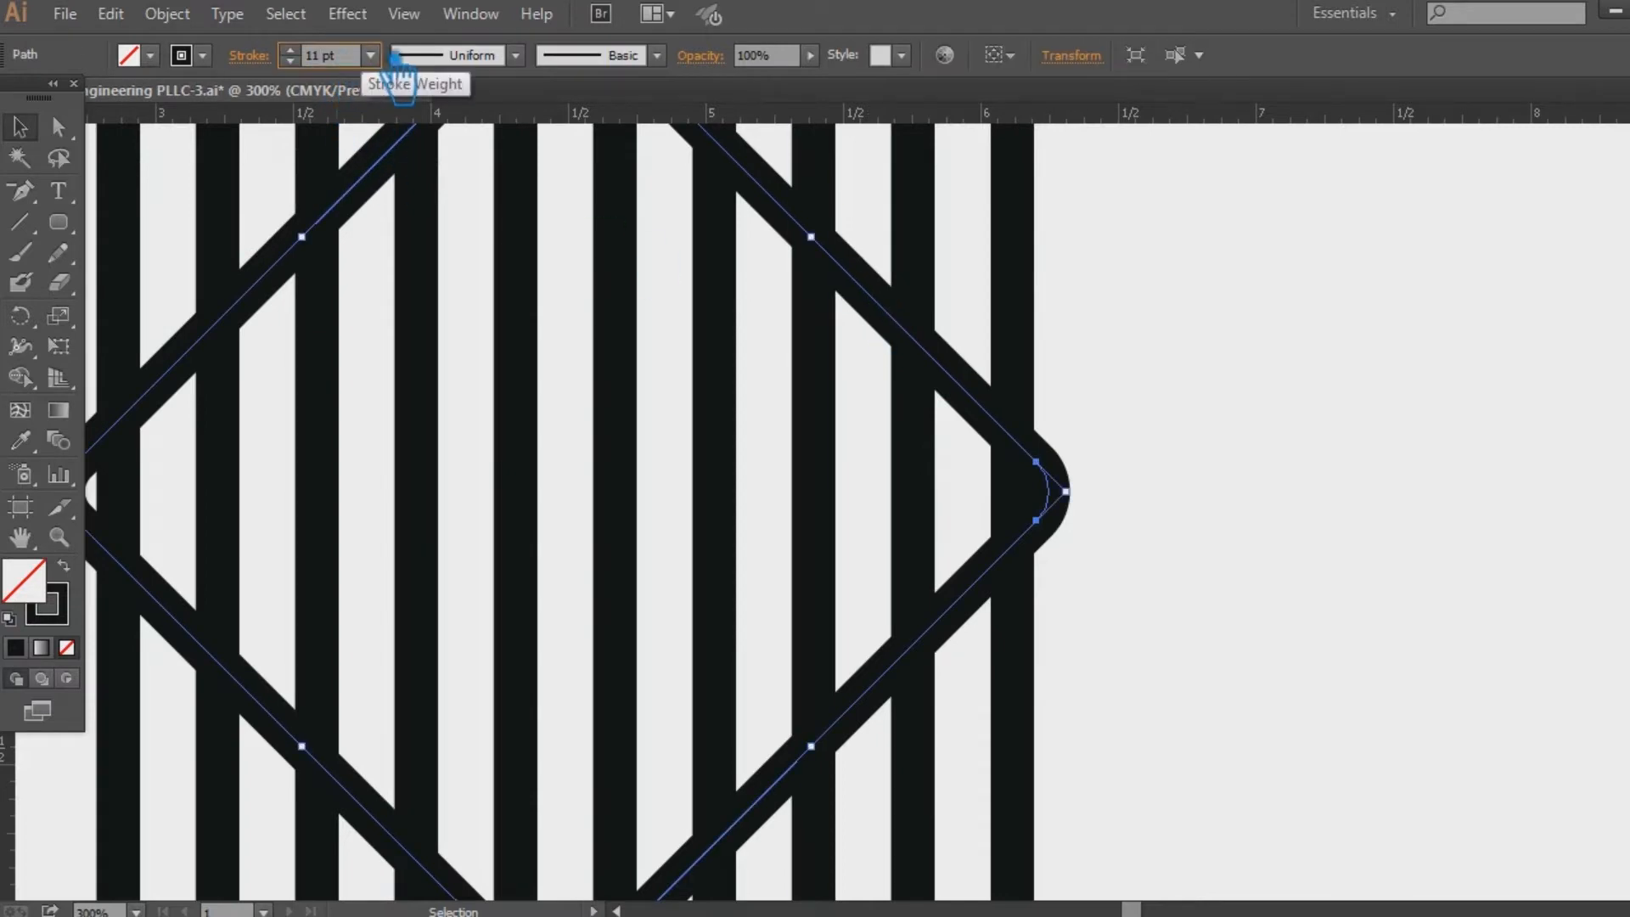
{"action": "type", "text": "5"}
{"action": "left_click", "coordinate": [1357, 327]}
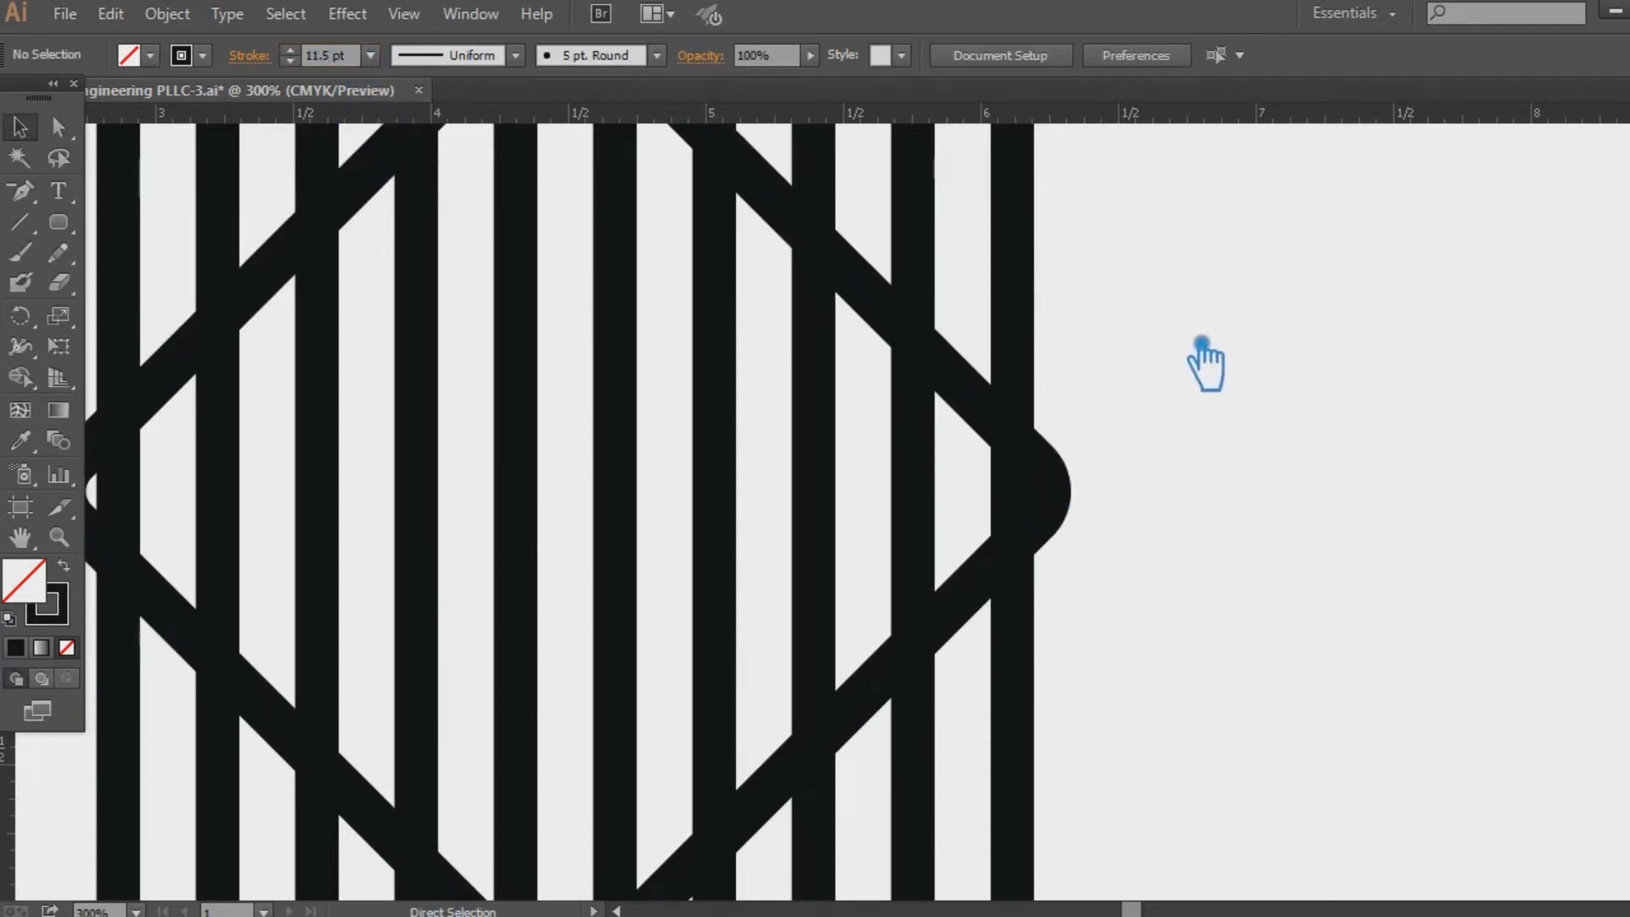
Step: Duplicate the diamond outline in place and enlarge the copy around its center to form an outer diamond
{"action": "key", "text": "ctrl+minus"}
{"action": "key", "text": "ctrl+minus"}
{"action": "left_click_drag", "start_coordinate": [1138, 398], "coordinate": [1101, 344]}
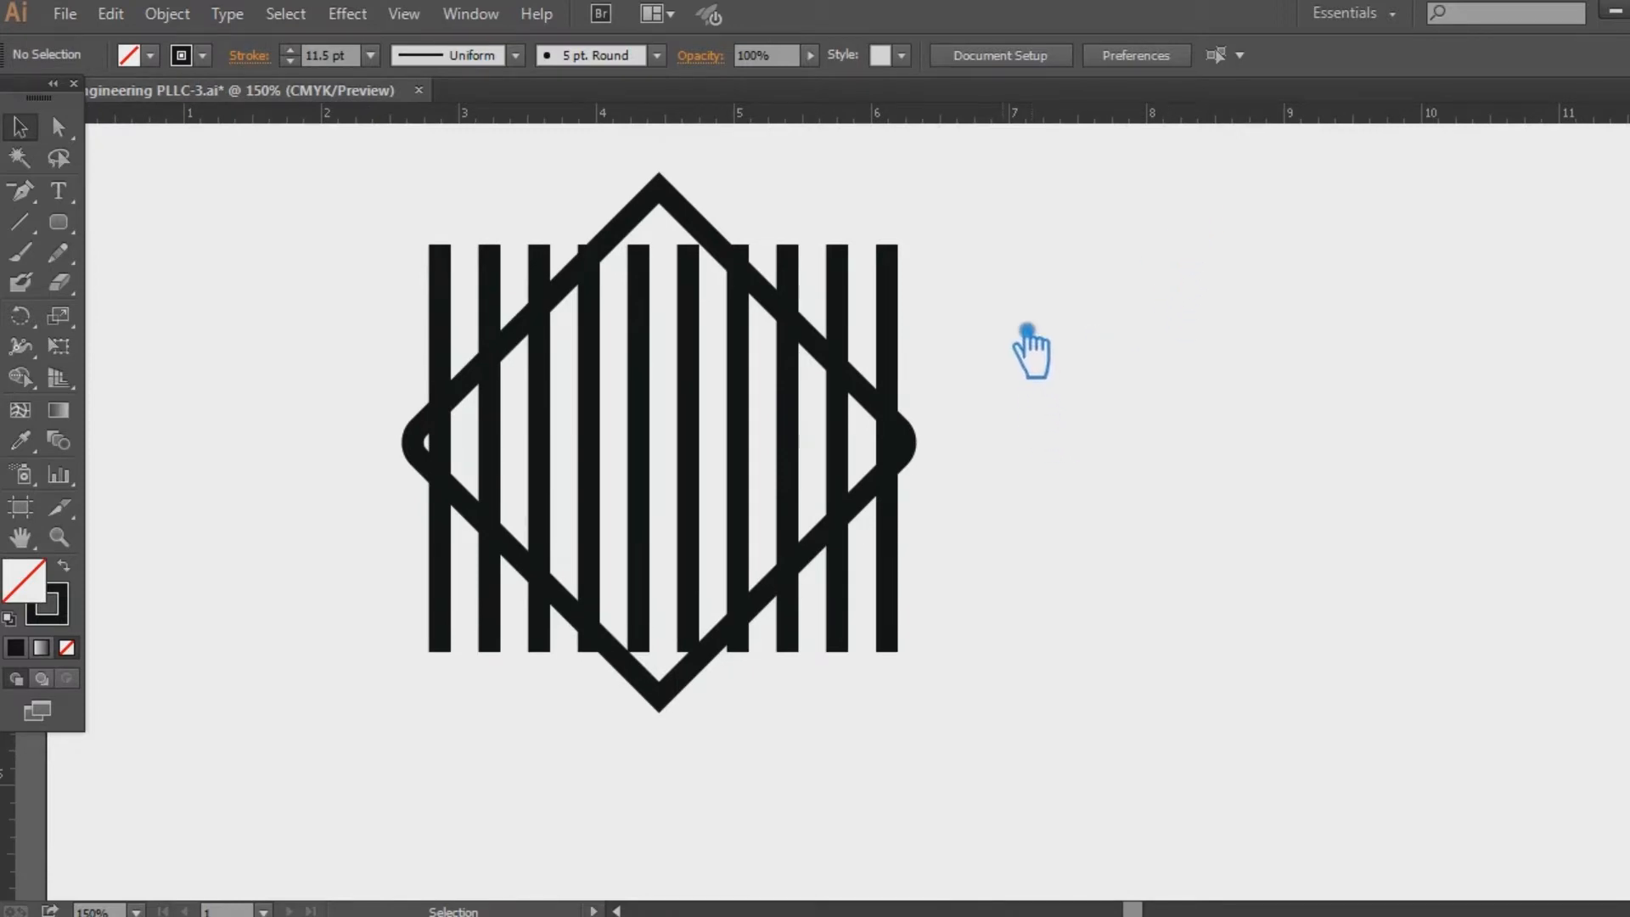
{"action": "left_click", "coordinate": [904, 442]}
{"action": "left_click", "coordinate": [915, 442]}
{"action": "left_click_drag", "start_coordinate": [678, 708], "coordinate": [684, 778]}
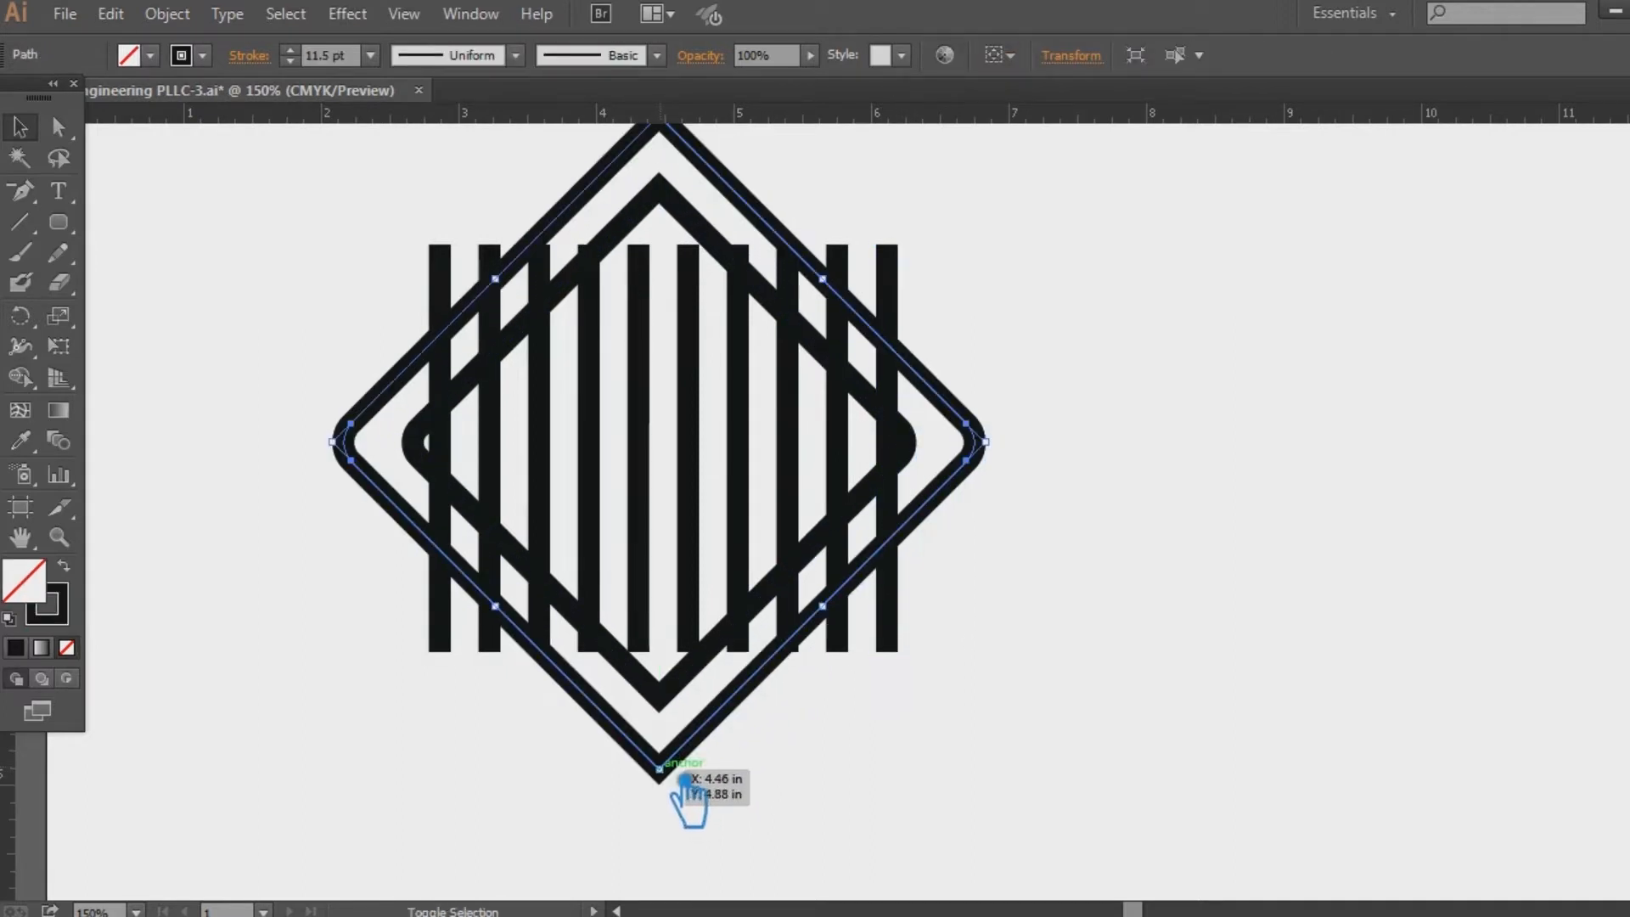
{"action": "left_click", "coordinate": [1299, 477]}
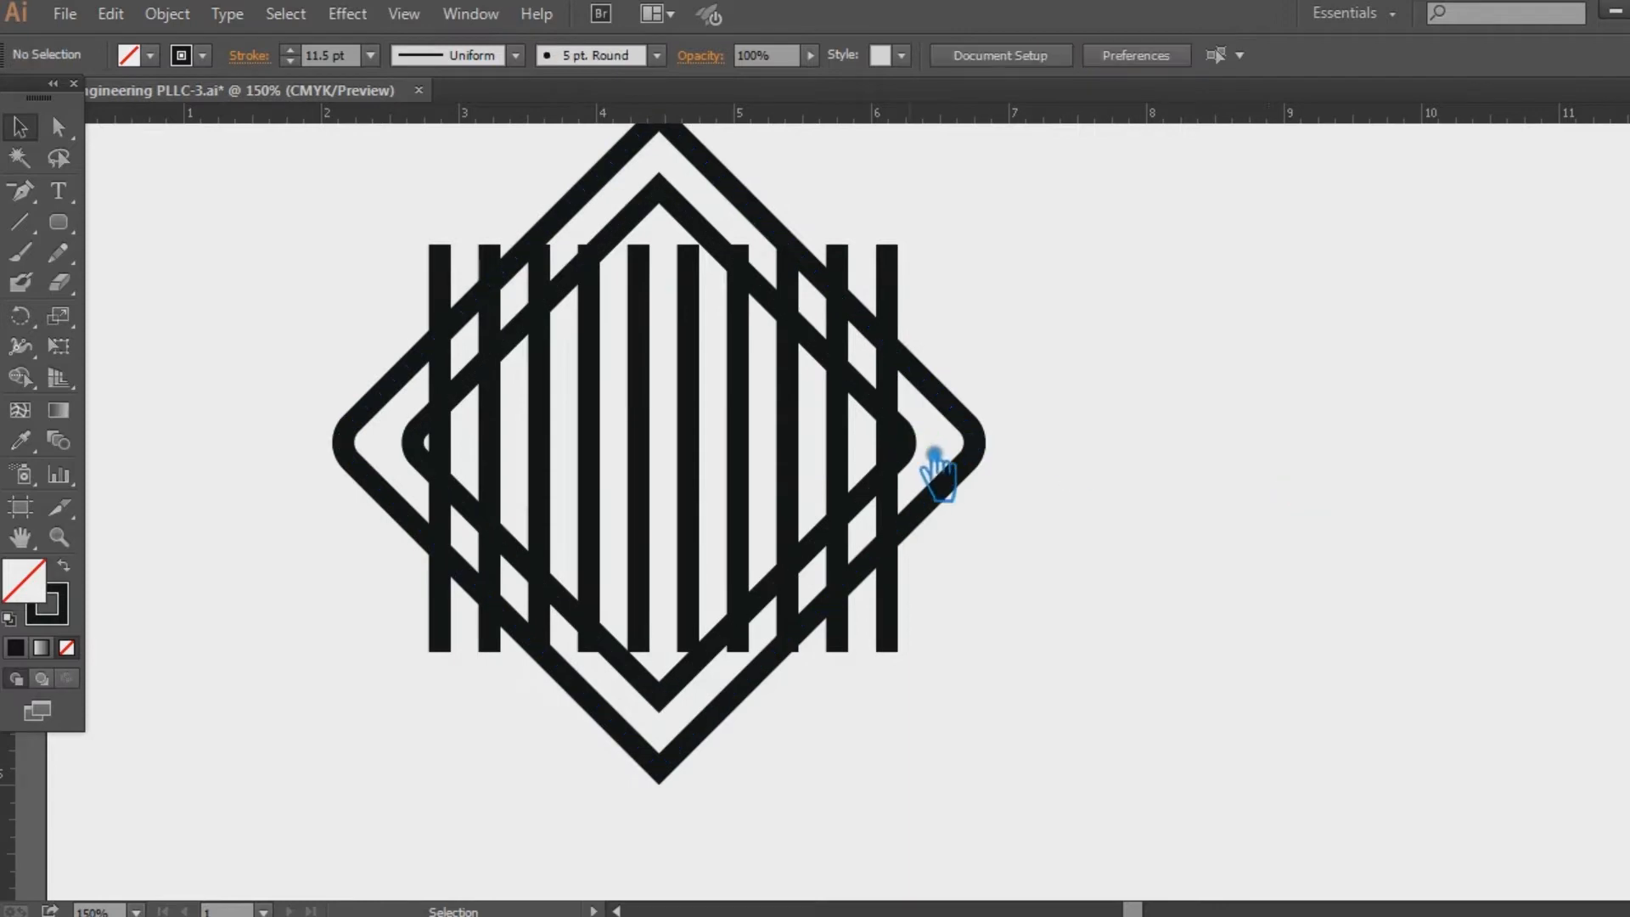
Step: Shrink the inner diamond around its center to widen the gap to the outer diamond
{"action": "left_click", "coordinate": [914, 445]}
{"action": "left_click_drag", "start_coordinate": [689, 199], "coordinate": [674, 260]}
{"action": "left_click", "coordinate": [953, 473]}
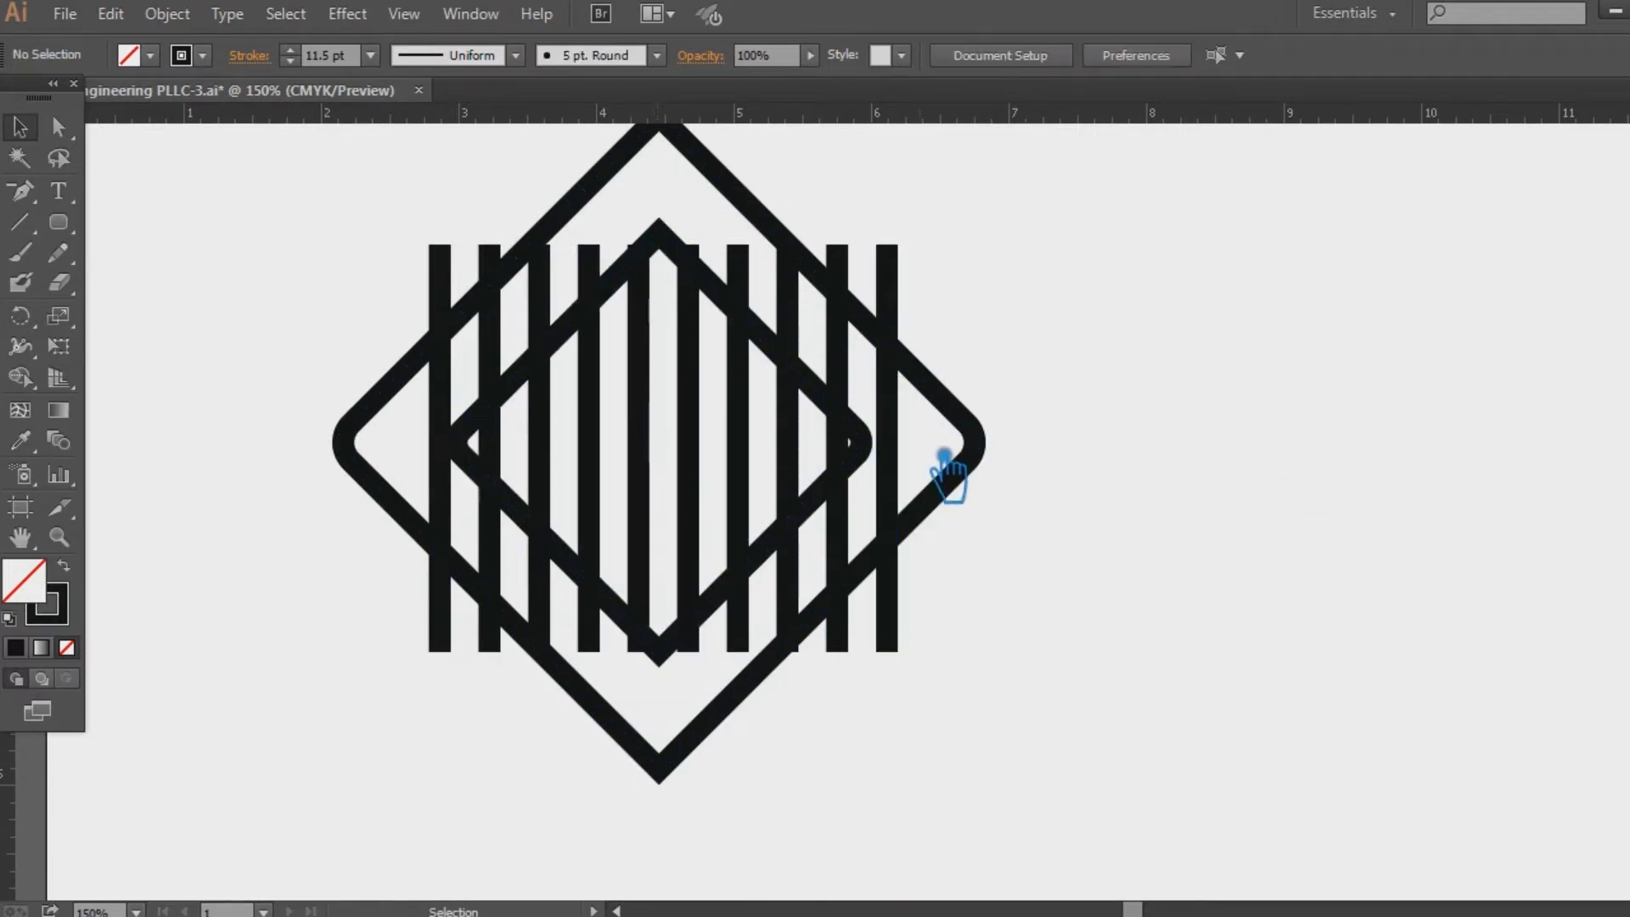
Step: Try to center the bars and diamonds horizontally on each other, and undo the alignment
{"action": "left_click", "coordinate": [985, 434]}
{"action": "left_click_drag", "start_coordinate": [1099, 496], "coordinate": [310, 263]}
{"action": "left_click", "coordinate": [1078, 55]}
{"action": "key", "text": "ctrl+z"}
{"action": "left_click", "coordinate": [1292, 353]}
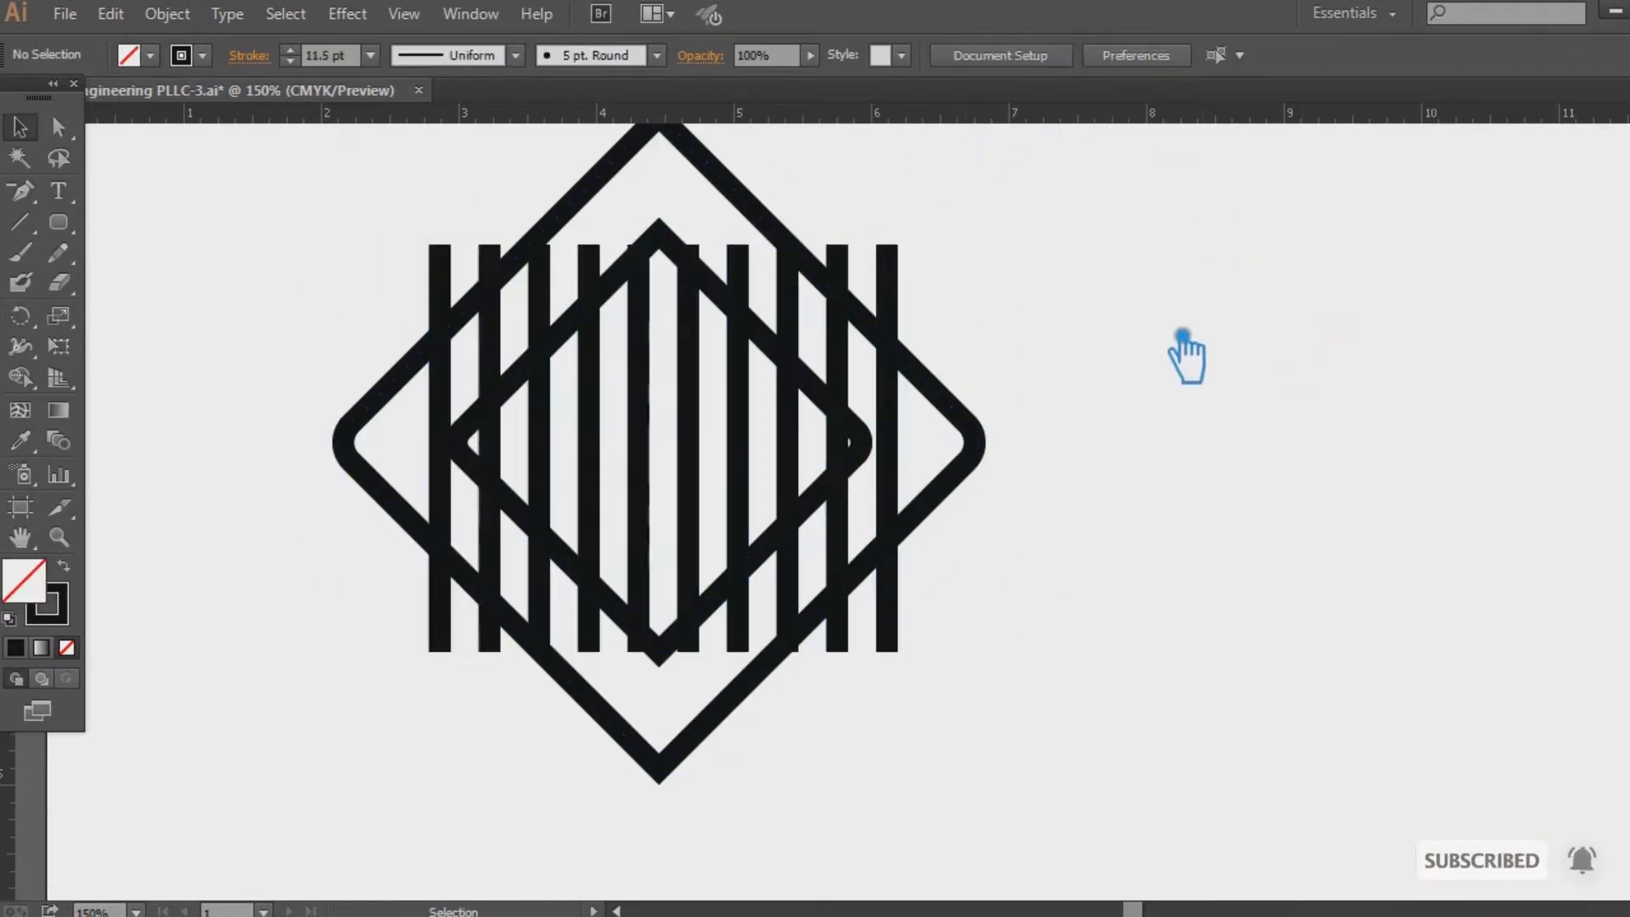
Step: Group the ten bars and center the group horizontally with both diamonds
{"action": "left_click_drag", "start_coordinate": [1002, 292], "coordinate": [488, 222]}
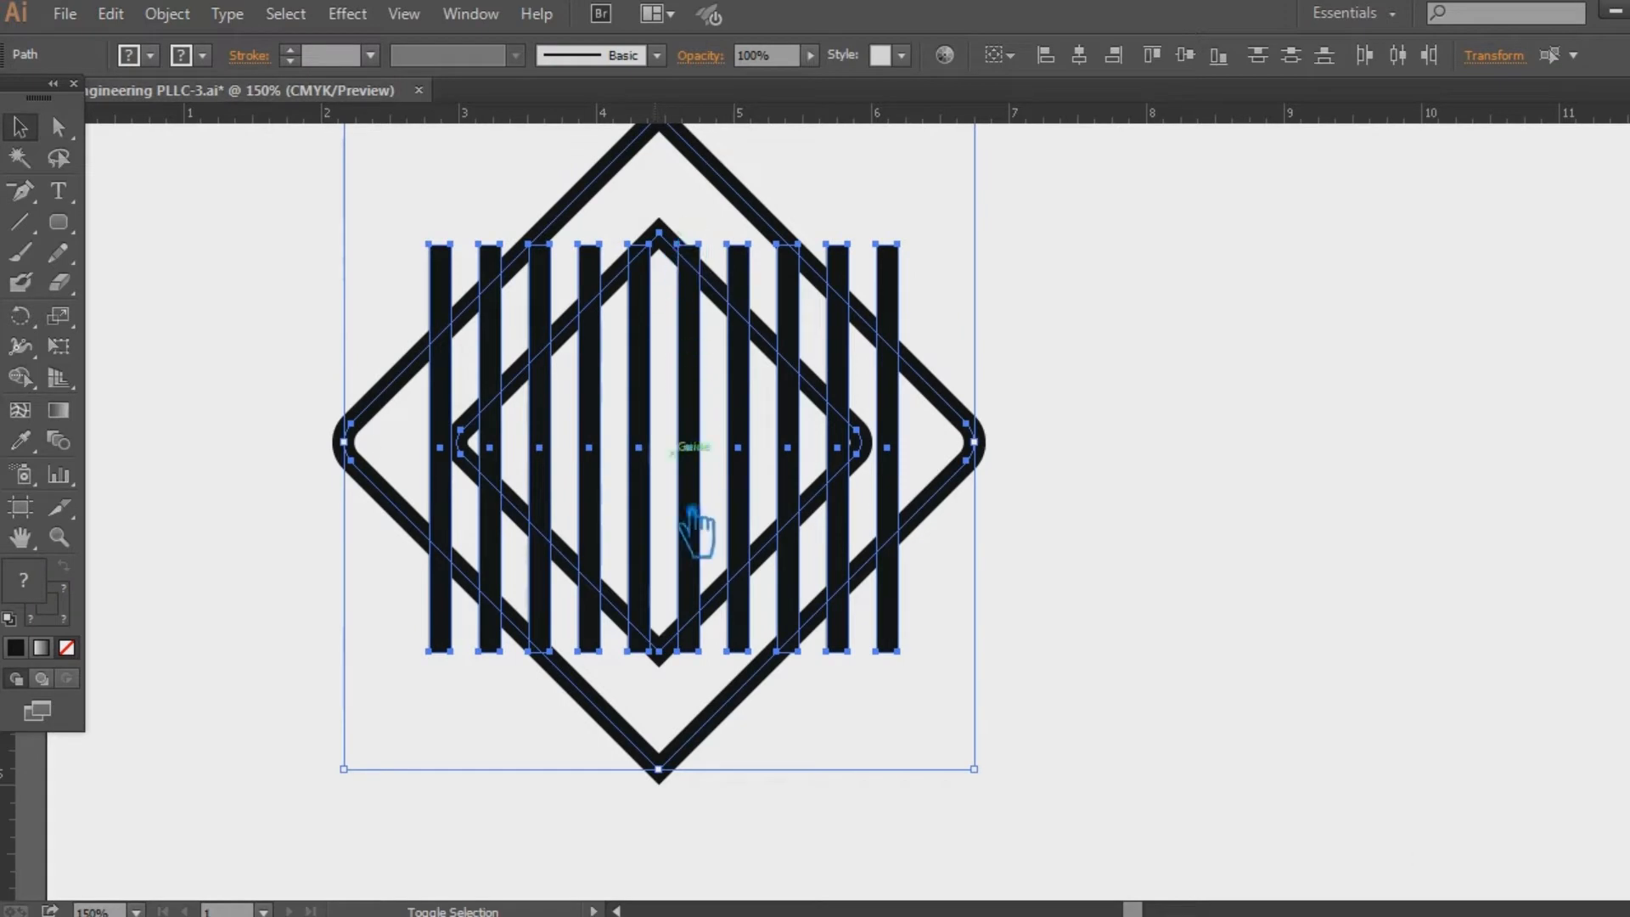
{"action": "left_click", "coordinate": [723, 182], "text": "shift"}
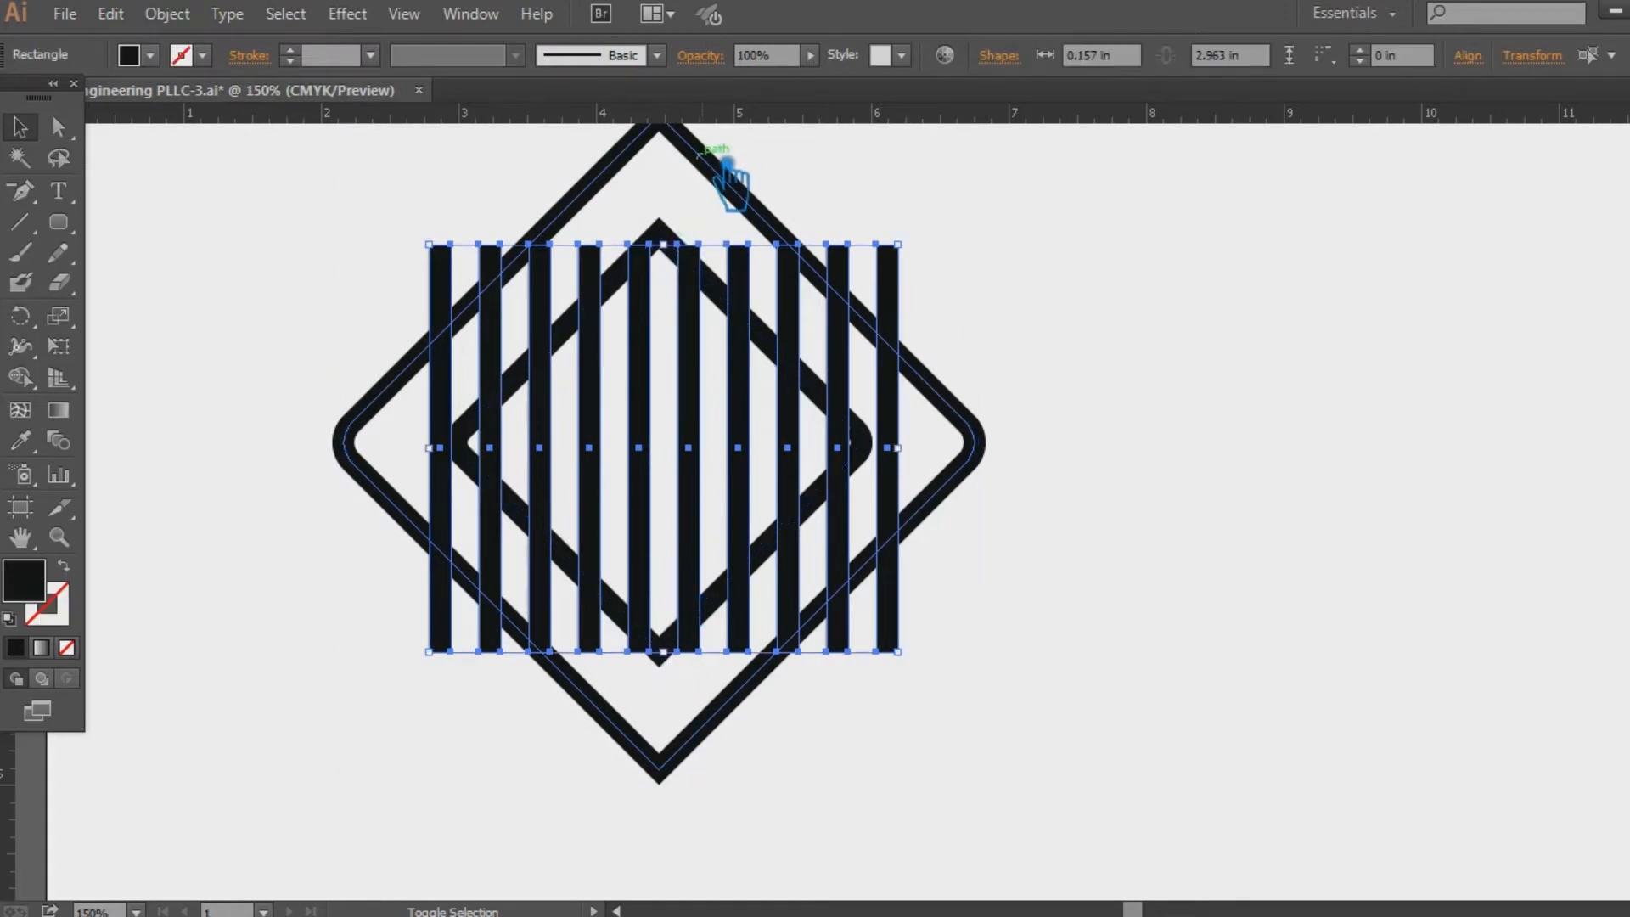
{"action": "left_click", "coordinate": [1137, 696]}
{"action": "key", "text": "ctrl+a"}
{"action": "left_click", "coordinate": [1082, 56]}
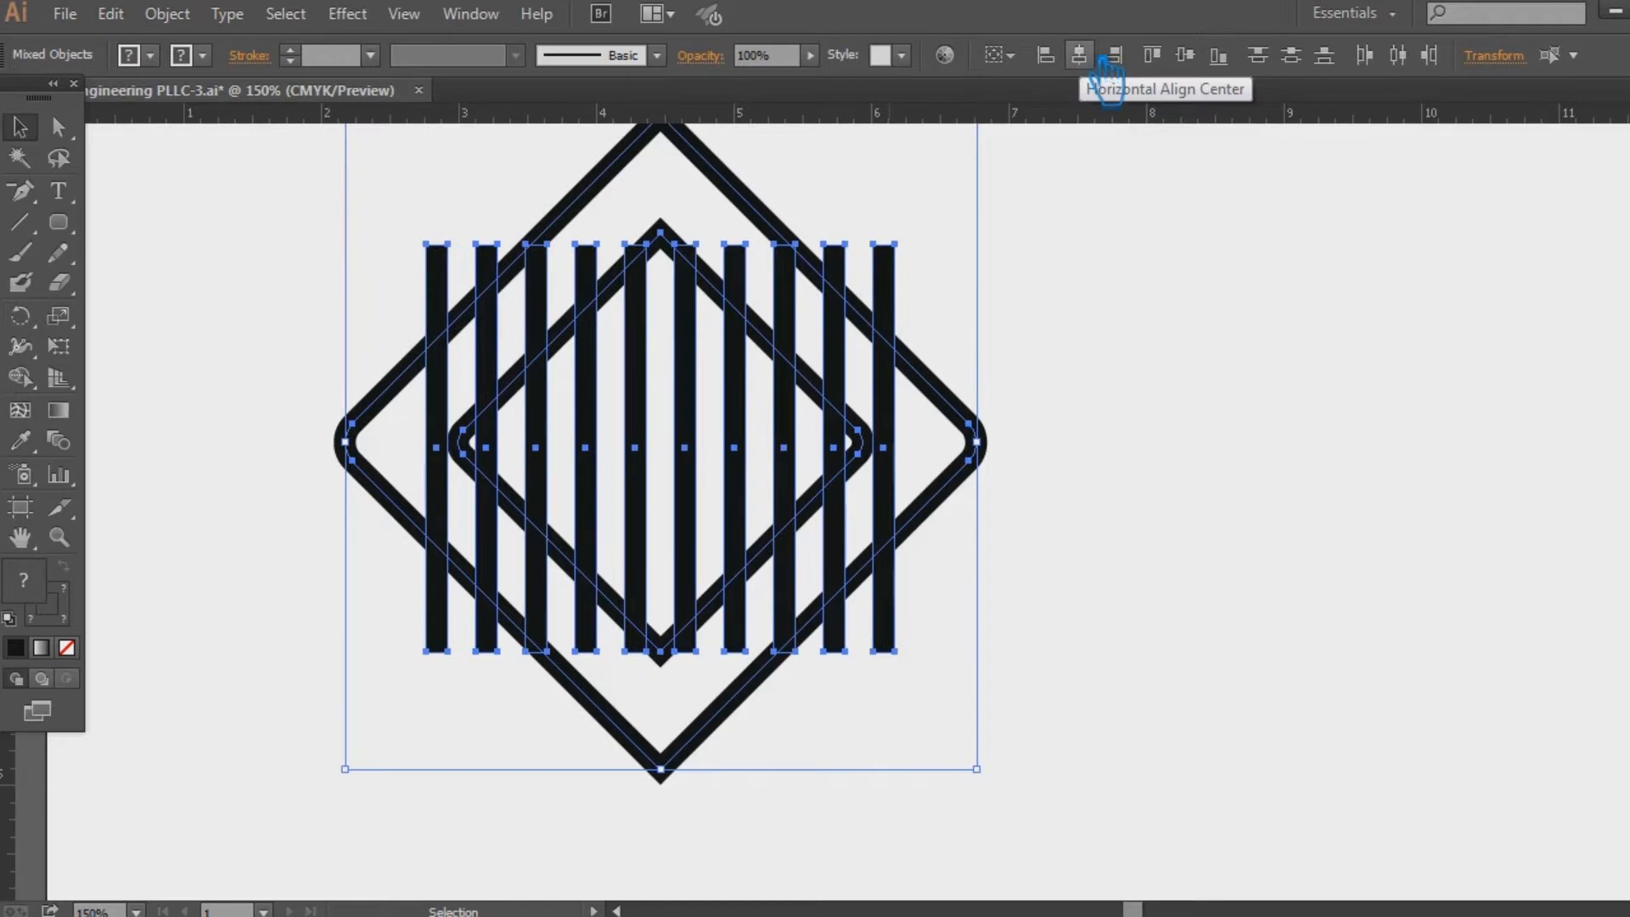
{"action": "left_click", "coordinate": [1242, 325]}
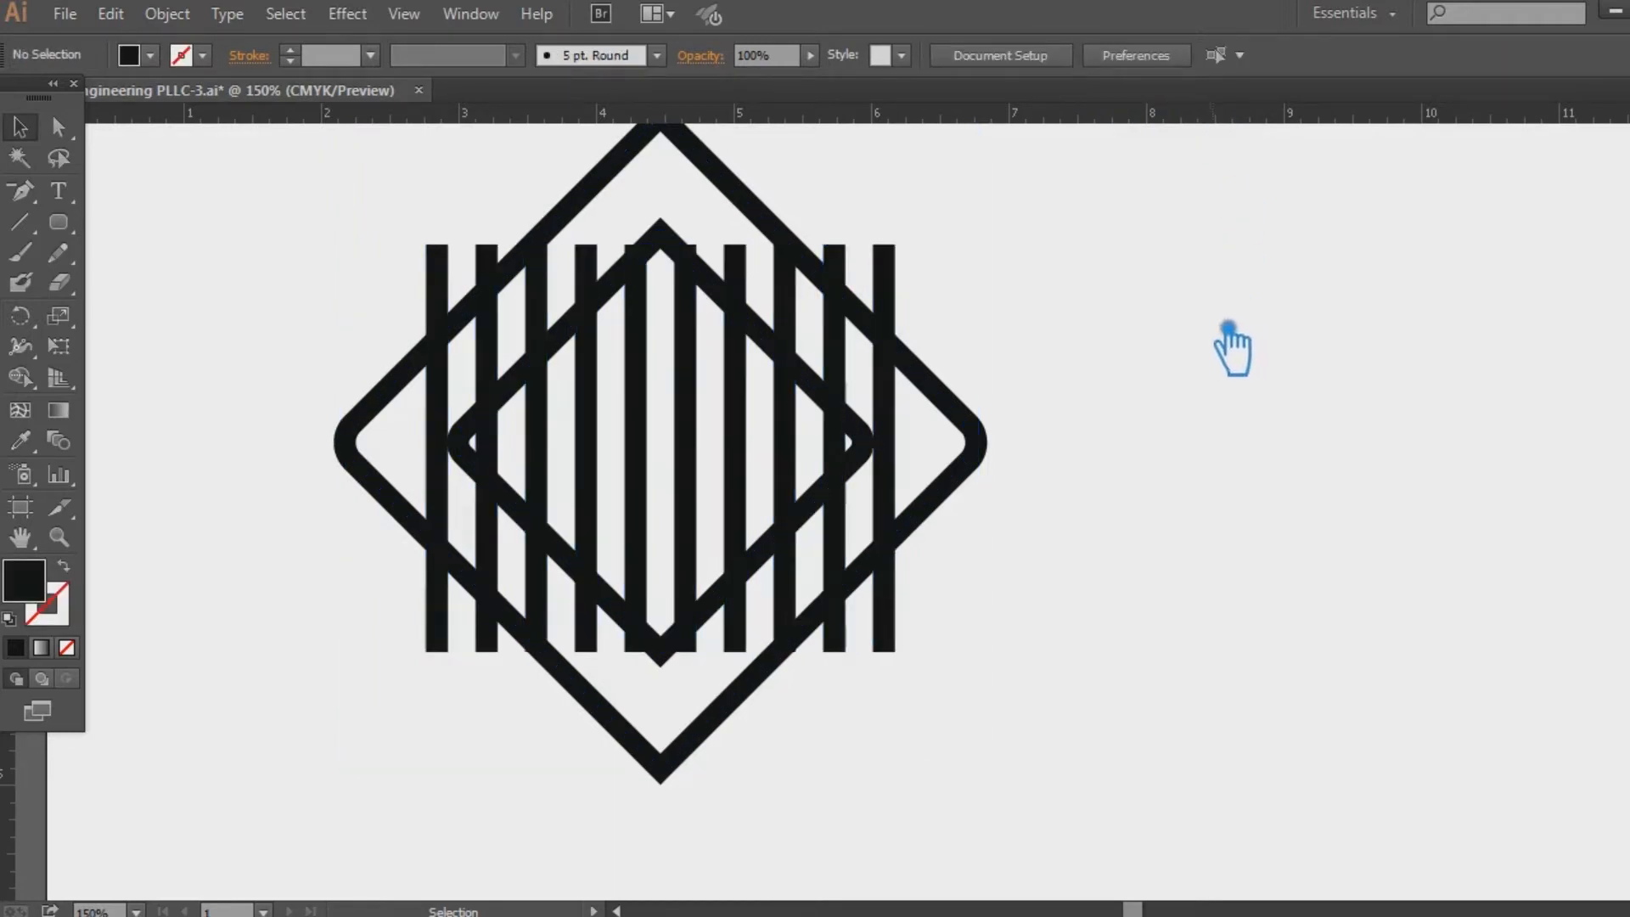
Step: Expand the inner diamond's stroke into a filled shape
{"action": "left_click", "coordinate": [859, 447]}
{"action": "left_click", "coordinate": [168, 14]}
{"action": "left_click", "coordinate": [233, 288]}
{"action": "left_click", "coordinate": [807, 611]}
{"action": "left_click", "coordinate": [1148, 502]}
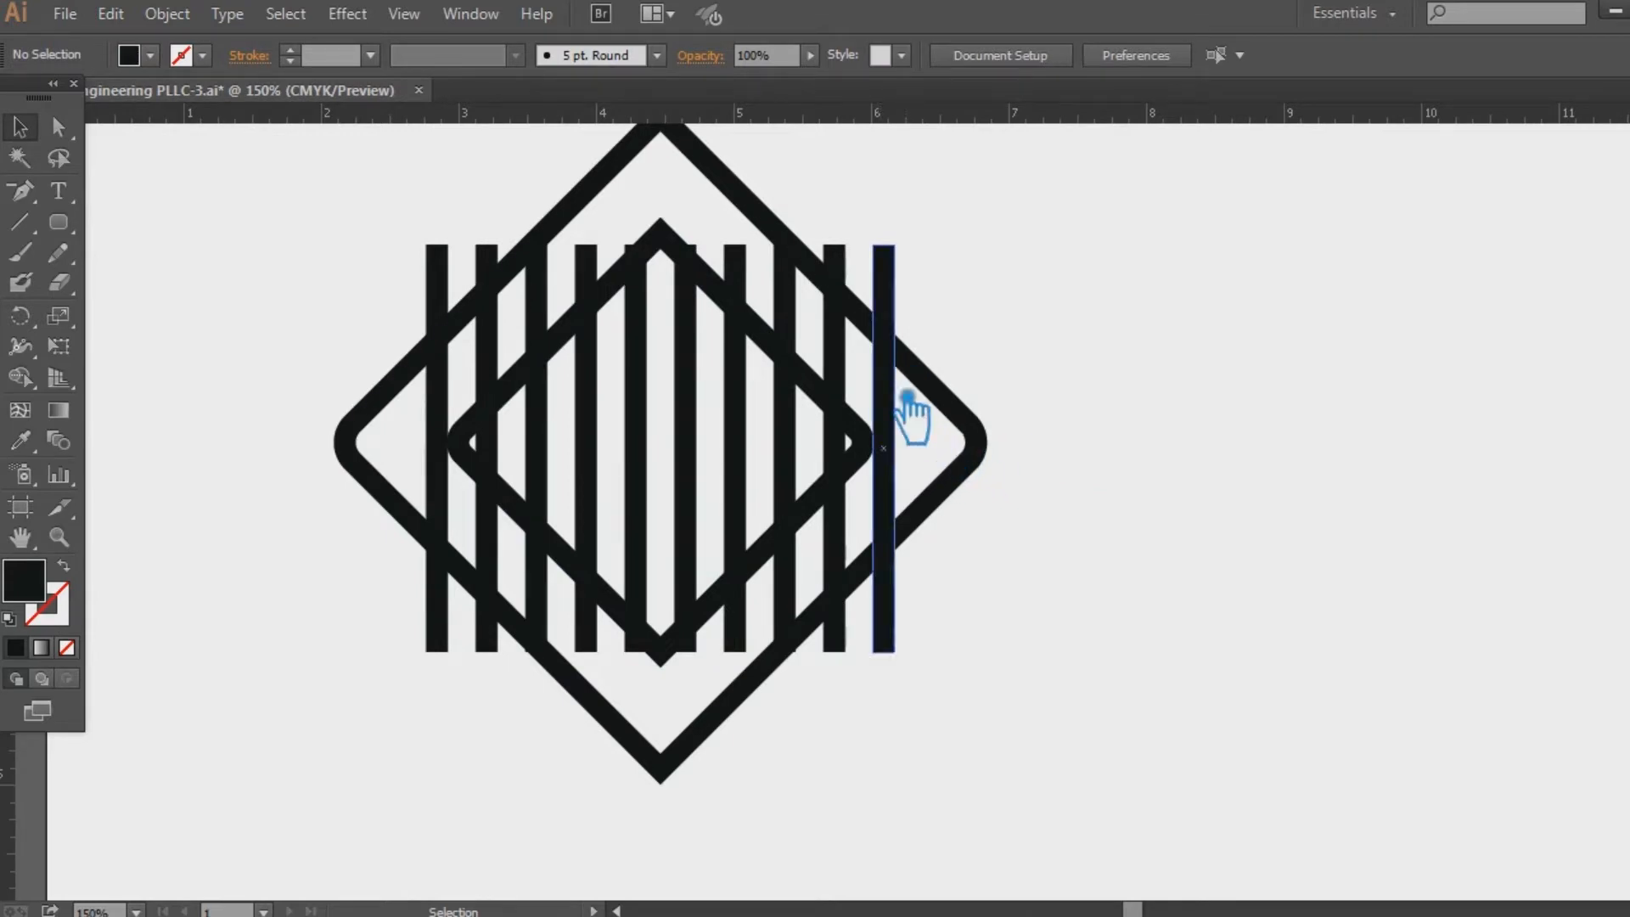
Step: Divide the bars and the expanded inner diamond with Pathfinder and ungroup the resulting pieces
{"action": "left_click_drag", "start_coordinate": [945, 473], "coordinate": [449, 450]}
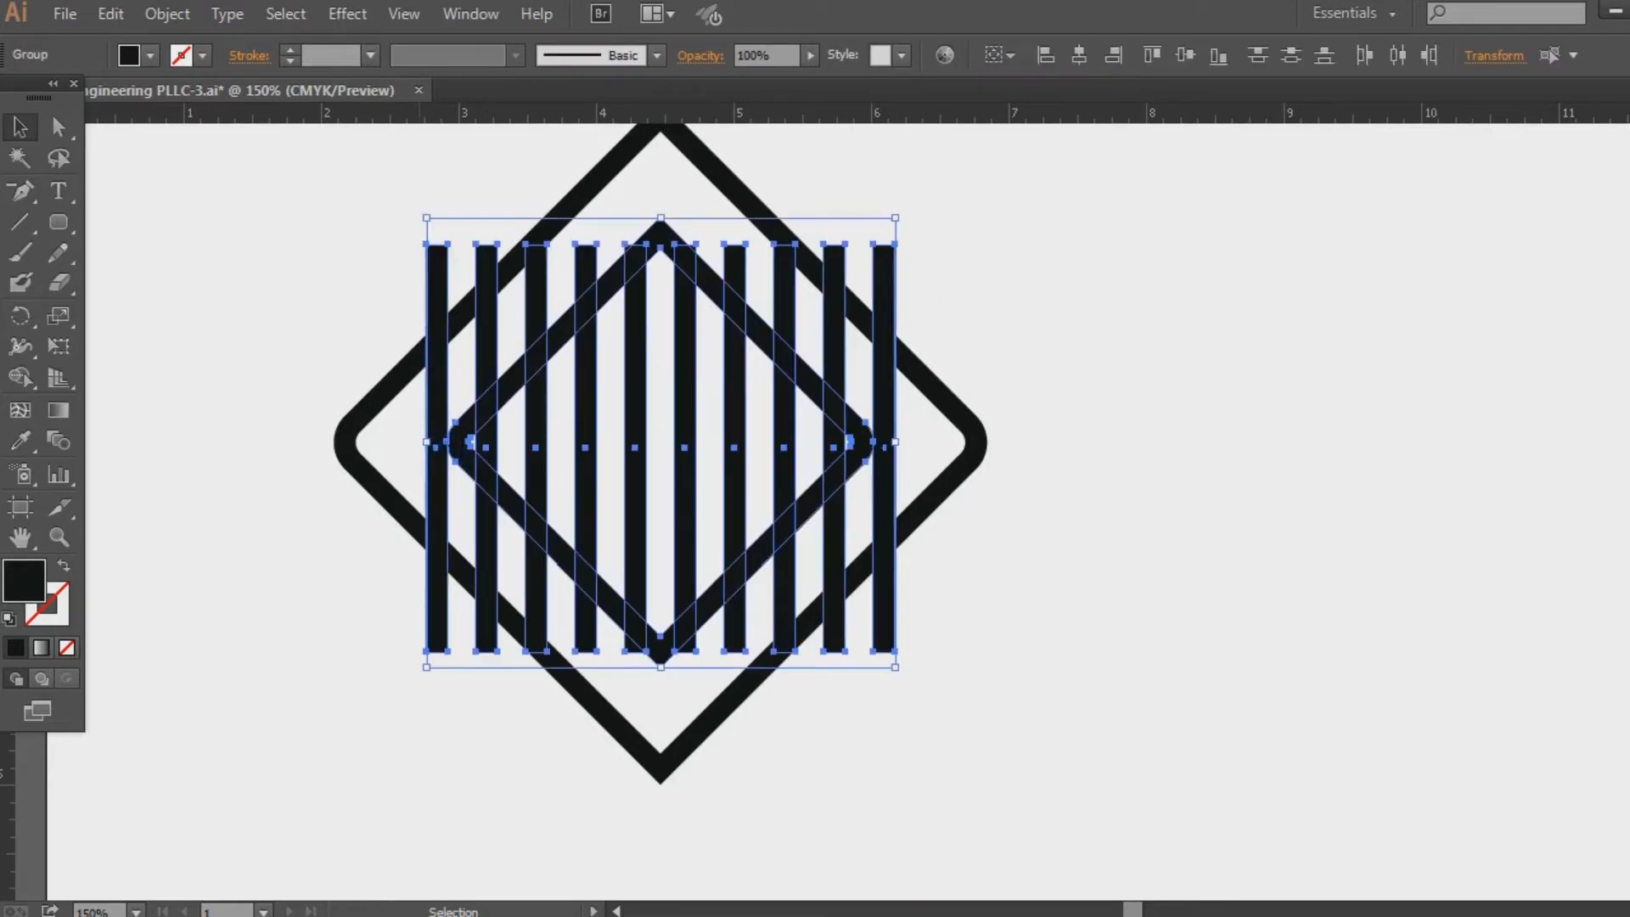
{"action": "key", "text": "shift+ctrl+F9"}
{"action": "left_click", "coordinate": [1455, 800]}
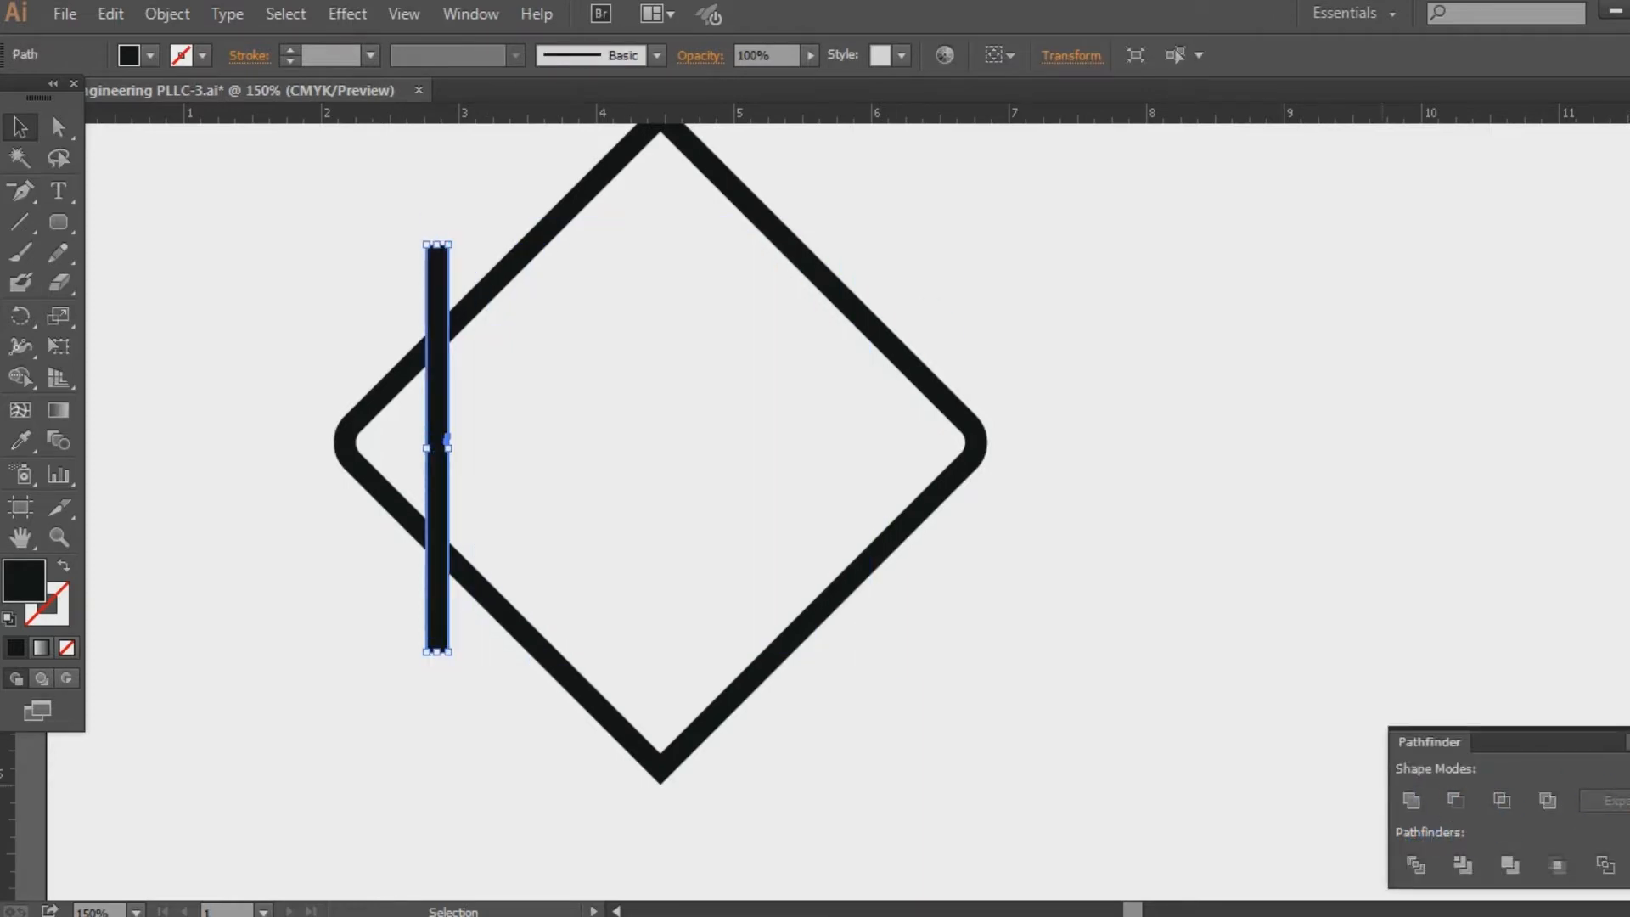
{"action": "key", "text": "ctrl+z"}
{"action": "left_click", "coordinate": [1415, 864]}
{"action": "left_click", "coordinate": [1180, 580]}
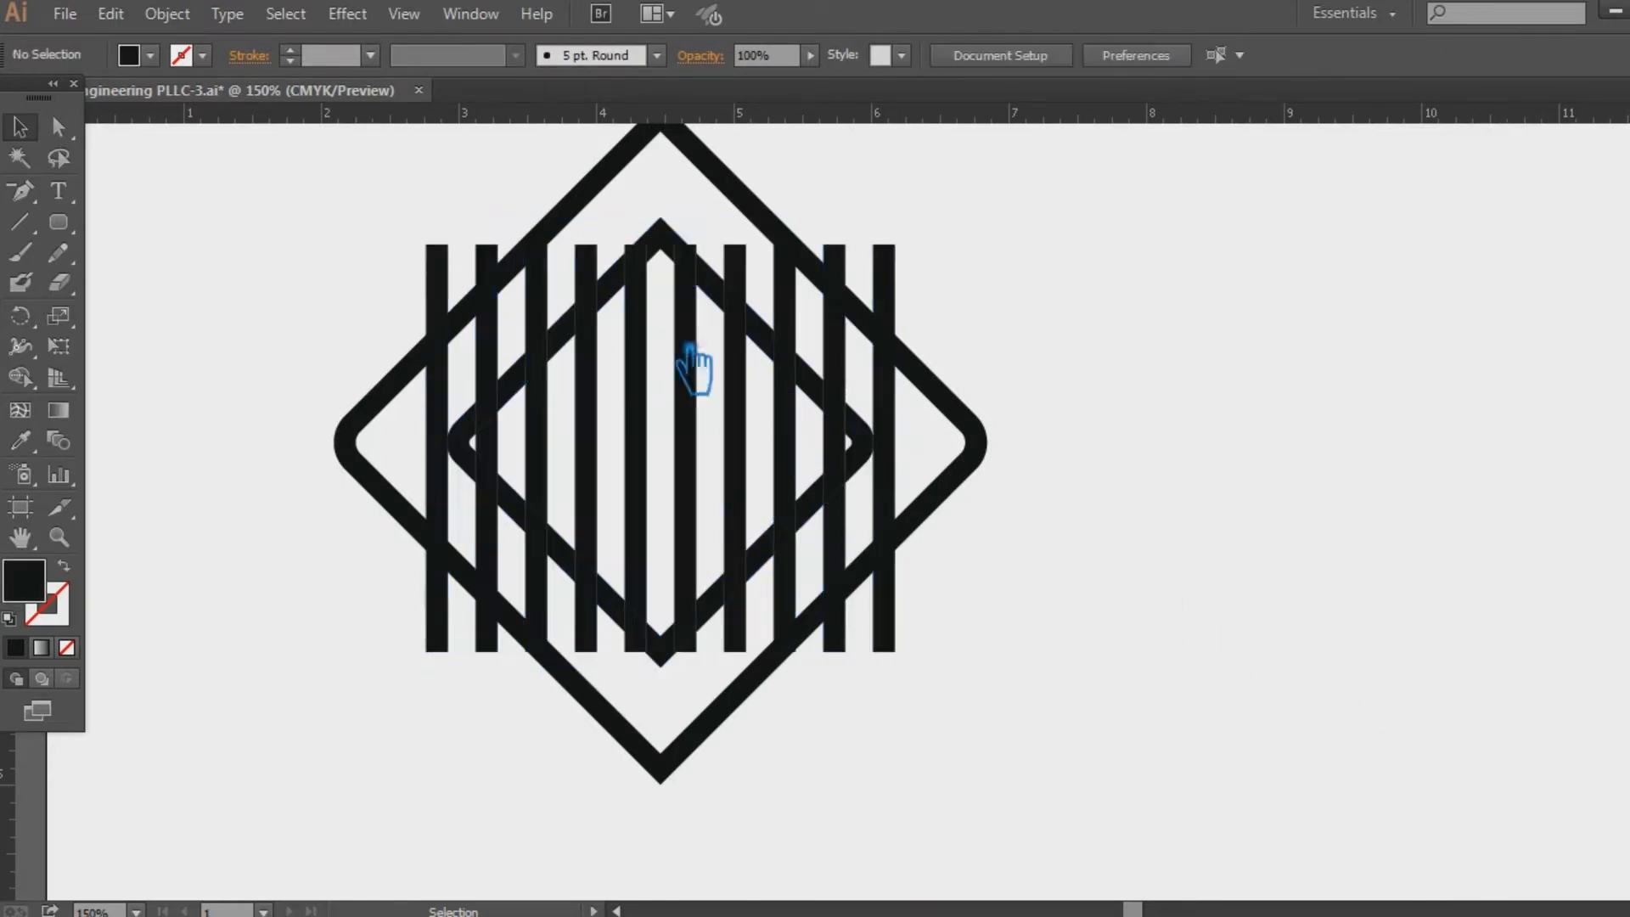
{"action": "left_click", "coordinate": [704, 386]}
{"action": "right_click", "coordinate": [705, 386]}
{"action": "left_click", "coordinate": [785, 522]}
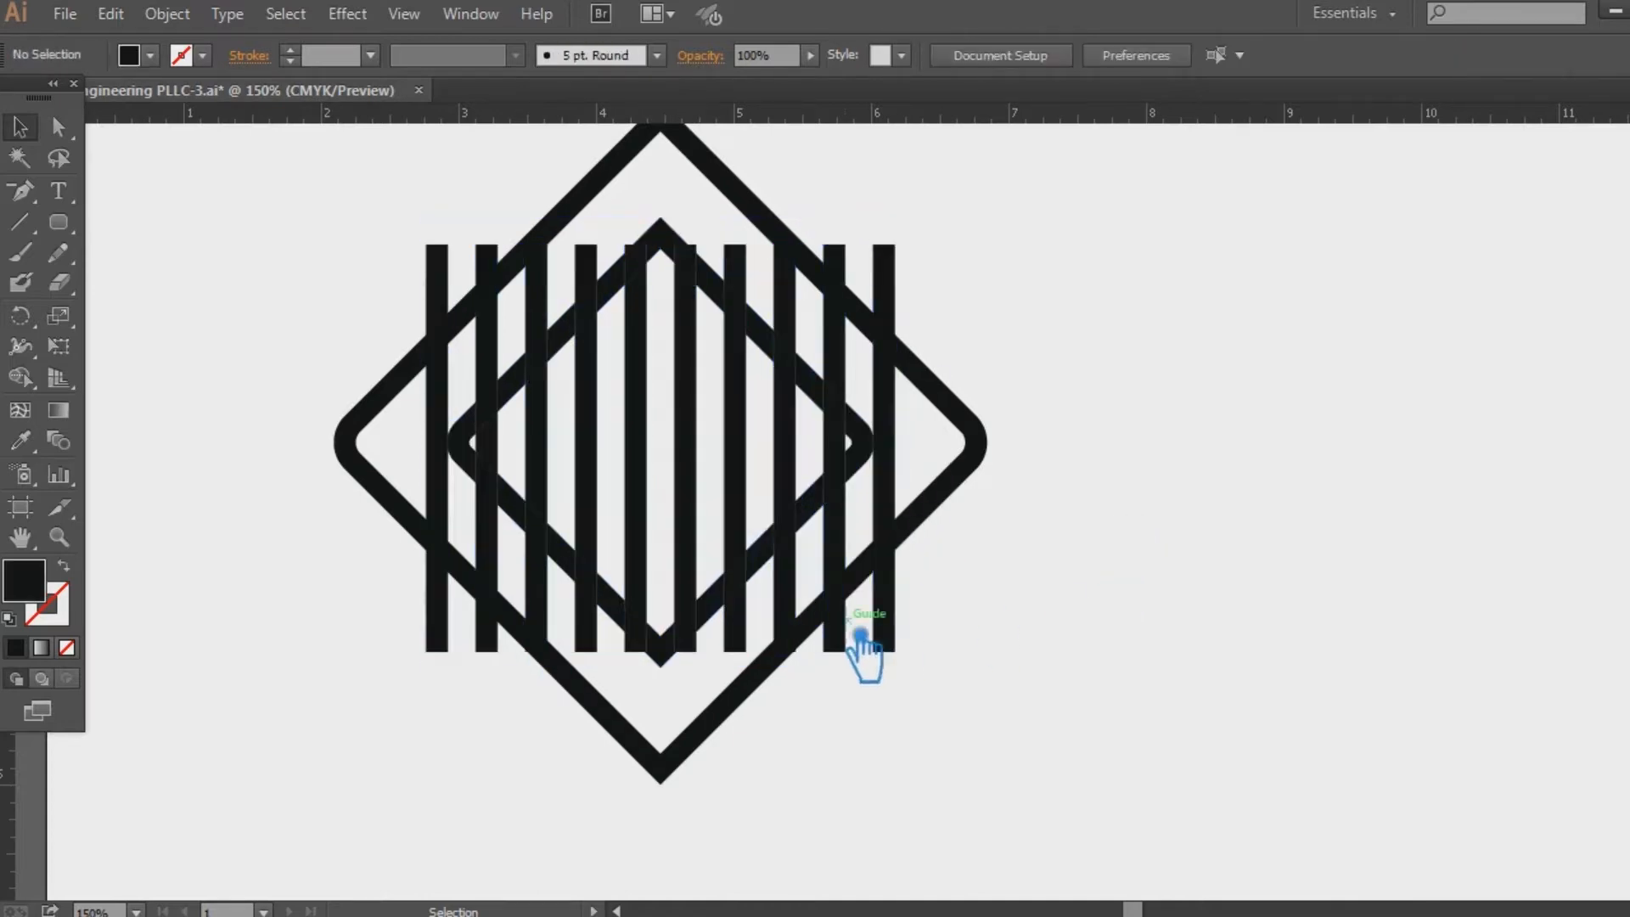
Step: Delete the leftmost bar and the bar ends protruding below the inner diamond's lower-left edge
{"action": "left_click", "coordinate": [436, 526]}
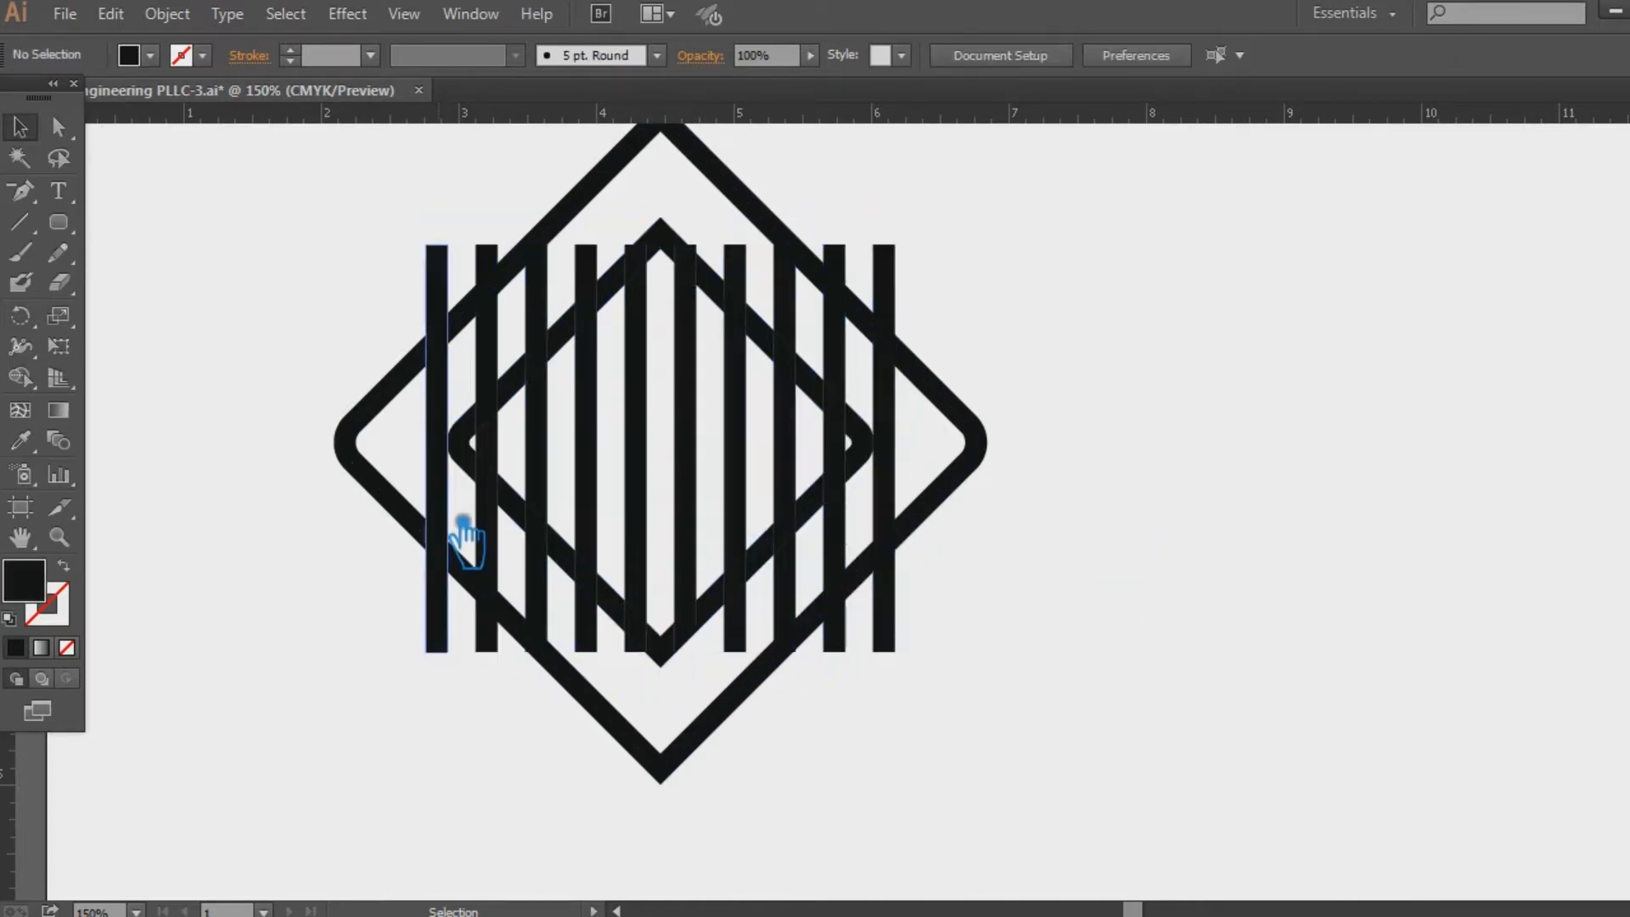
{"action": "key", "text": "Delete"}
{"action": "left_click", "coordinate": [536, 594]}
{"action": "key", "text": "Delete"}
{"action": "left_click", "coordinate": [585, 620]}
{"action": "key", "text": "Delete"}
{"action": "left_click", "coordinate": [635, 641]}
{"action": "key", "text": "Delete"}
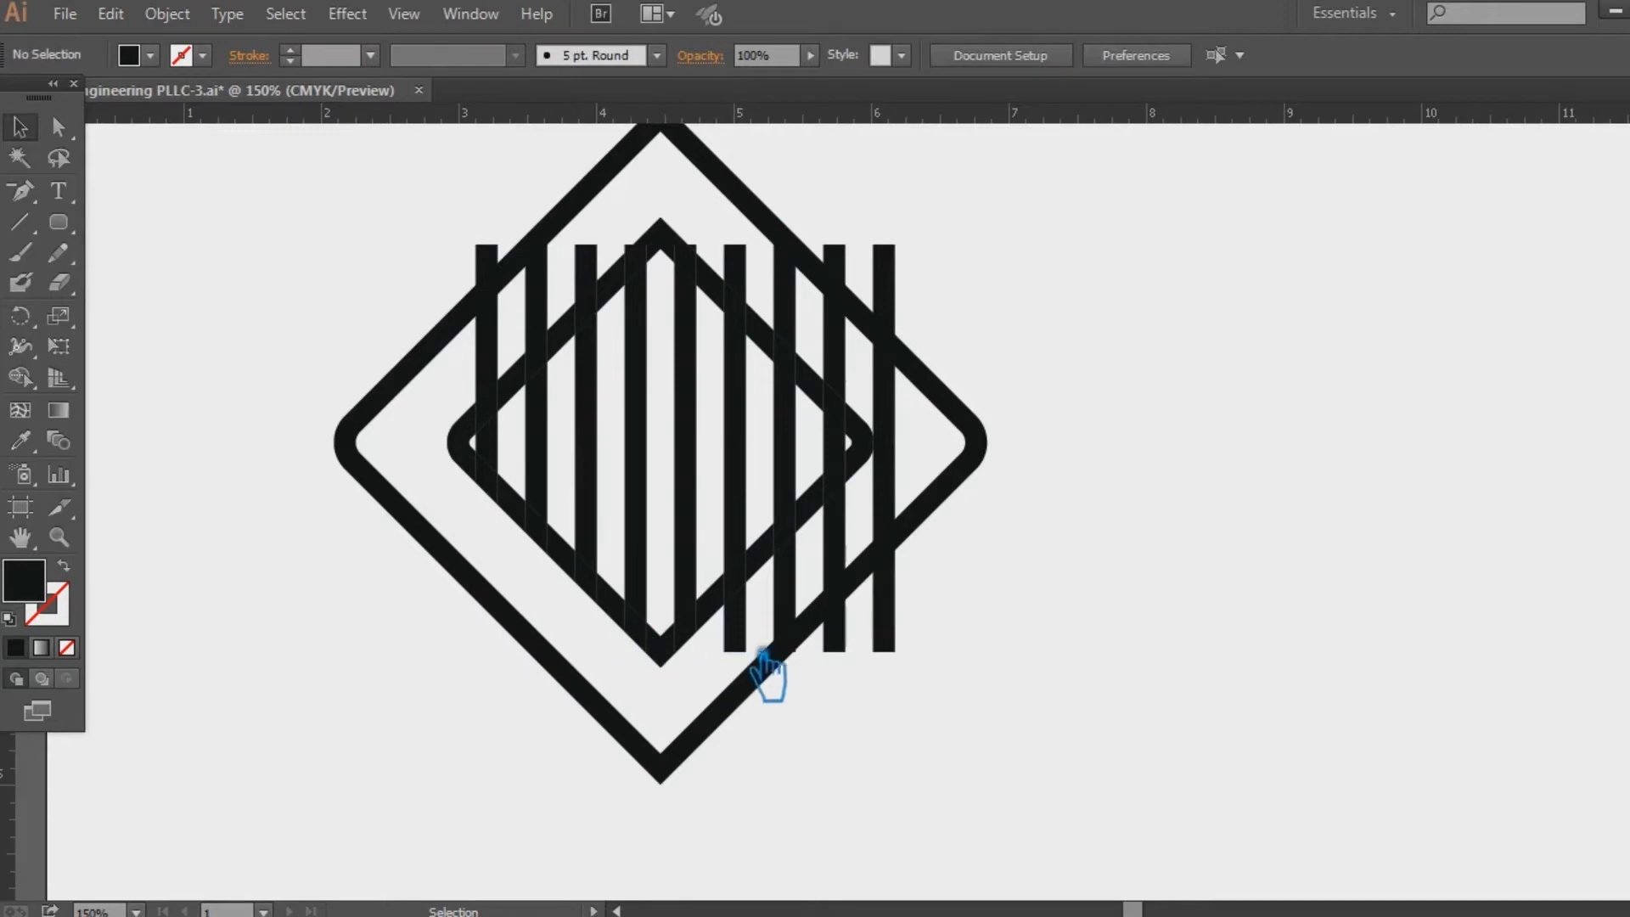
Step: Delete the bar ends protruding below the inner diamond's lower-right edge and the rightmost bar
{"action": "left_click", "coordinate": [734, 620]}
{"action": "key", "text": "Delete"}
{"action": "left_click", "coordinate": [870, 565]}
{"action": "key", "text": "Delete"}
{"action": "left_click", "coordinate": [887, 509]}
{"action": "key", "text": "Delete"}
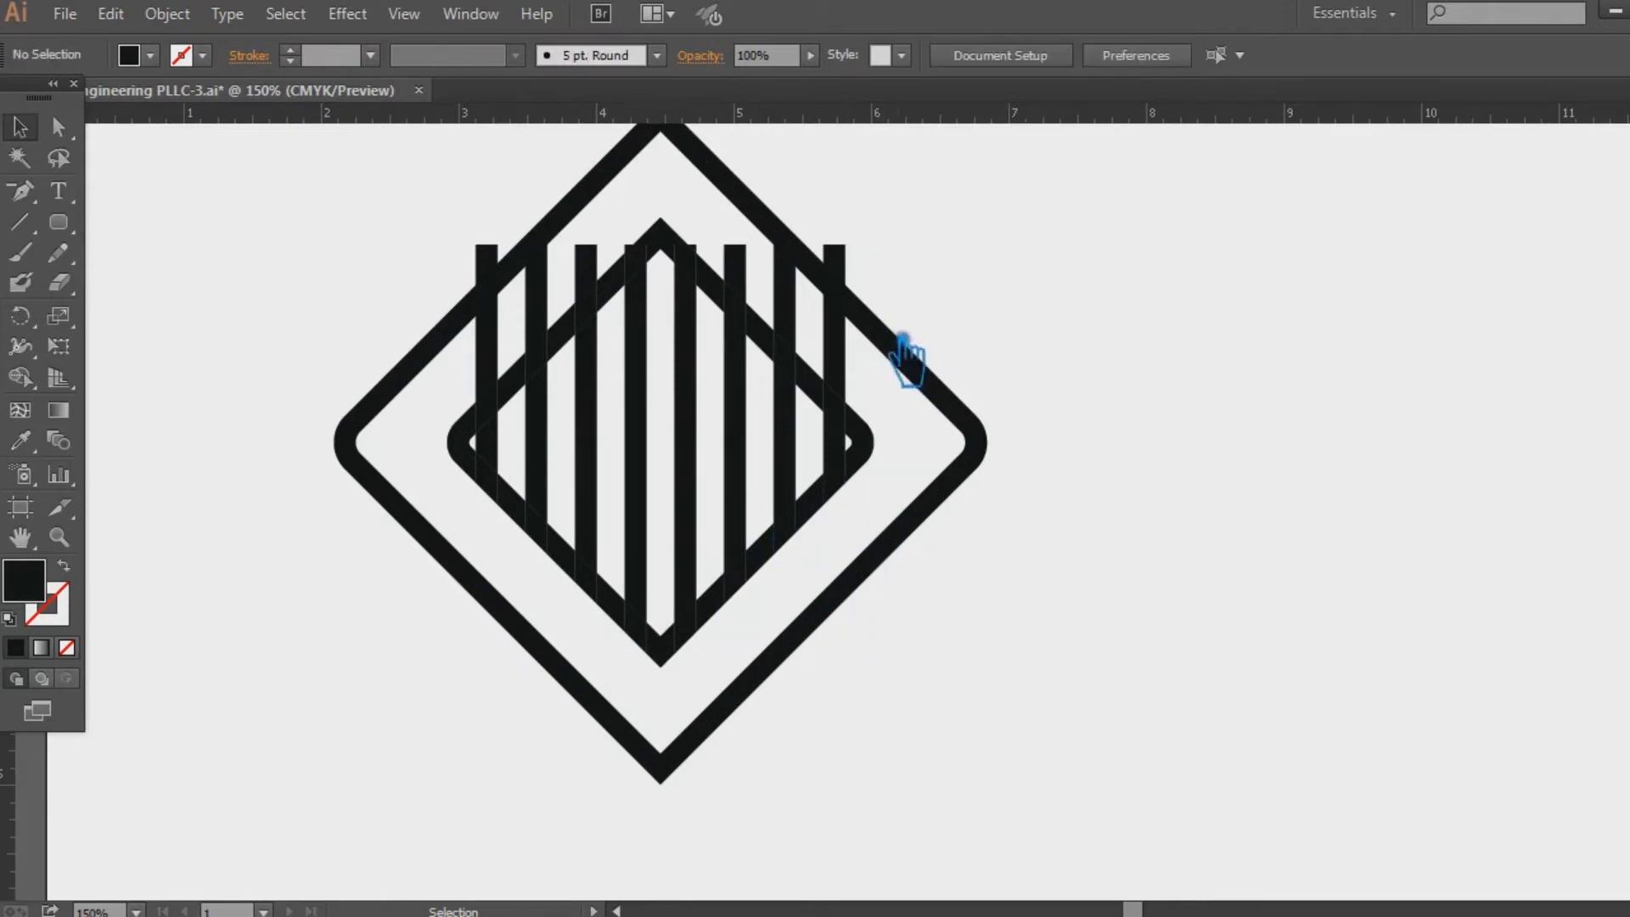
Step: Delete the bar ends protruding above the inner diamond's upper-right edge
{"action": "left_click", "coordinate": [833, 354]}
{"action": "key", "text": "Delete"}
{"action": "left_click", "coordinate": [785, 327]}
{"action": "key", "text": "Delete"}
{"action": "key", "text": "Delete"}
{"action": "left_click", "coordinate": [693, 248]}
{"action": "key", "text": "Delete"}
Step: Delete the bar ends protruding above the inner diamond's upper-left edge
{"action": "left_click", "coordinate": [628, 249]}
{"action": "key", "text": "Delete"}
{"action": "left_click", "coordinate": [586, 276]}
{"action": "key", "text": "Delete"}
{"action": "left_click", "coordinate": [535, 297]}
{"action": "key", "text": "Delete"}
{"action": "left_click", "coordinate": [489, 321]}
{"action": "key", "text": "Delete"}
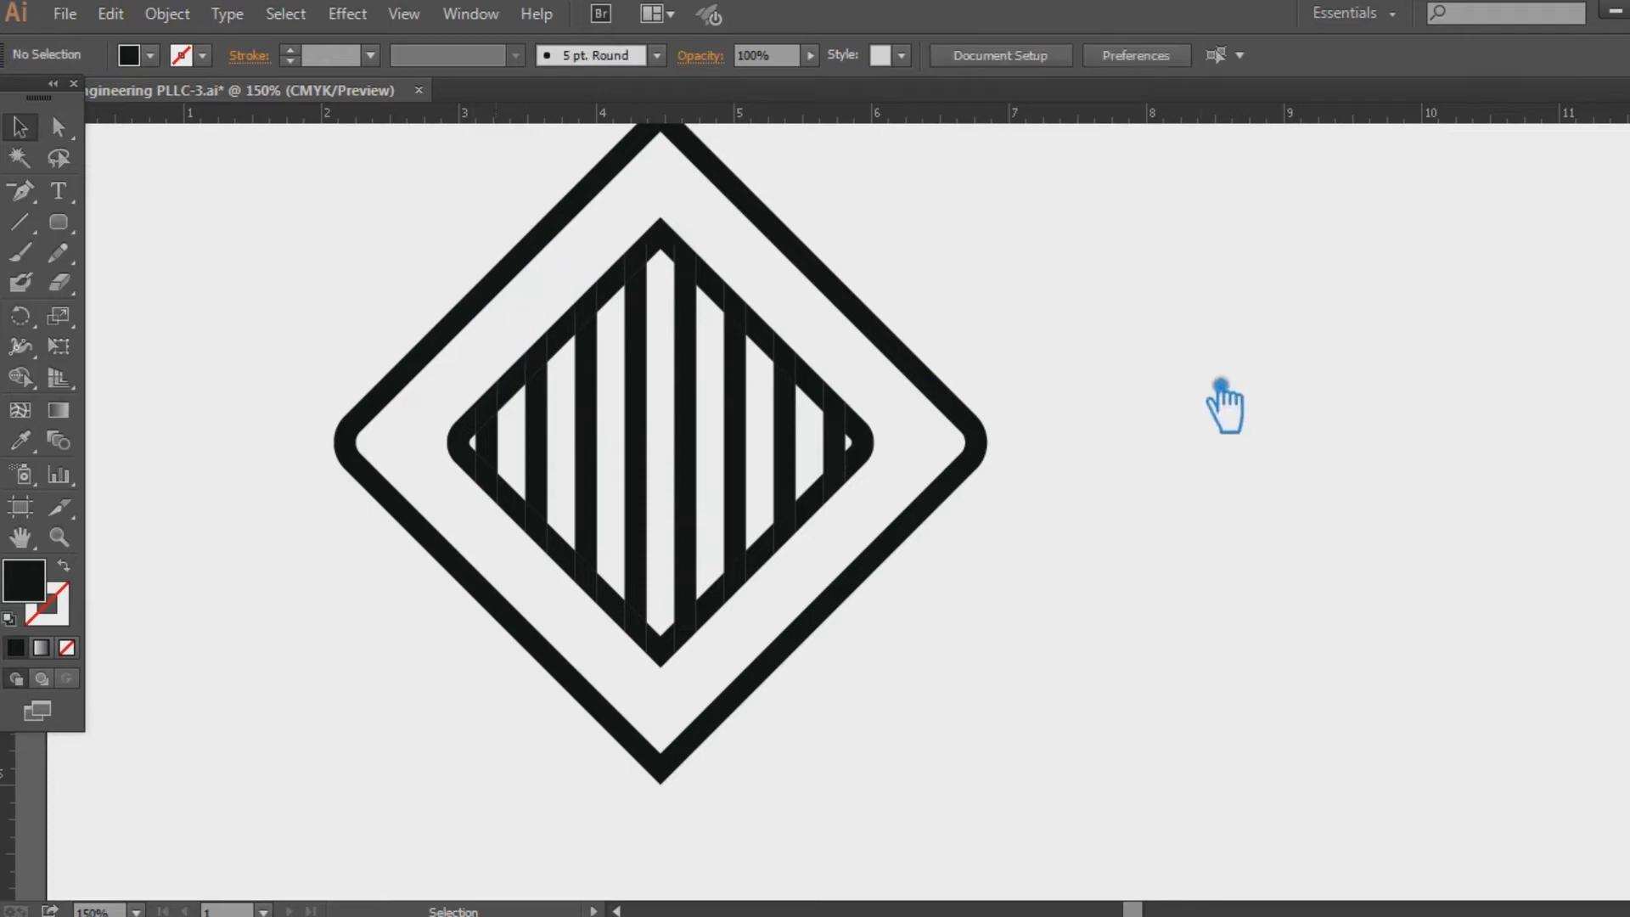
Step: Delete the remaining outermost bar segments inside both side corners of the inner diamond
{"action": "left_click", "coordinate": [492, 455]}
{"action": "key", "text": "Delete"}
{"action": "left_click", "coordinate": [506, 467]}
{"action": "key", "text": "Delete"}
{"action": "left_click", "coordinate": [860, 458]}
{"action": "key", "text": "Delete"}
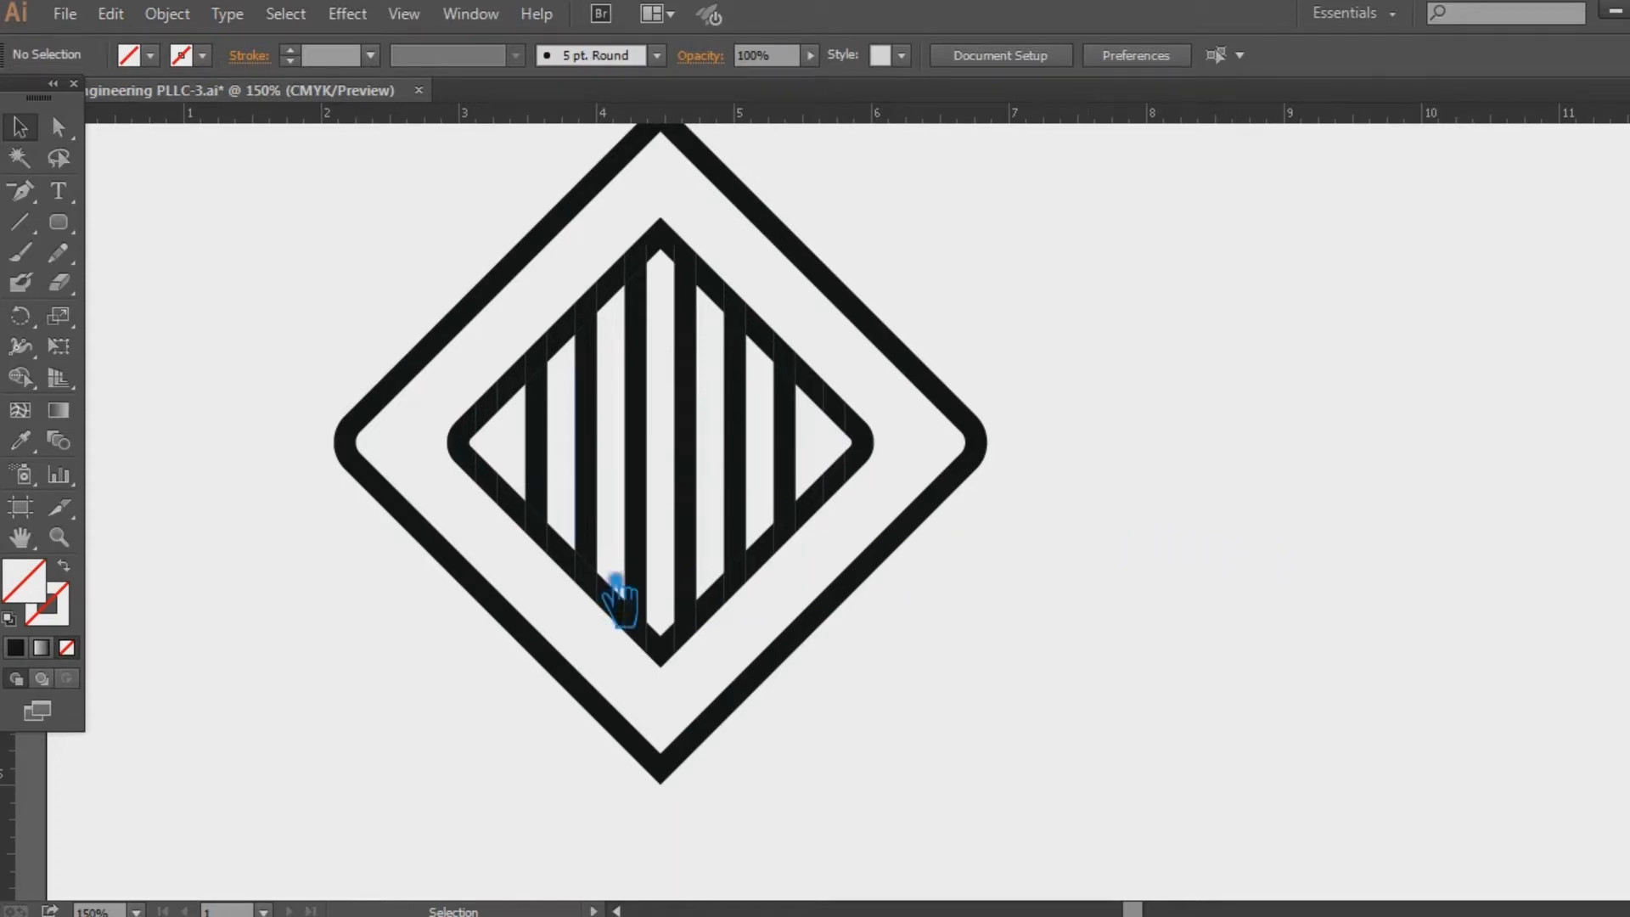
Step: Delete alternating edge segments on the inner diamond's left half and its bottom tip to open gaps between the bars
{"action": "left_click", "coordinate": [564, 550]}
{"action": "key", "text": "Delete"}
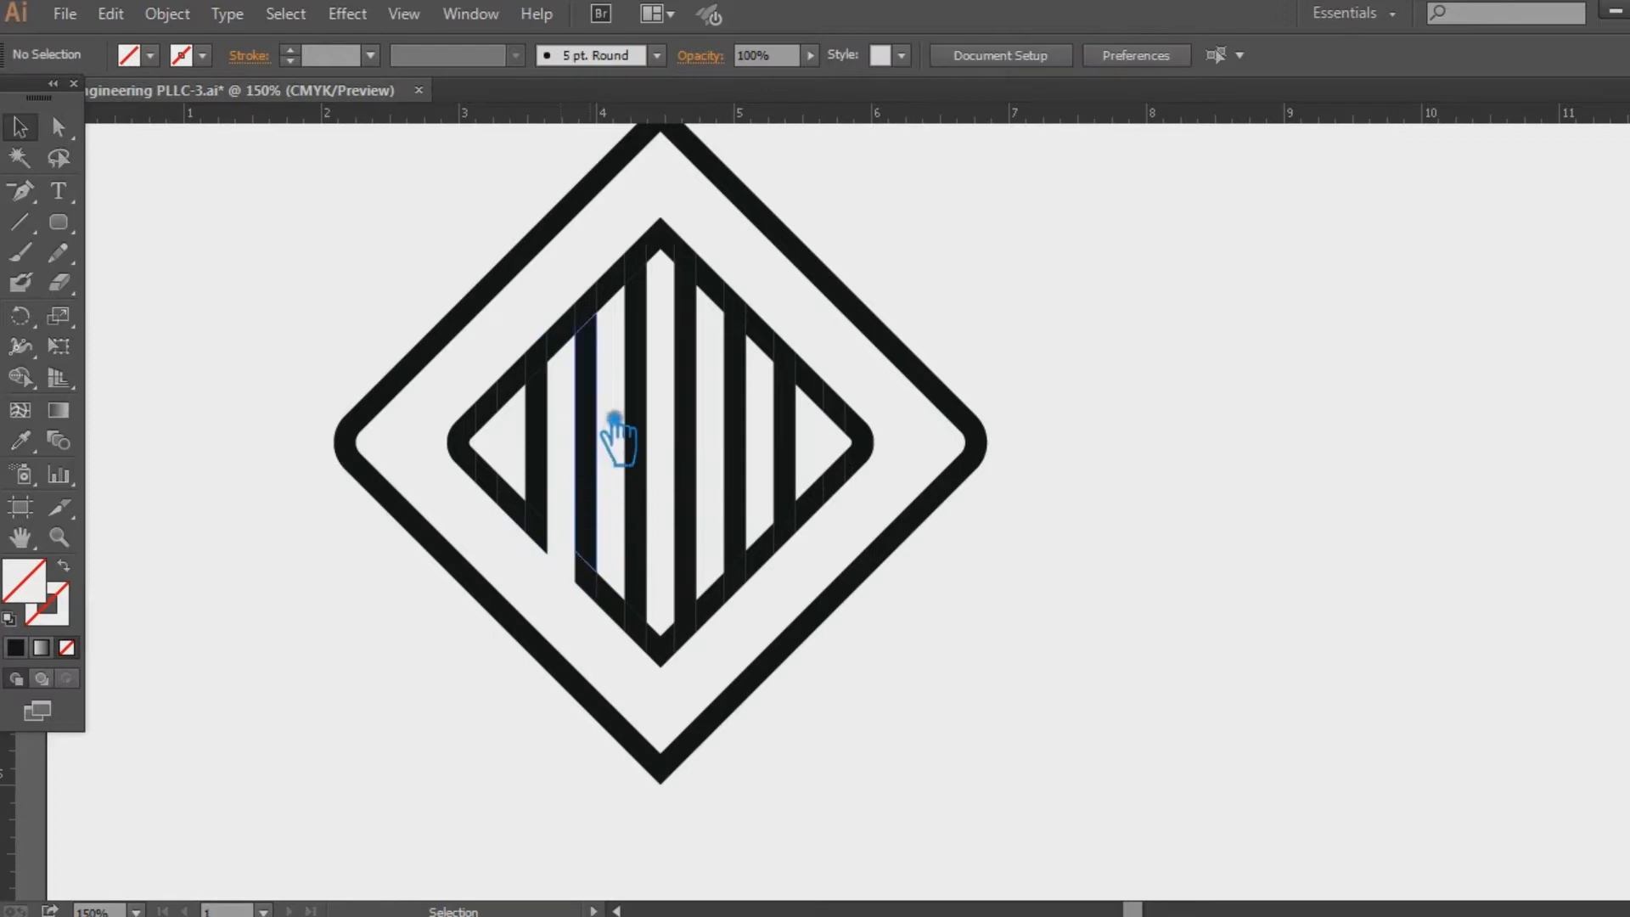
{"action": "left_click", "coordinate": [613, 283]}
{"action": "key", "text": "Delete"}
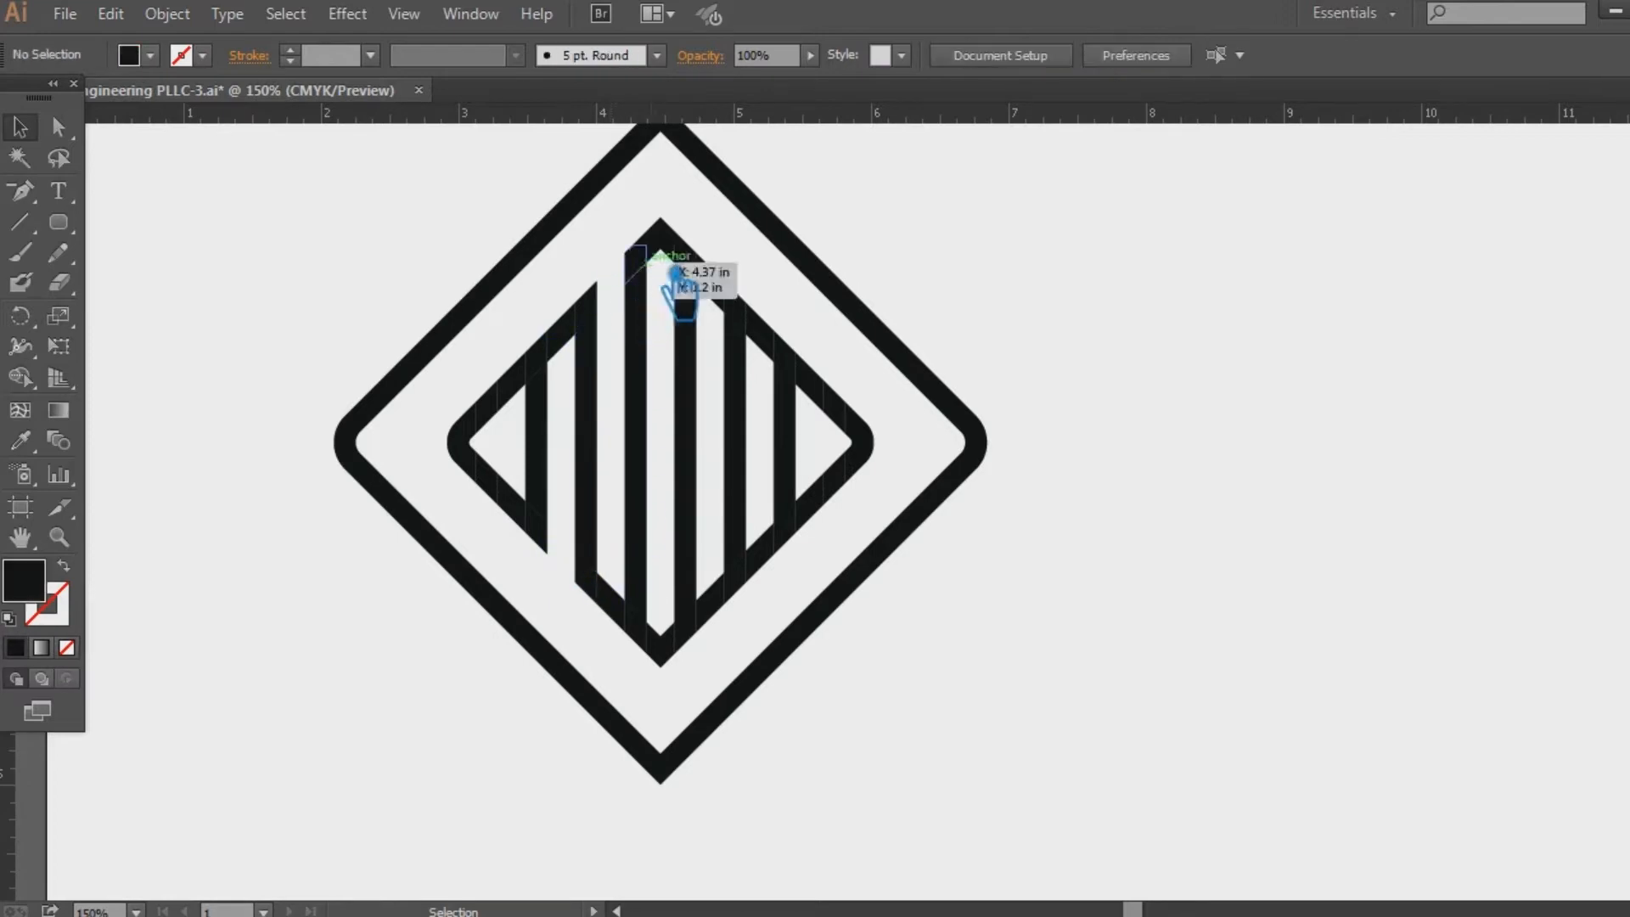
{"action": "left_click", "coordinate": [667, 650]}
{"action": "key", "text": "Delete"}
Step: Delete alternating edge segments on the inner diamond's right half so its openings mirror the left half
{"action": "left_click", "coordinate": [716, 282]}
{"action": "key", "text": "Delete"}
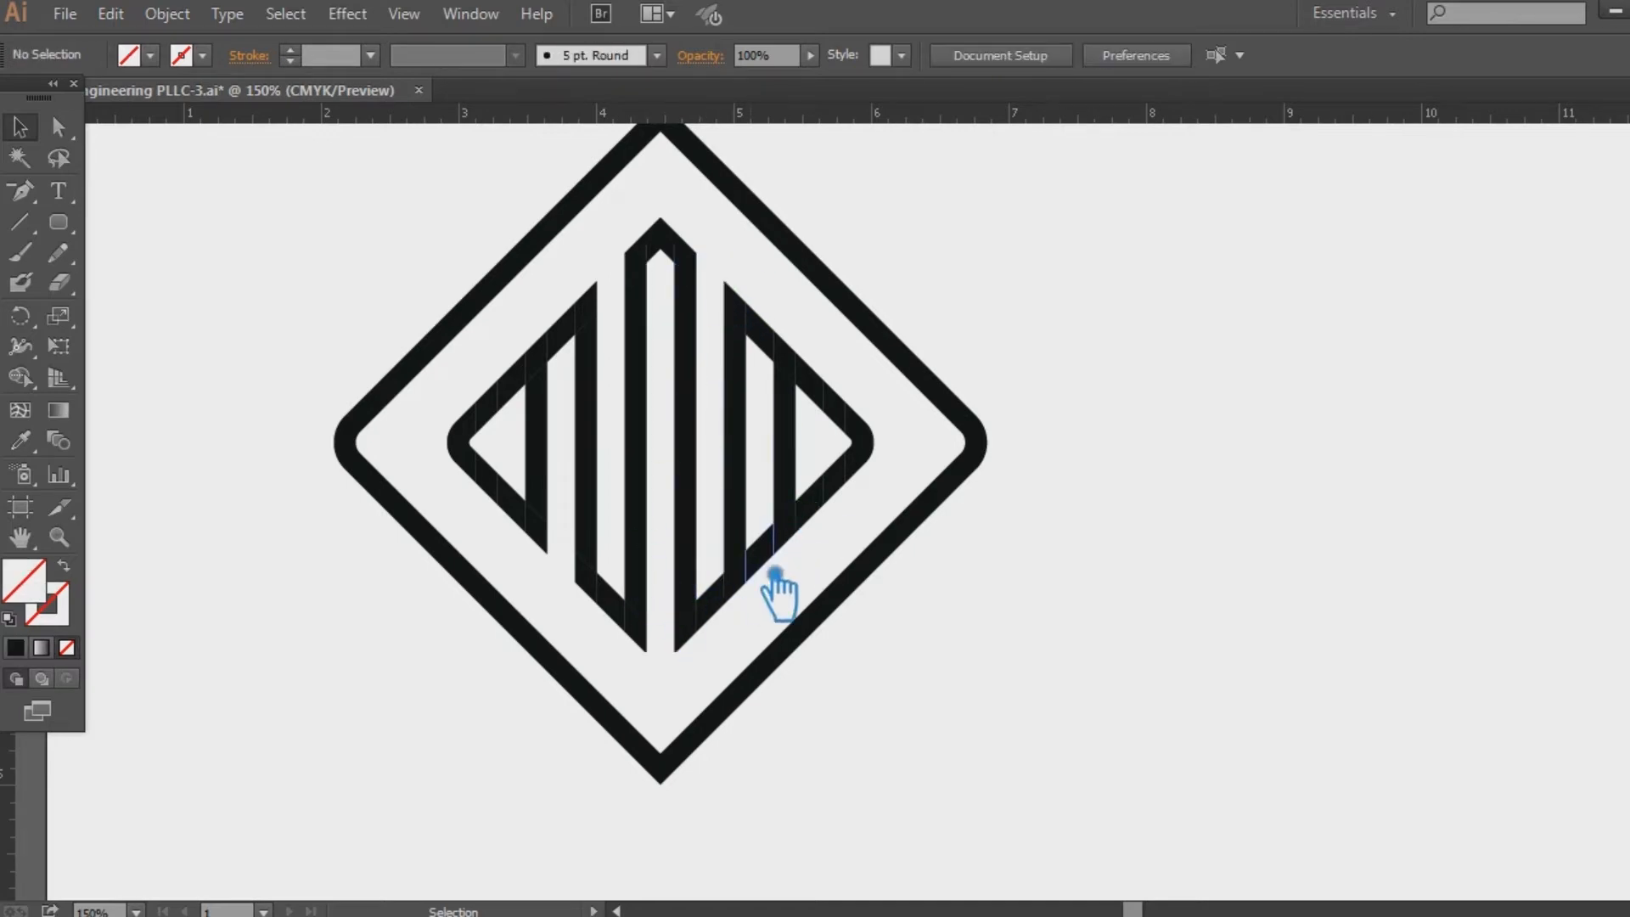
{"action": "left_click", "coordinate": [777, 544]}
{"action": "key", "text": "Delete"}
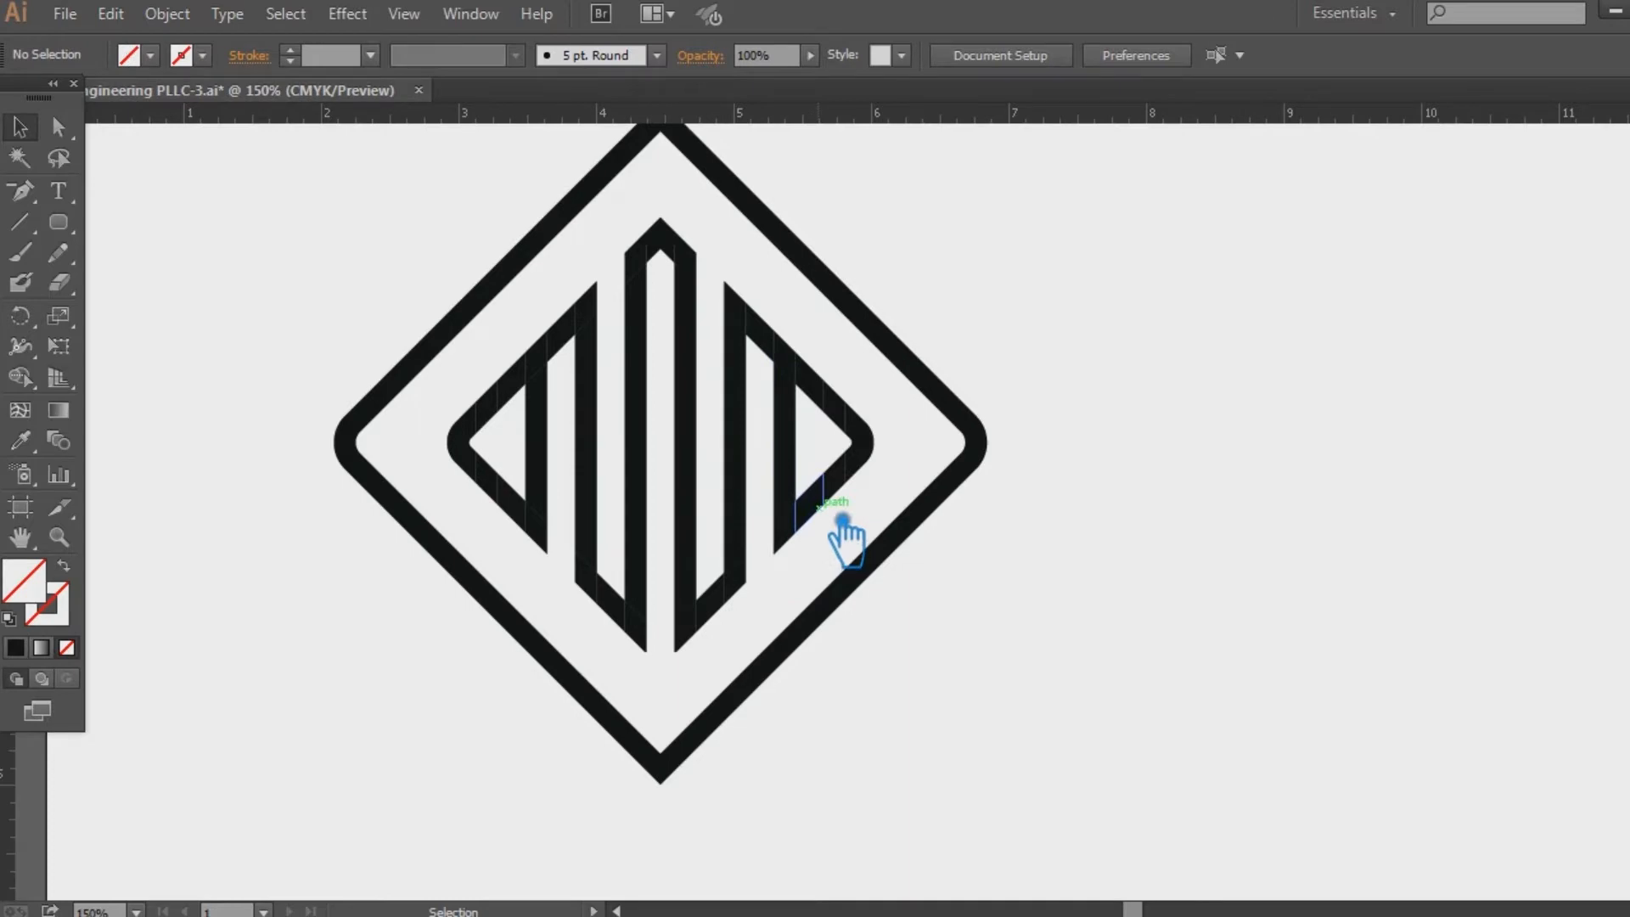
{"action": "left_click", "coordinate": [835, 398]}
{"action": "key", "text": "Delete"}
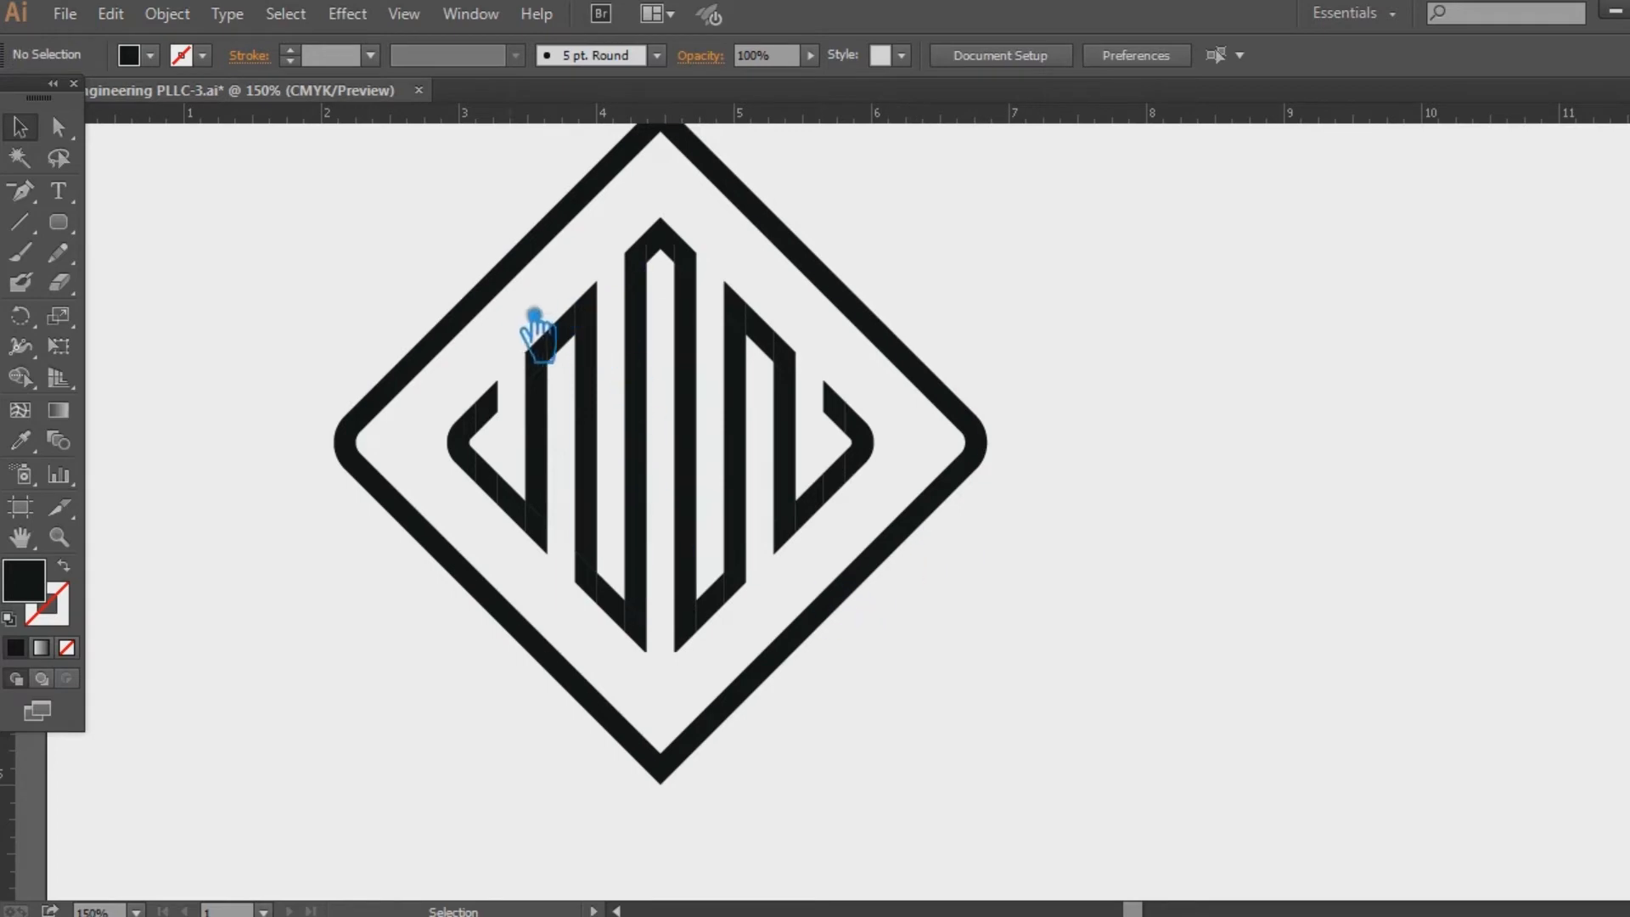
Step: Find and delete the leftover unfilled shapes between the bars inside the inner diamond
{"action": "left_click_drag", "start_coordinate": [939, 574], "coordinate": [437, 284]}
{"action": "left_click", "coordinate": [462, 325], "text": "shift"}
{"action": "left_click", "coordinate": [482, 448]}
{"action": "left_click", "coordinate": [526, 420]}
{"action": "key", "text": "Delete"}
{"action": "left_click_drag", "start_coordinate": [892, 500], "coordinate": [463, 409]}
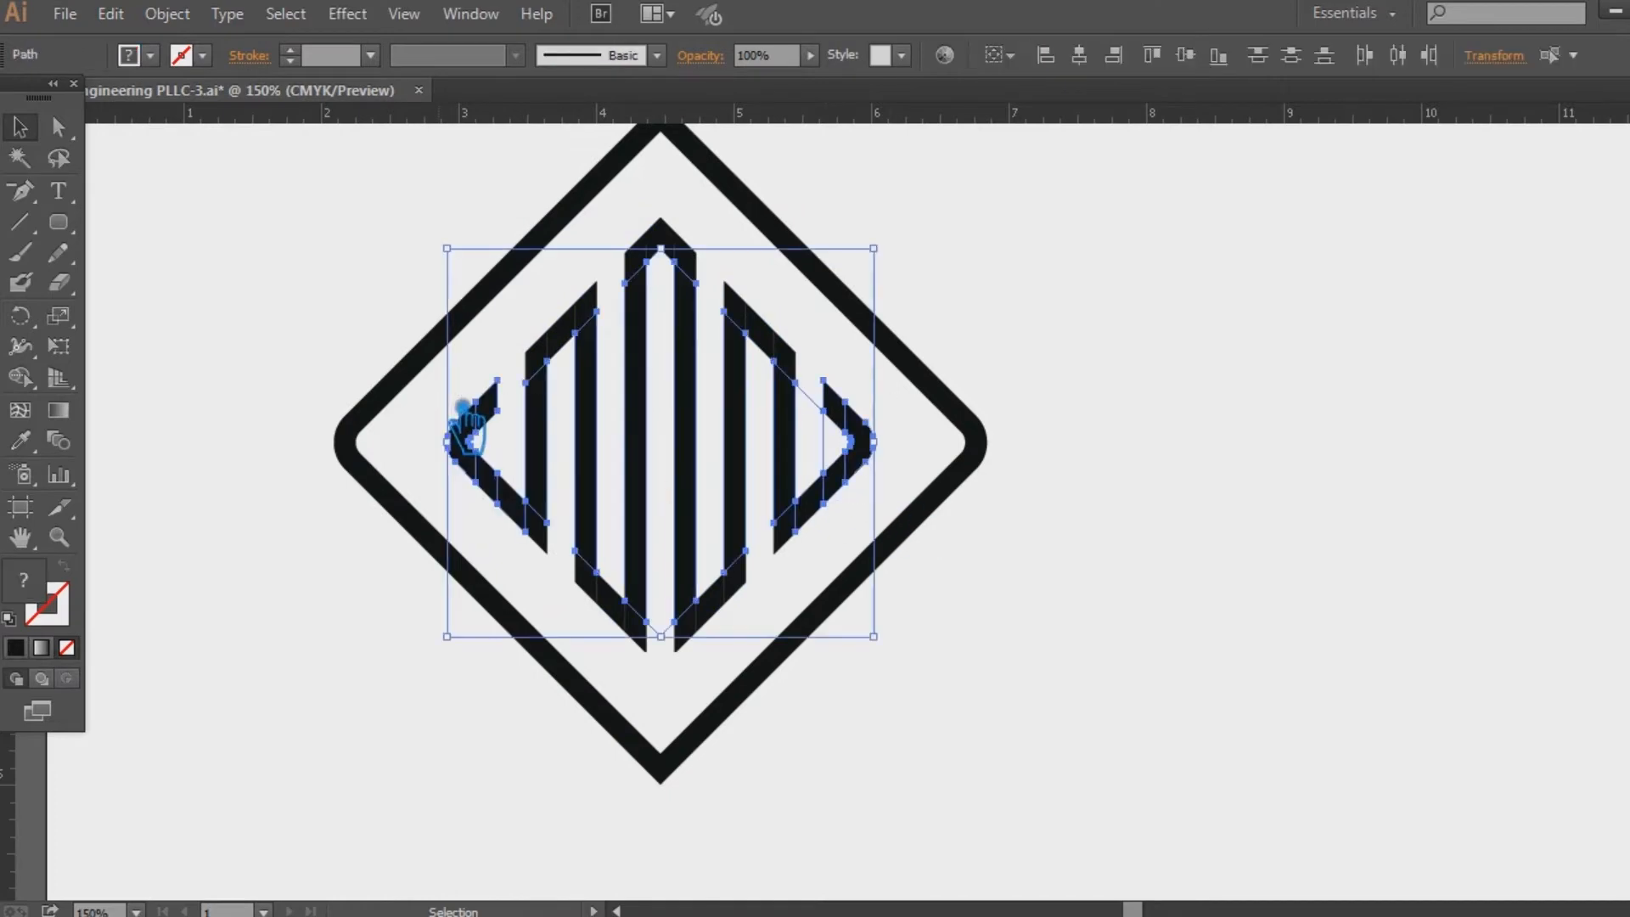
{"action": "left_click", "coordinate": [1117, 526]}
{"action": "left_click_drag", "start_coordinate": [857, 475], "coordinate": [459, 403]}
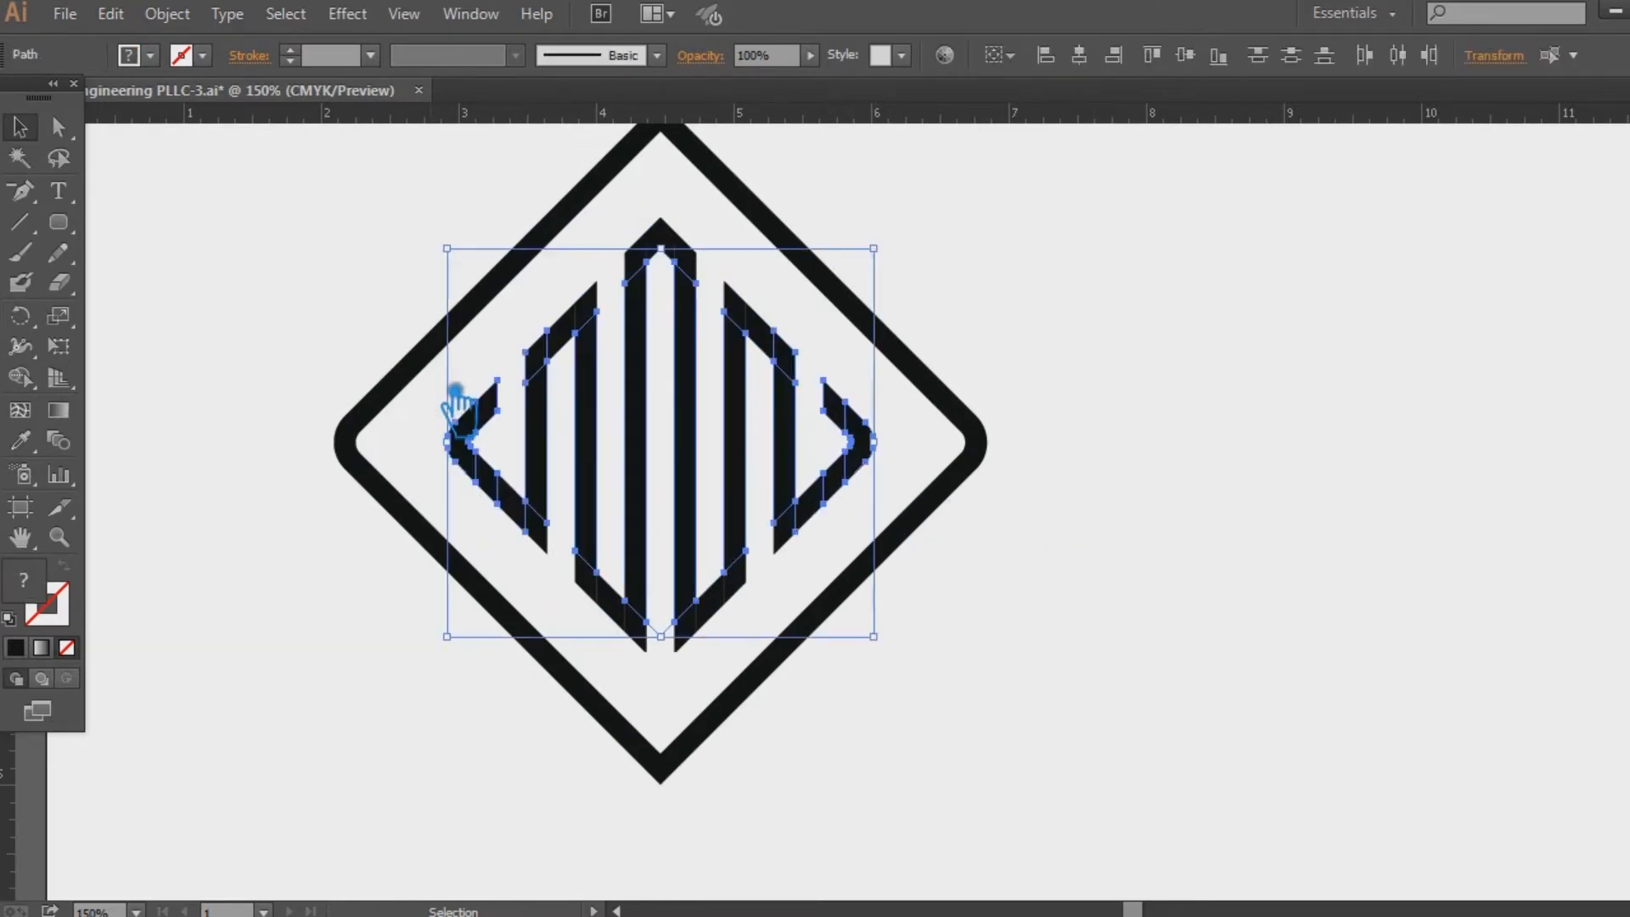
{"action": "left_click", "coordinate": [711, 675]}
{"action": "left_click_drag", "start_coordinate": [889, 528], "coordinate": [474, 390]}
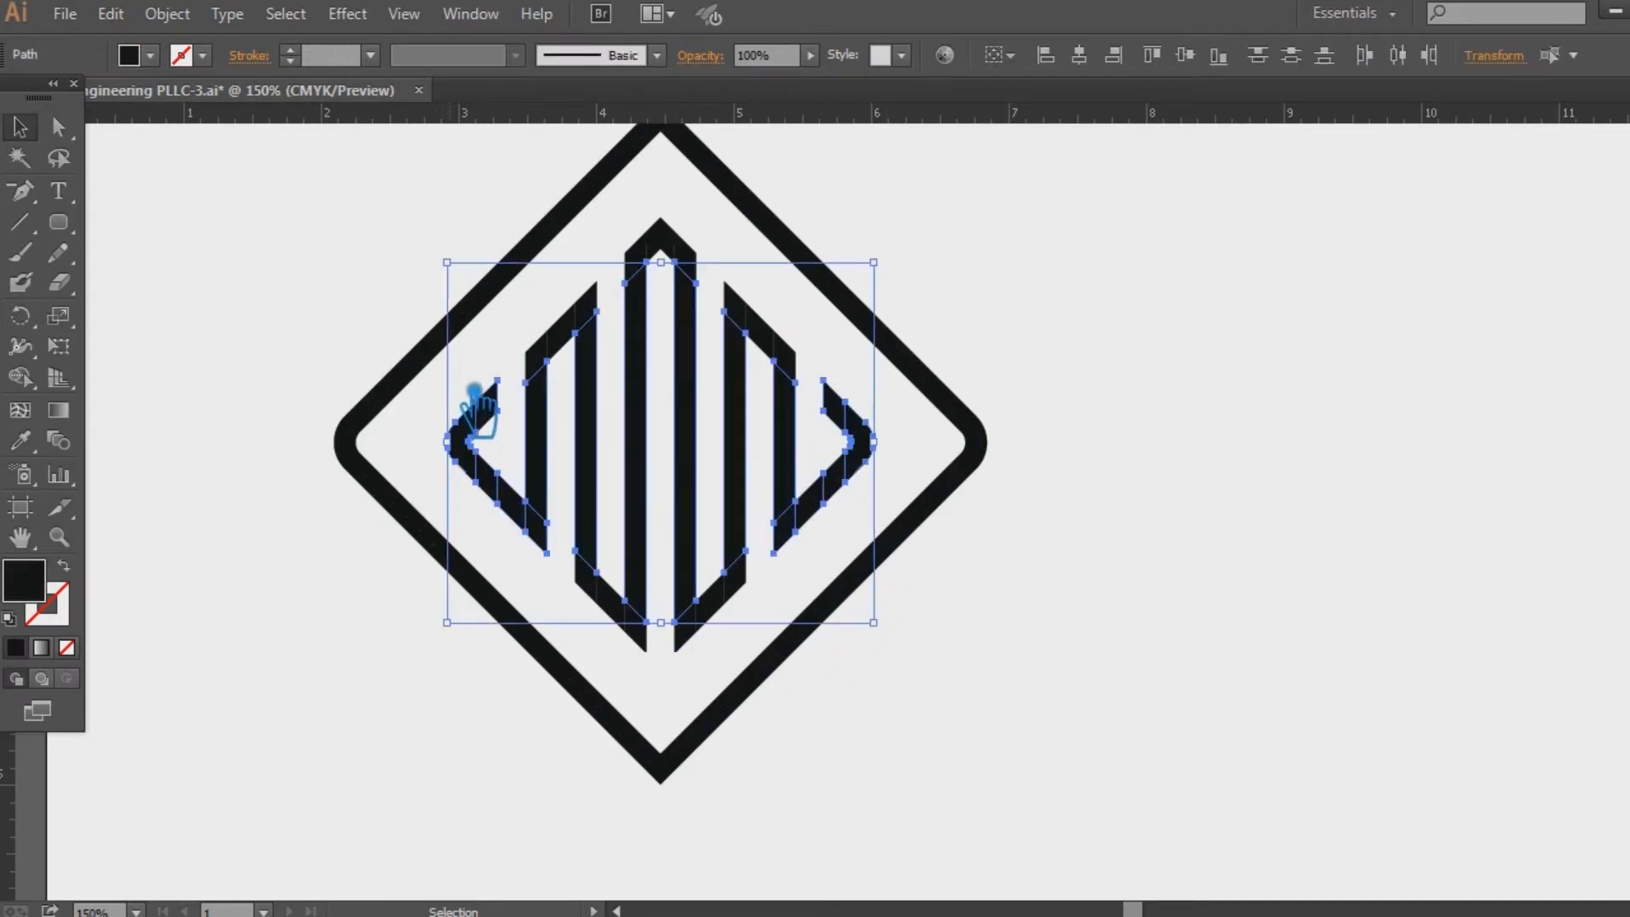
{"action": "left_click", "coordinate": [1040, 556]}
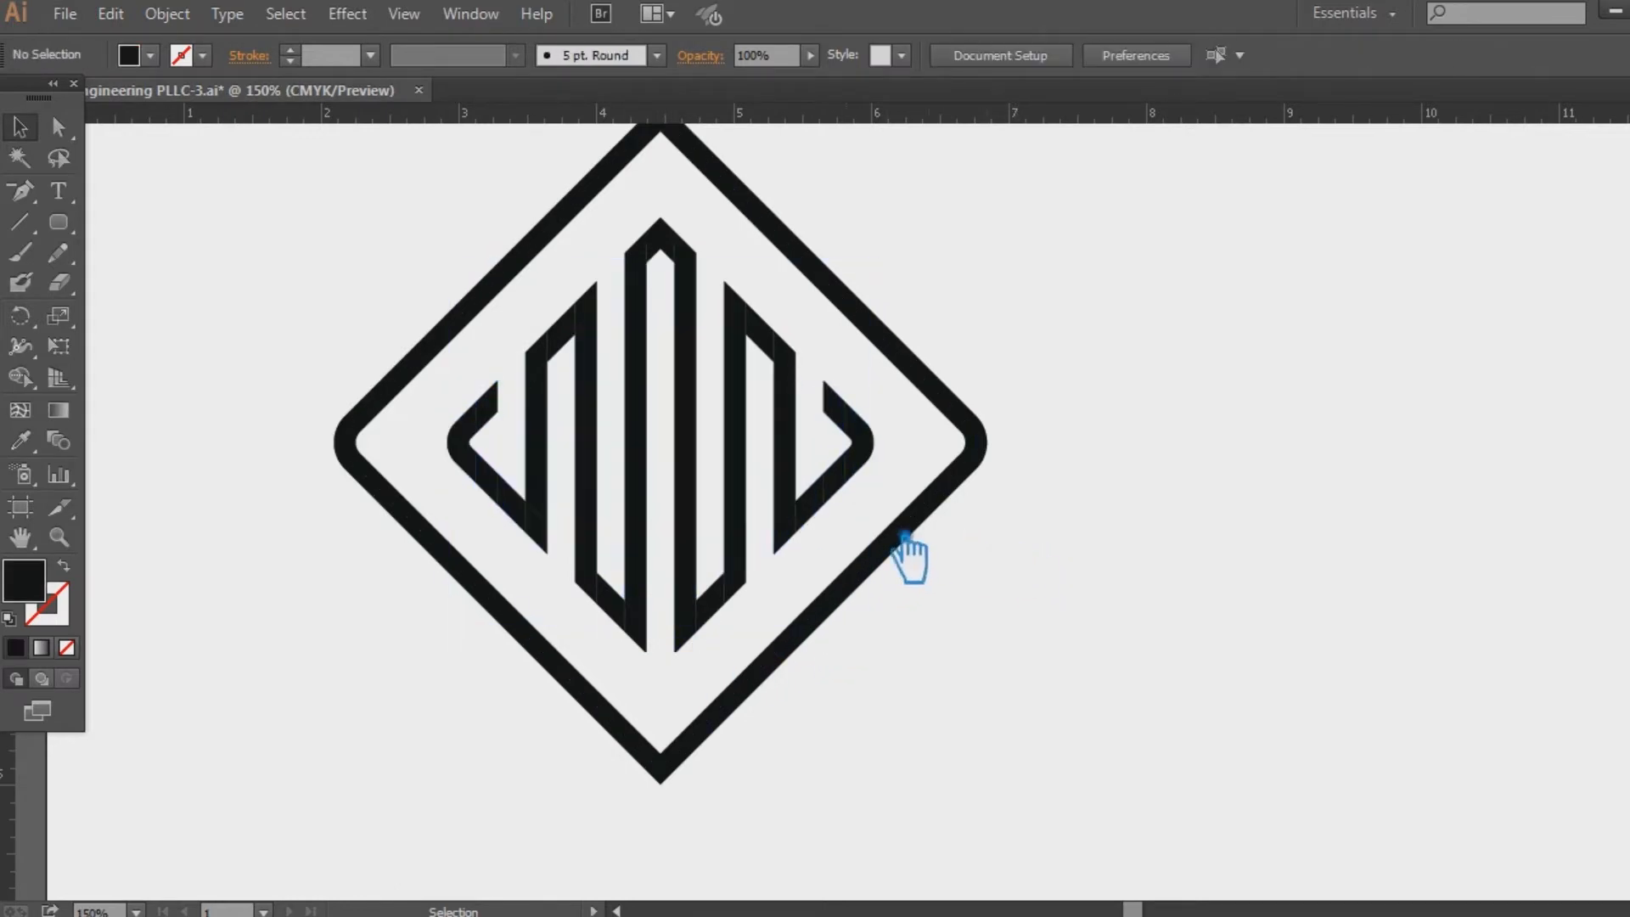
Step: Unite all the bar and inner diamond pieces with Pathfinder, keeping the outer diamond out of the selection
{"action": "left_click_drag", "start_coordinate": [891, 538], "coordinate": [950, 577]}
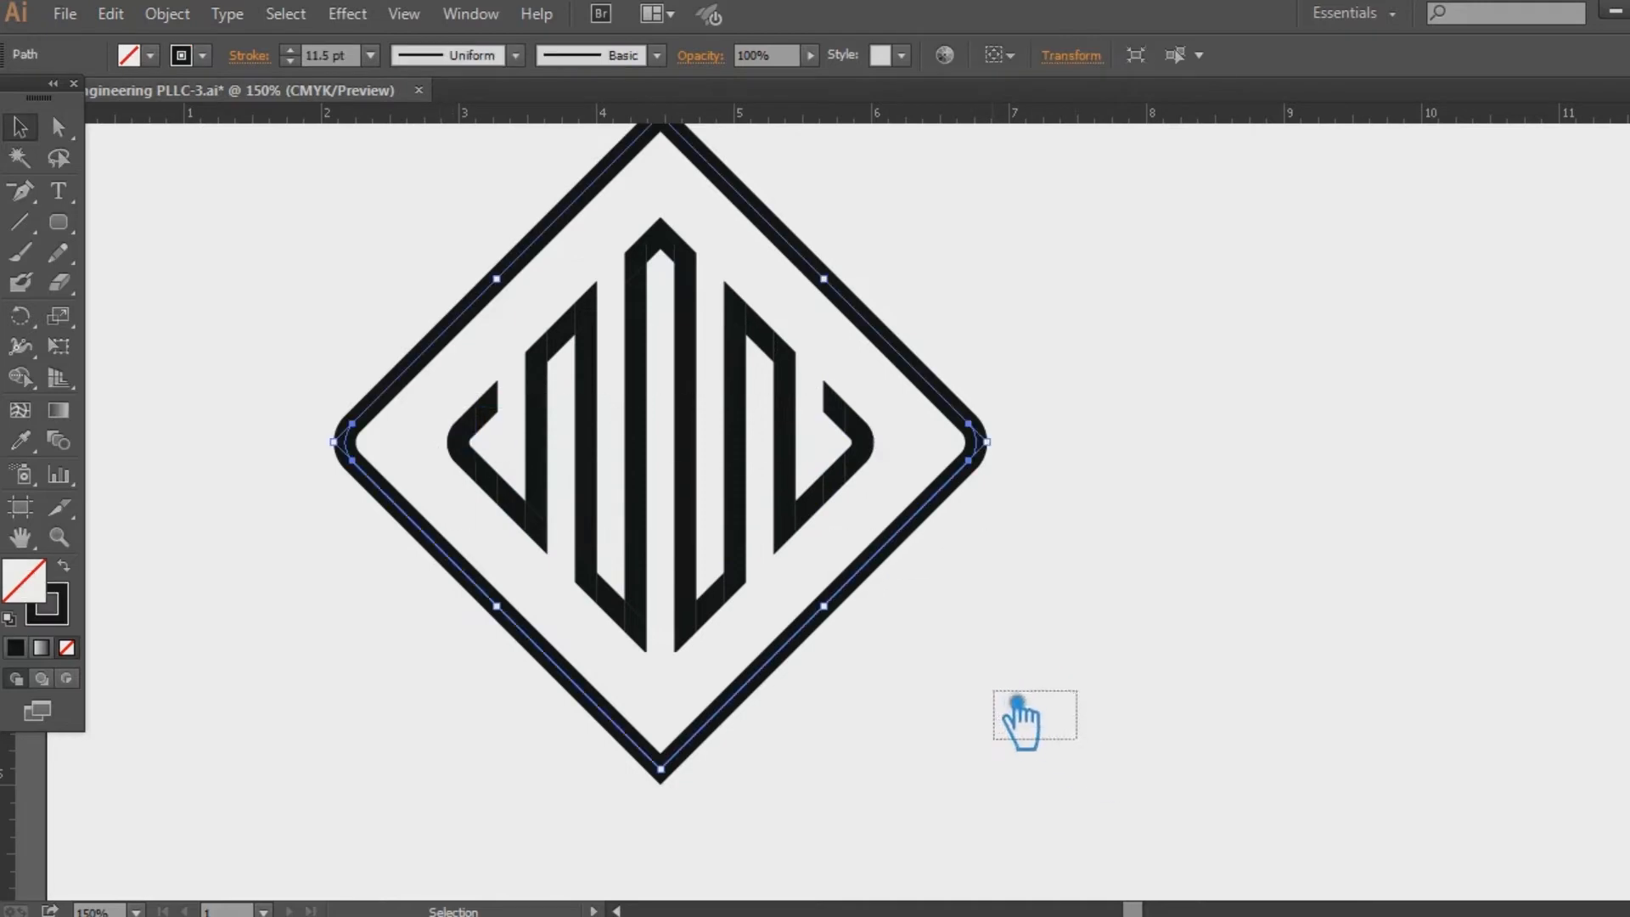
{"action": "left_click_drag", "start_coordinate": [1119, 730], "coordinate": [442, 318]}
{"action": "left_click", "coordinate": [862, 311], "text": "shift"}
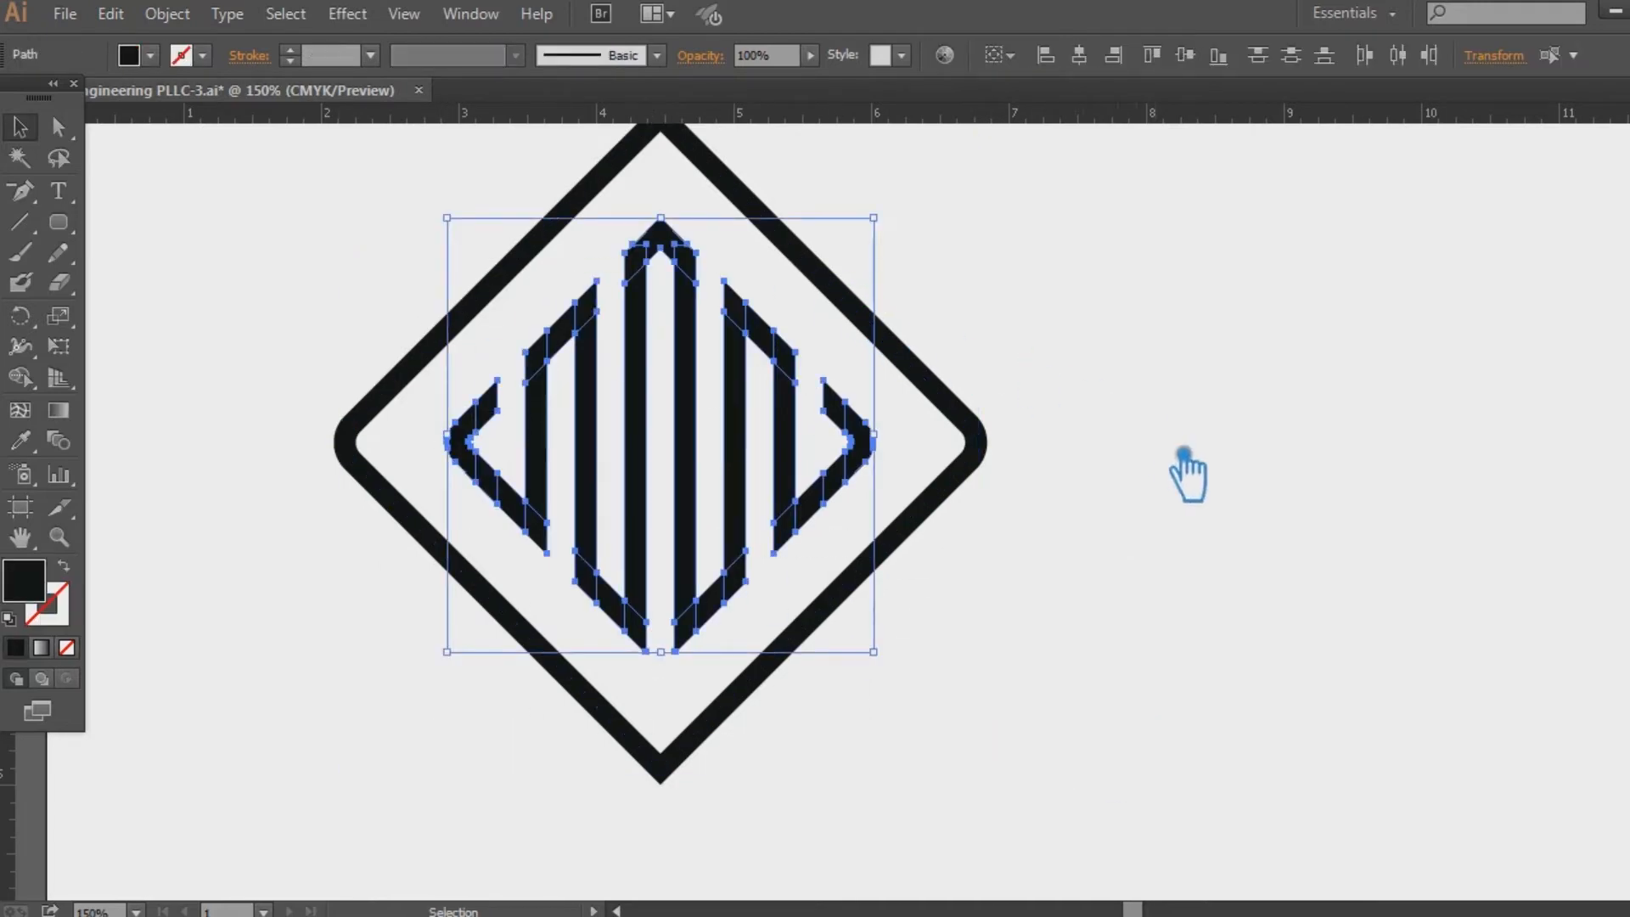
{"action": "key", "text": "ctrl+shift+F9"}
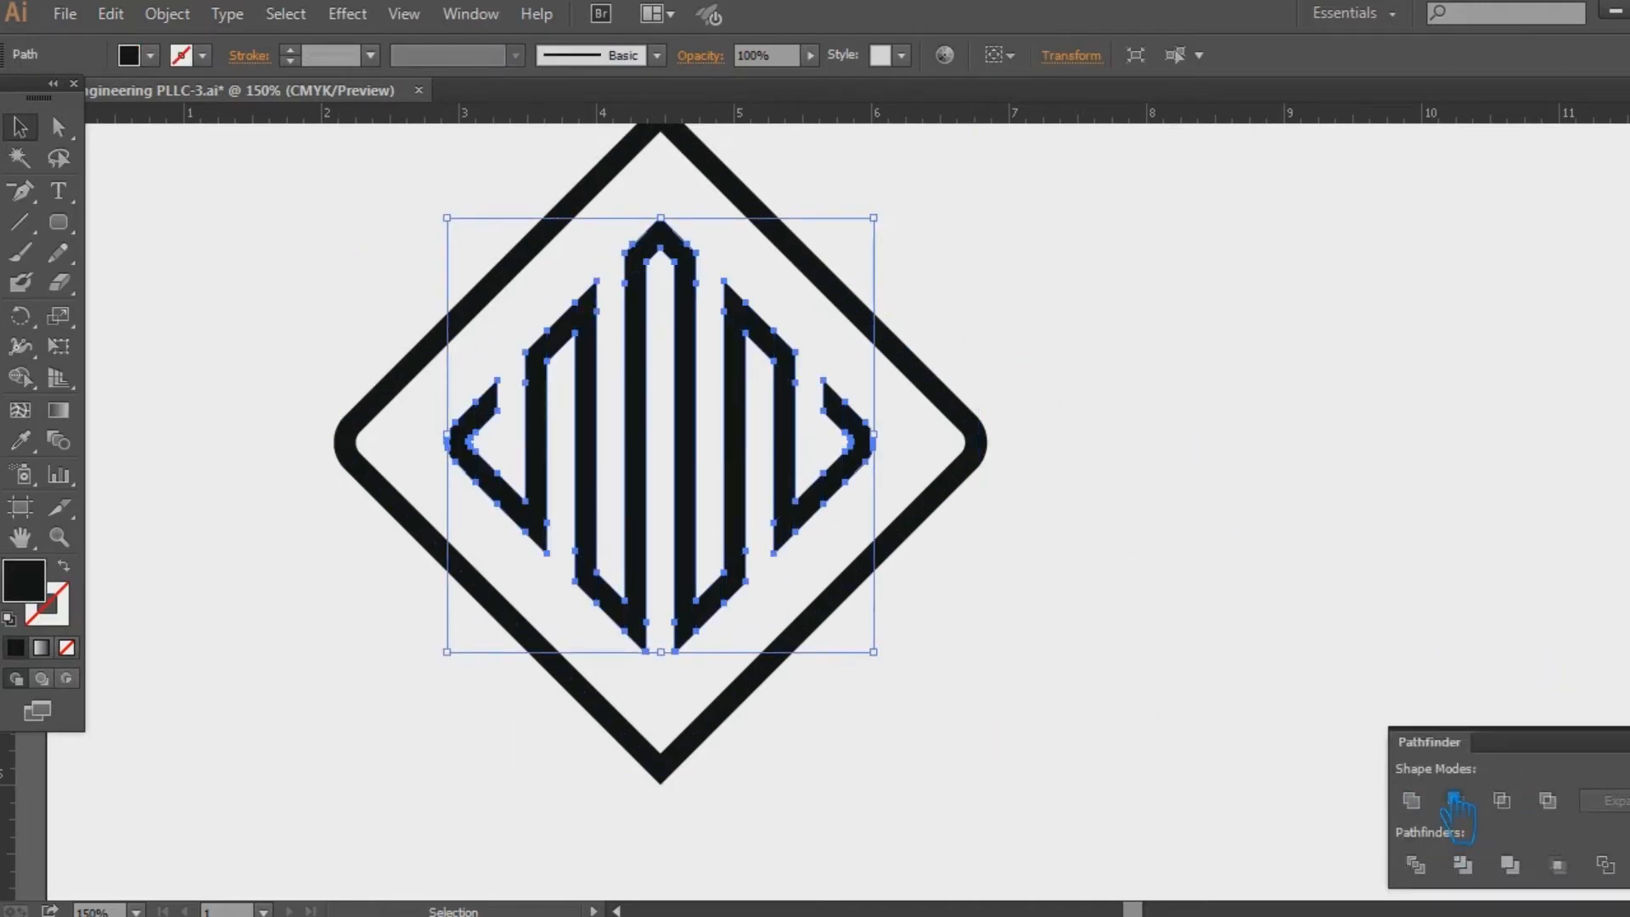
{"action": "left_click", "coordinate": [1479, 674]}
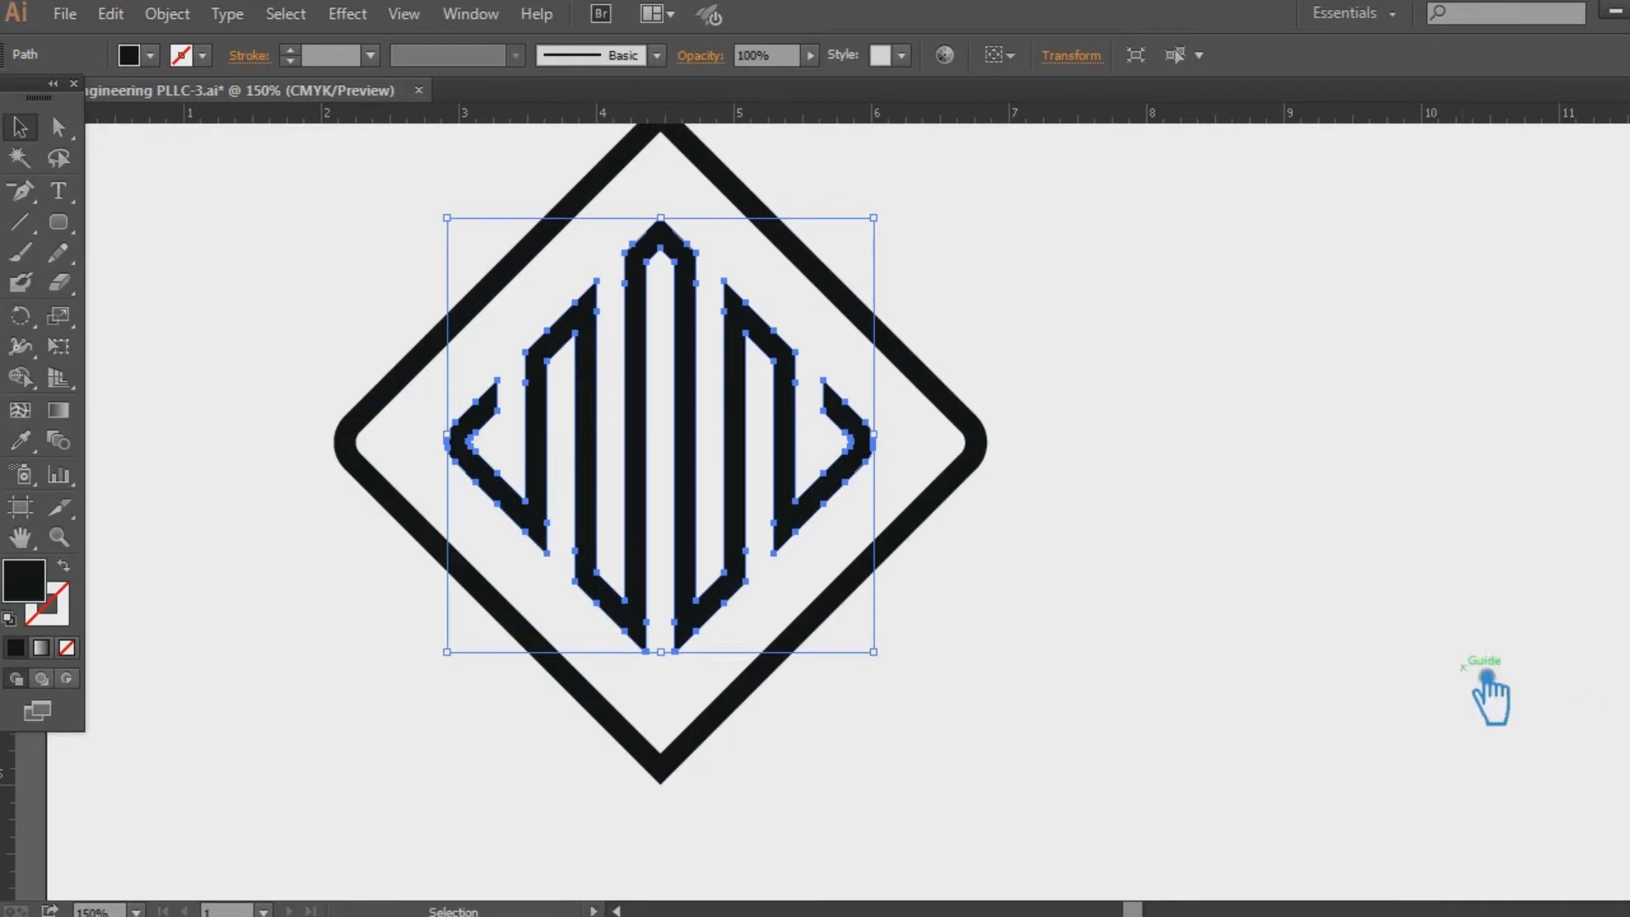
Step: Scale the outer diamond down about its centre to sit closer around the united line shape
{"action": "left_click", "coordinate": [978, 441]}
{"action": "left_click_drag", "start_coordinate": [662, 768], "coordinate": [670, 740]}
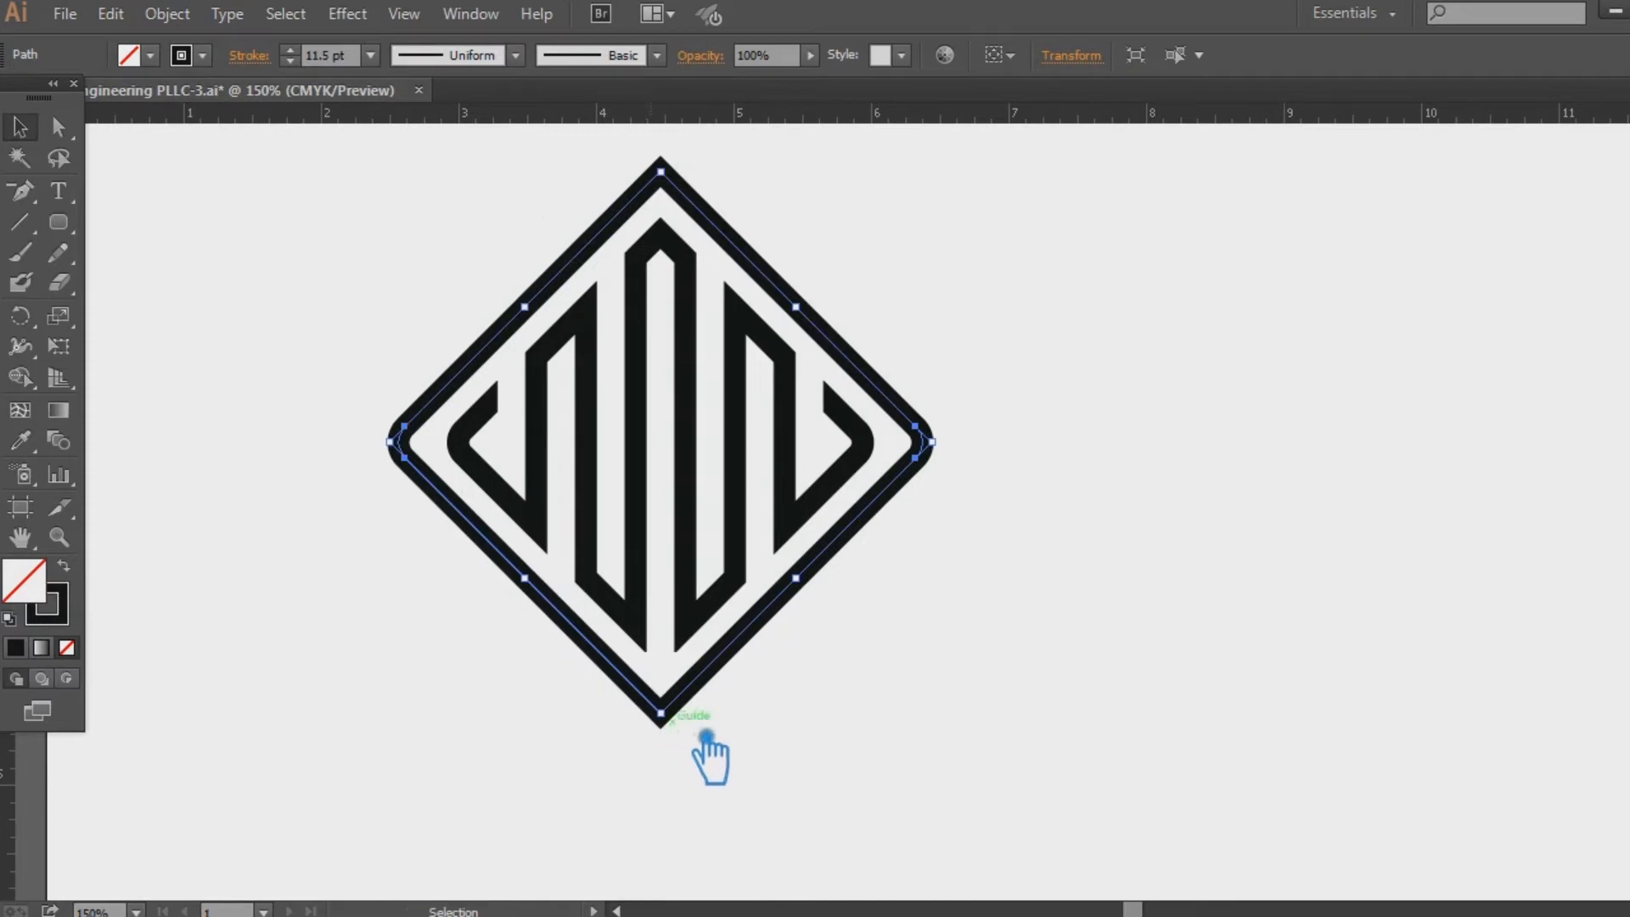
{"action": "left_click", "coordinate": [1022, 715]}
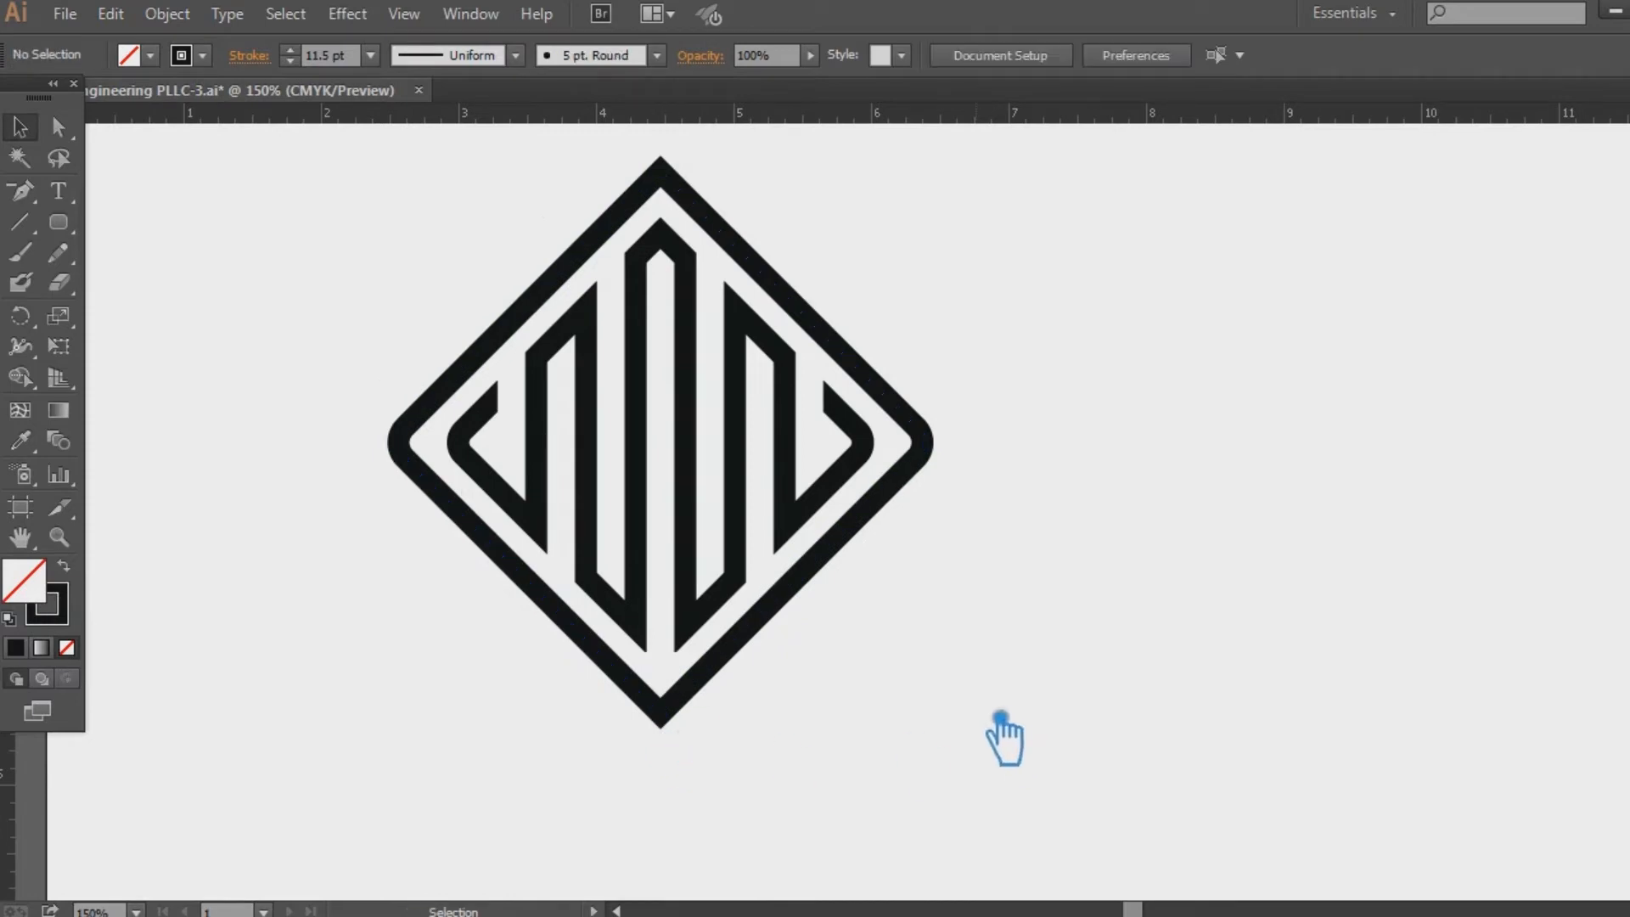
Step: Place a copy of the whole logo on the pasteboard left of the artboard
{"action": "key", "text": "ctrl+1"}
{"action": "left_click_drag", "start_coordinate": [946, 648], "coordinate": [604, 424]}
{"action": "left_click_drag", "start_coordinate": [793, 481], "coordinate": [230, 457]}
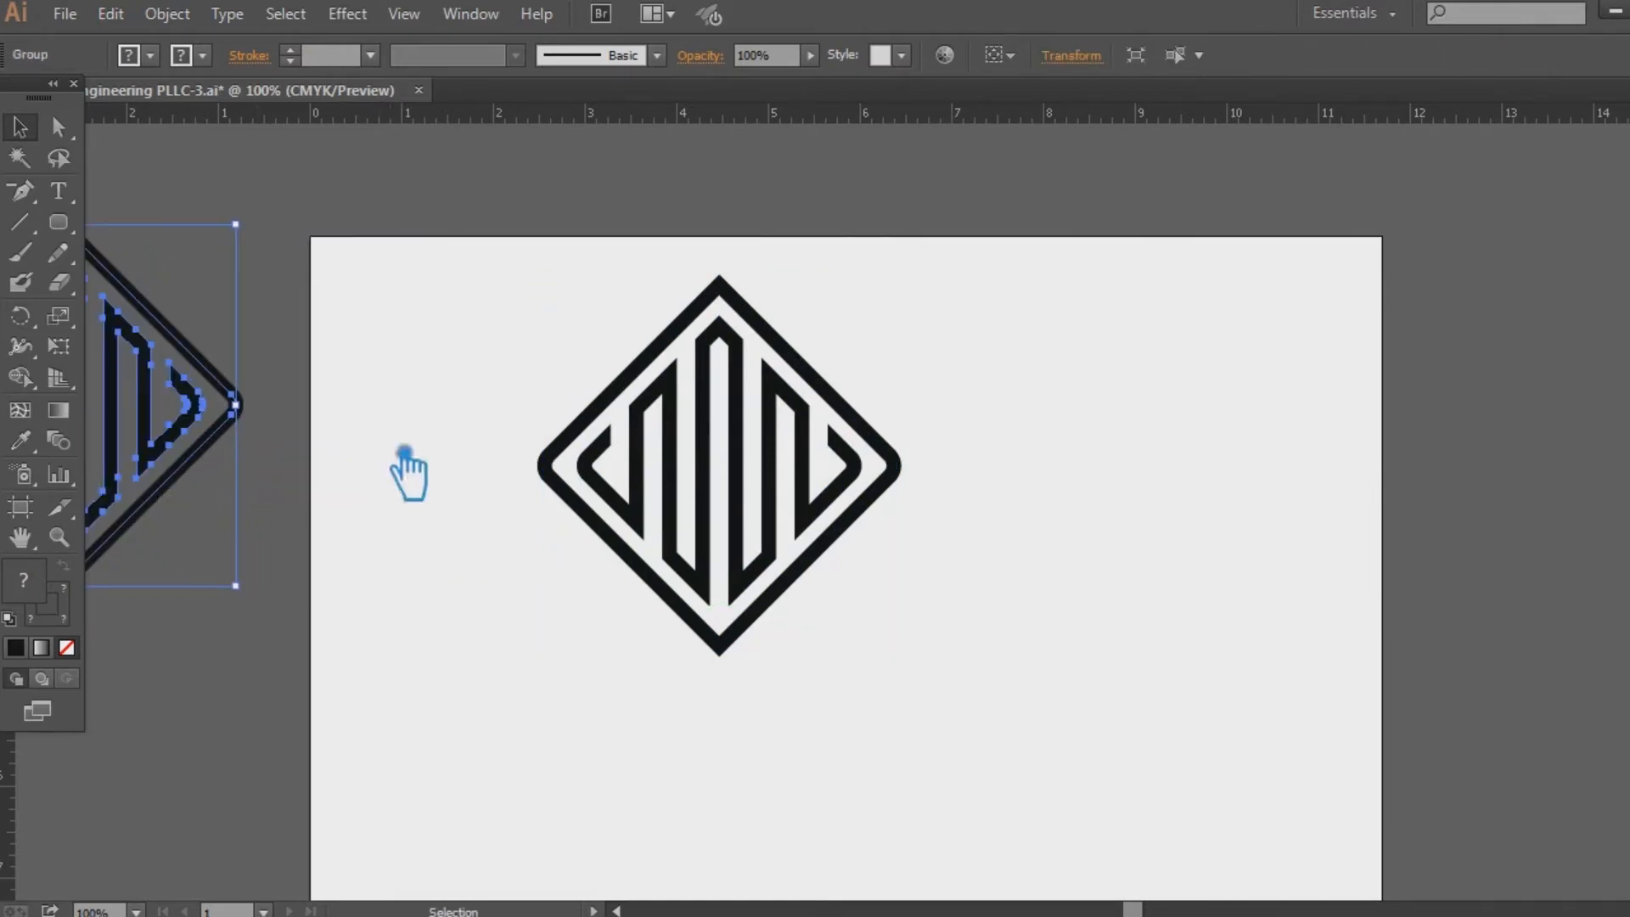
{"action": "left_click", "coordinate": [407, 473]}
{"action": "scroll", "coordinate": [535, 572], "scroll_direction": "right", "scroll_amount": 3}
{"action": "scroll", "coordinate": [535, 571], "scroll_direction": "down", "scroll_amount": 2}
Step: Show the guides and enlarge the outer diamond slightly about its centre to widen the gap around the inner shape
{"action": "key", "text": "ctrl+semicolon"}
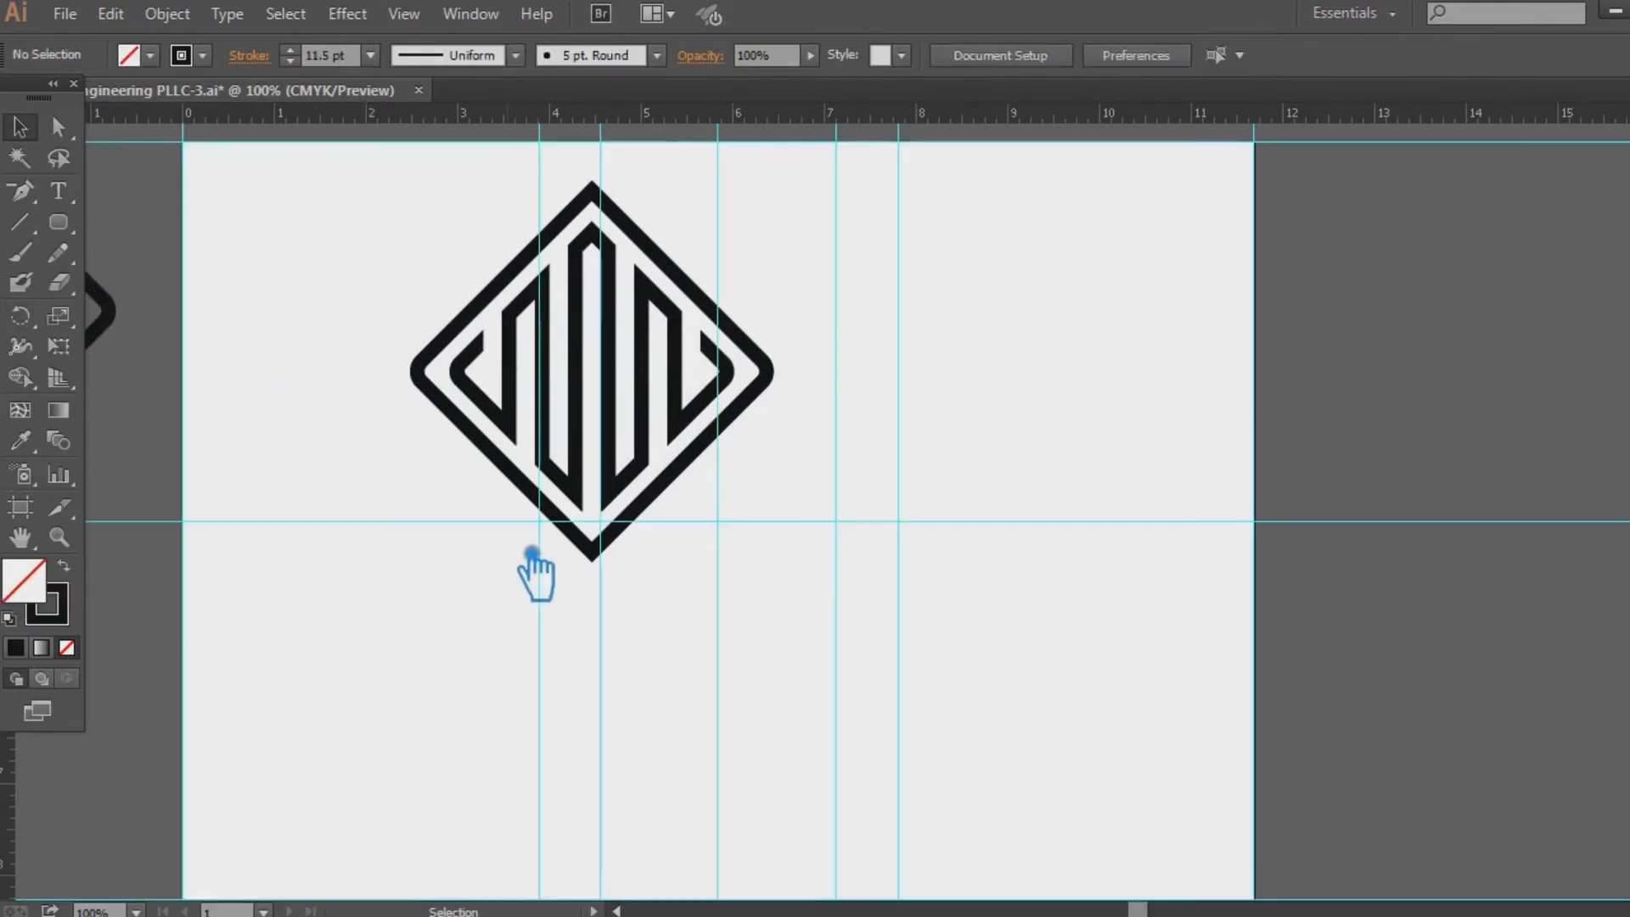
{"action": "left_click", "coordinate": [679, 491]}
{"action": "left_click", "coordinate": [174, 15]}
{"action": "left_click", "coordinate": [802, 389]}
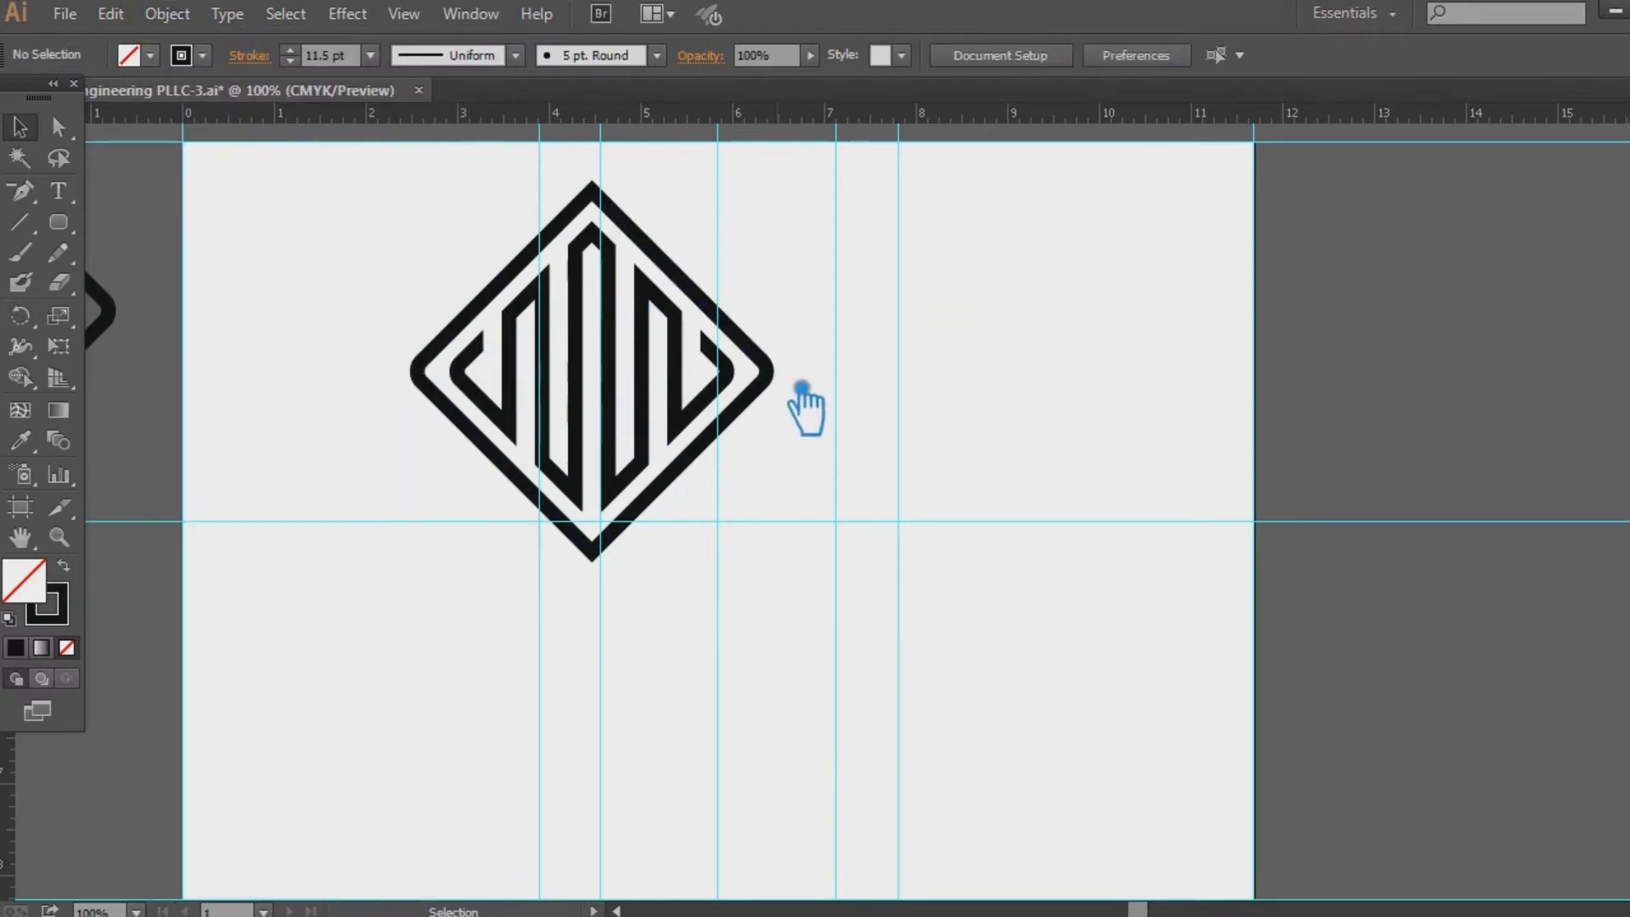
{"action": "key", "text": "ctrl+plus"}
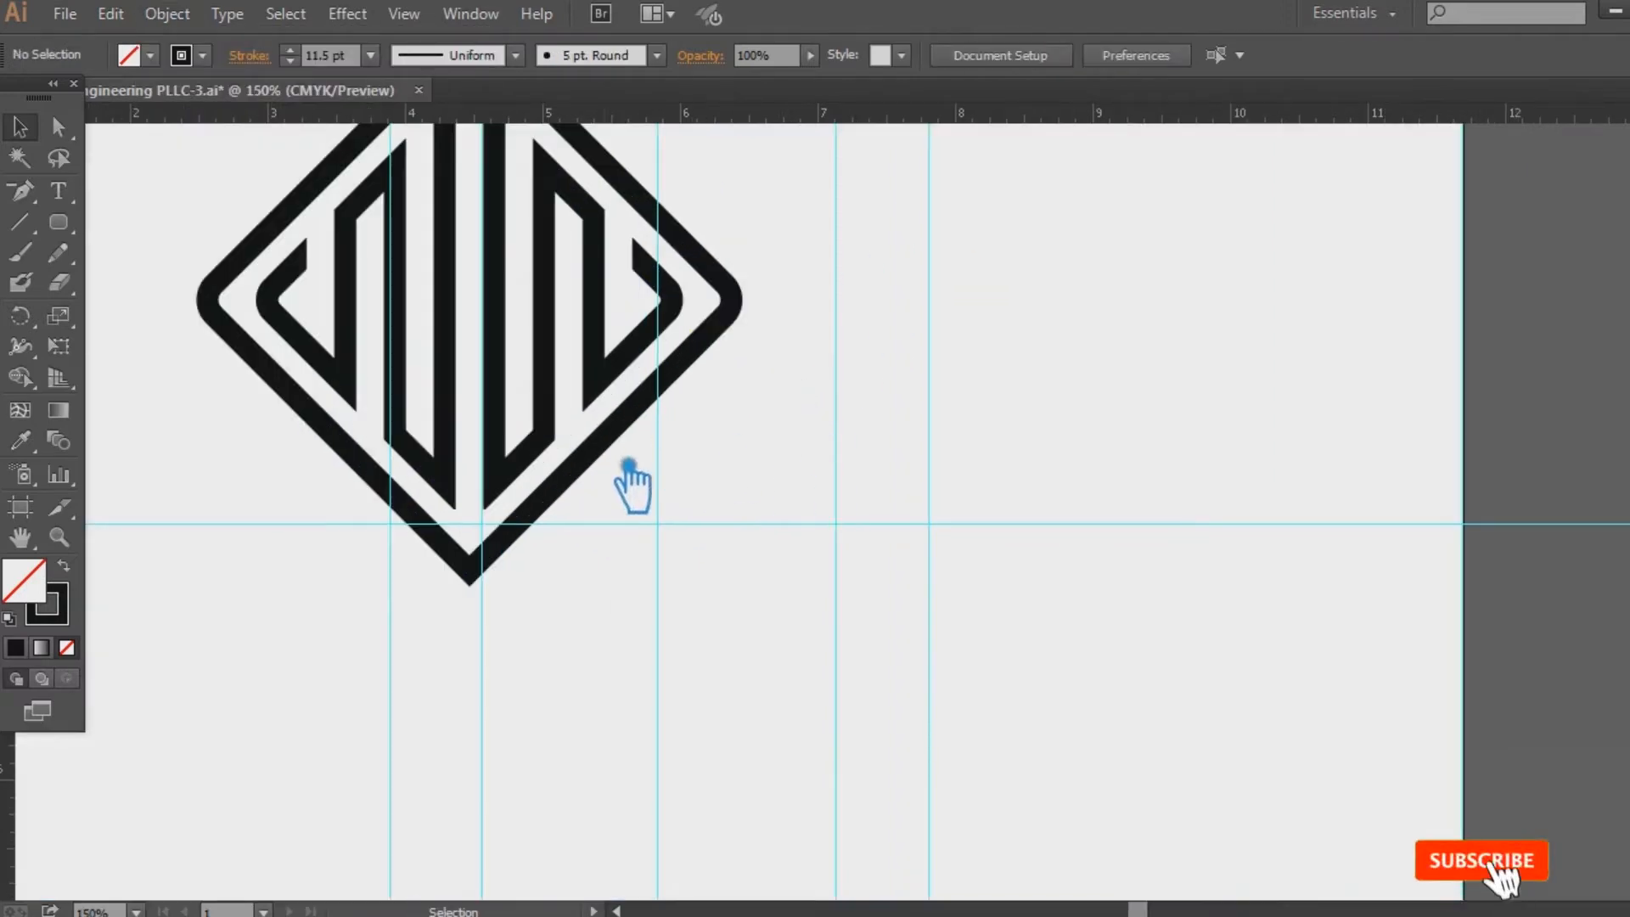
{"action": "left_click", "coordinate": [657, 489]}
{"action": "left_click_drag", "start_coordinate": [472, 573], "coordinate": [484, 587]}
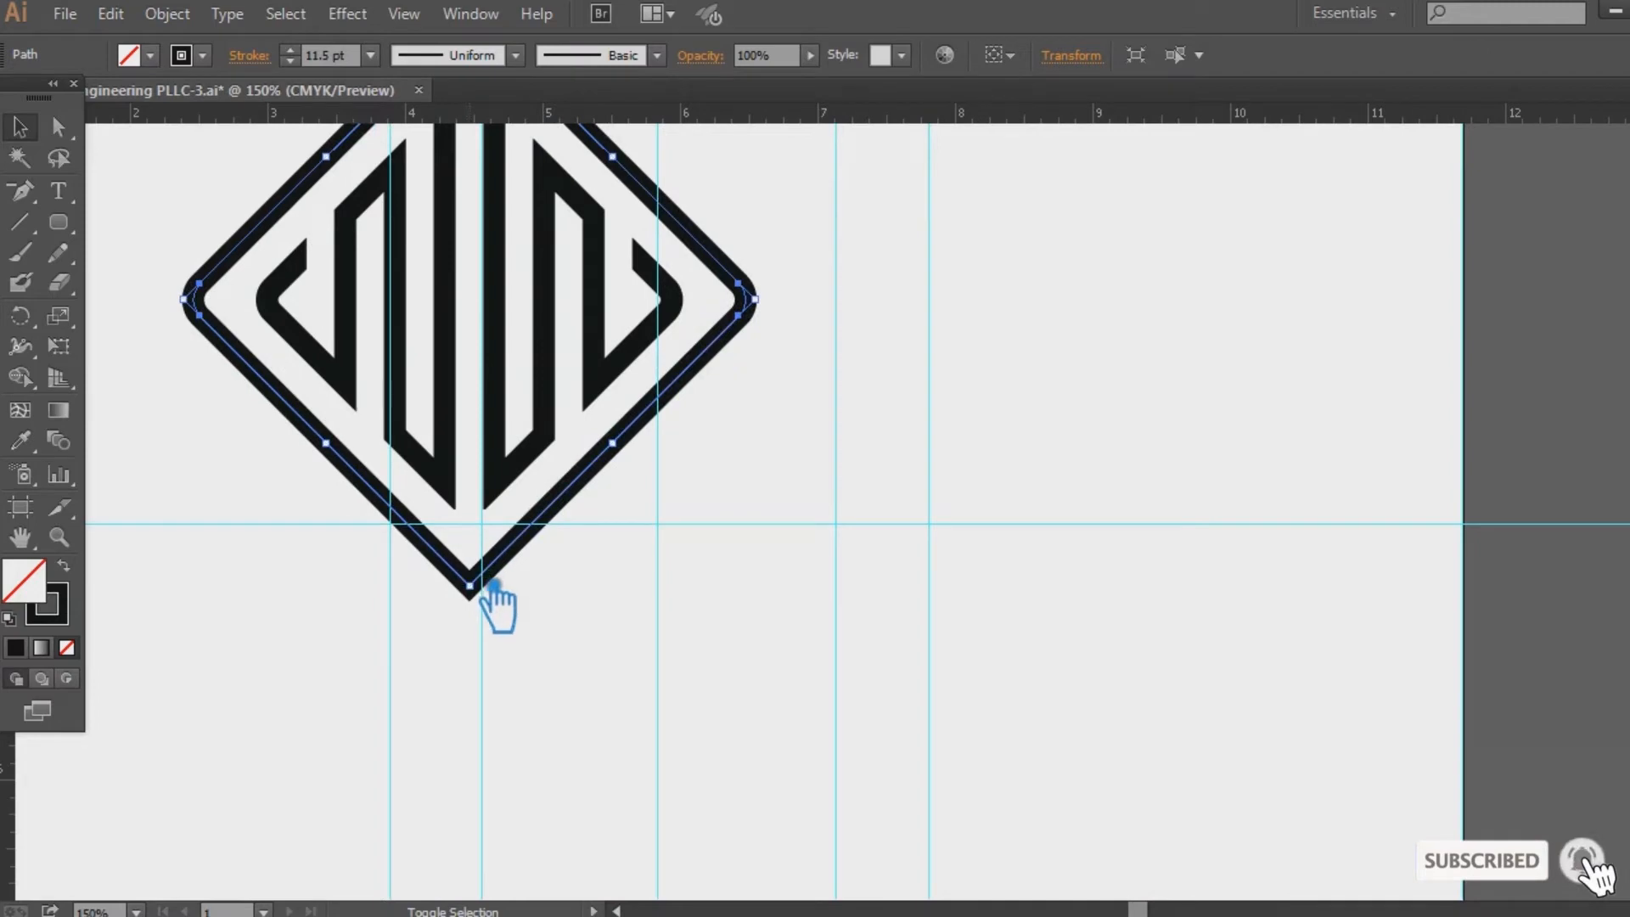
{"action": "left_click", "coordinate": [684, 605]}
{"action": "key", "text": "ctrl+plus"}
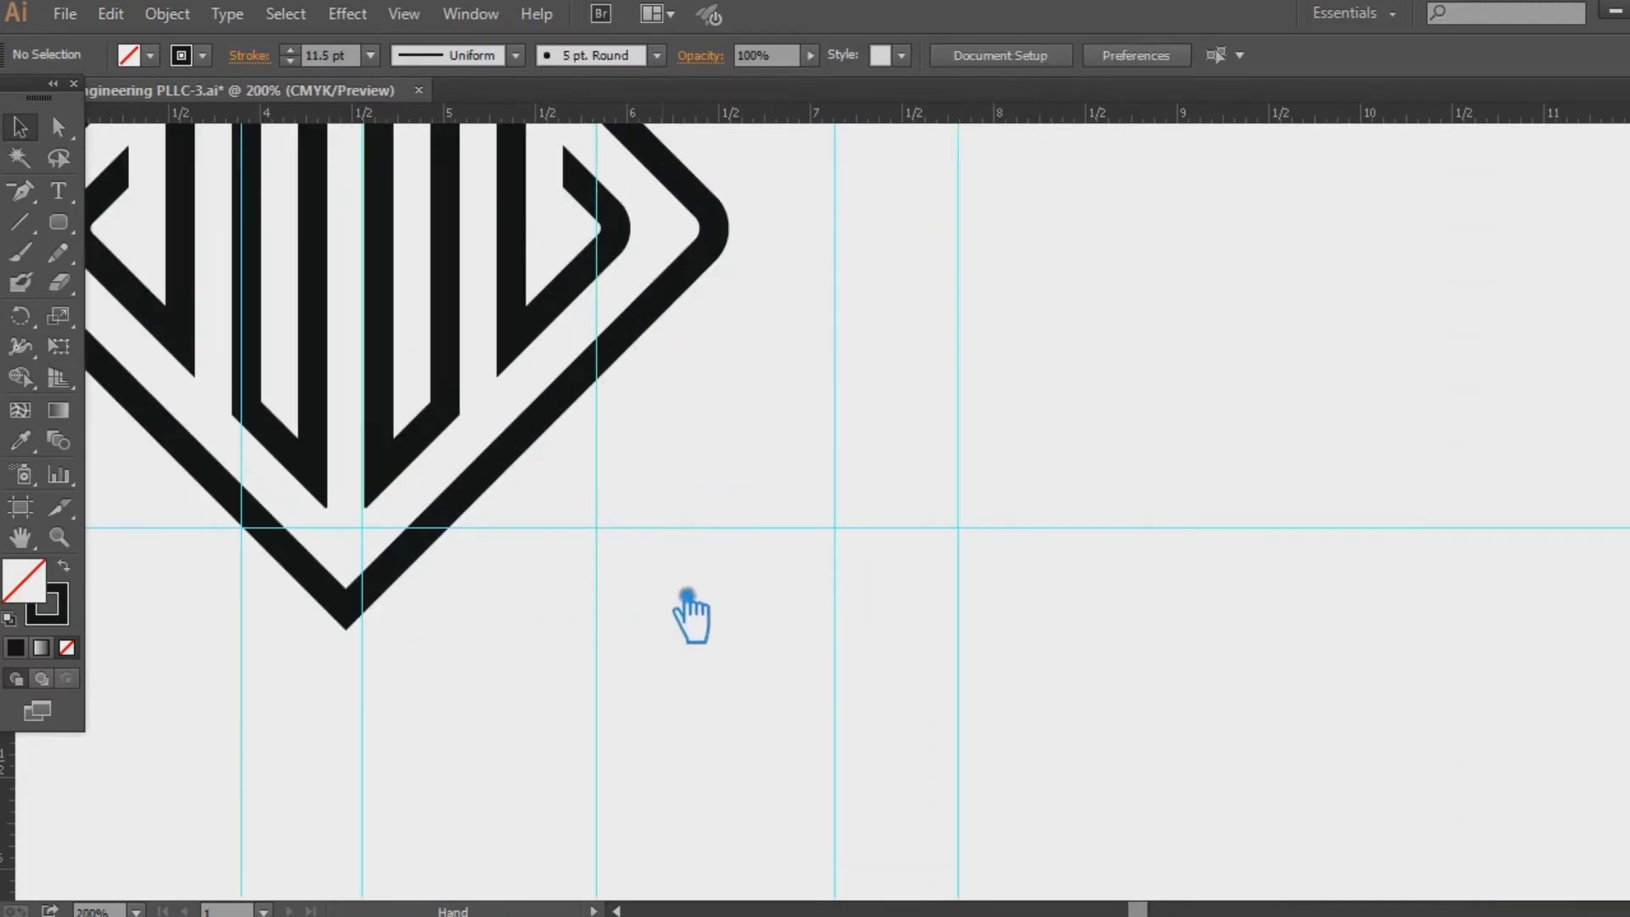
{"action": "left_click", "coordinate": [721, 721]}
{"action": "mouse_move", "coordinate": [721, 721]}
{"action": "left_mouse_down"}
{"action": "mouse_move", "coordinate": [729, 764]}
{"action": "mouse_move", "coordinate": [719, 693]}
{"action": "left_mouse_up"}
{"action": "left_click_drag", "start_coordinate": [721, 699], "coordinate": [724, 710]}
{"action": "left_click", "coordinate": [964, 684]}
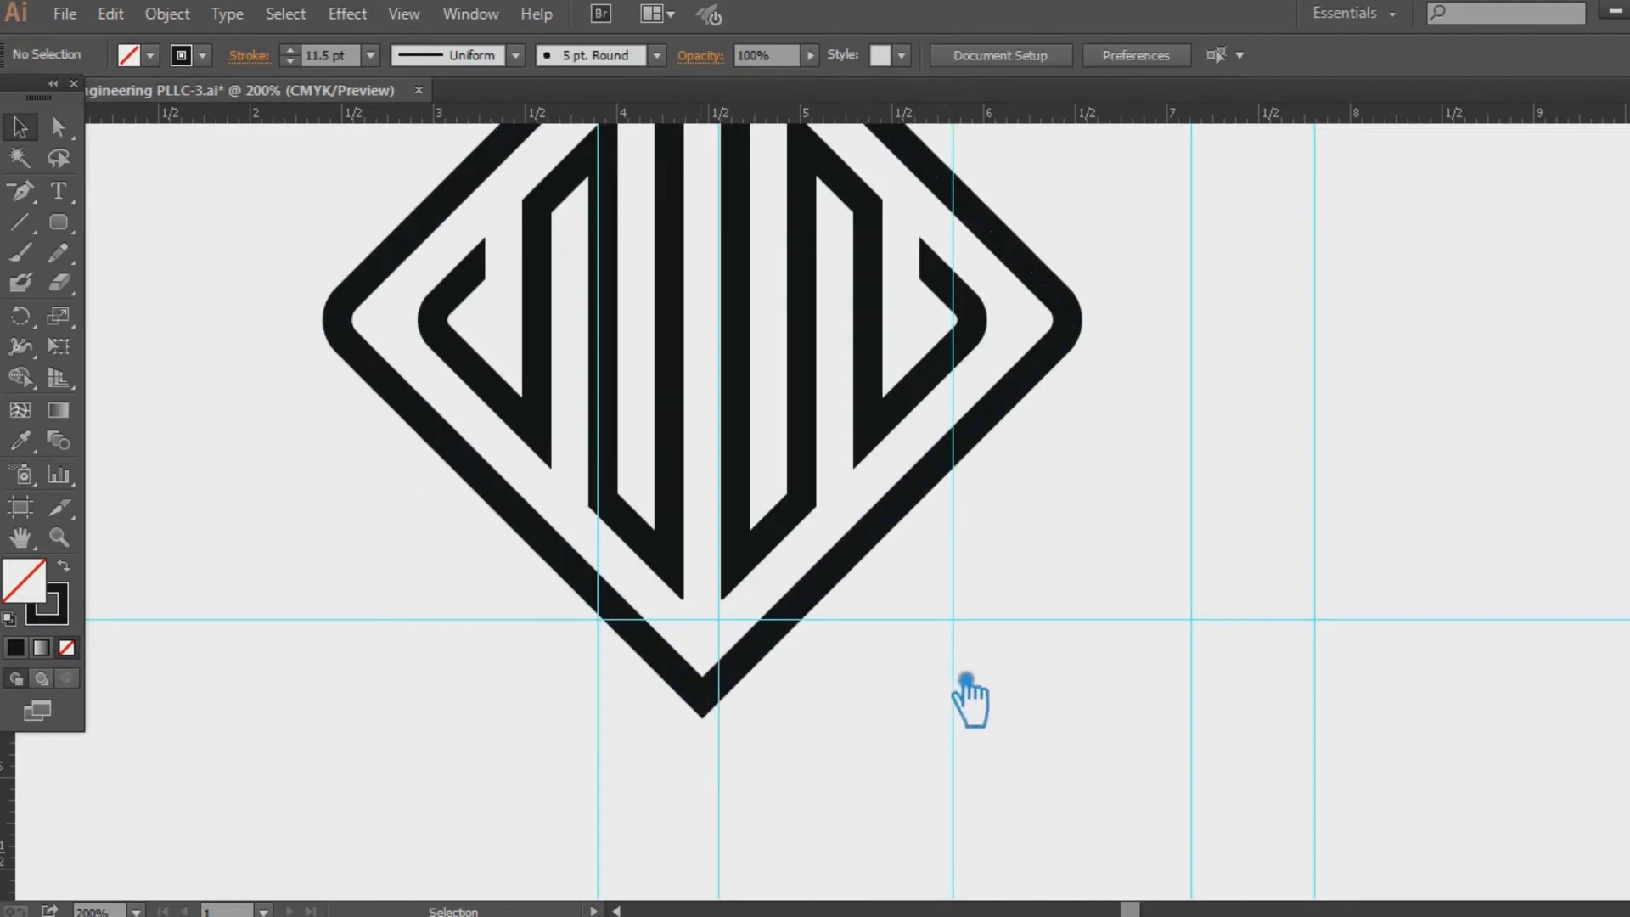
Step: Replace the logo copy left of the artboard with a fresh copy of the adjusted logo
{"action": "left_click_drag", "start_coordinate": [1288, 454], "coordinate": [1264, 611]}
{"action": "key", "text": "ctrl+minus"}
{"action": "key", "text": "ctrl+minus"}
{"action": "key", "text": "ctrl+minus"}
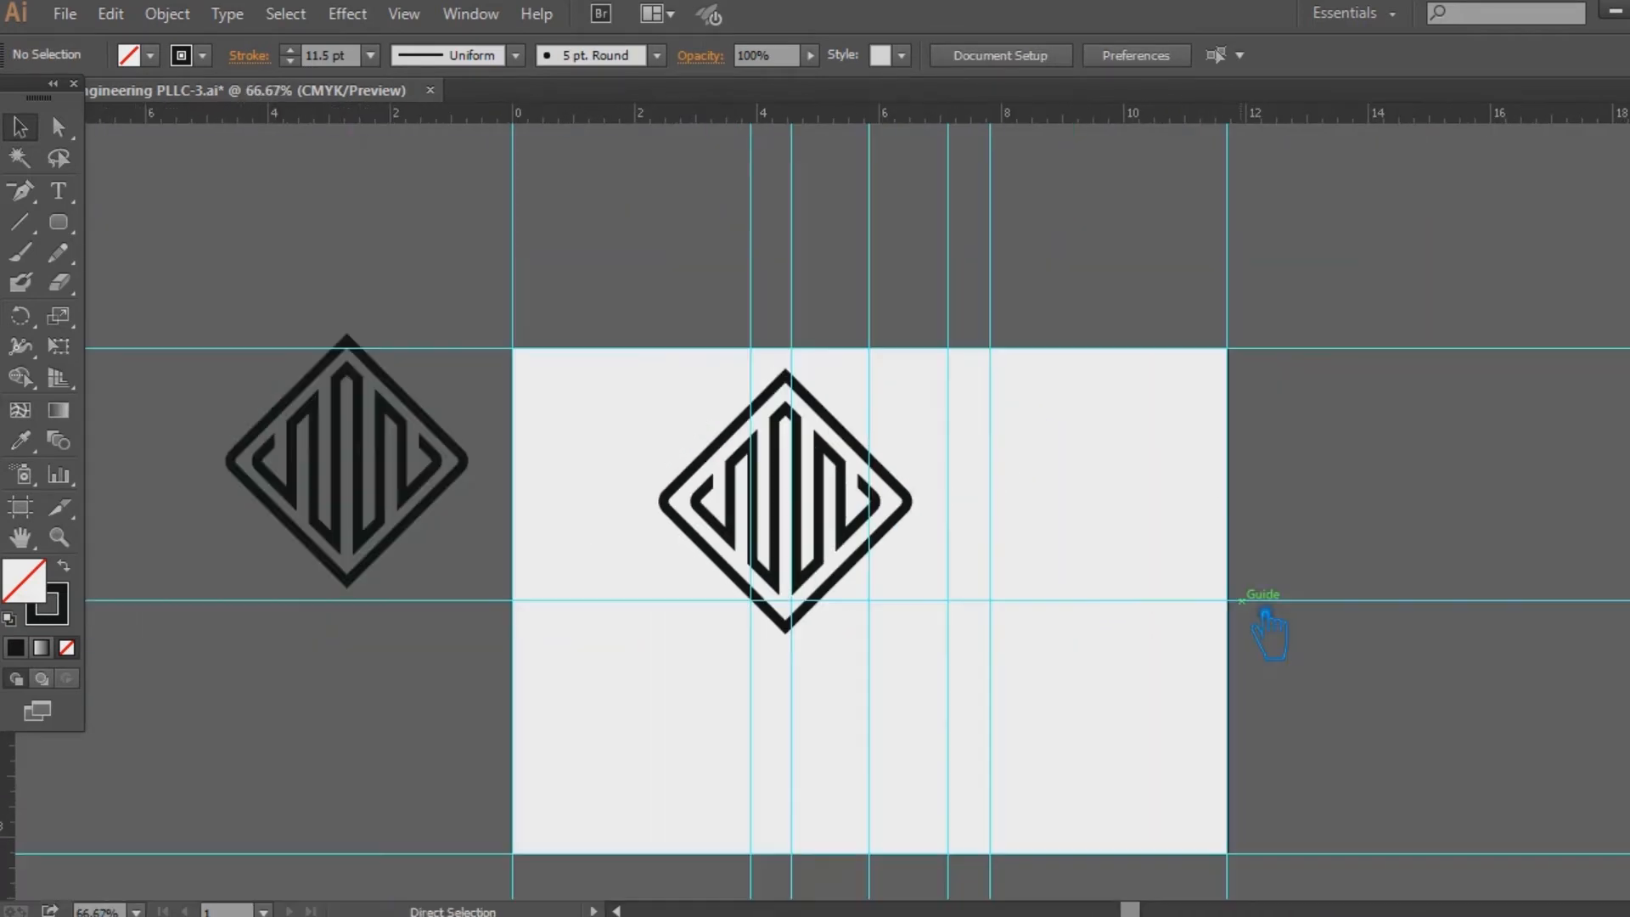
{"action": "left_click", "coordinate": [401, 395]}
{"action": "key", "text": "Delete"}
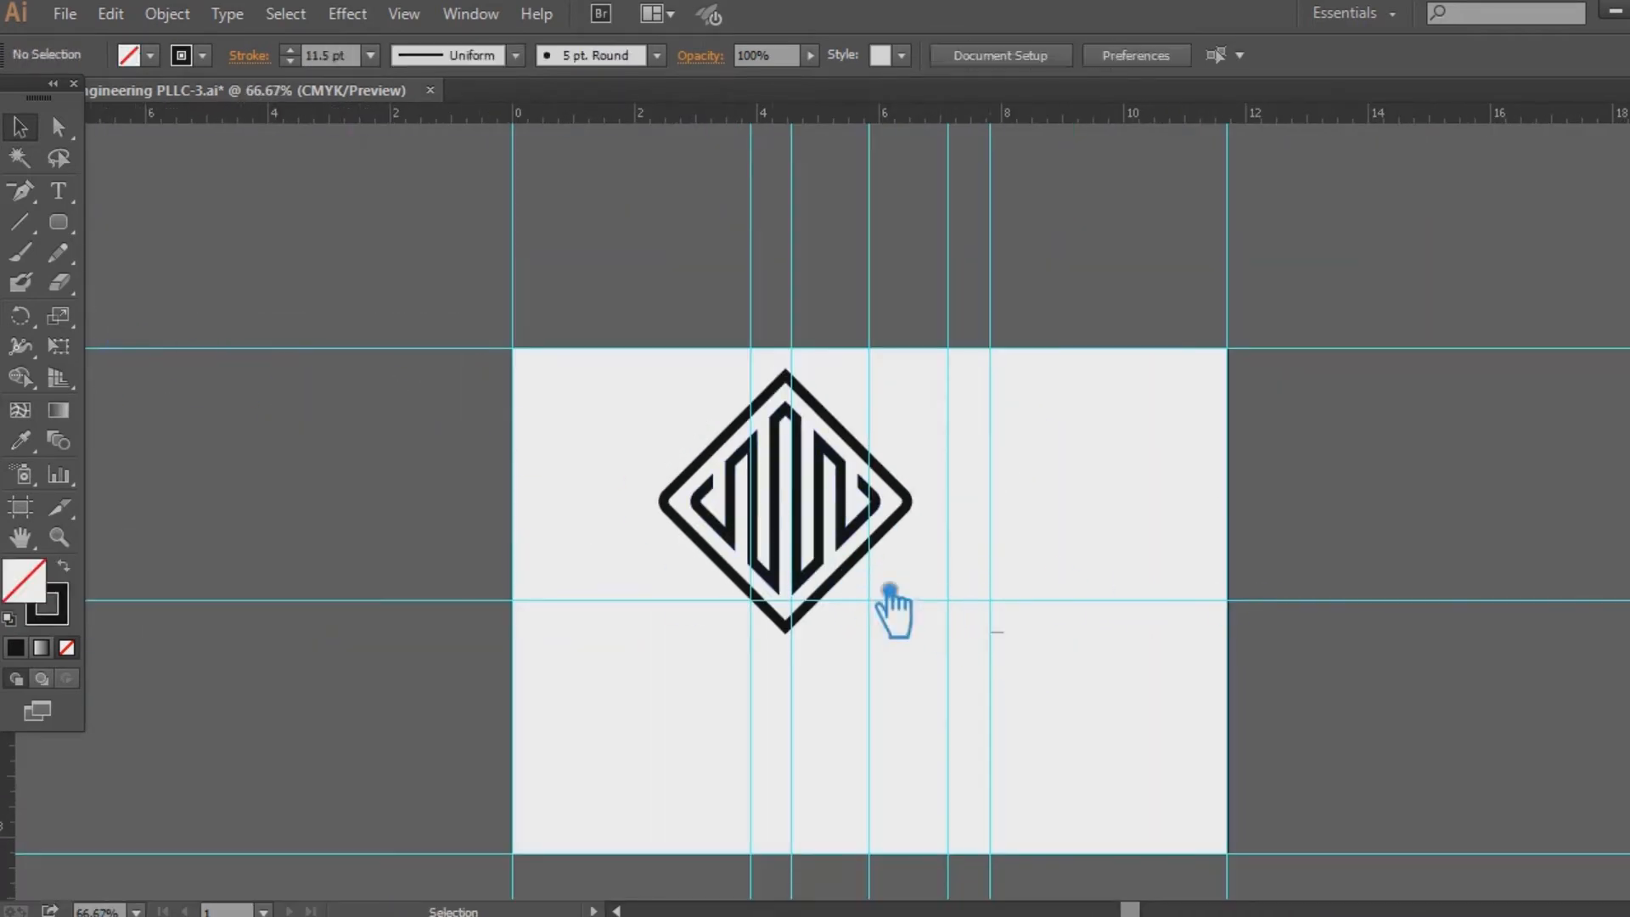
{"action": "left_click_drag", "start_coordinate": [816, 486], "coordinate": [352, 447]}
{"action": "left_click", "coordinate": [983, 589]}
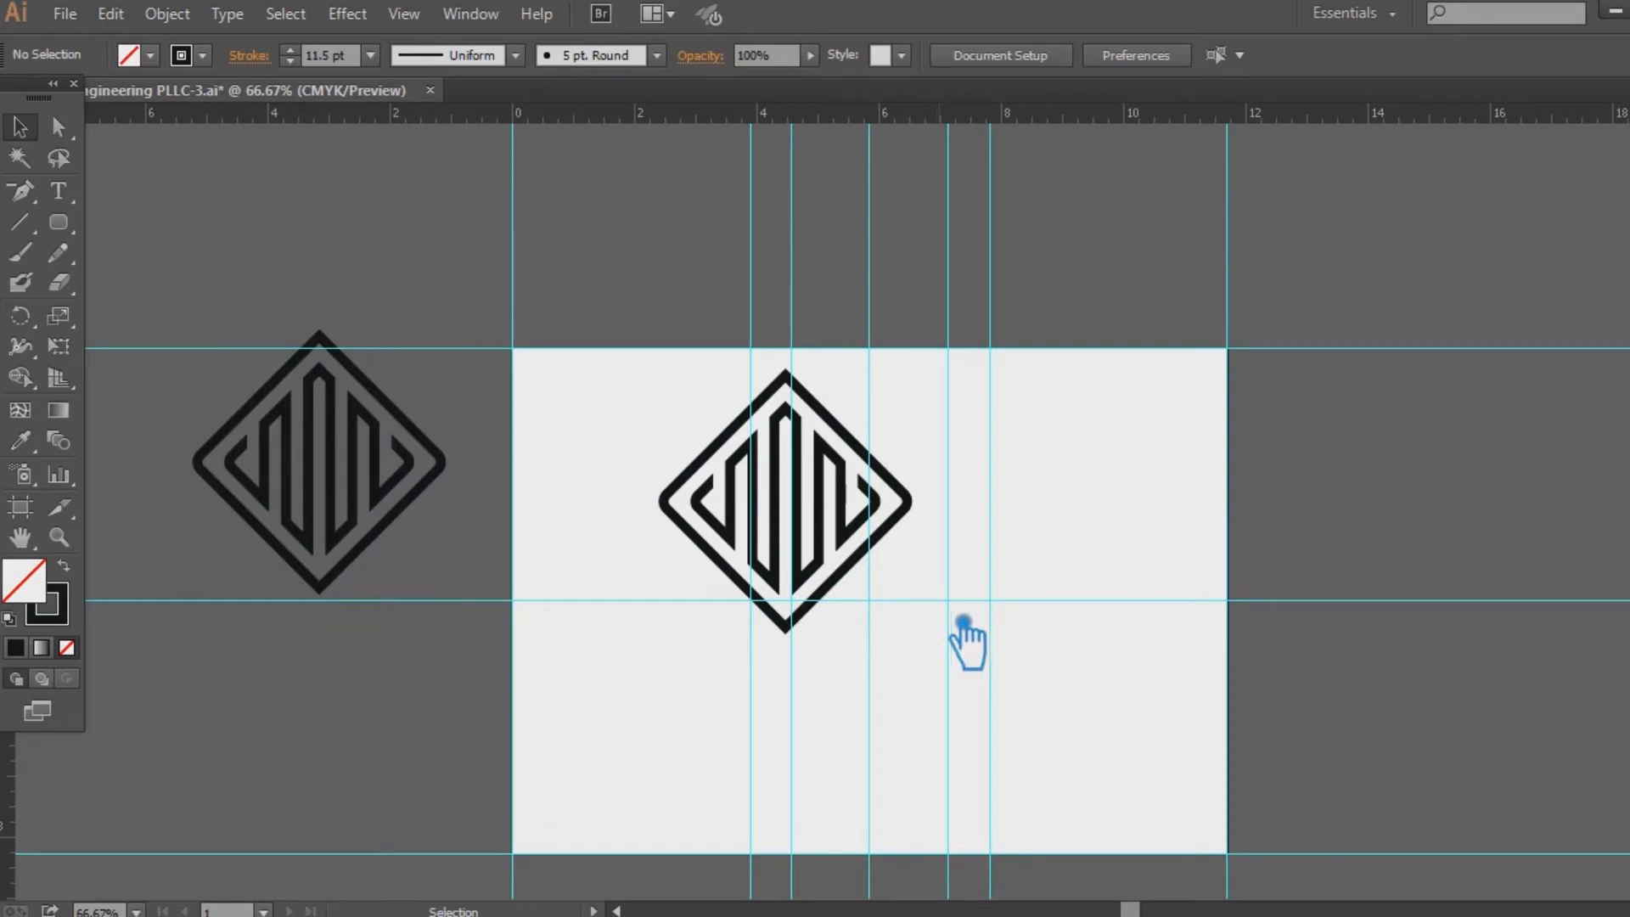
Step: Reflect the inner line shape across the horizontal axis to flip it upside down
{"action": "right_click", "coordinate": [830, 490]}
{"action": "mouse_move", "coordinate": [937, 824]}
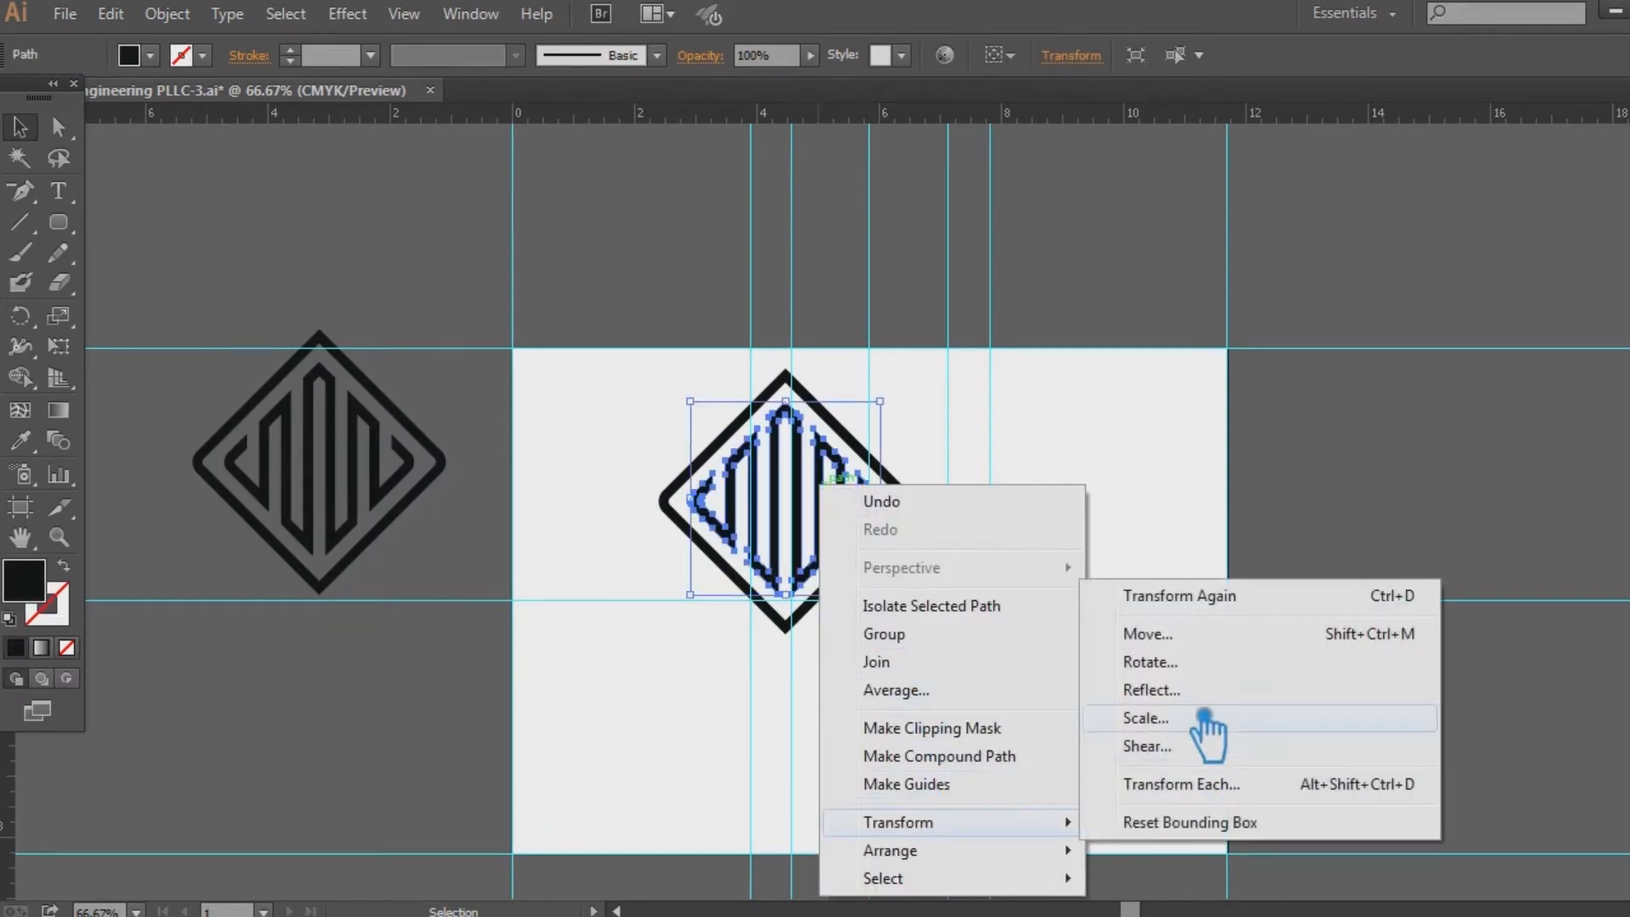
{"action": "left_click", "coordinate": [1189, 689]}
{"action": "left_click", "coordinate": [908, 629]}
{"action": "left_click", "coordinate": [1078, 518]}
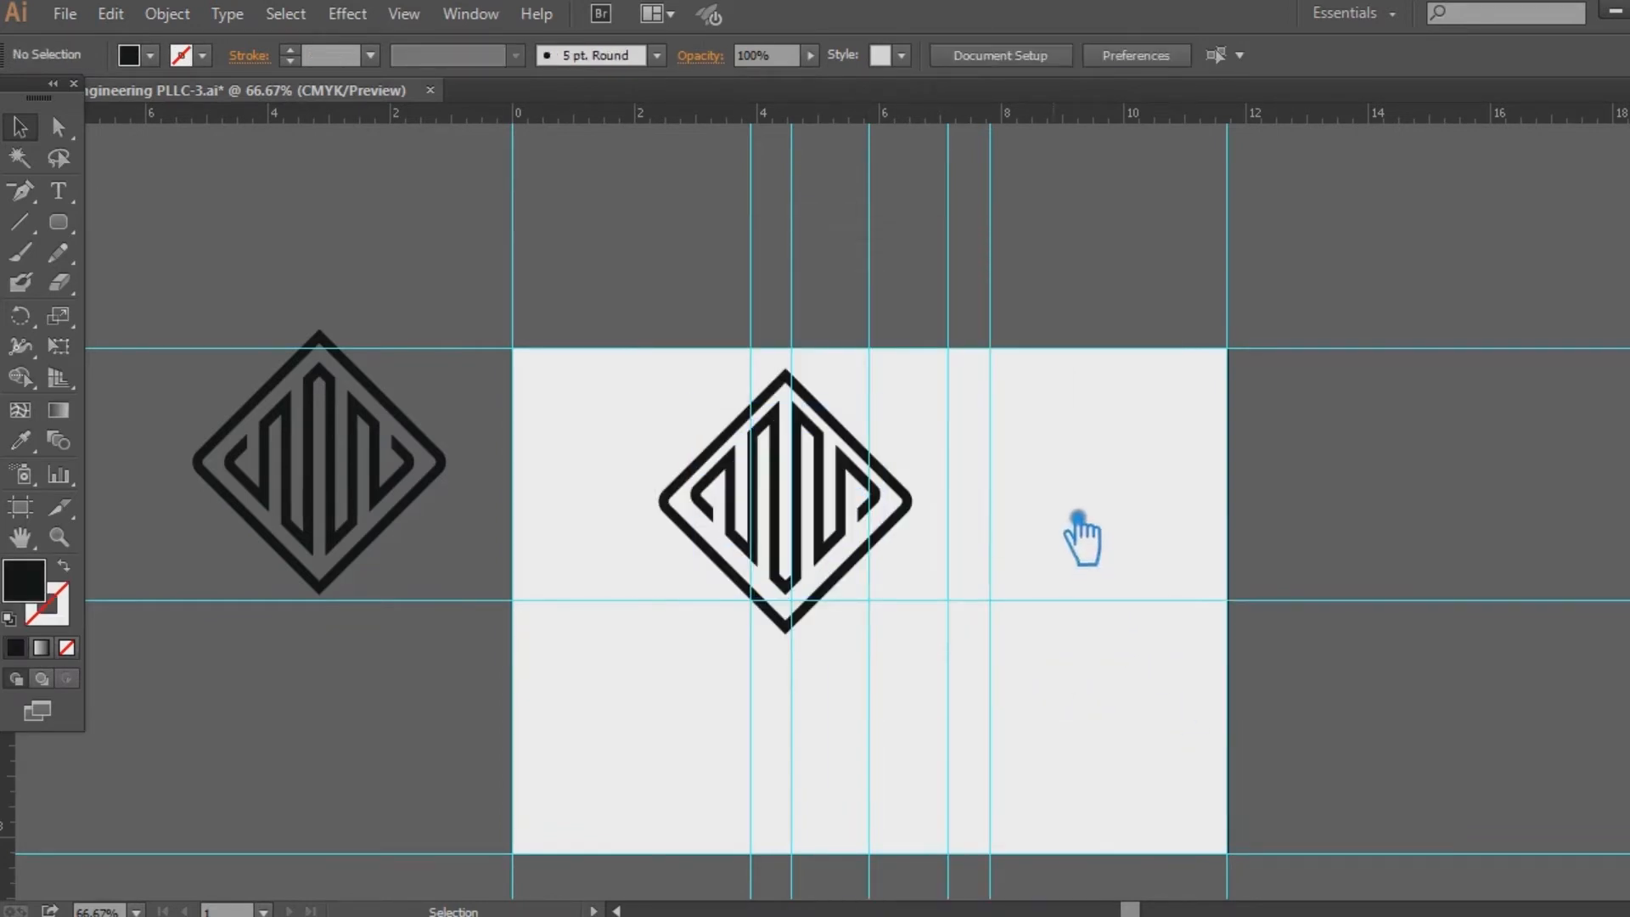
Step: Align the vertical centres of the flipped inner shape and the outer diamond
{"action": "key", "text": "ctrl+plus"}
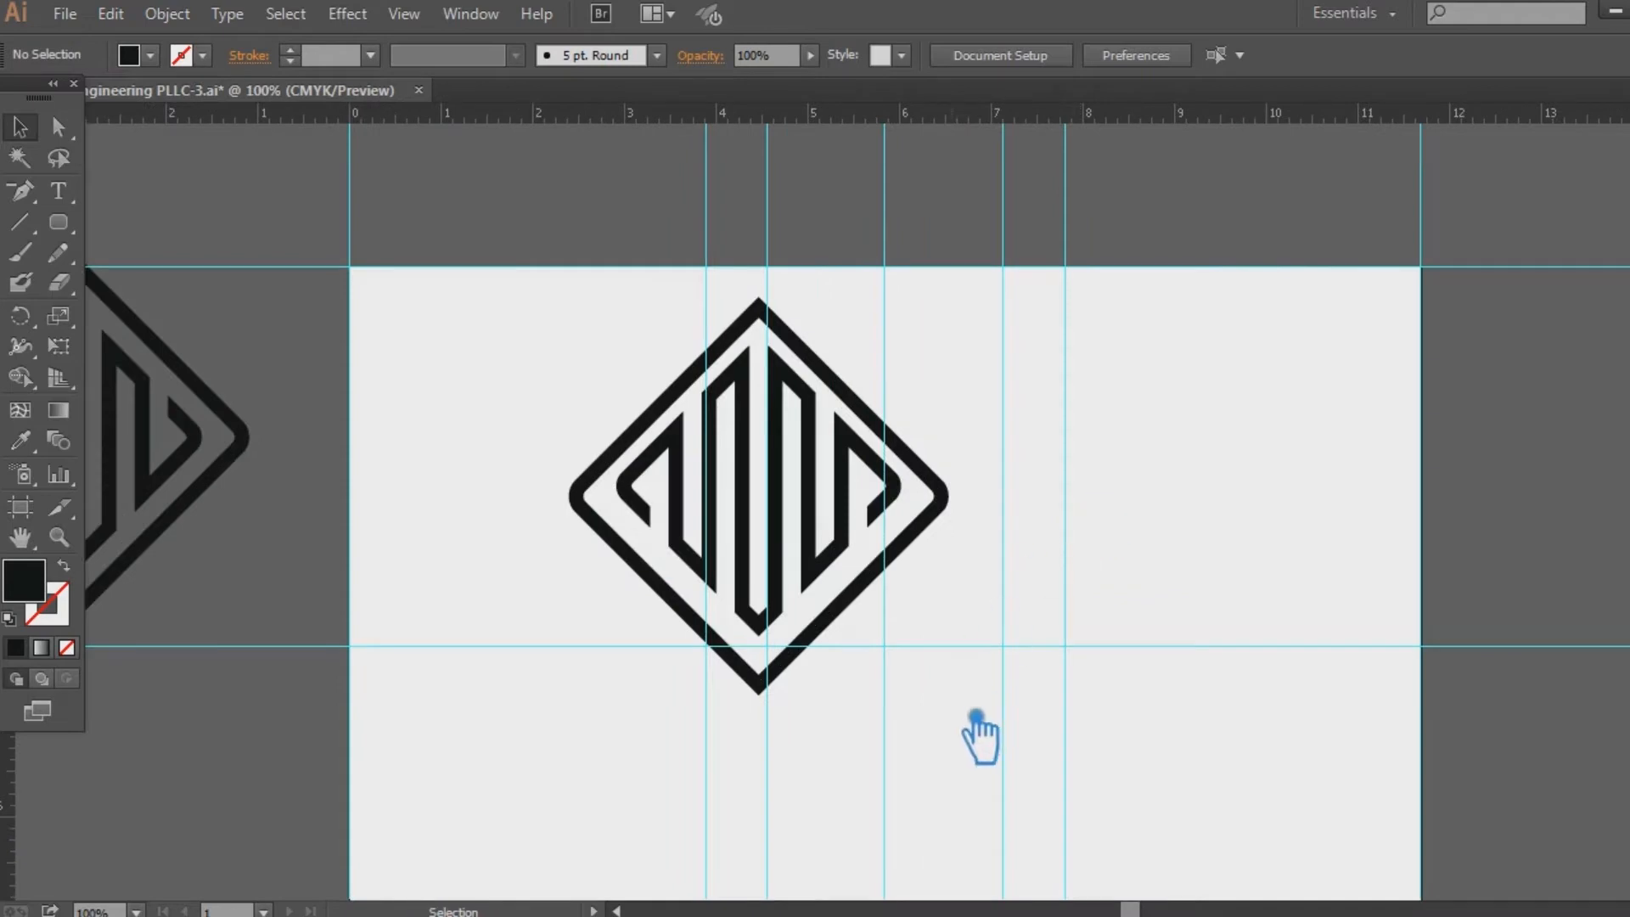
{"action": "left_click_drag", "start_coordinate": [976, 717], "coordinate": [633, 317]}
{"action": "left_click", "coordinate": [1204, 63]}
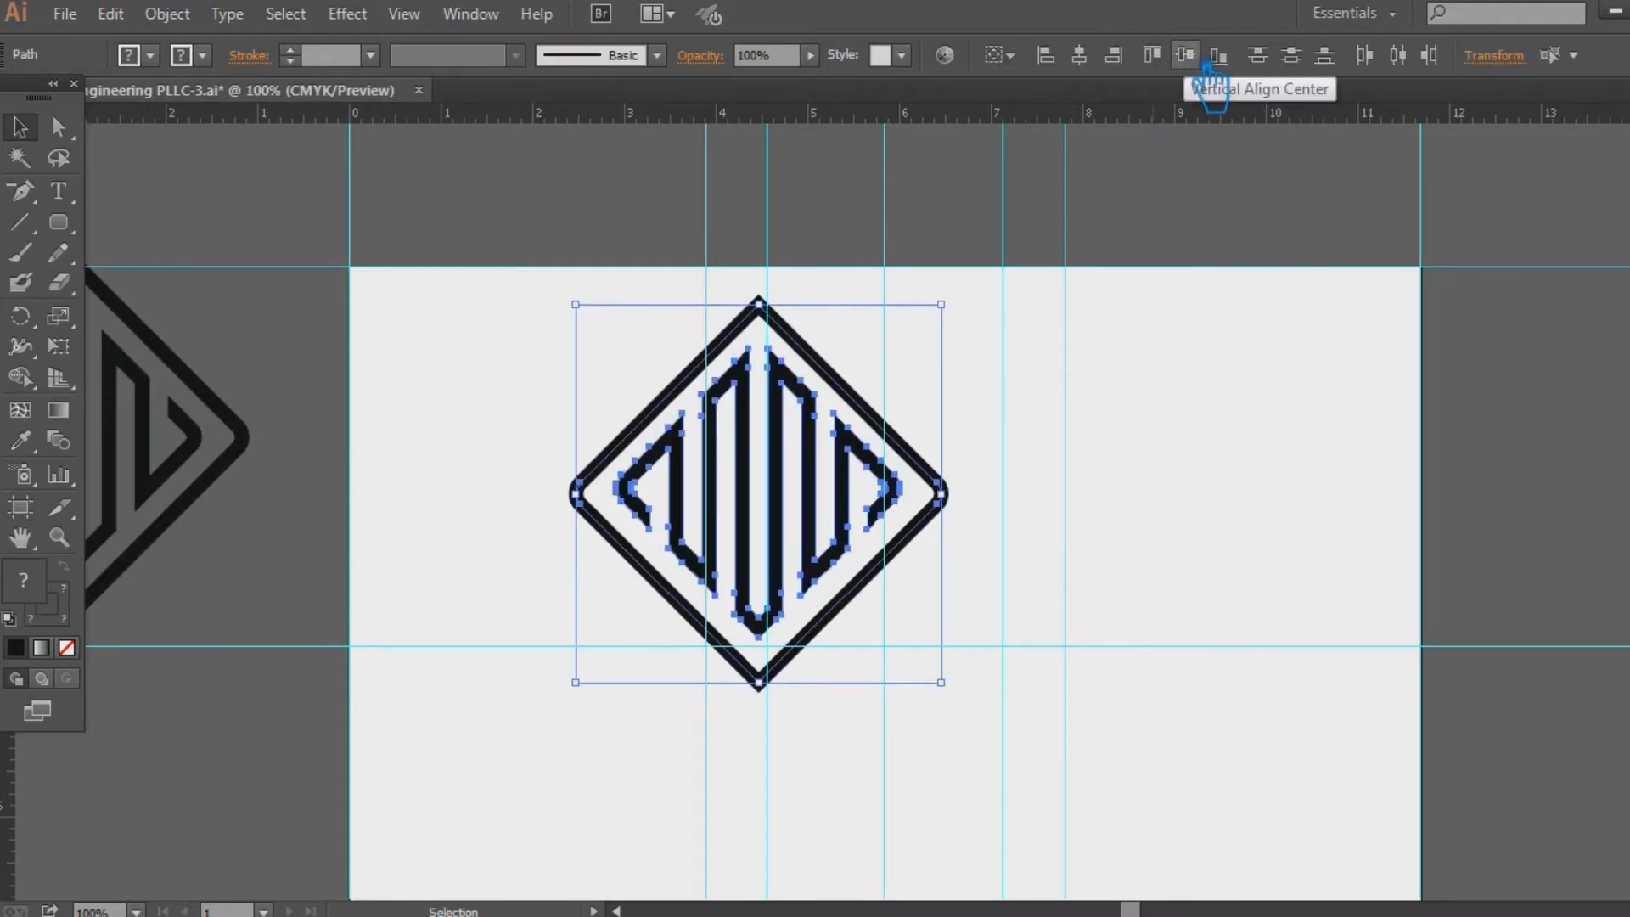
{"action": "left_click", "coordinate": [1274, 520]}
Step: Place a copy of the flipped logo on the pasteboard above the artboard
{"action": "left_click_drag", "start_coordinate": [1109, 647], "coordinate": [1109, 777]}
{"action": "left_click_drag", "start_coordinate": [698, 612], "coordinate": [540, 166]}
{"action": "left_click", "coordinate": [1082, 683]}
{"action": "left_click_drag", "start_coordinate": [1088, 694], "coordinate": [1018, 562]}
{"action": "key", "text": "ctrl+apostrophe"}
{"action": "key", "text": "ctrl+semicolon"}
{"action": "key", "text": "ctrl+semicolon"}
{"action": "key", "text": "ctrl+apostrophe"}
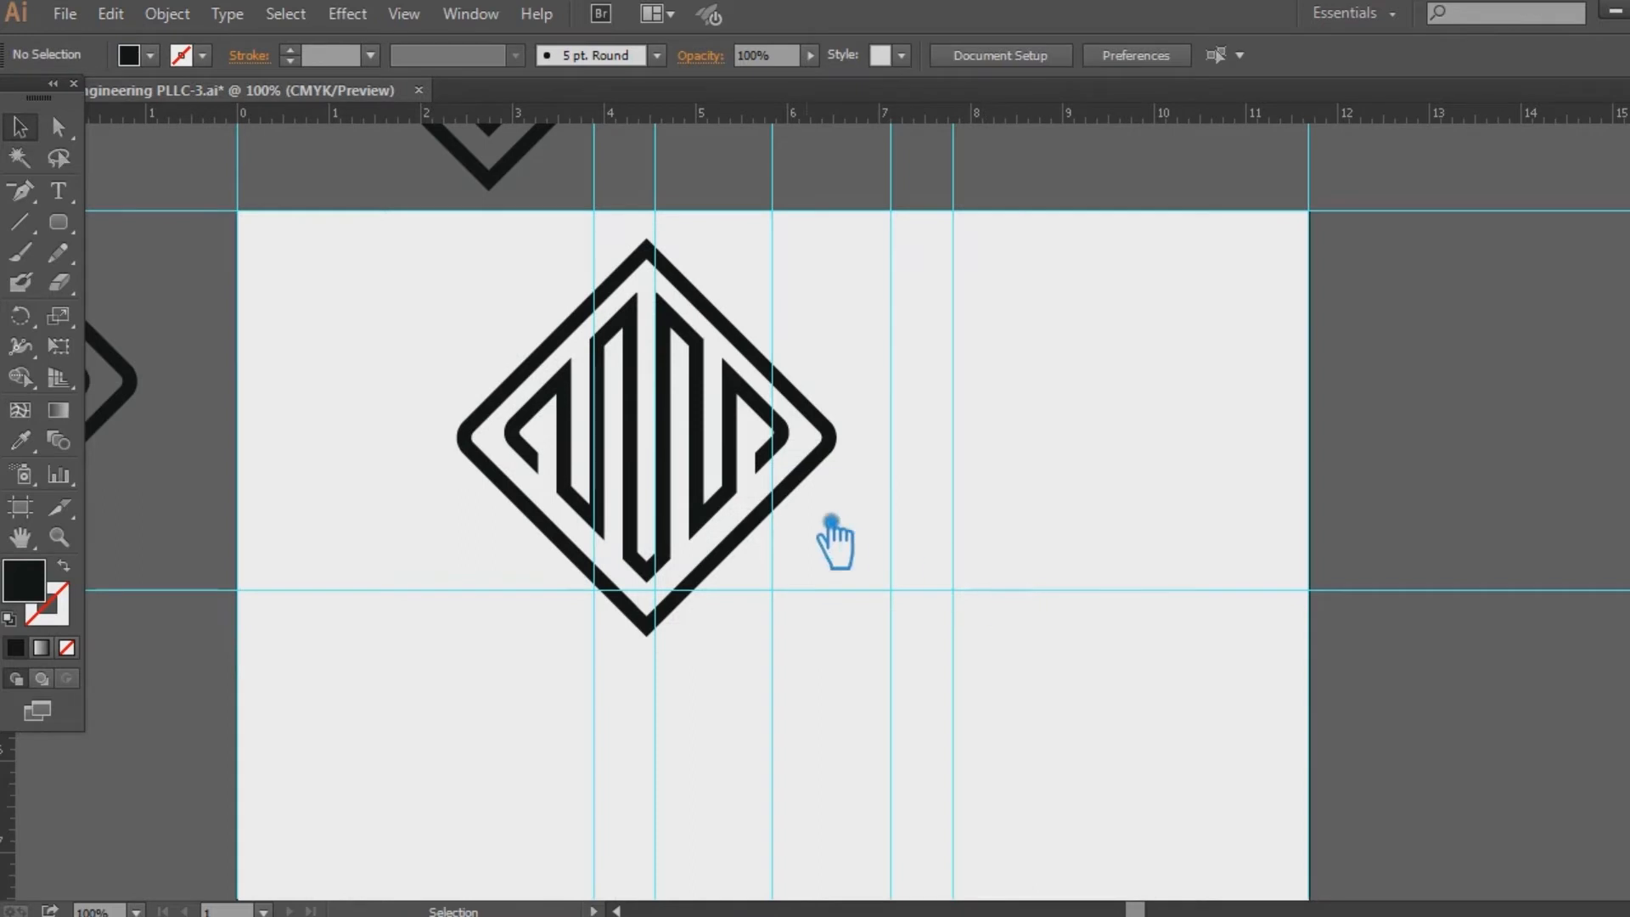
Step: Expand the outer diamond's fill and stroke, and combine it with the inner shape into one group
{"action": "left_click", "coordinate": [806, 507]}
{"action": "left_click", "coordinate": [197, 19]}
{"action": "left_click", "coordinate": [461, 293]}
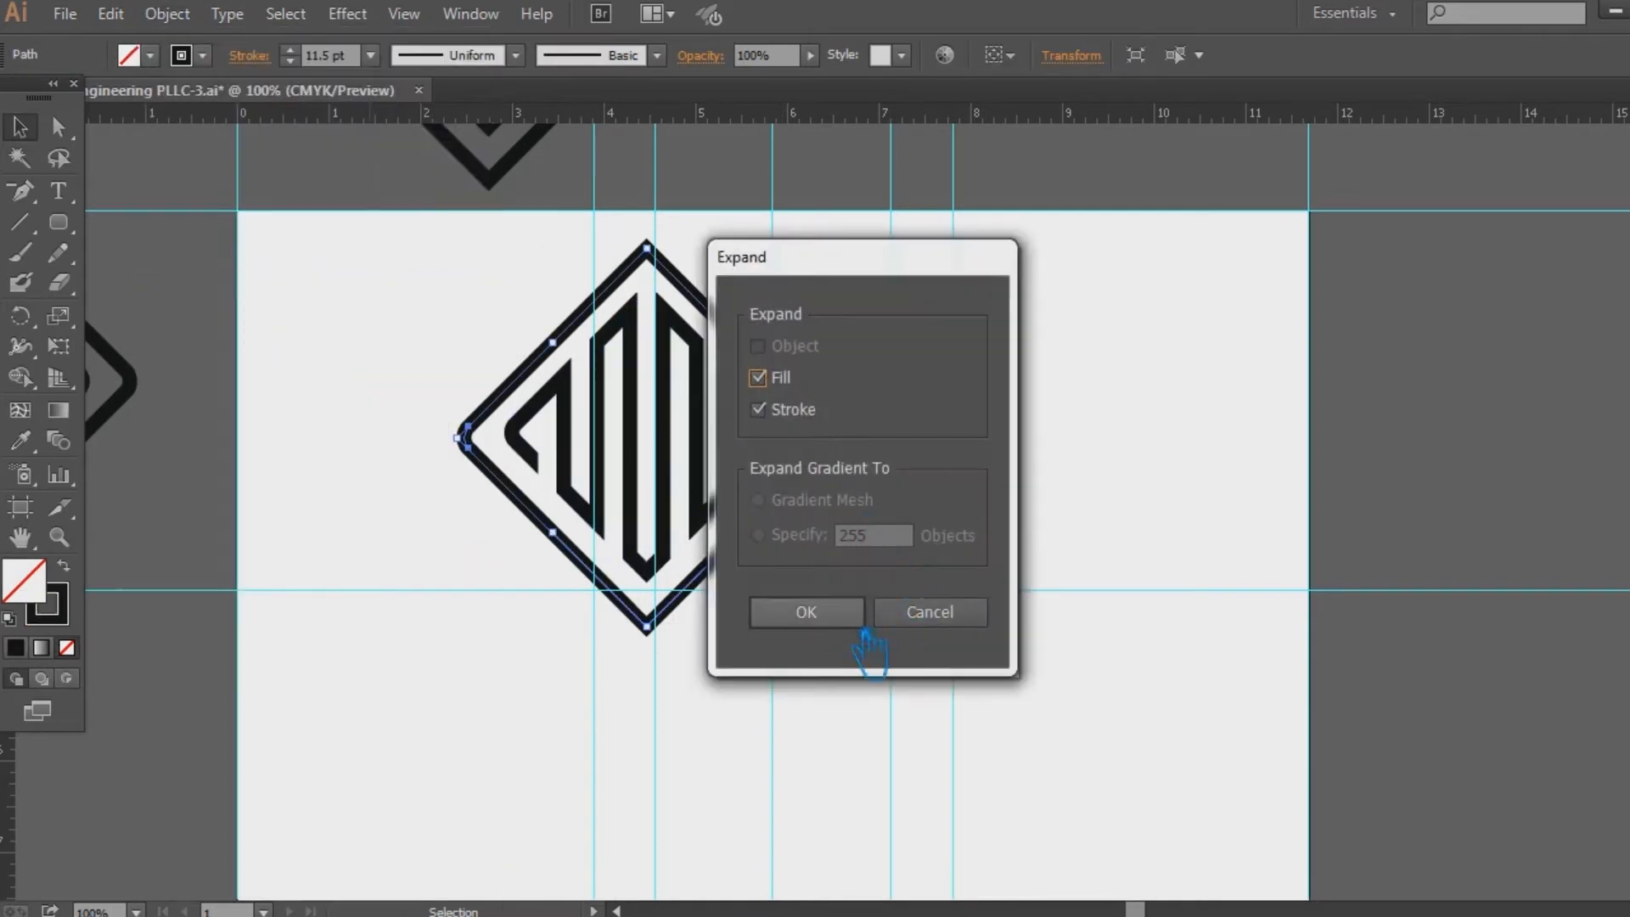
{"action": "left_click", "coordinate": [840, 612]}
{"action": "left_click_drag", "start_coordinate": [946, 648], "coordinate": [437, 344]}
{"action": "left_click", "coordinate": [431, 350]}
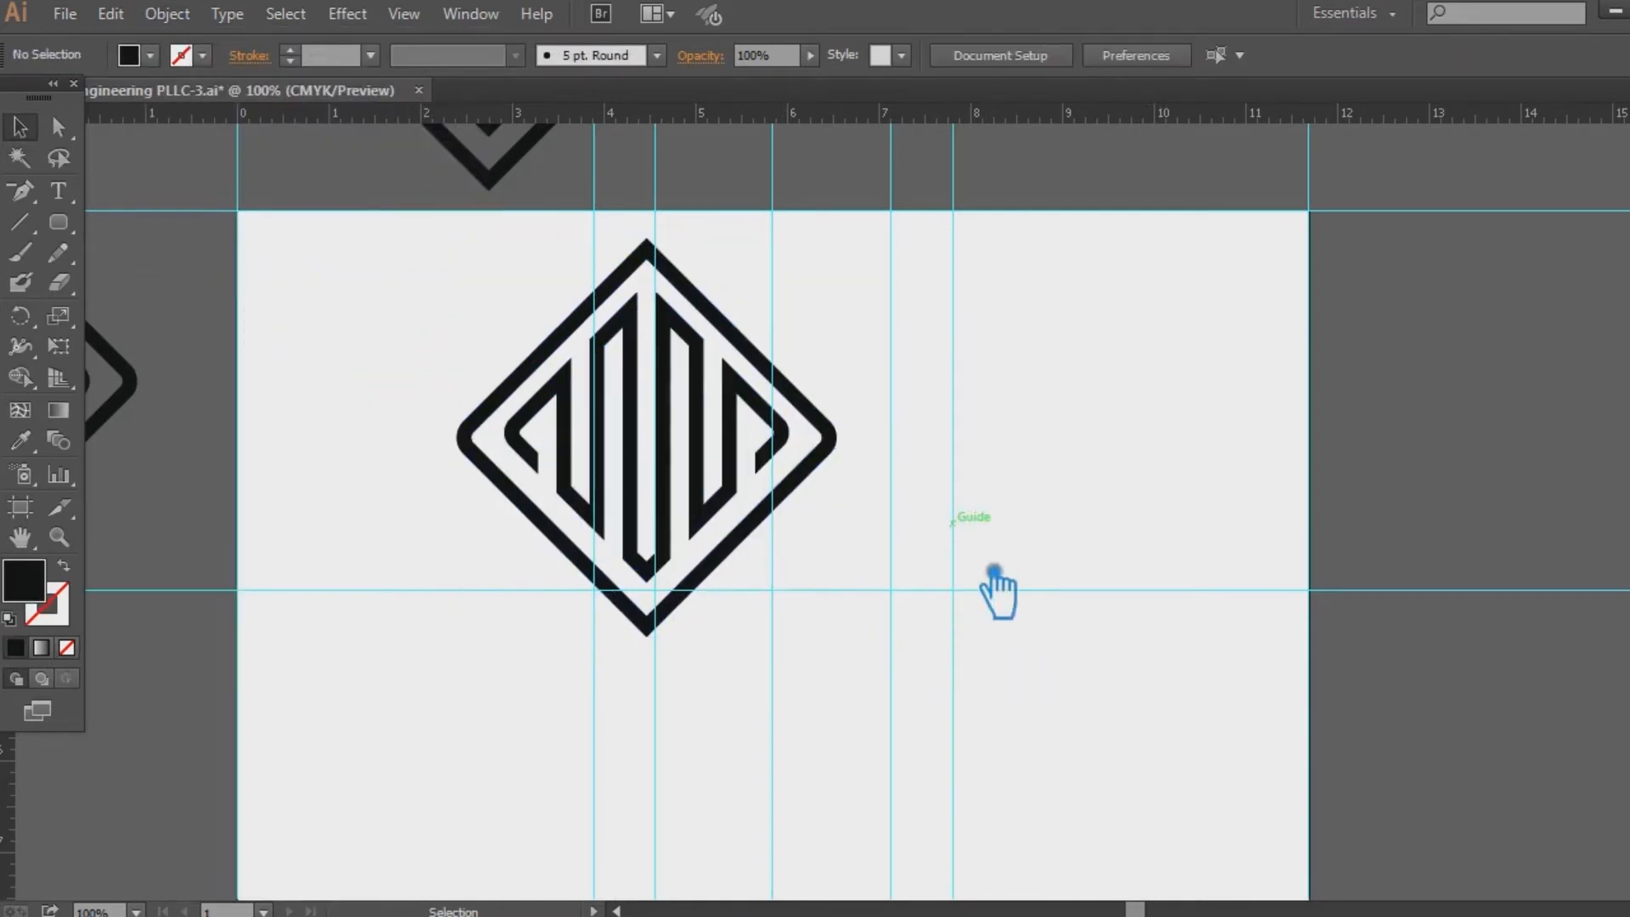
Step: Scale the logo group down to about 2.7 in wide and centre it on the middle vertical guide in the artboard's upper half
{"action": "left_click_drag", "start_coordinate": [990, 589], "coordinate": [875, 506]}
{"action": "left_click_drag", "start_coordinate": [637, 477], "coordinate": [760, 528]}
{"action": "left_click_drag", "start_coordinate": [847, 209], "coordinate": [805, 281]}
{"action": "left_click", "coordinate": [728, 341], "text": "shift"}
{"action": "left_click", "coordinate": [711, 331], "text": "shift"}
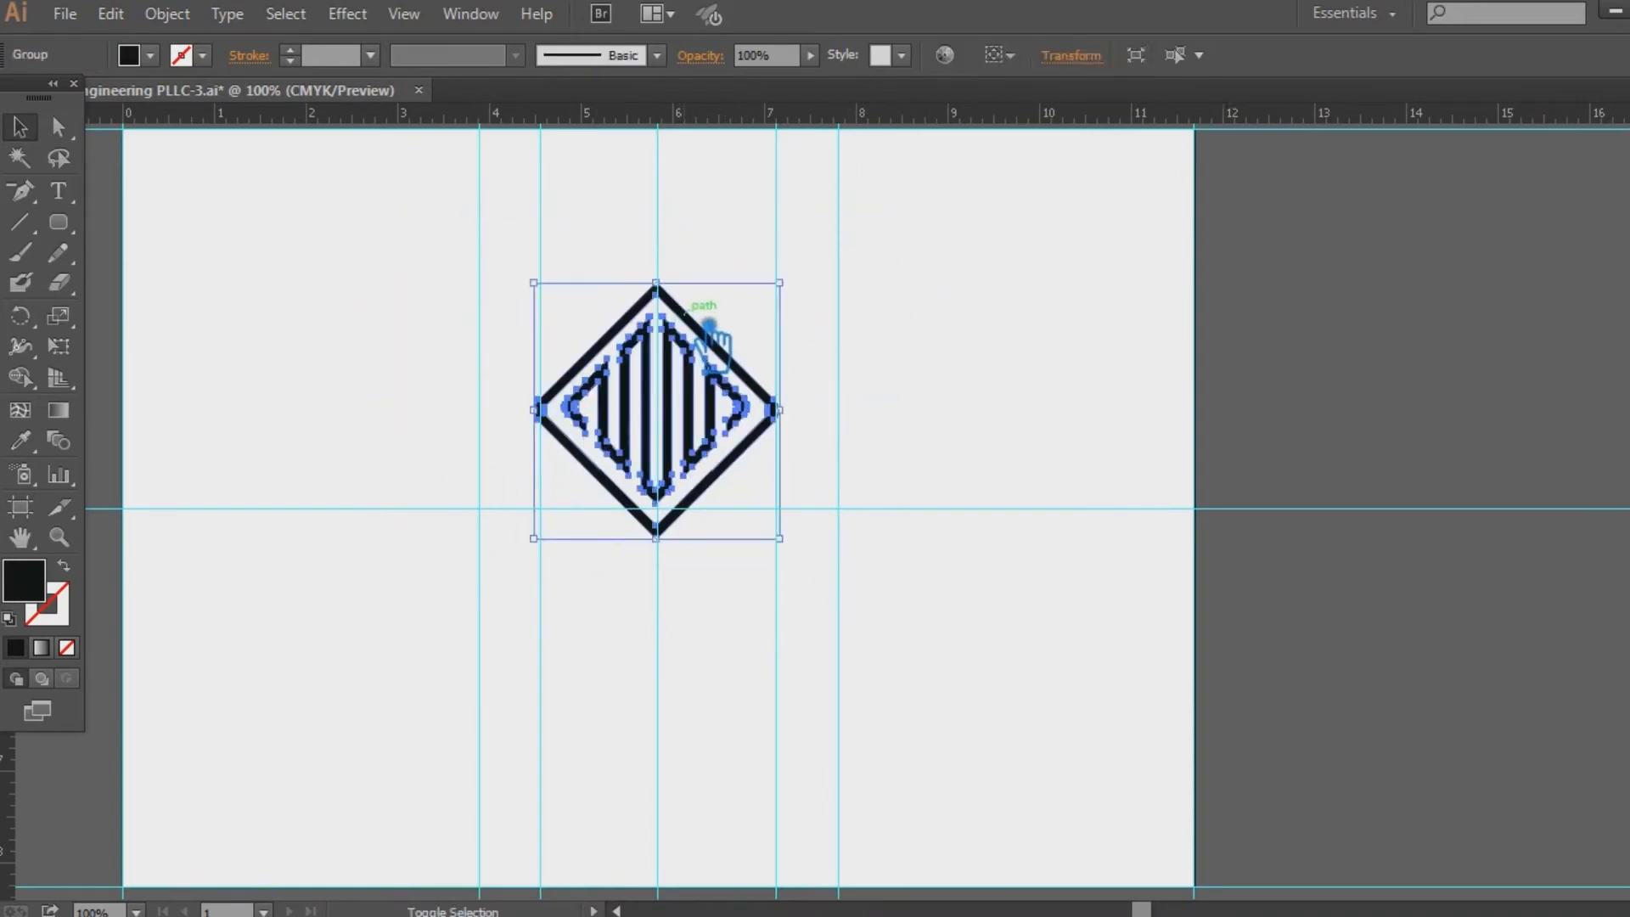
{"action": "left_click", "coordinate": [710, 330], "text": "shift"}
{"action": "left_click_drag", "start_coordinate": [709, 319], "coordinate": [714, 239]}
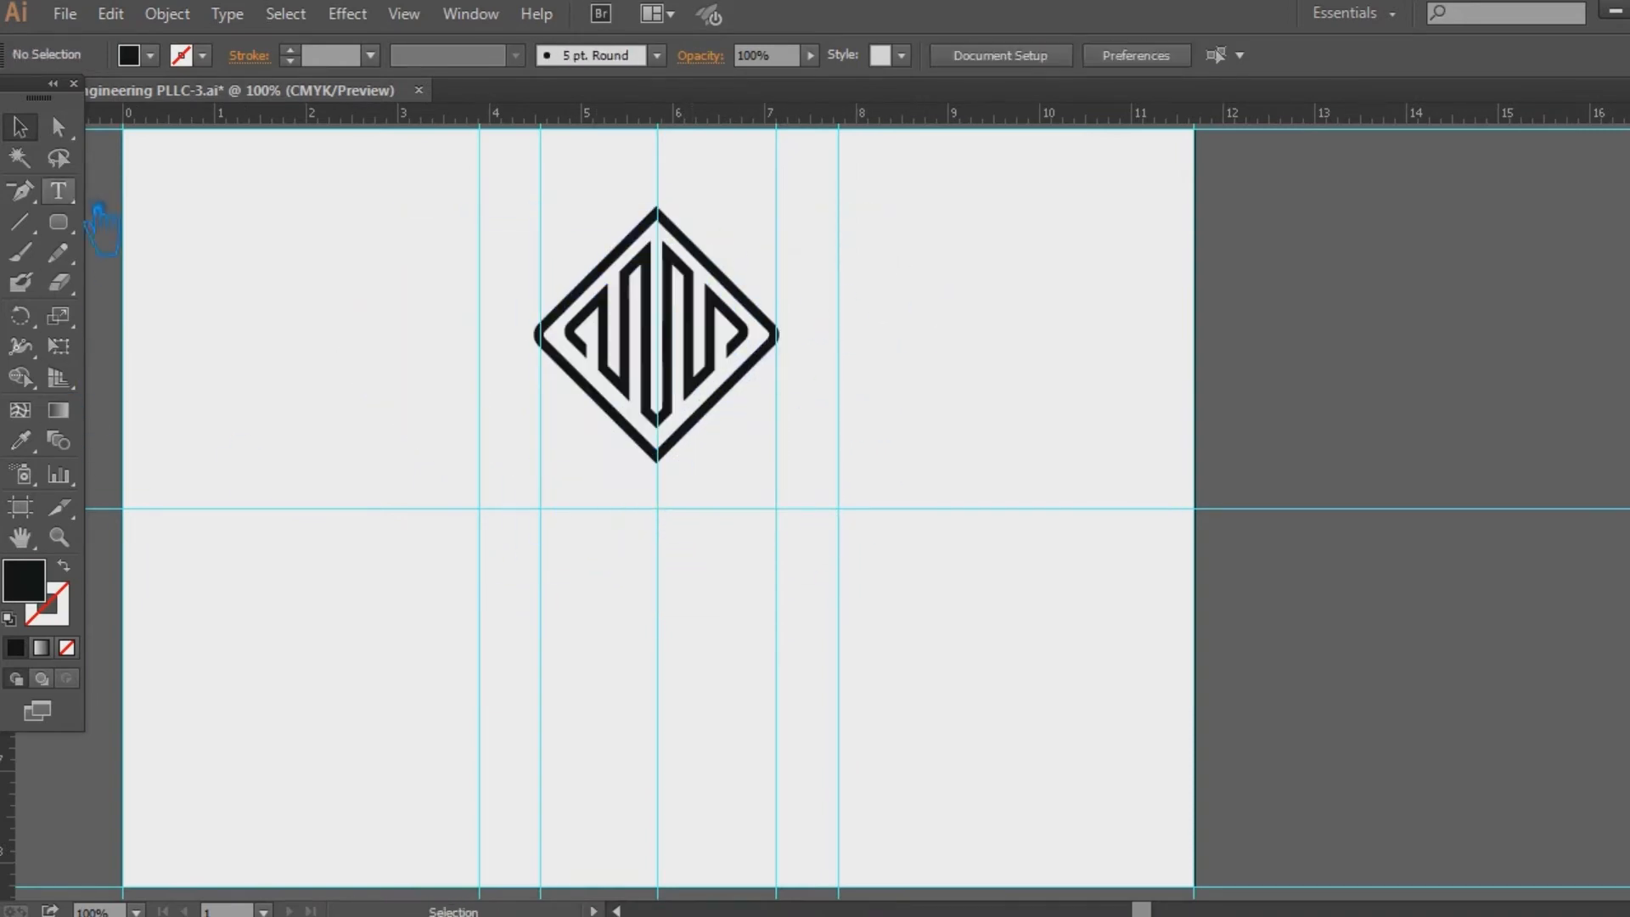
Step: Add the text "CONSTRUCTION" in 48 pt Abandoned Heavy and place it below the logo
{"action": "key", "text": "t"}
{"action": "left_click", "coordinate": [623, 561]}
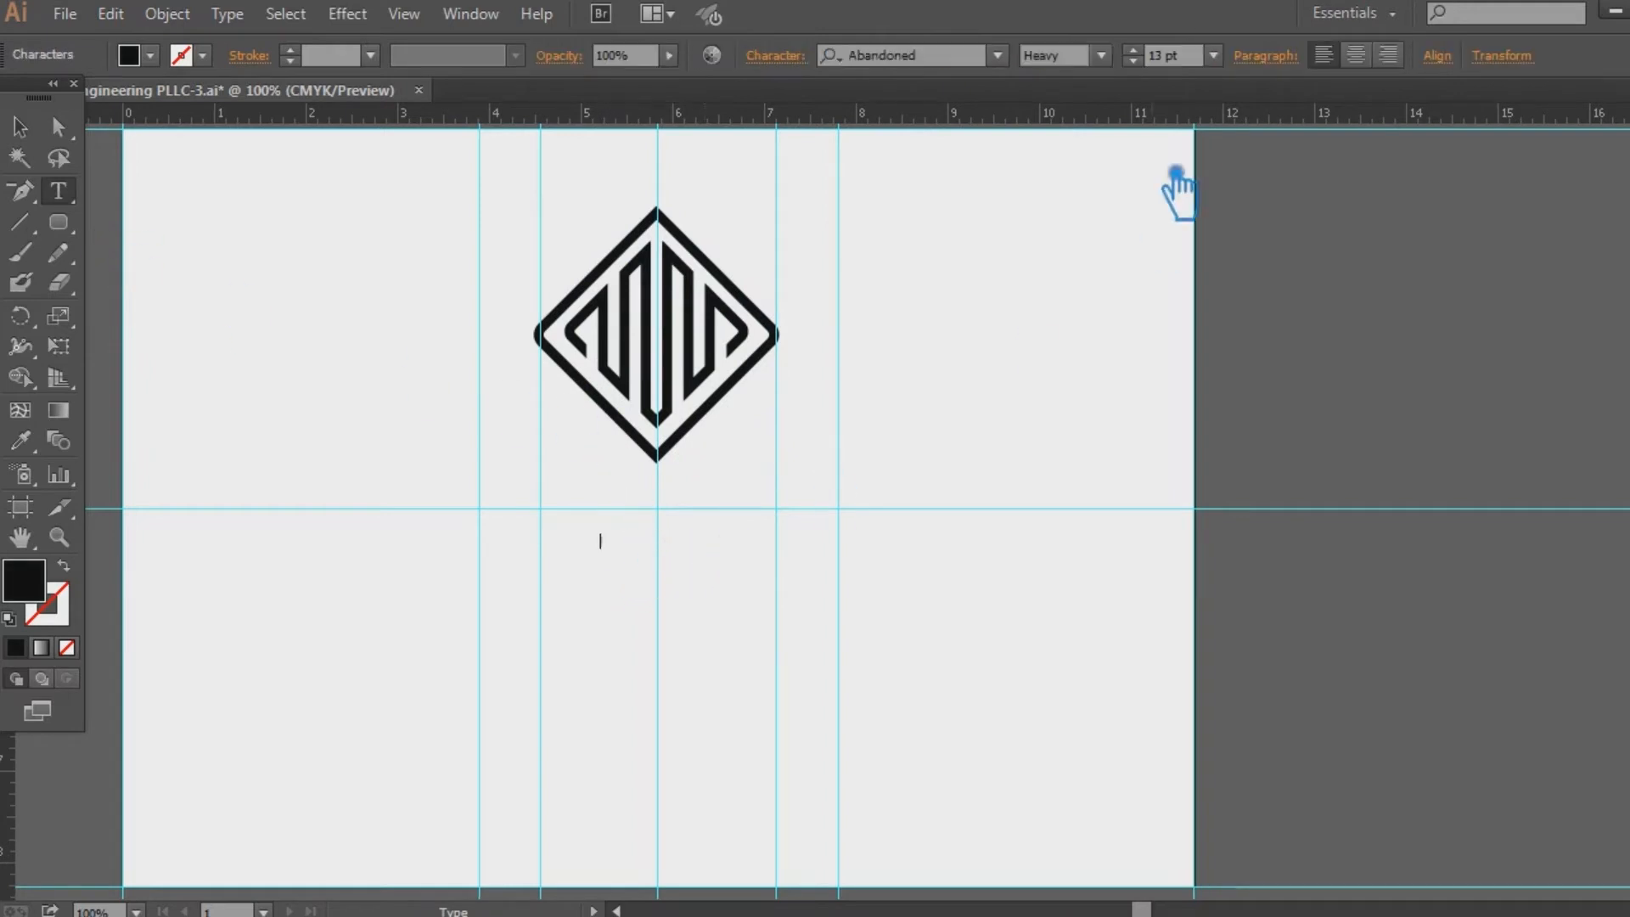
{"action": "left_click", "coordinate": [1213, 55]}
{"action": "left_click", "coordinate": [1159, 58]}
{"action": "left_click", "coordinate": [1213, 55]}
{"action": "left_click", "coordinate": [1245, 452]}
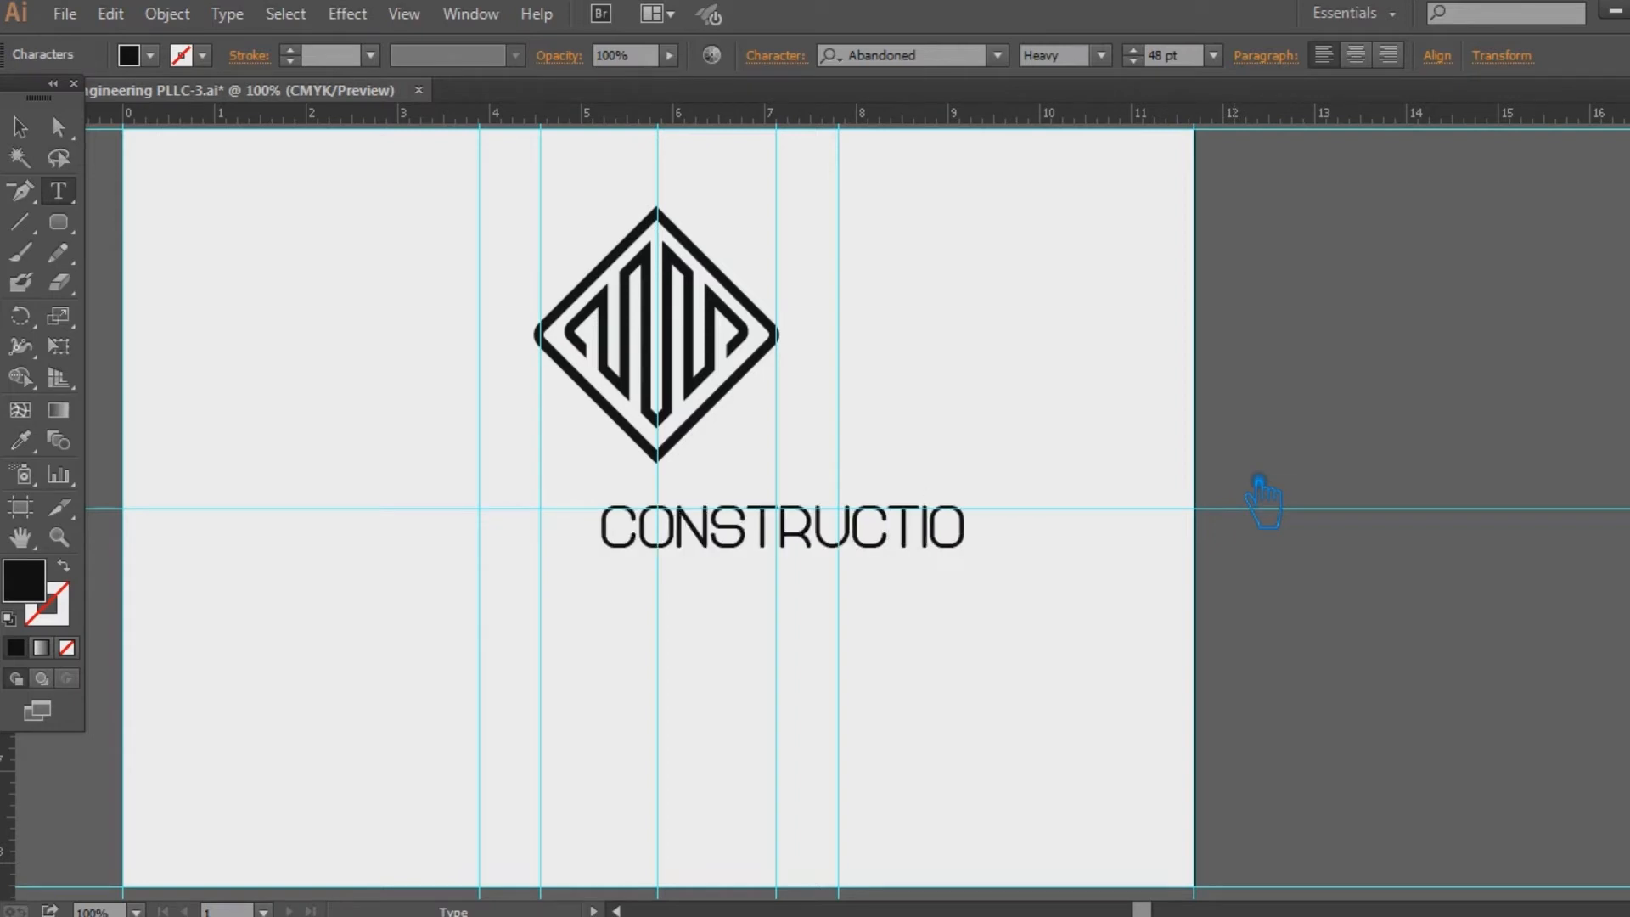
{"action": "key", "text": "Escape"}
{"action": "left_click_drag", "start_coordinate": [913, 530], "coordinate": [778, 530]}
Step: Enlarge the CONSTRUCTION text to 64 pt and move it directly beneath the diamond
{"action": "scroll", "coordinate": [1167, 58], "scroll_direction": "up", "scroll_amount": 12}
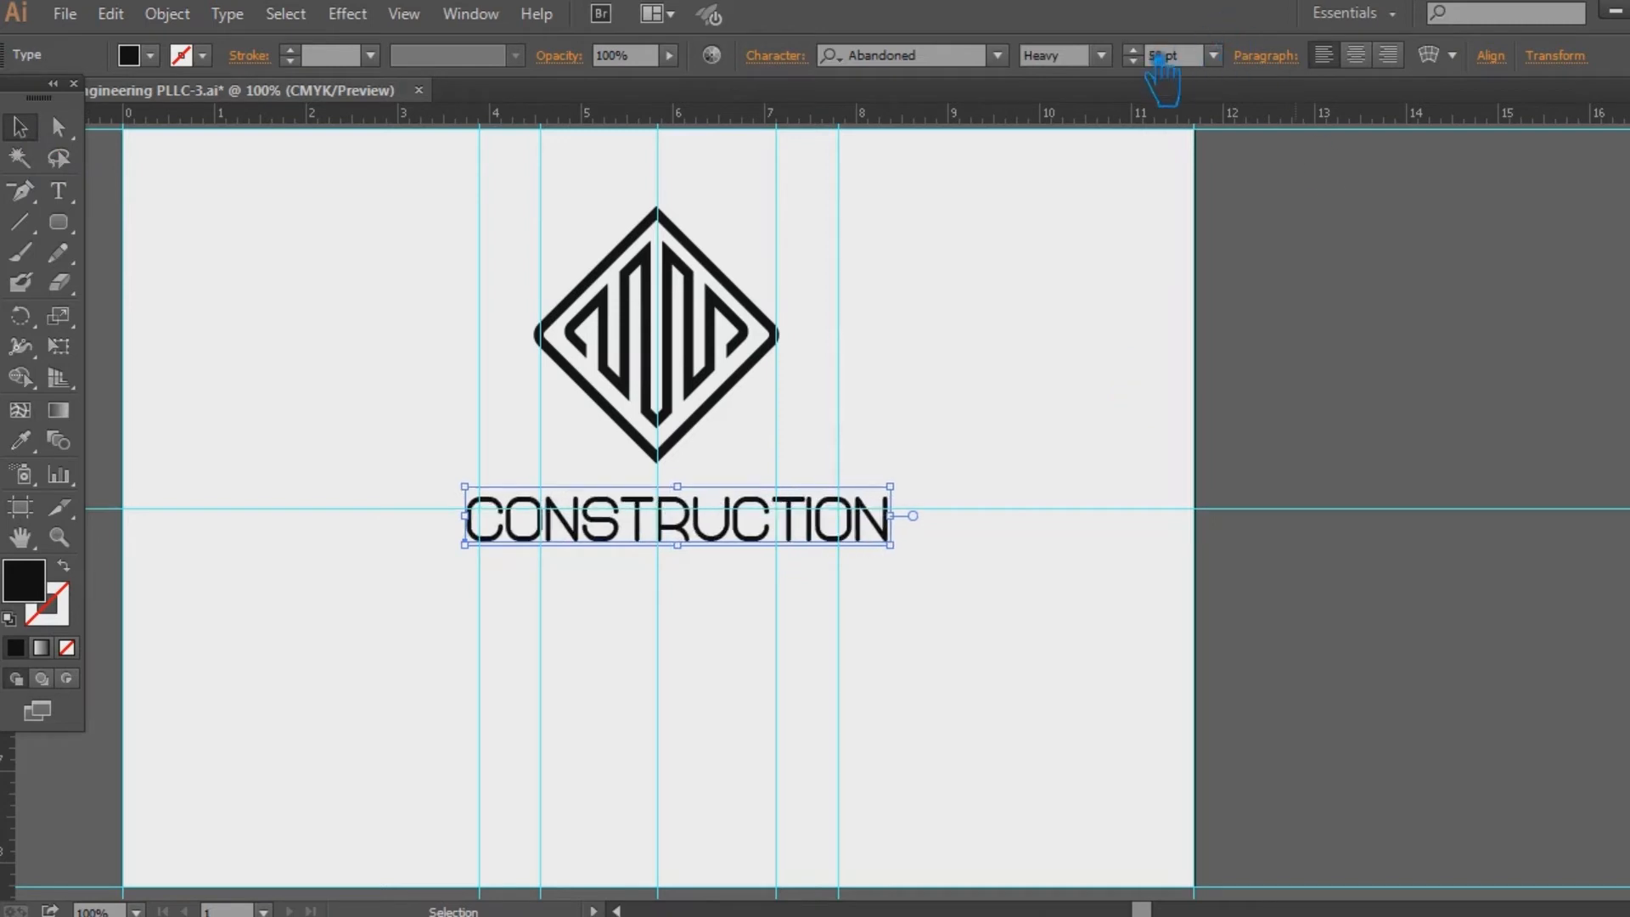
{"action": "left_click", "coordinate": [1053, 476]}
{"action": "left_click", "coordinate": [899, 526]}
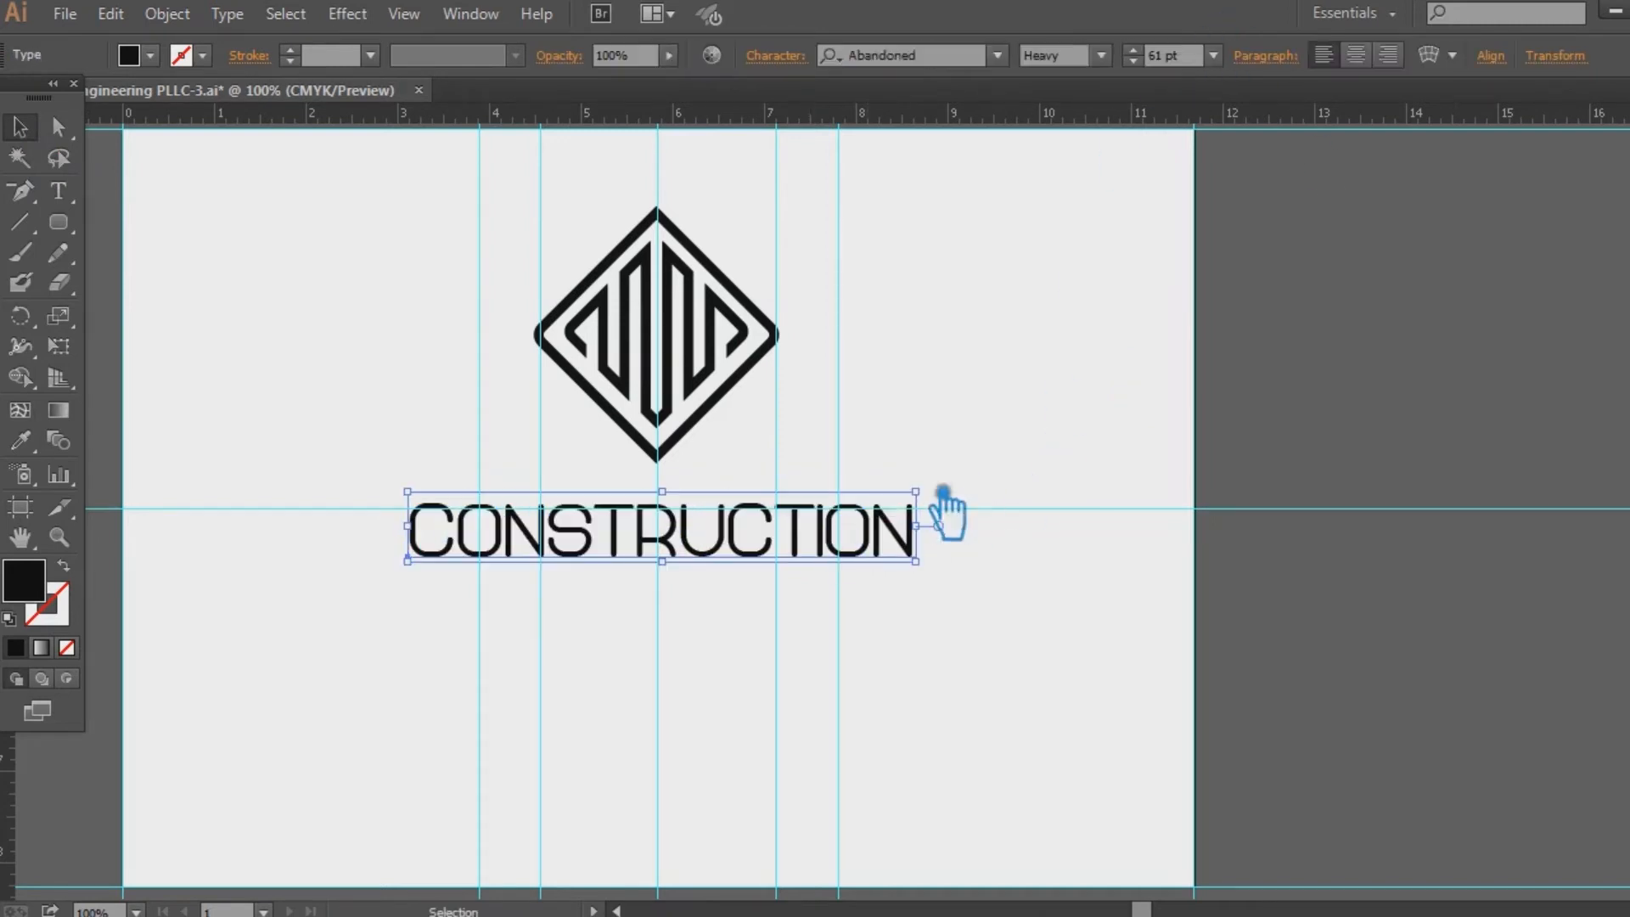
{"action": "scroll", "coordinate": [1156, 56], "scroll_direction": "up", "scroll_amount": 6}
{"action": "scroll", "coordinate": [1156, 56], "scroll_direction": "up", "scroll_amount": 2}
{"action": "left_click", "coordinate": [993, 353]}
{"action": "left_click_drag", "start_coordinate": [843, 551], "coordinate": [768, 537]}
{"action": "scroll", "coordinate": [1167, 57], "scroll_direction": "down", "scroll_amount": 9}
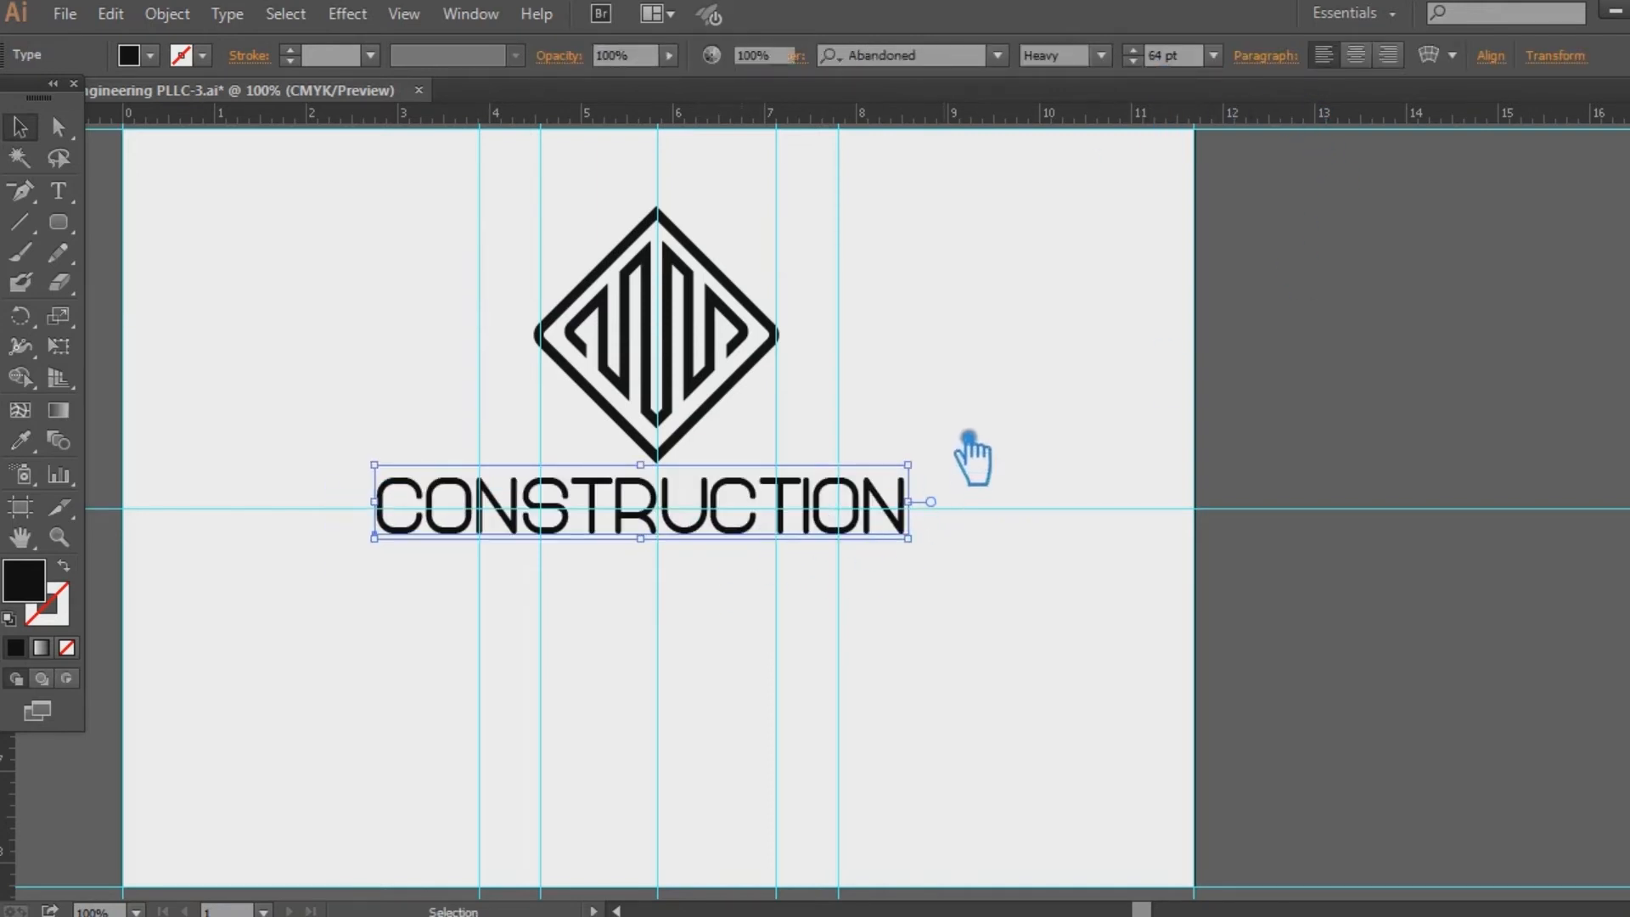
Step: Align the logo and the CONSTRUCTION text by their horizontal centres and nudge both onto the middle vertical guide
{"action": "left_click", "coordinate": [972, 459]}
{"action": "left_click_drag", "start_coordinate": [1056, 607], "coordinate": [533, 399]}
{"action": "left_click", "coordinate": [846, 55]}
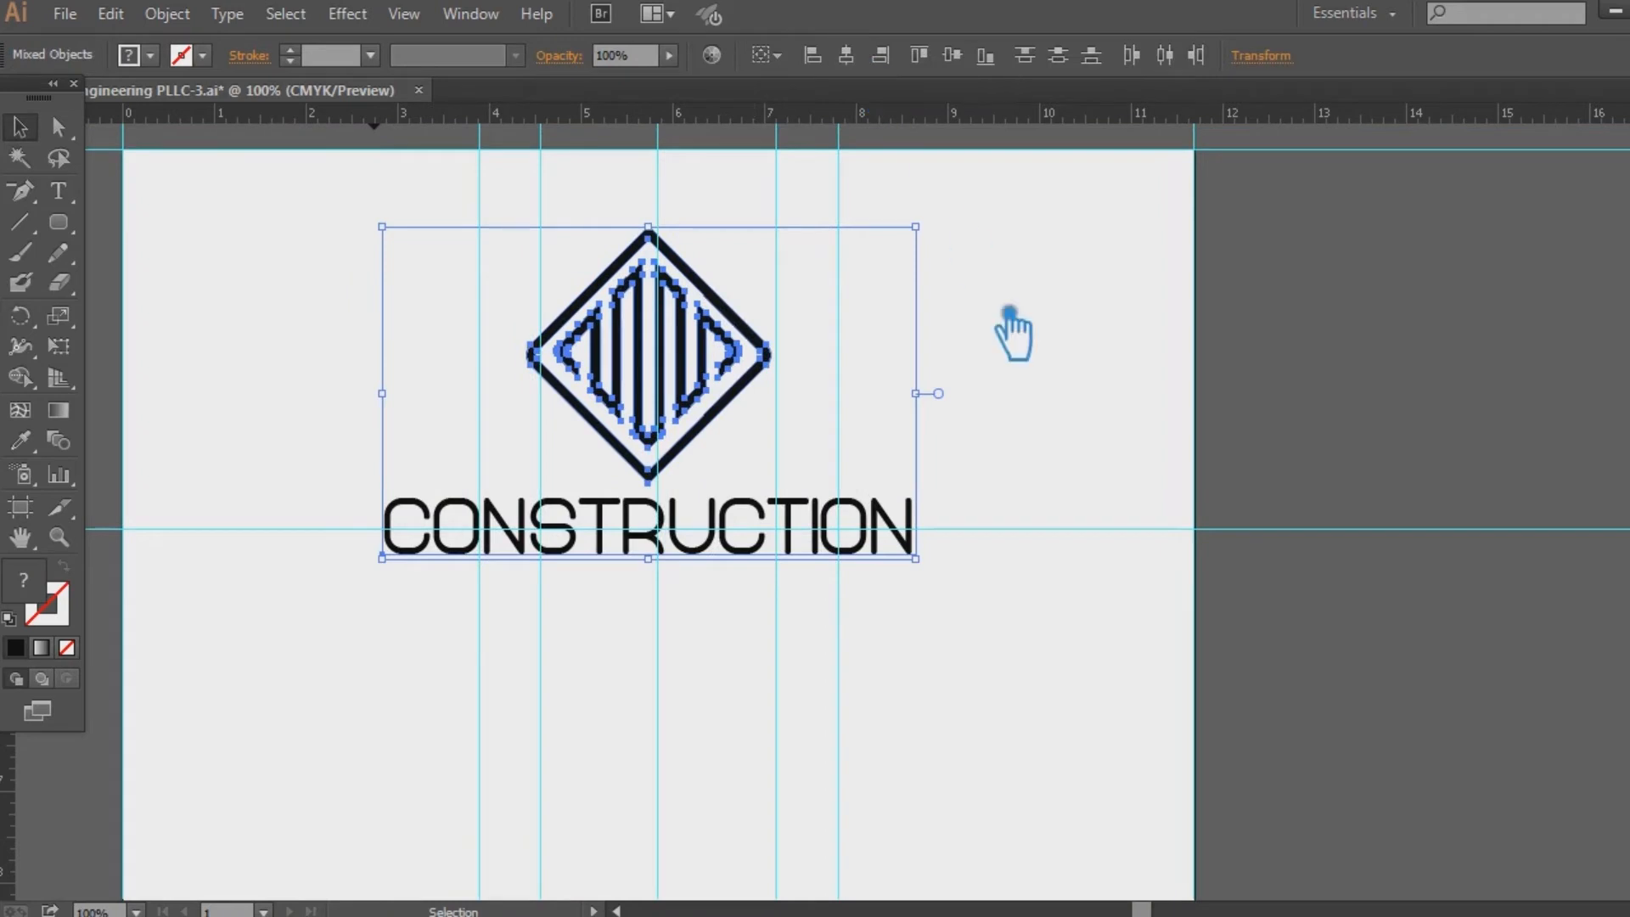
{"action": "key", "text": "Right"}
{"action": "key", "text": "Right"}
{"action": "key", "text": "Right"}
{"action": "key", "text": "Right"}
{"action": "key", "text": "Right"}
{"action": "key", "text": "Right"}
{"action": "key", "text": "Right"}
{"action": "left_click", "coordinate": [1059, 341]}
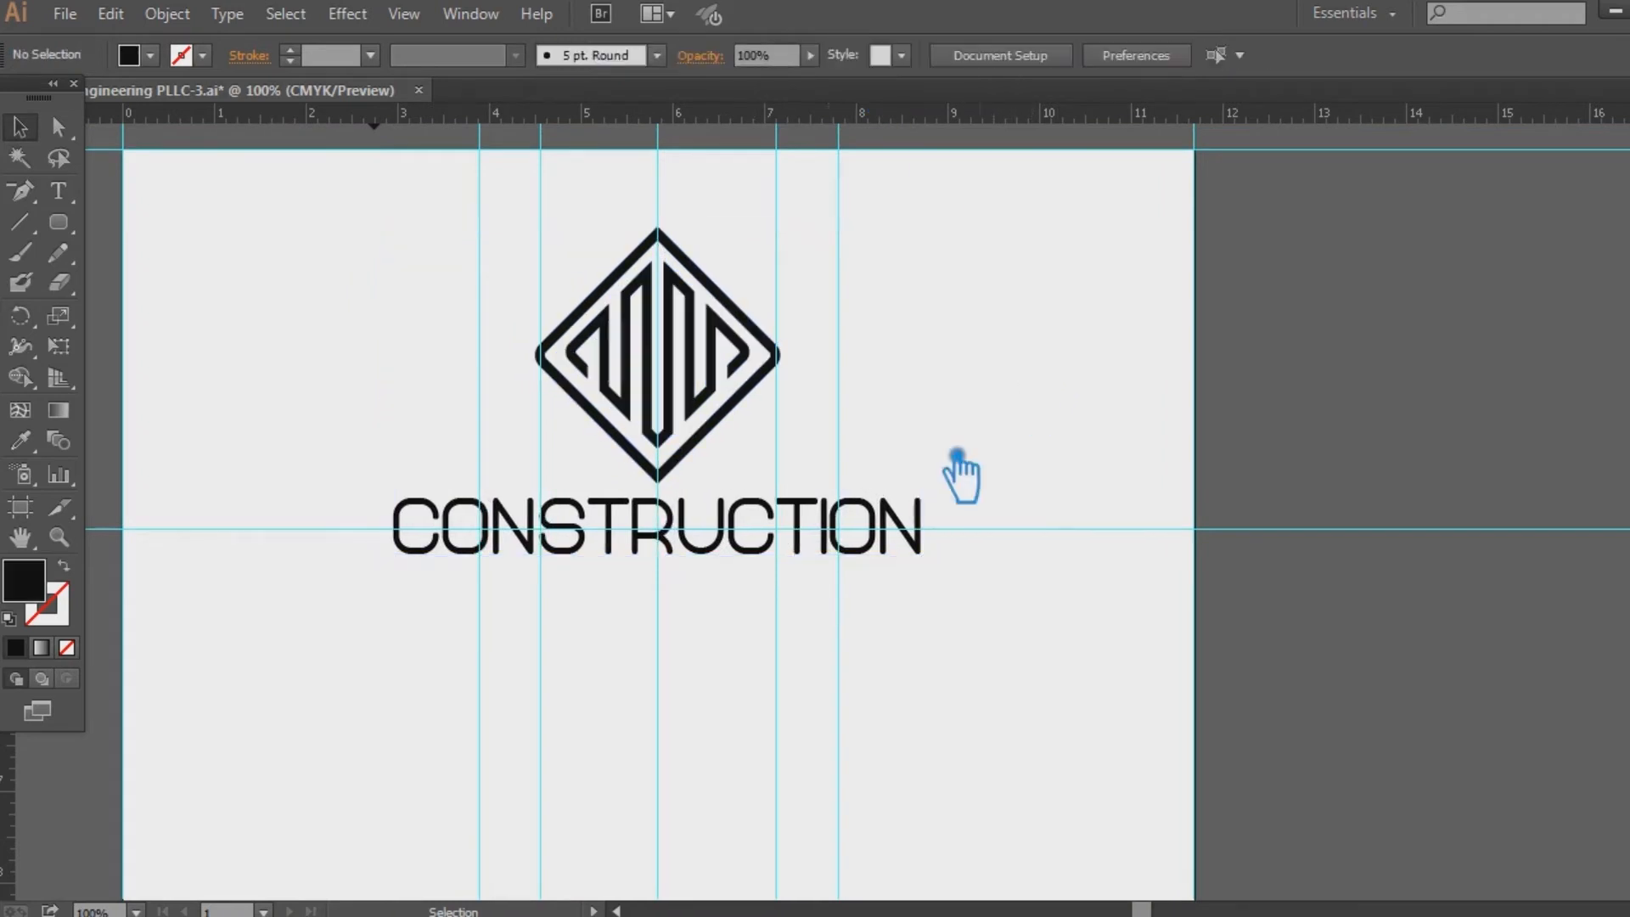
Step: Create a copy of the CONSTRUCTION text scaled down to 25.17 pt and move it just below the original
{"action": "left_click", "coordinate": [862, 525]}
{"action": "left_click_drag", "start_coordinate": [942, 481], "coordinate": [791, 526]}
{"action": "key", "text": "Down"}
{"action": "key", "text": "Down"}
{"action": "key", "text": "Down"}
{"action": "key", "text": "Down"}
{"action": "key", "text": "Down"}
{"action": "key", "text": "Down"}
{"action": "key", "text": "Down"}
{"action": "key", "text": "Down"}
{"action": "key", "text": "Down"}
{"action": "key", "text": "Down"}
{"action": "key", "text": "Down"}
{"action": "key", "text": "Down"}
{"action": "key", "text": "Down"}
{"action": "key", "text": "Down"}
{"action": "key", "text": "Down"}
{"action": "key", "text": "Down"}
{"action": "key", "text": "Down"}
{"action": "key", "text": "Down"}
{"action": "key", "text": "Down"}
{"action": "key", "text": "Down"}
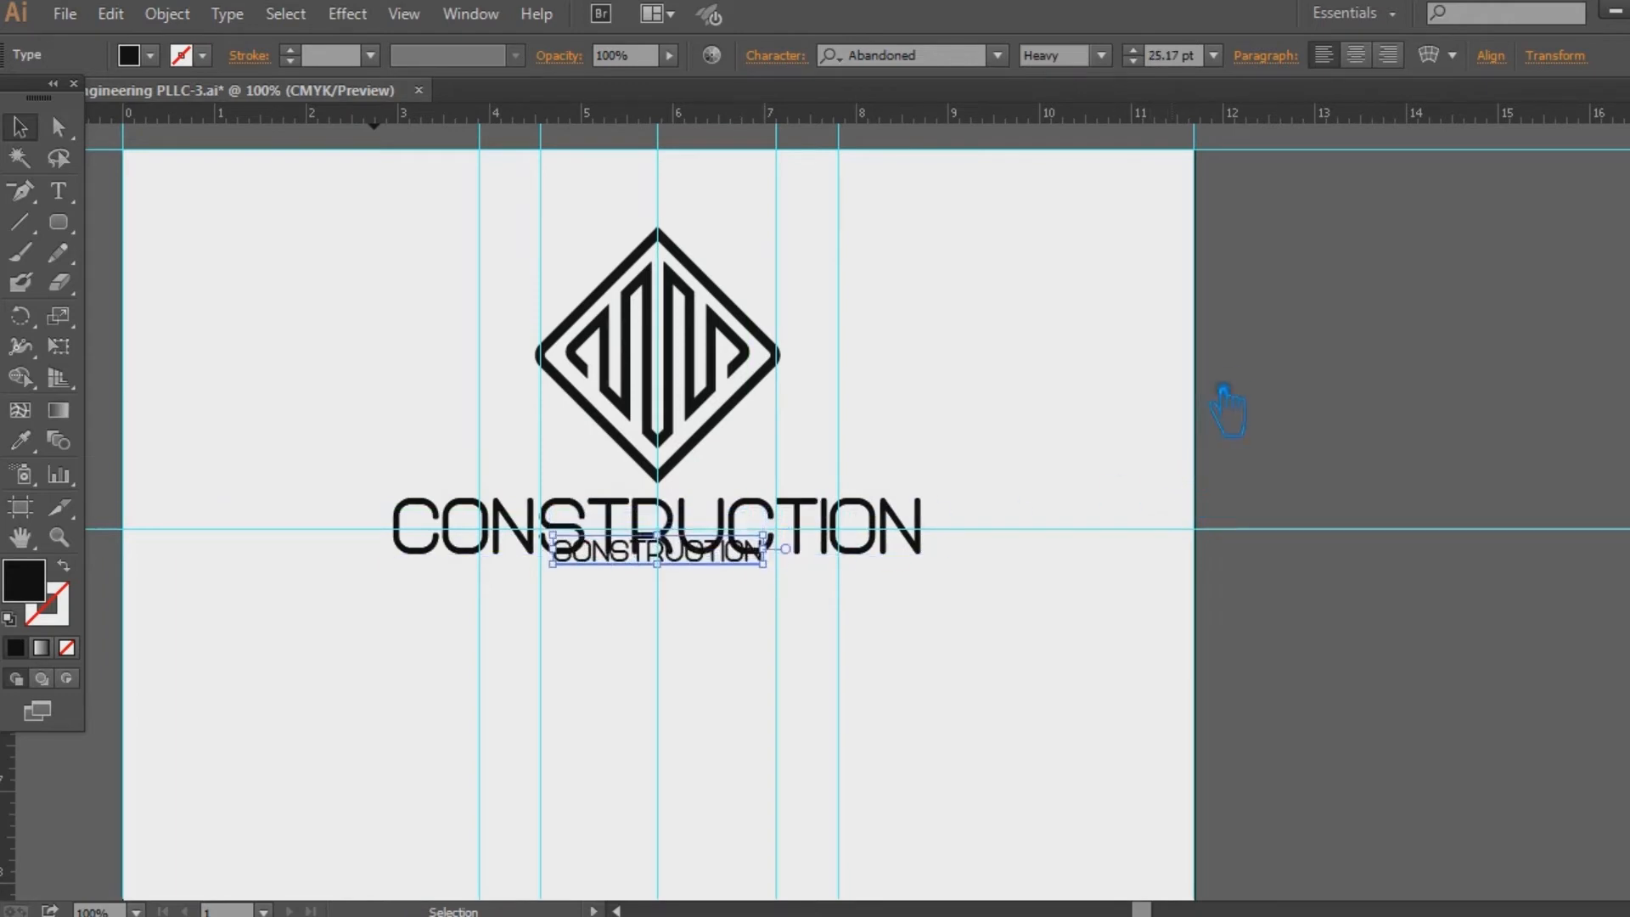
Step: Replace the small copy's text with "TAGLINE GOES HERE" and set its size to 18 pt
{"action": "double_click", "coordinate": [760, 587]}
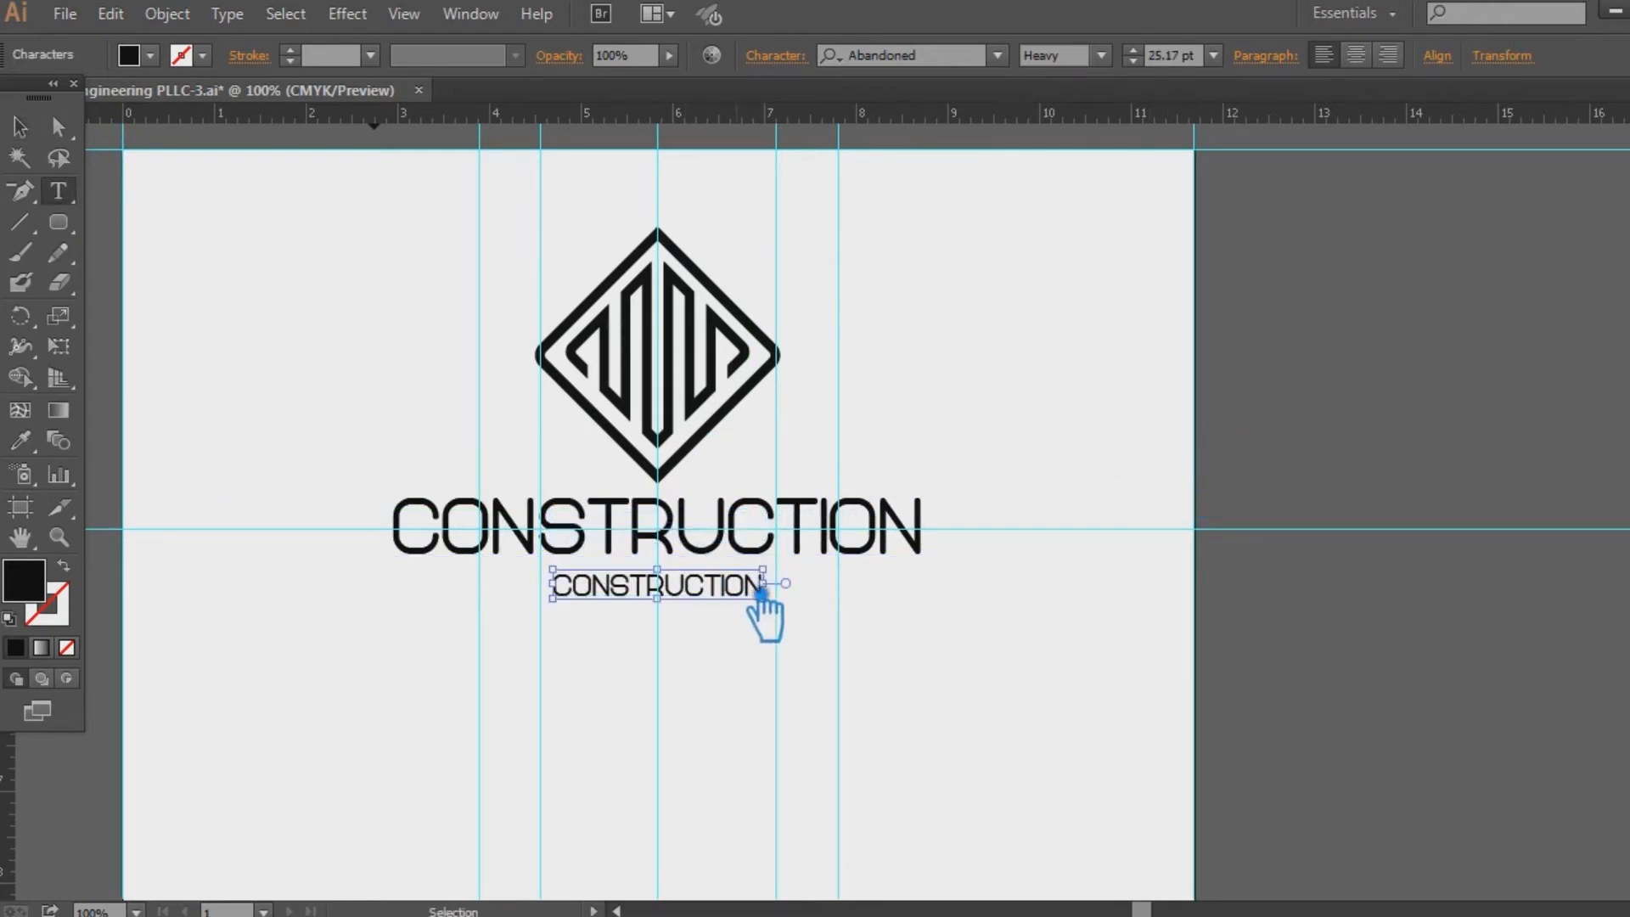
{"action": "type", "text": "TAGLINE GOES HERE"}
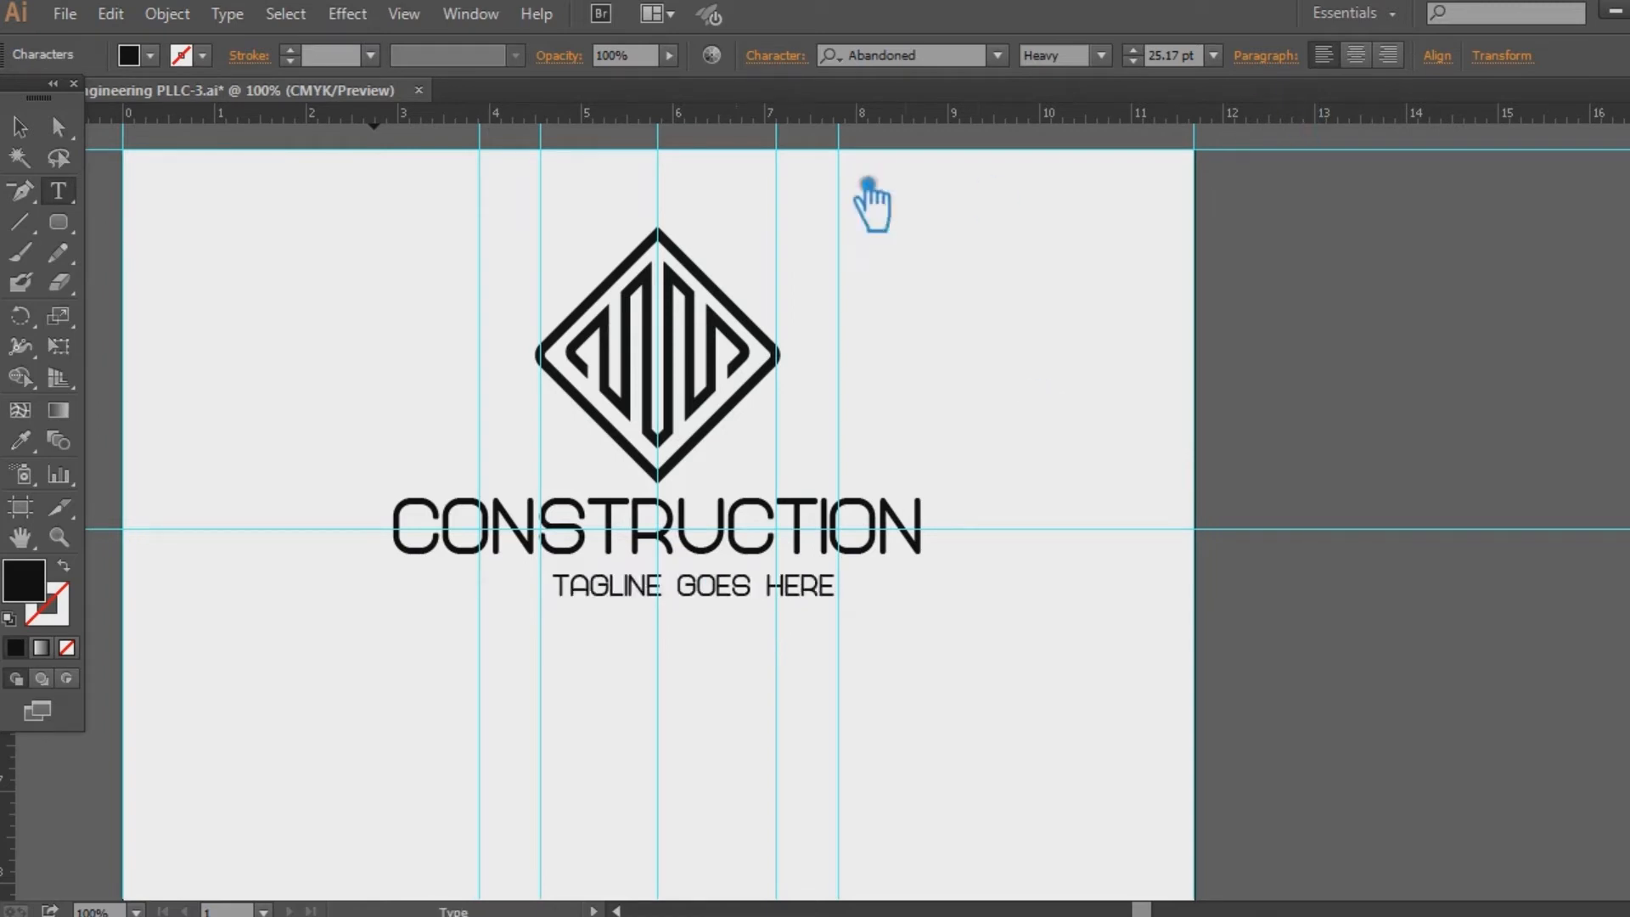
{"action": "left_click", "coordinate": [20, 127]}
{"action": "left_click", "coordinate": [1213, 55]}
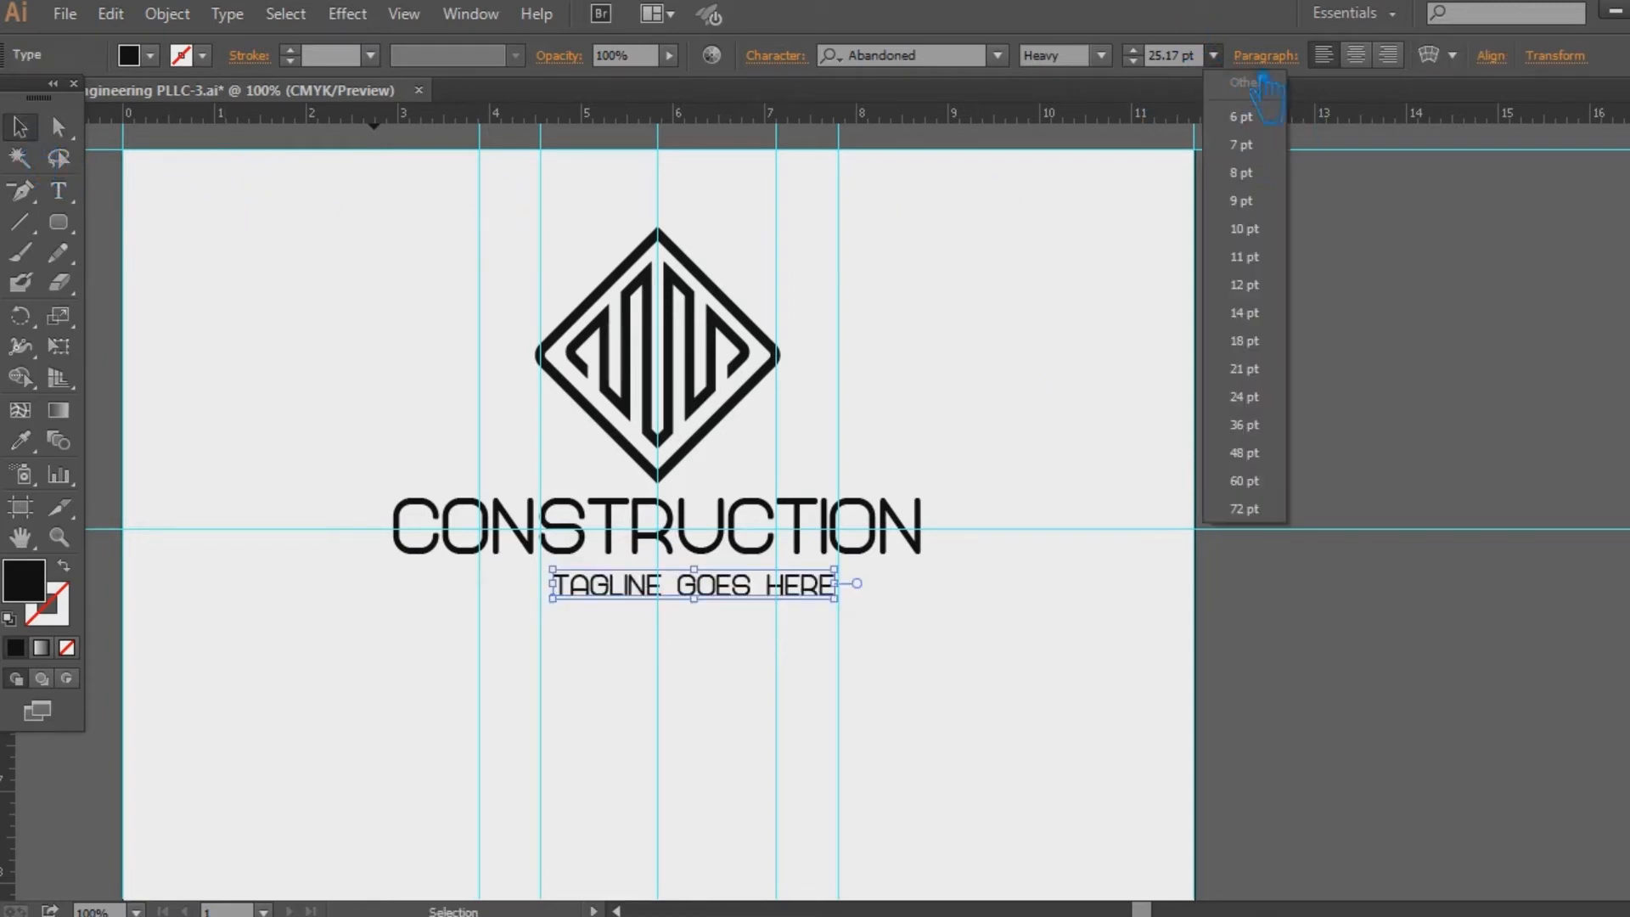
{"action": "left_click", "coordinate": [1279, 342]}
{"action": "left_click", "coordinate": [929, 528]}
{"action": "left_click", "coordinate": [671, 580]}
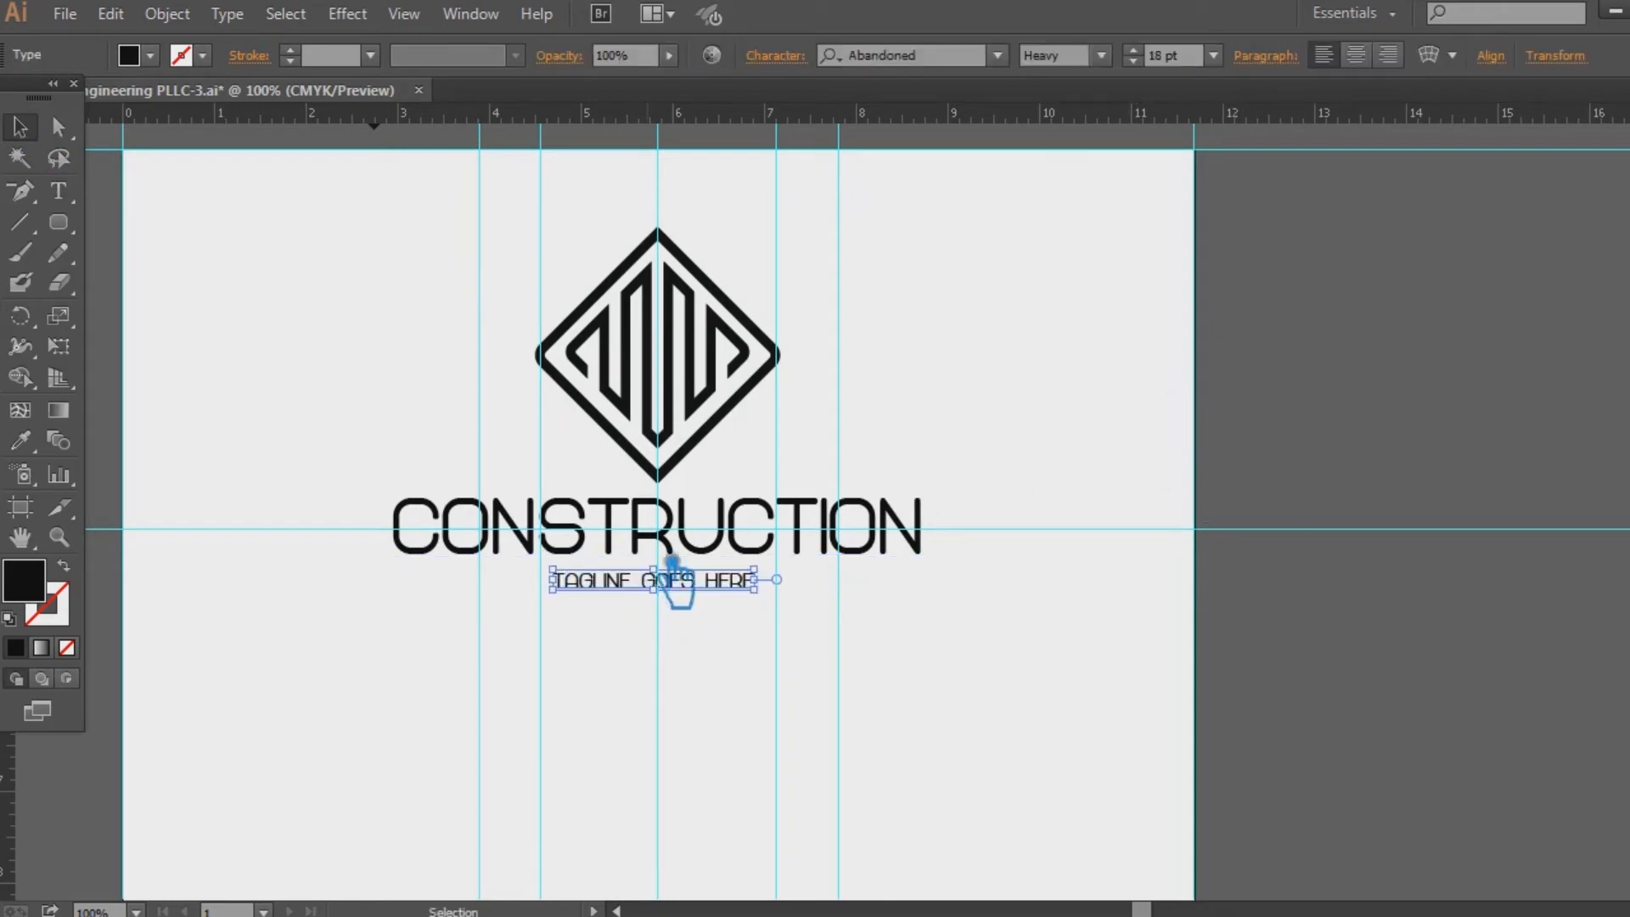
Step: Widen the tagline's letter spacing to a tracking of 400
{"action": "left_click", "coordinate": [798, 61]}
{"action": "left_click", "coordinate": [790, 245]}
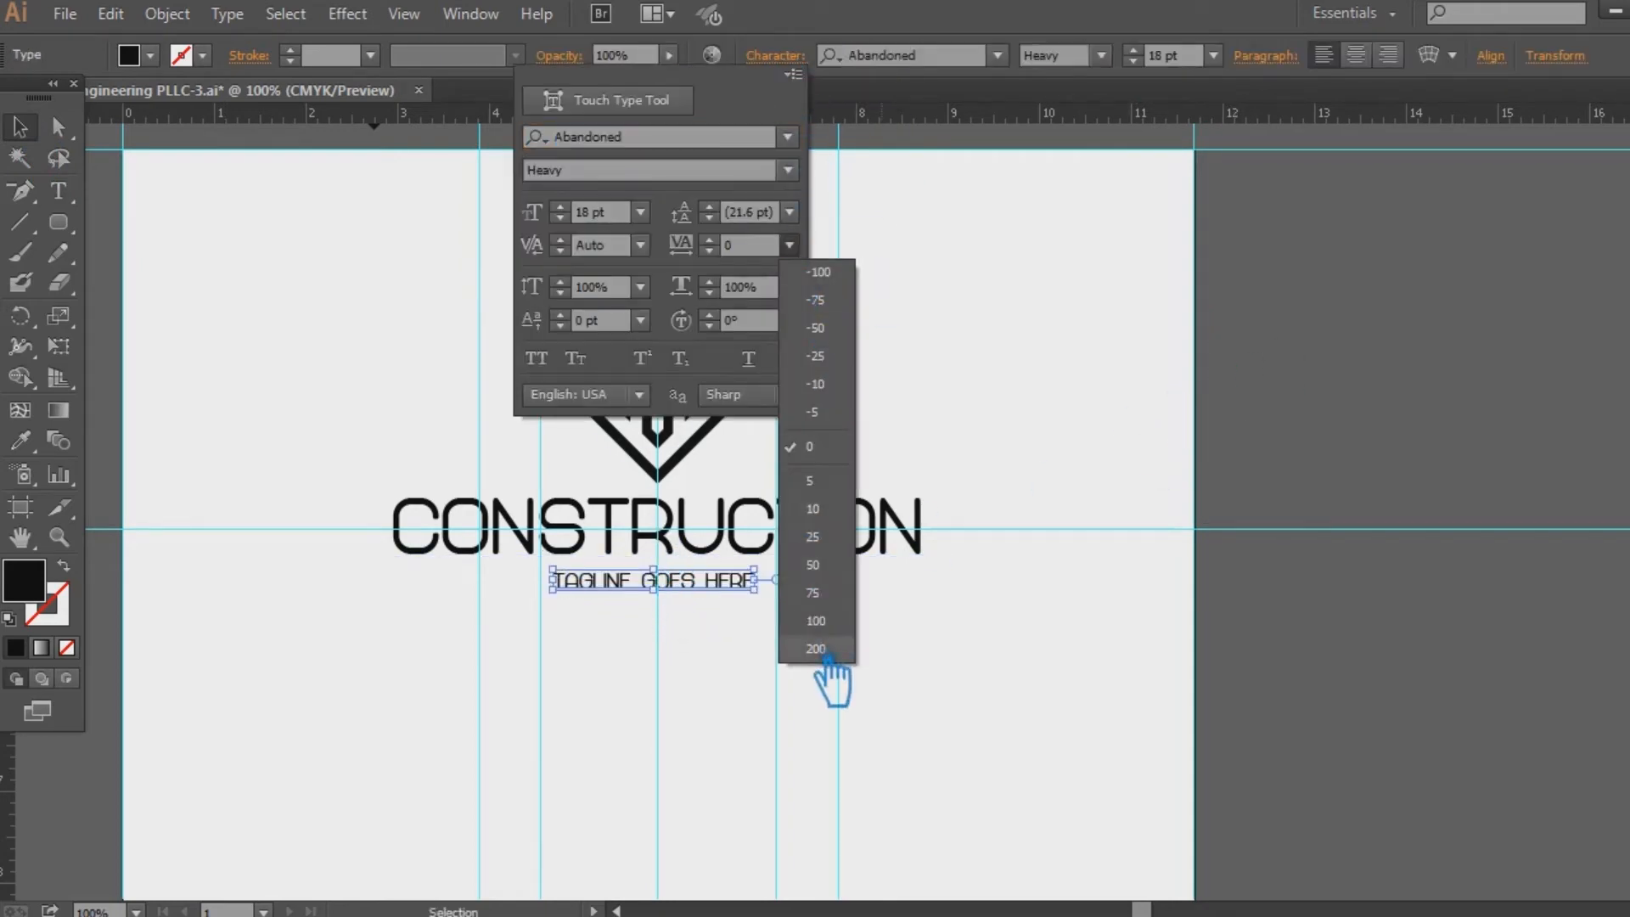
{"action": "left_click", "coordinate": [827, 662]}
{"action": "key", "text": "Return"}
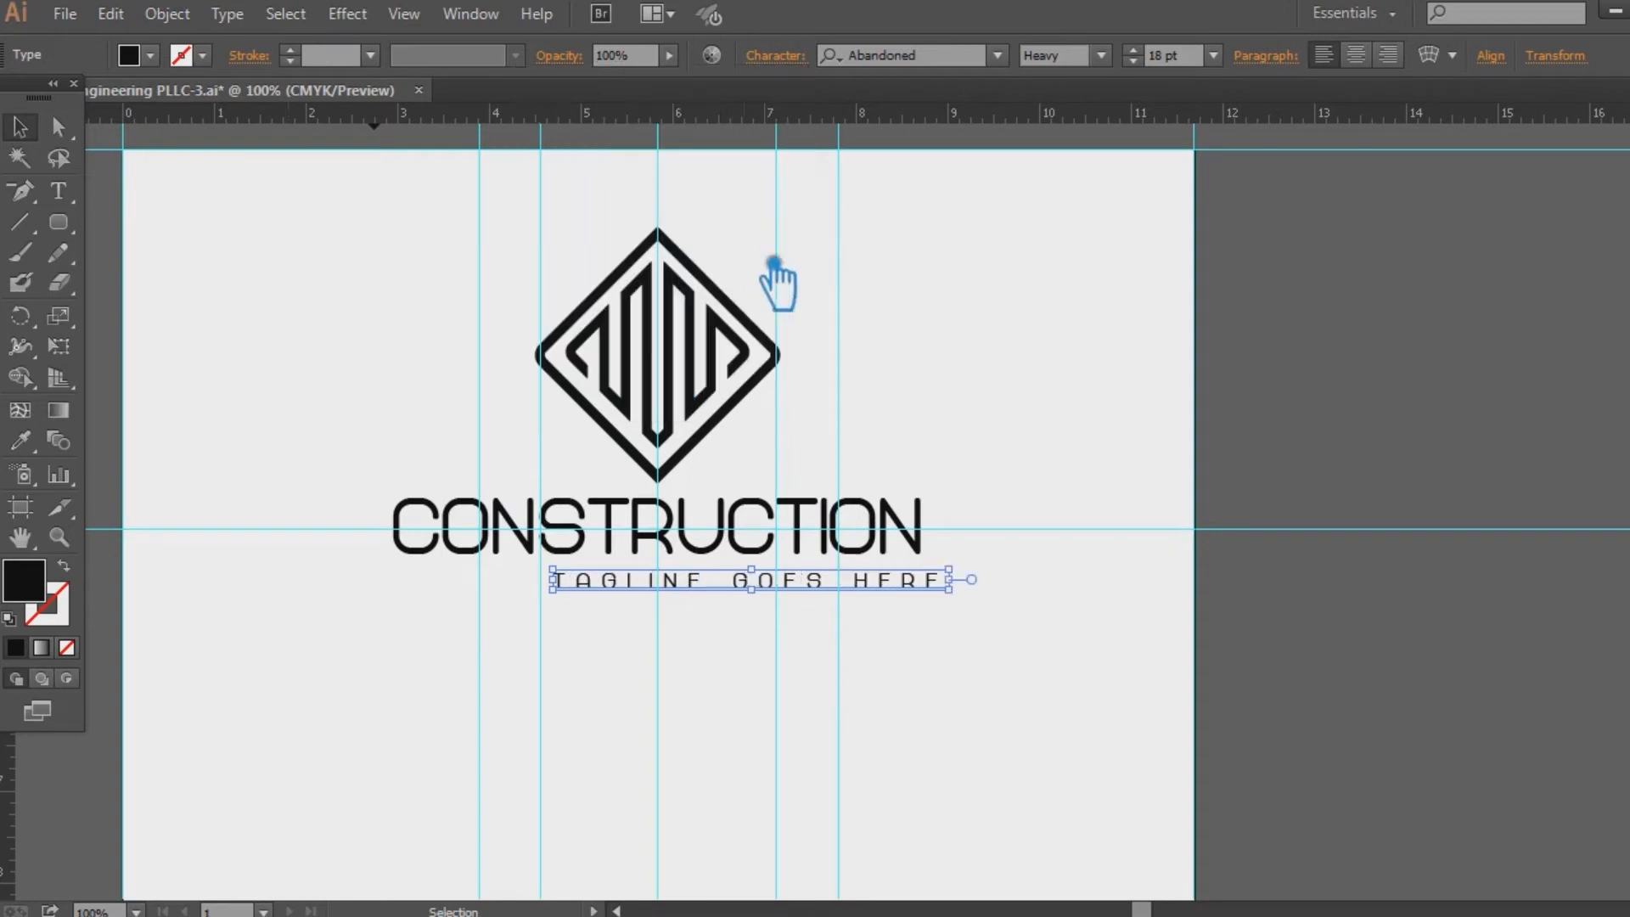
{"action": "left_click", "coordinate": [775, 55]}
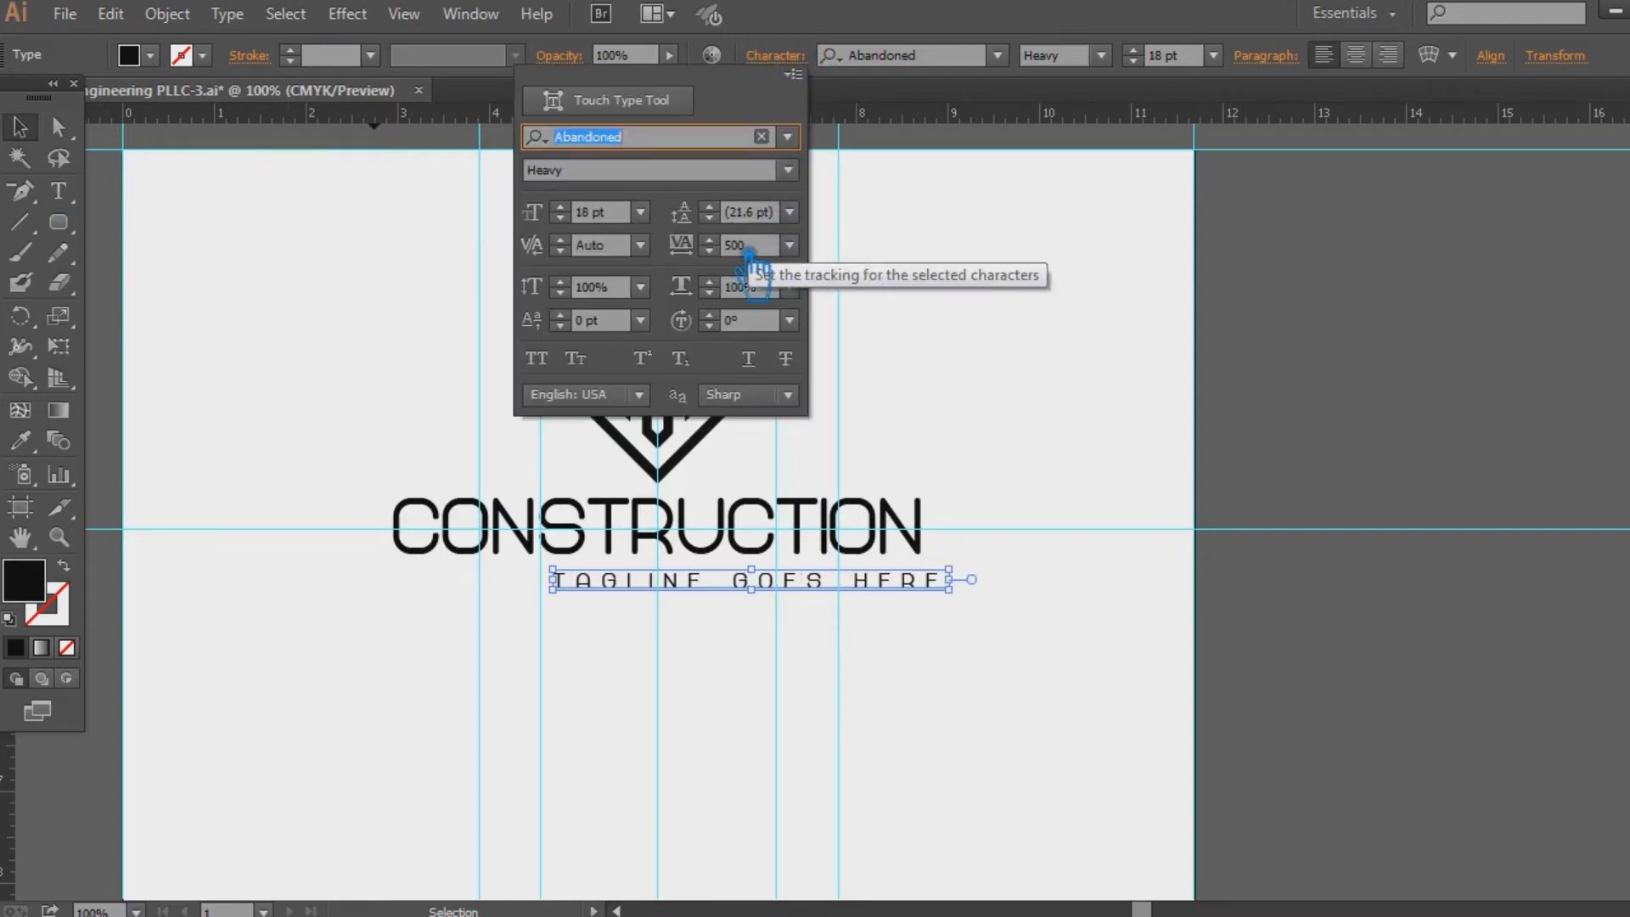
{"action": "left_click", "coordinate": [754, 253]}
{"action": "key", "text": "Return"}
Step: Set the tracking of the tagline's last letter to 0 to remove the trailing space
{"action": "left_click", "coordinate": [57, 191]}
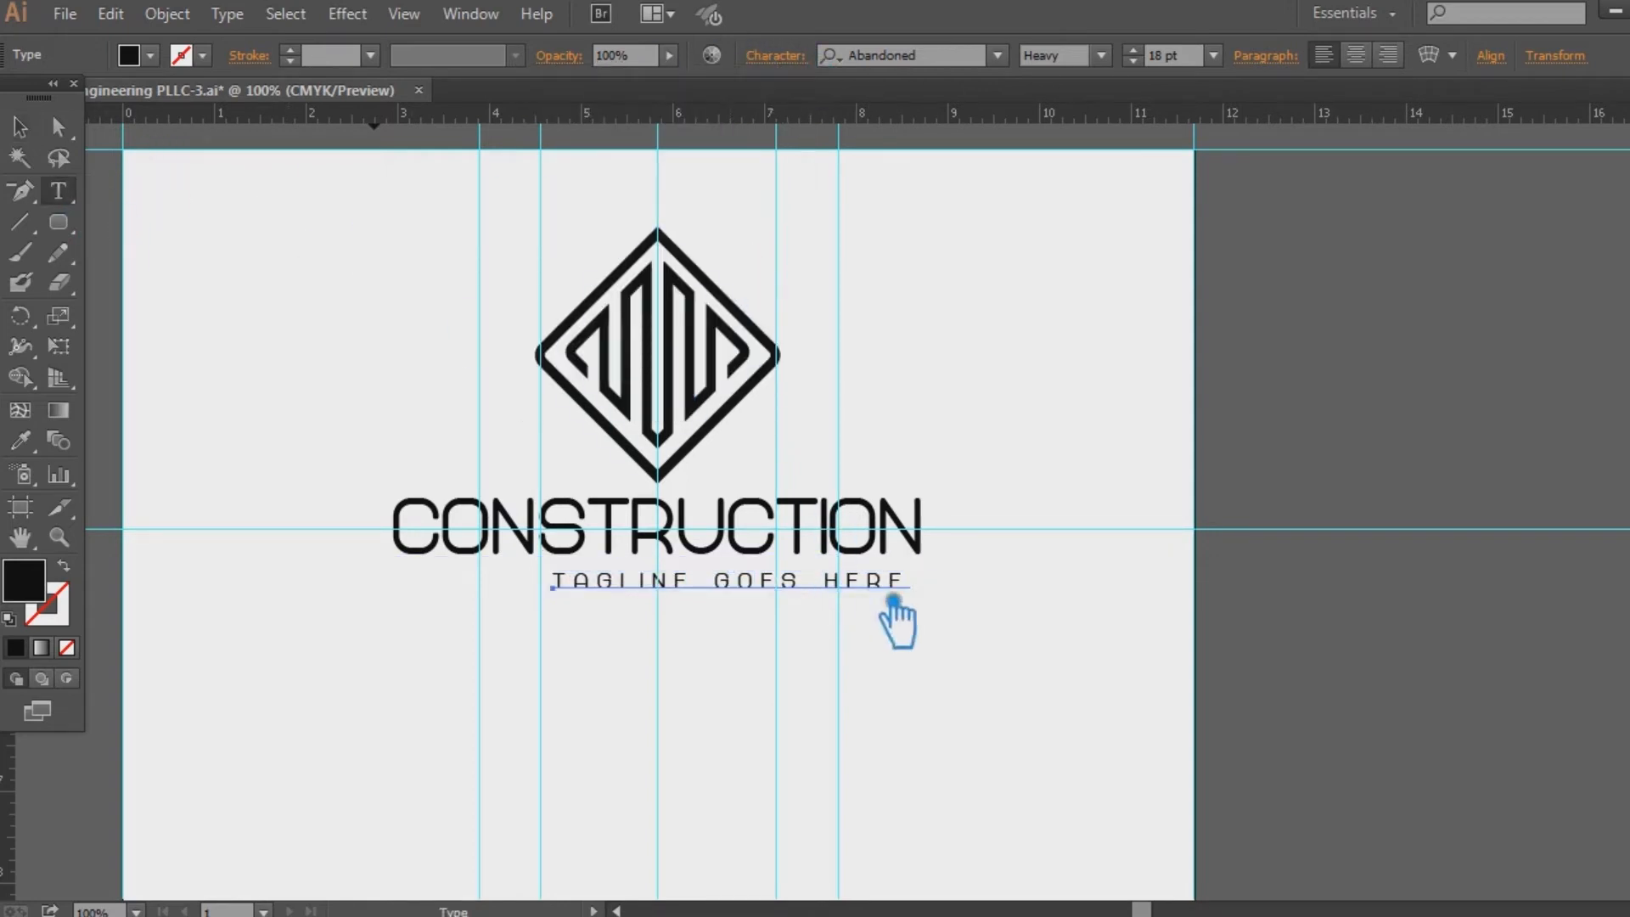
{"action": "left_click_drag", "start_coordinate": [910, 590], "coordinate": [955, 592]}
{"action": "left_click", "coordinate": [793, 56]}
{"action": "left_click", "coordinate": [791, 246]}
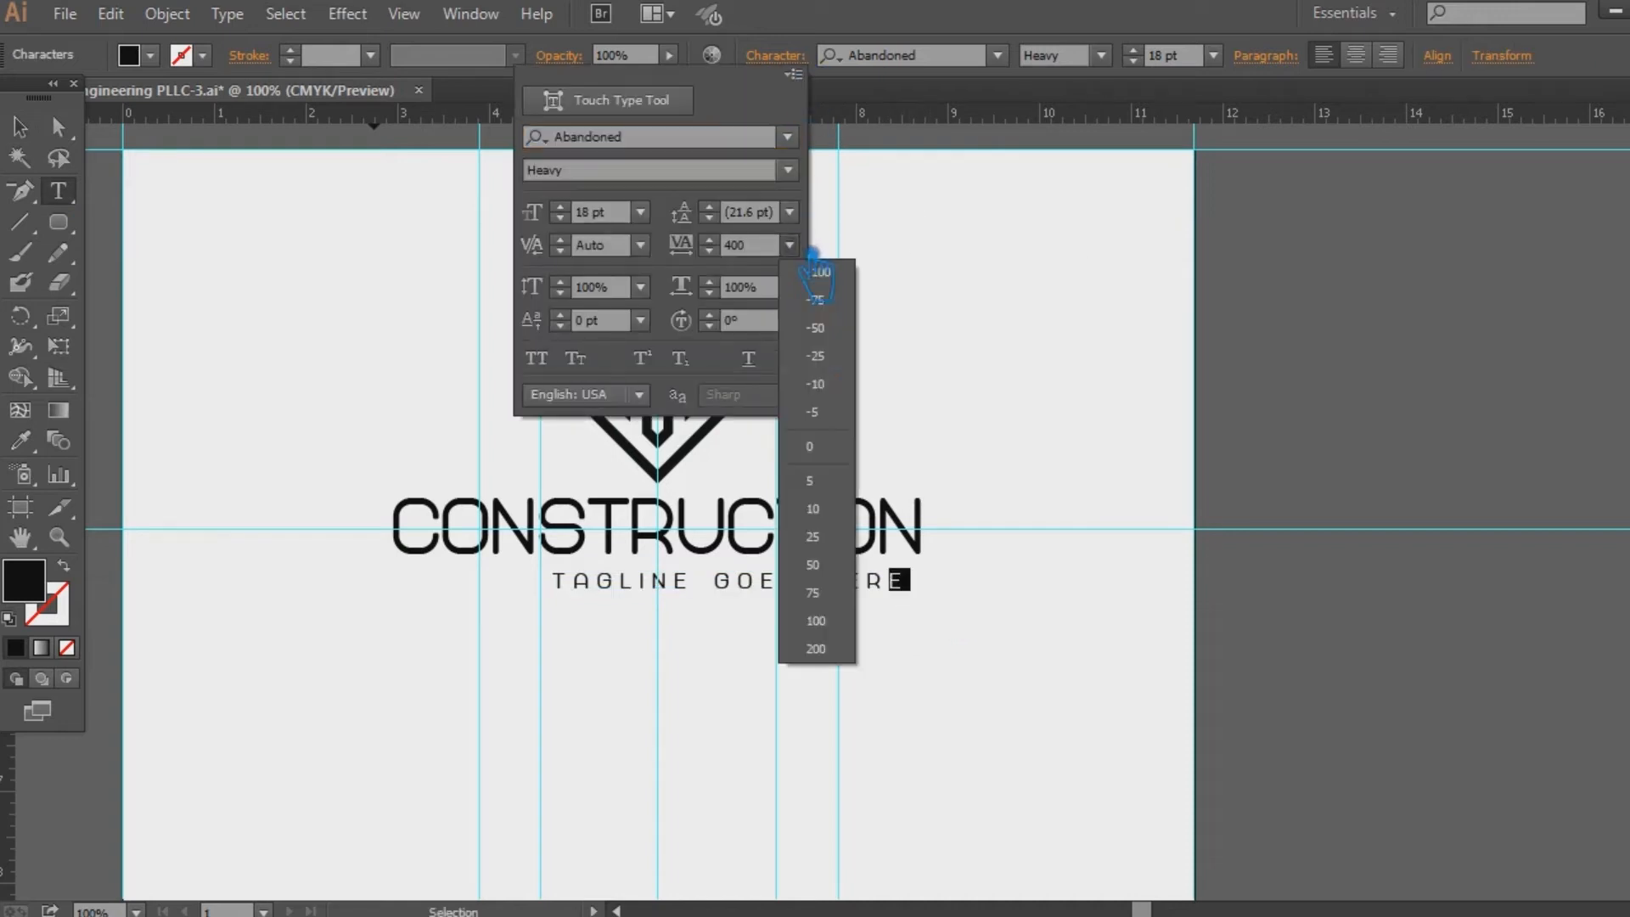
{"action": "left_click", "coordinate": [819, 443]}
{"action": "left_click", "coordinate": [952, 12]}
{"action": "left_click", "coordinate": [22, 128]}
{"action": "left_click", "coordinate": [842, 265]}
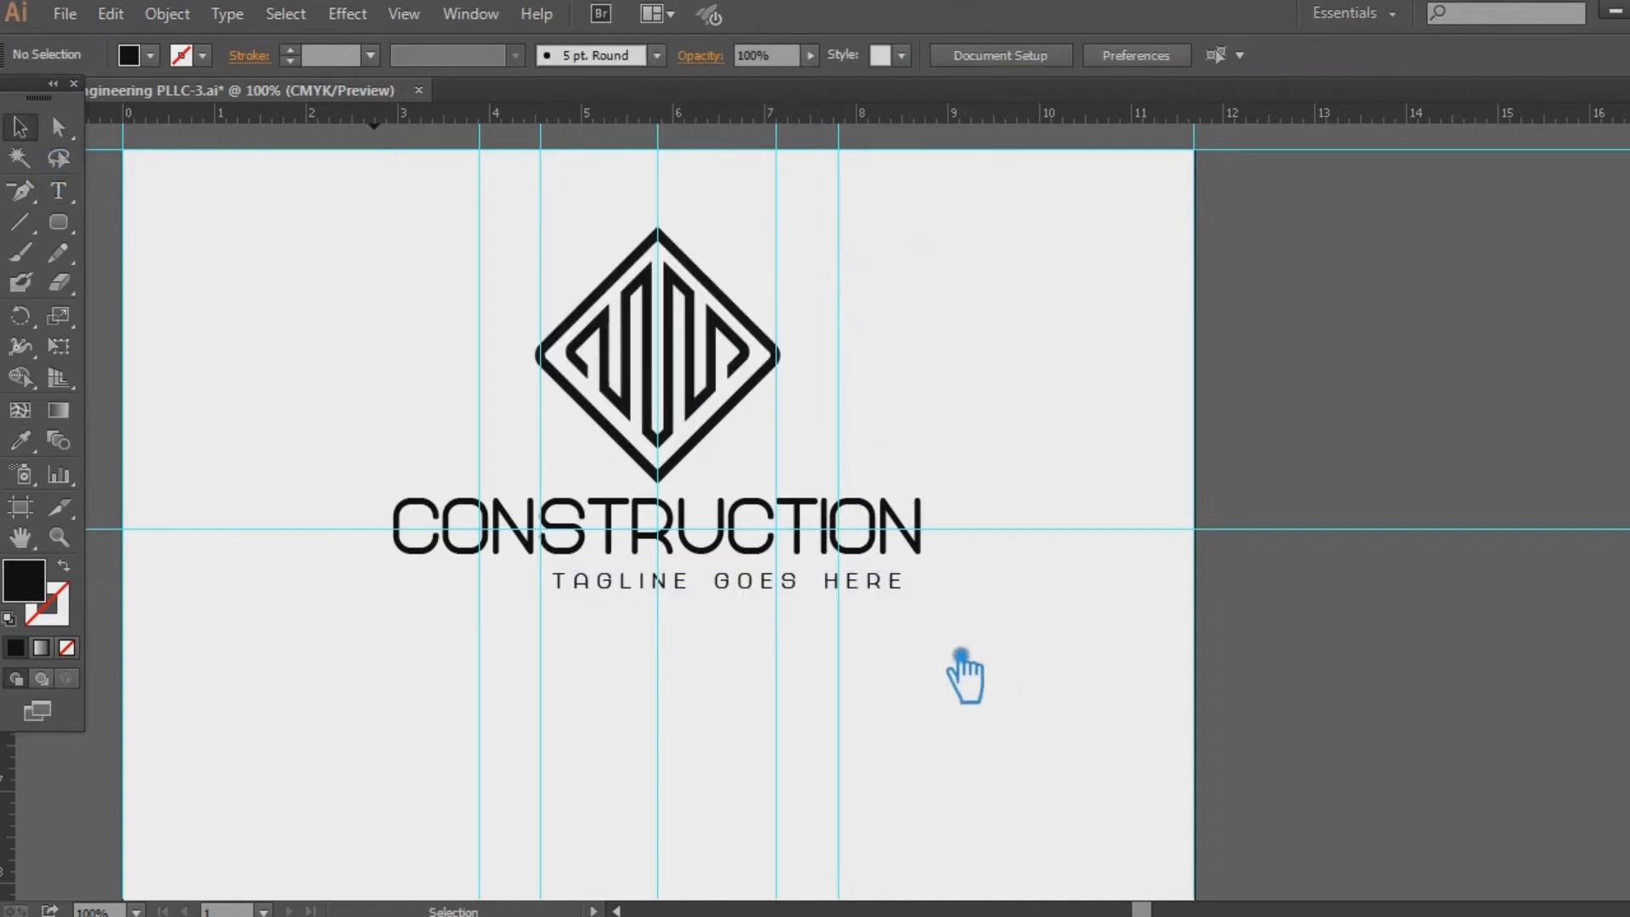
Step: Align the diamond, the CONSTRUCTION text and the tagline by their horizontal centres
{"action": "left_click_drag", "start_coordinate": [946, 650], "coordinate": [256, 122]}
{"action": "left_click", "coordinate": [796, 245]}
{"action": "left_click_drag", "start_coordinate": [1070, 671], "coordinate": [244, 250]}
{"action": "left_click", "coordinate": [848, 56]}
{"action": "left_click", "coordinate": [1029, 345]}
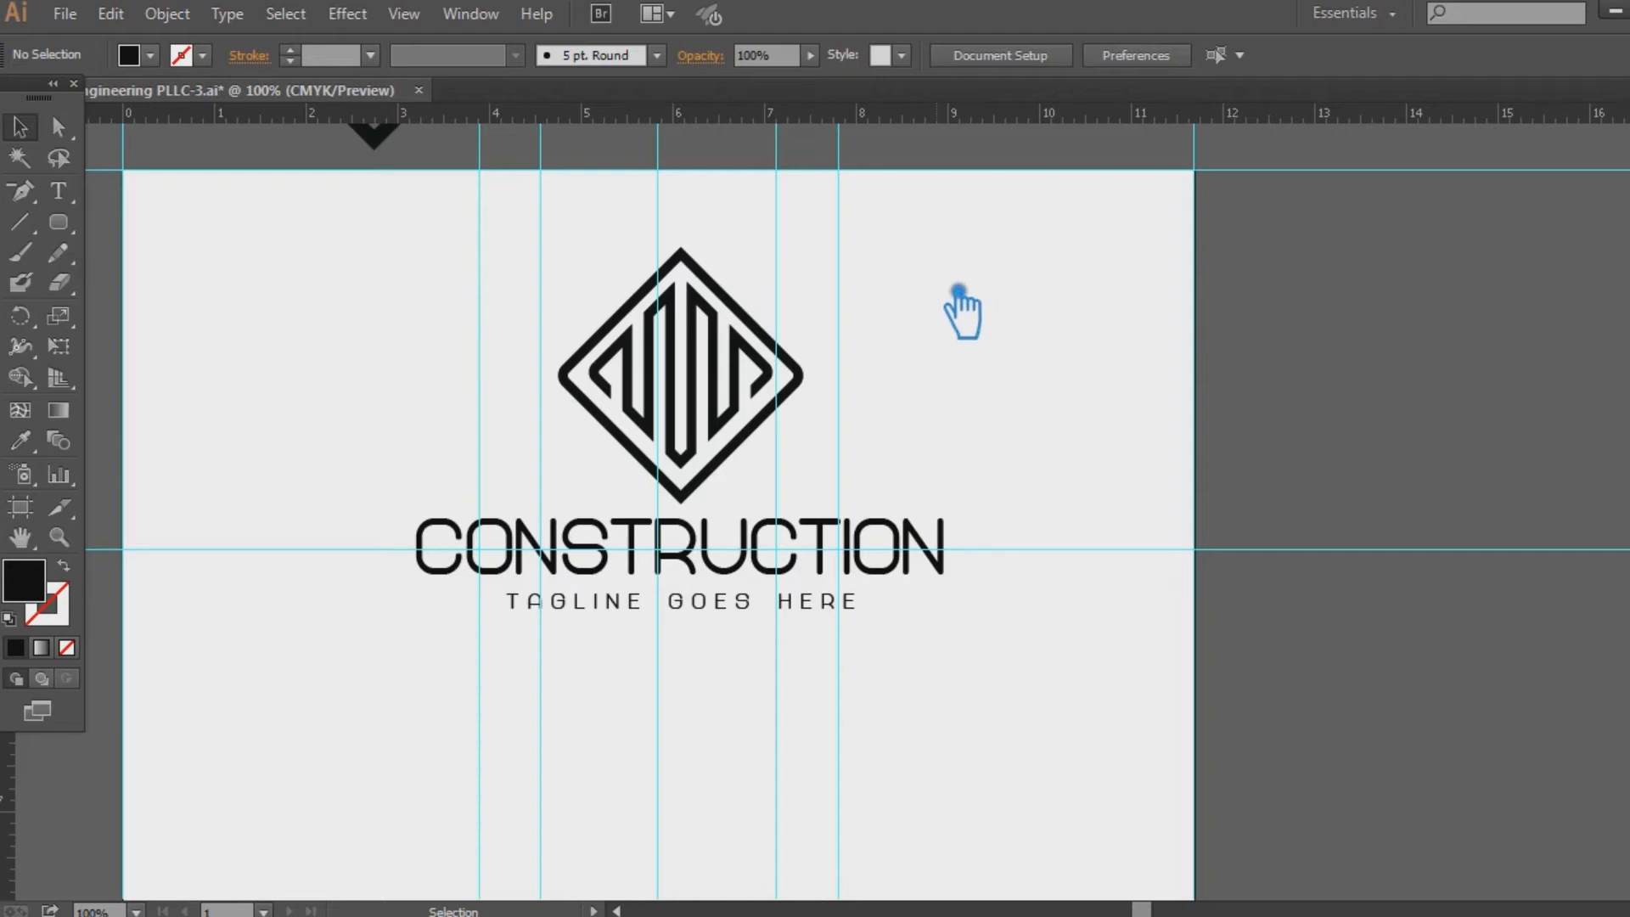
Step: Move the CONSTRUCTION text down slightly and tighten its tracking to -25
{"action": "left_click", "coordinate": [832, 552]}
{"action": "left_click", "coordinate": [939, 666]}
{"action": "left_click", "coordinate": [764, 564]}
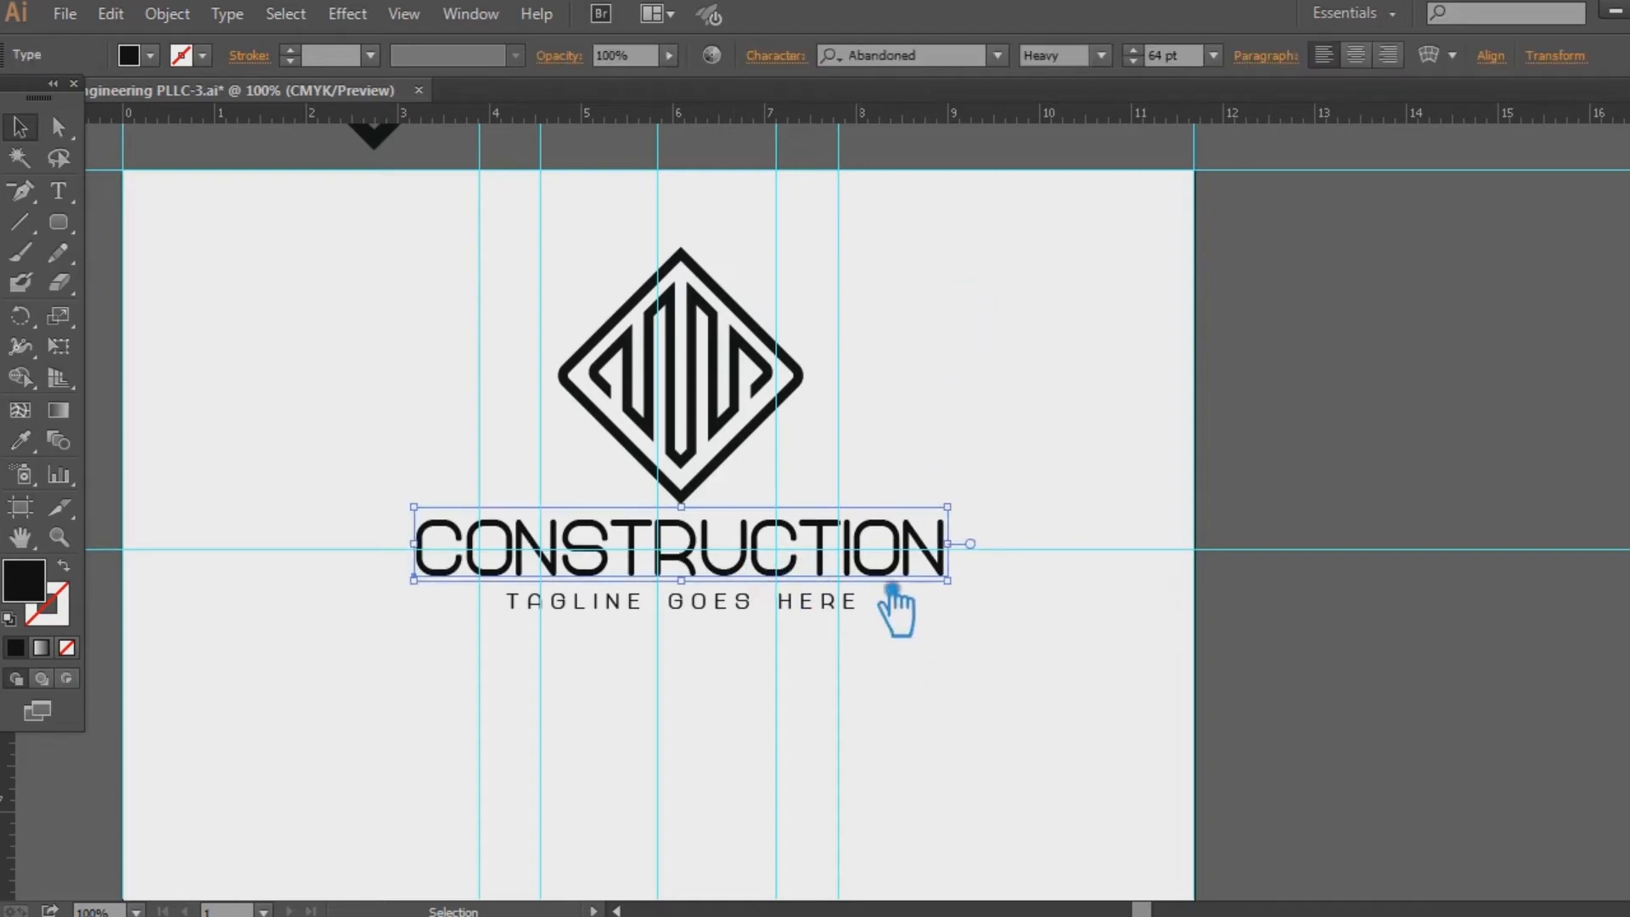
{"action": "left_click", "coordinate": [934, 666]}
{"action": "left_click", "coordinate": [790, 522]}
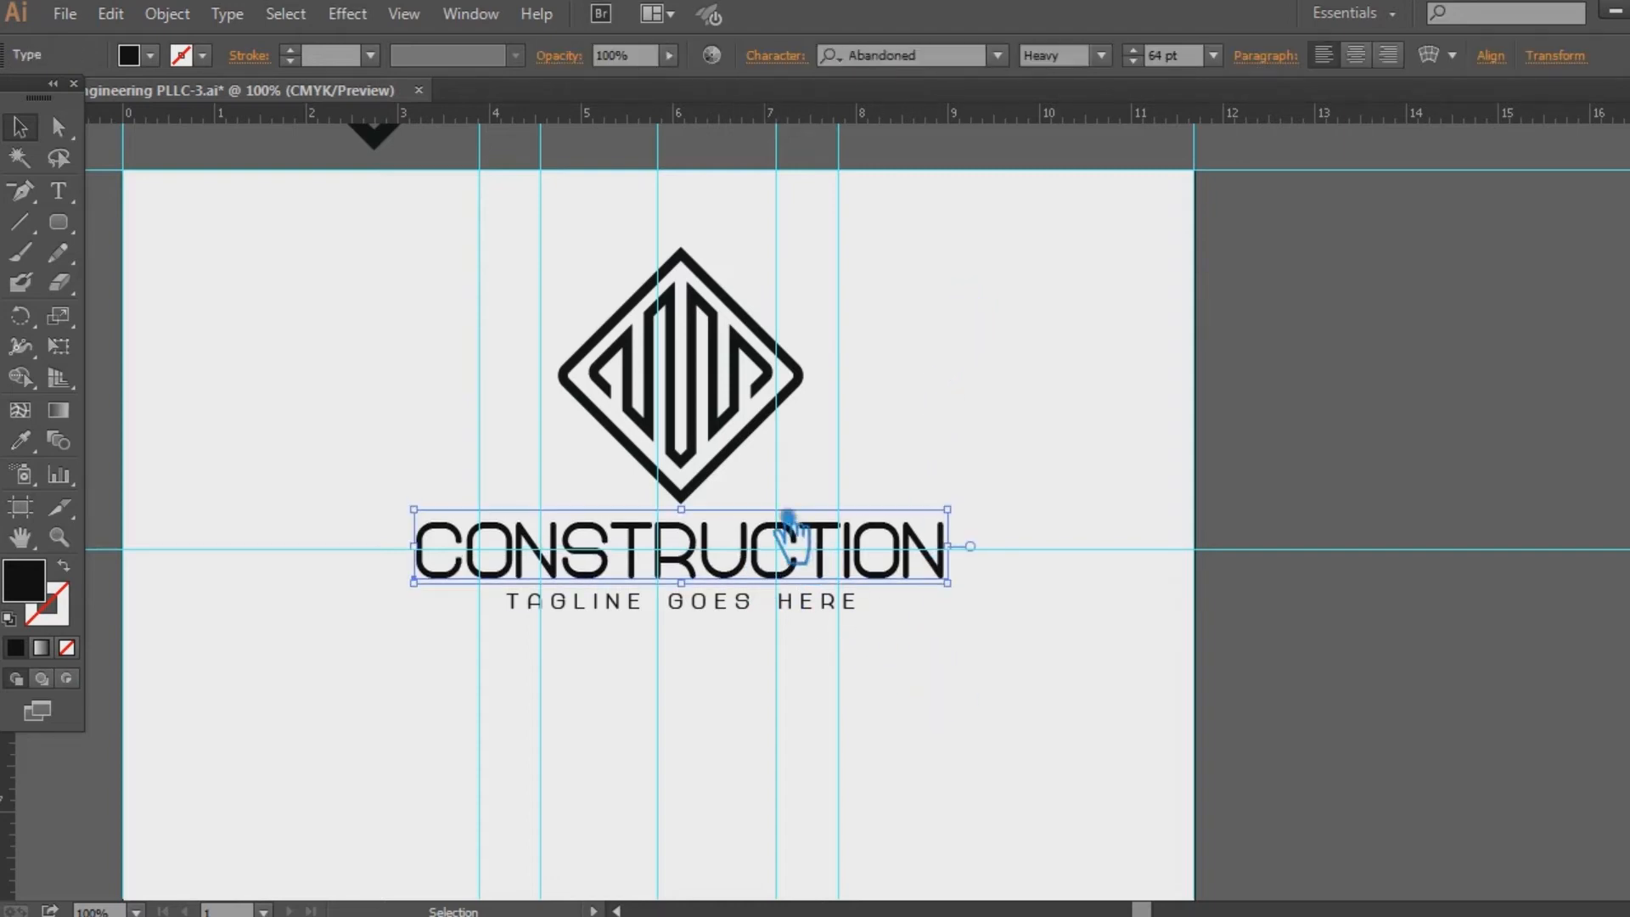
{"action": "left_click", "coordinate": [813, 58]}
{"action": "left_click", "coordinate": [790, 246]}
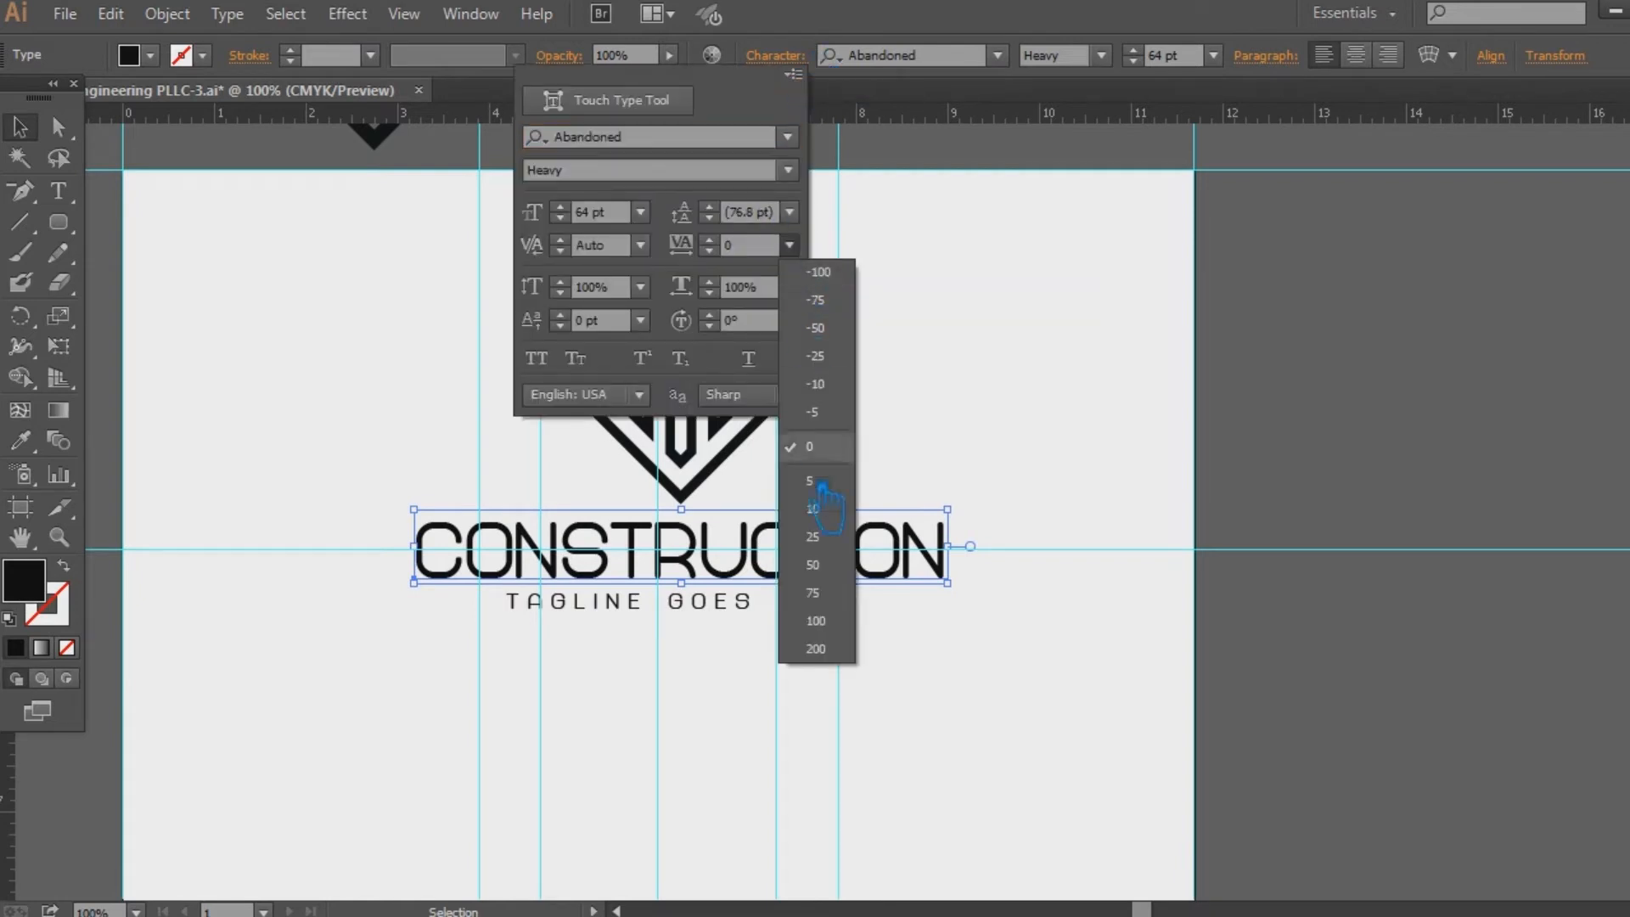
{"action": "left_click", "coordinate": [838, 360]}
{"action": "left_click", "coordinate": [985, 496]}
{"action": "left_click", "coordinate": [883, 543]}
{"action": "left_click", "coordinate": [1058, 515]}
{"action": "left_click_drag", "start_coordinate": [996, 675], "coordinate": [430, 557]}
{"action": "left_click", "coordinate": [947, 488]}
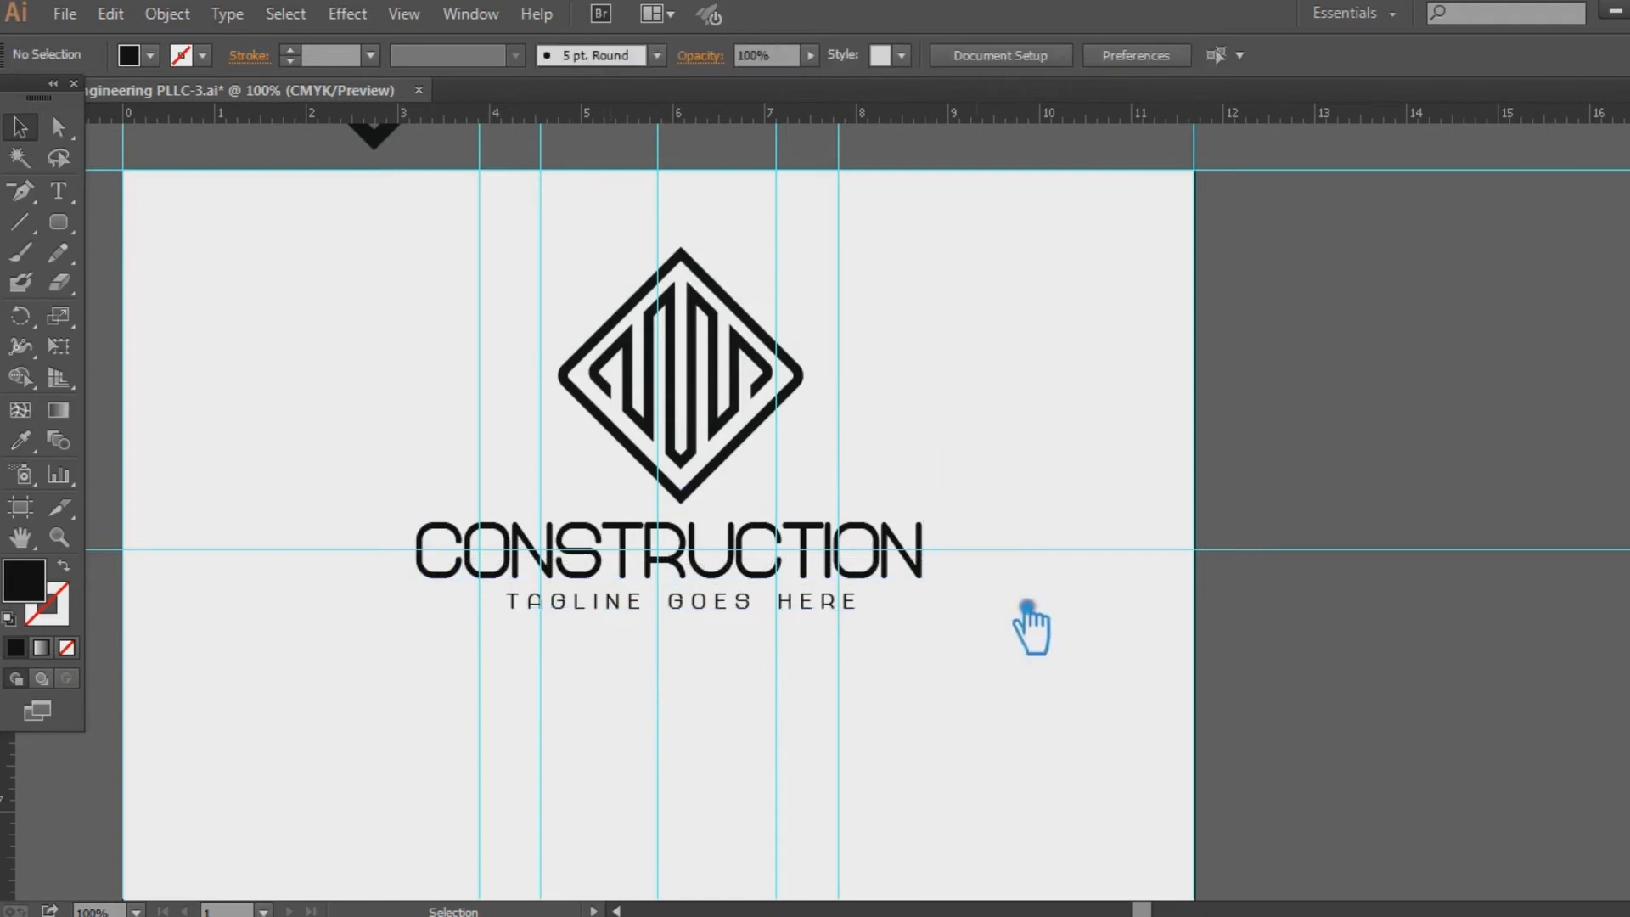
Step: Re-centre the diamond and both text lines horizontally on each other and nudge them left onto the middle vertical guide
{"action": "left_click_drag", "start_coordinate": [997, 666], "coordinate": [440, 236]}
{"action": "left_click", "coordinate": [848, 56]}
{"action": "key", "text": "Left"}
{"action": "key", "text": "Left"}
{"action": "key", "text": "Left"}
{"action": "key", "text": "Left"}
{"action": "key", "text": "Left"}
{"action": "key", "text": "Left"}
{"action": "key", "text": "Left"}
{"action": "key", "text": "Left"}
{"action": "key", "text": "Left"}
{"action": "key", "text": "Left"}
{"action": "key", "text": "Left"}
{"action": "key", "text": "Left"}
{"action": "key", "text": "Left"}
{"action": "key", "text": "Left"}
{"action": "key", "text": "Left"}
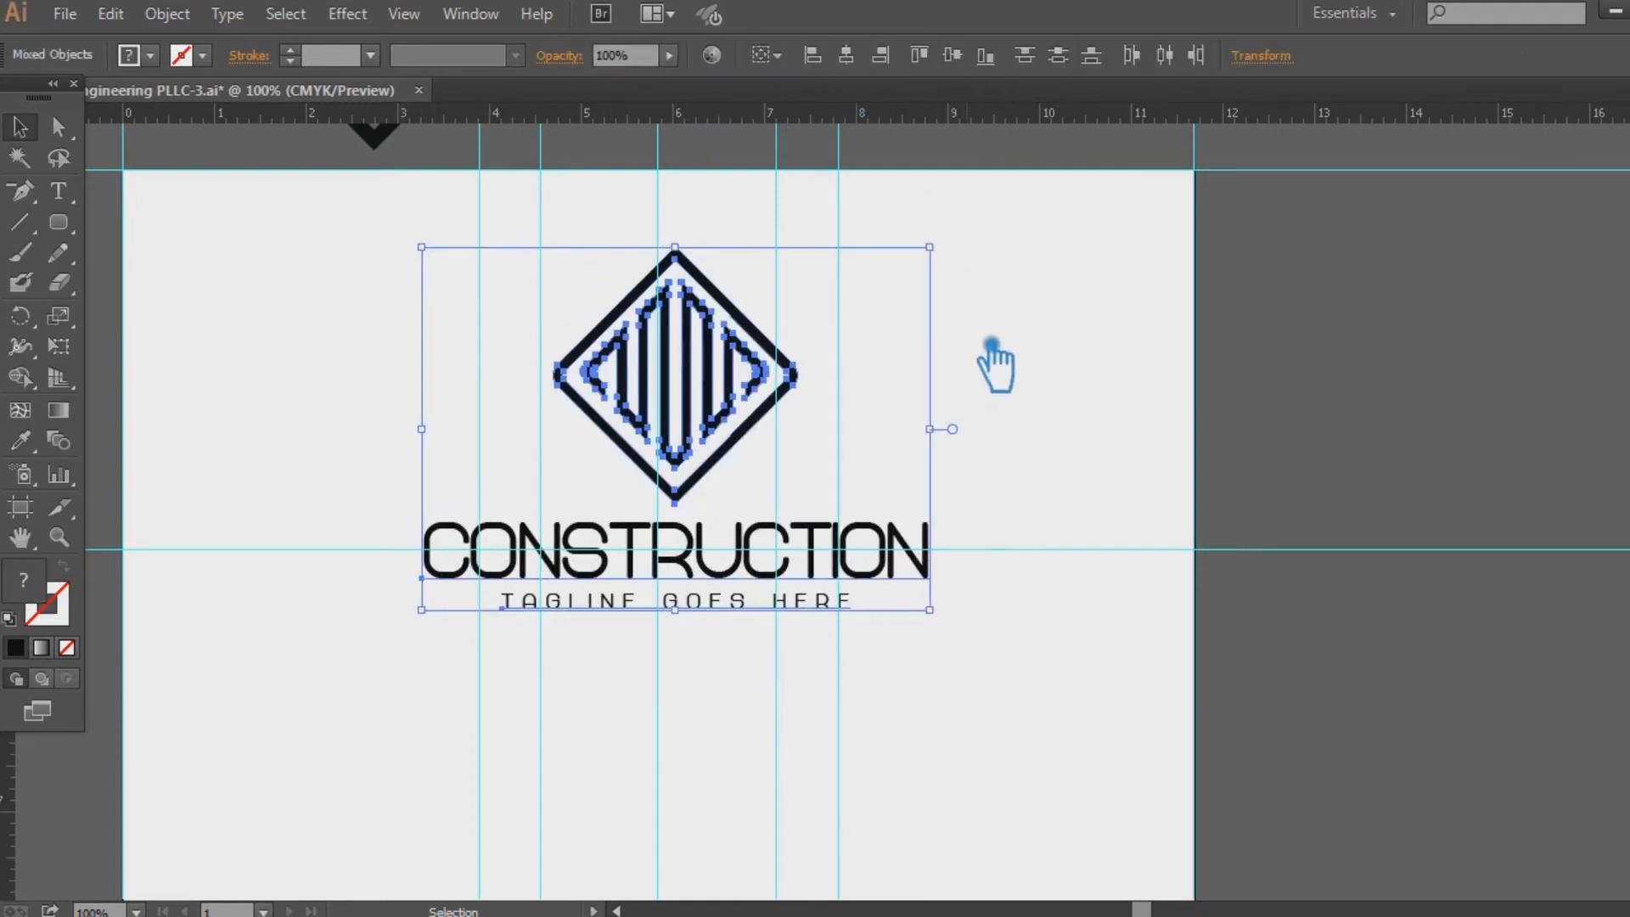
{"action": "left_click", "coordinate": [1044, 329]}
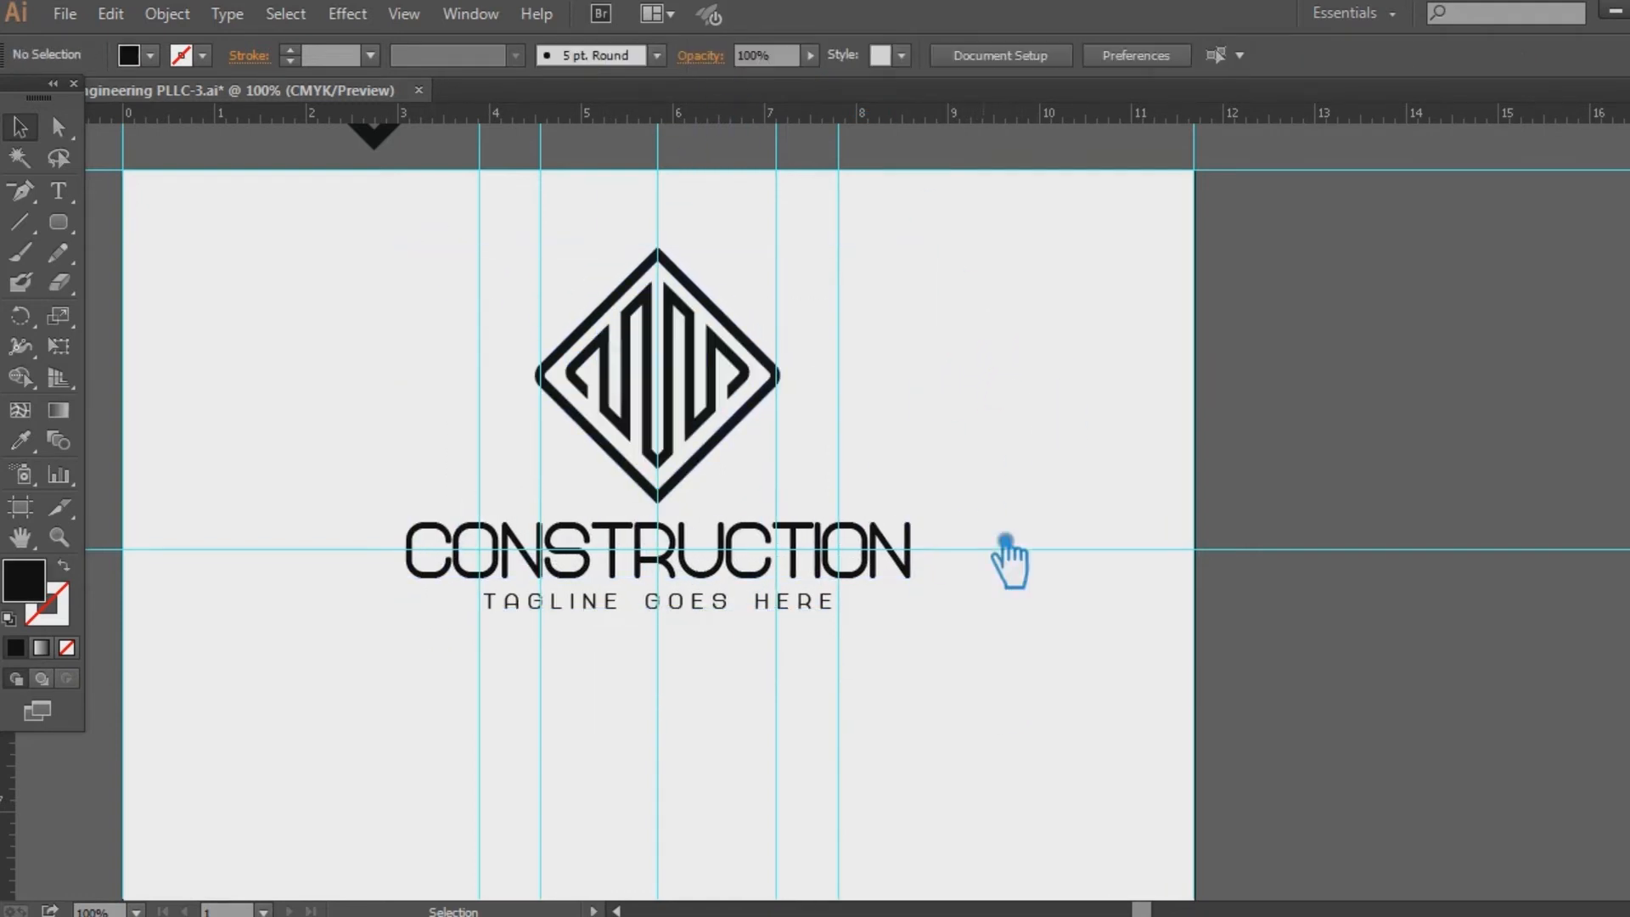
Step: Change the font of both the CONSTRUCTION text and the tagline to abeatbyKai
{"action": "left_click_drag", "start_coordinate": [951, 670], "coordinate": [389, 560]}
{"action": "left_click", "coordinate": [950, 65]}
{"action": "key", "text": "Down"}
{"action": "key", "text": "Down"}
{"action": "key", "text": "Down"}
{"action": "key", "text": "Down"}
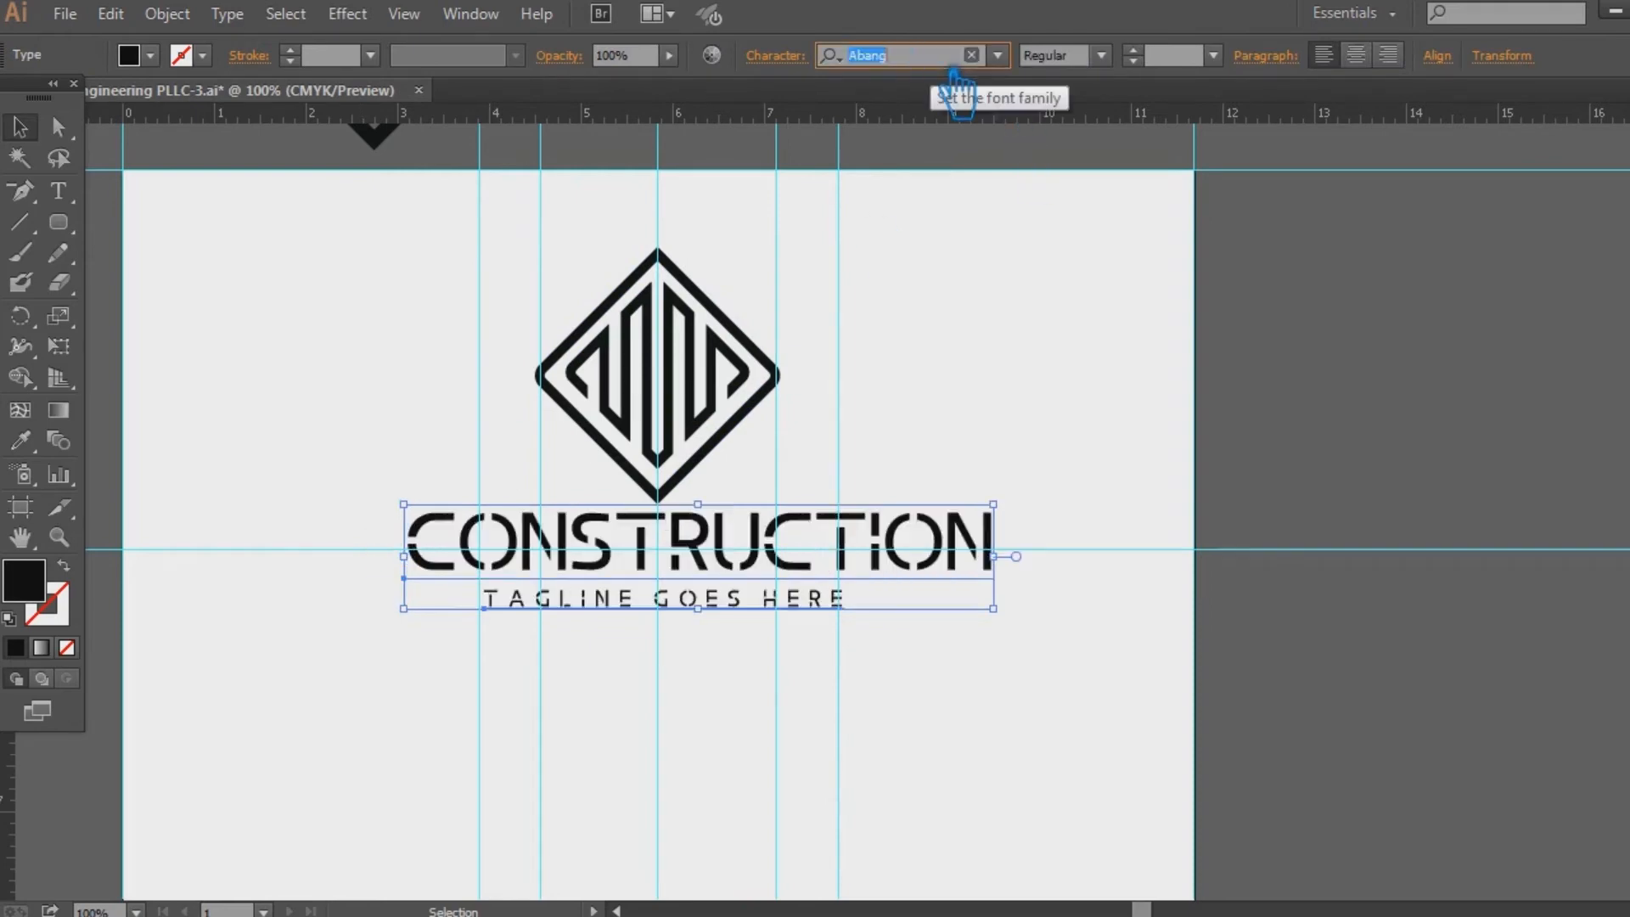
{"action": "key", "text": "Down"}
{"action": "key", "text": "Down"}
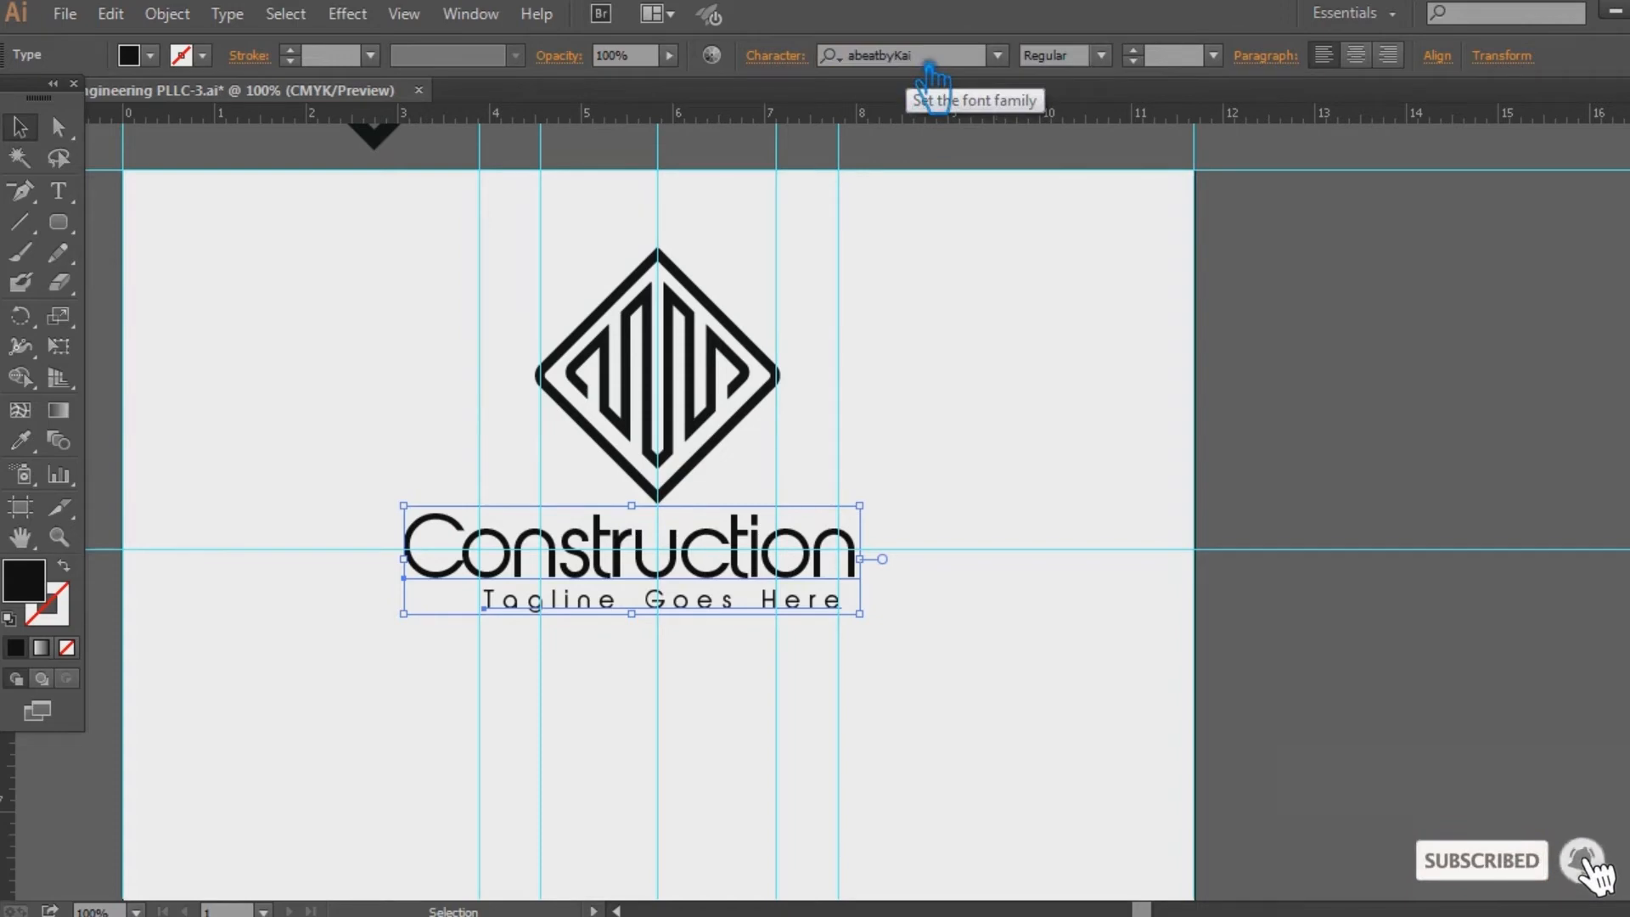
Step: Apply All Caps to the CONSTRUCTION text and the tagline
{"action": "left_click", "coordinate": [774, 56]}
{"action": "left_click", "coordinate": [539, 357]}
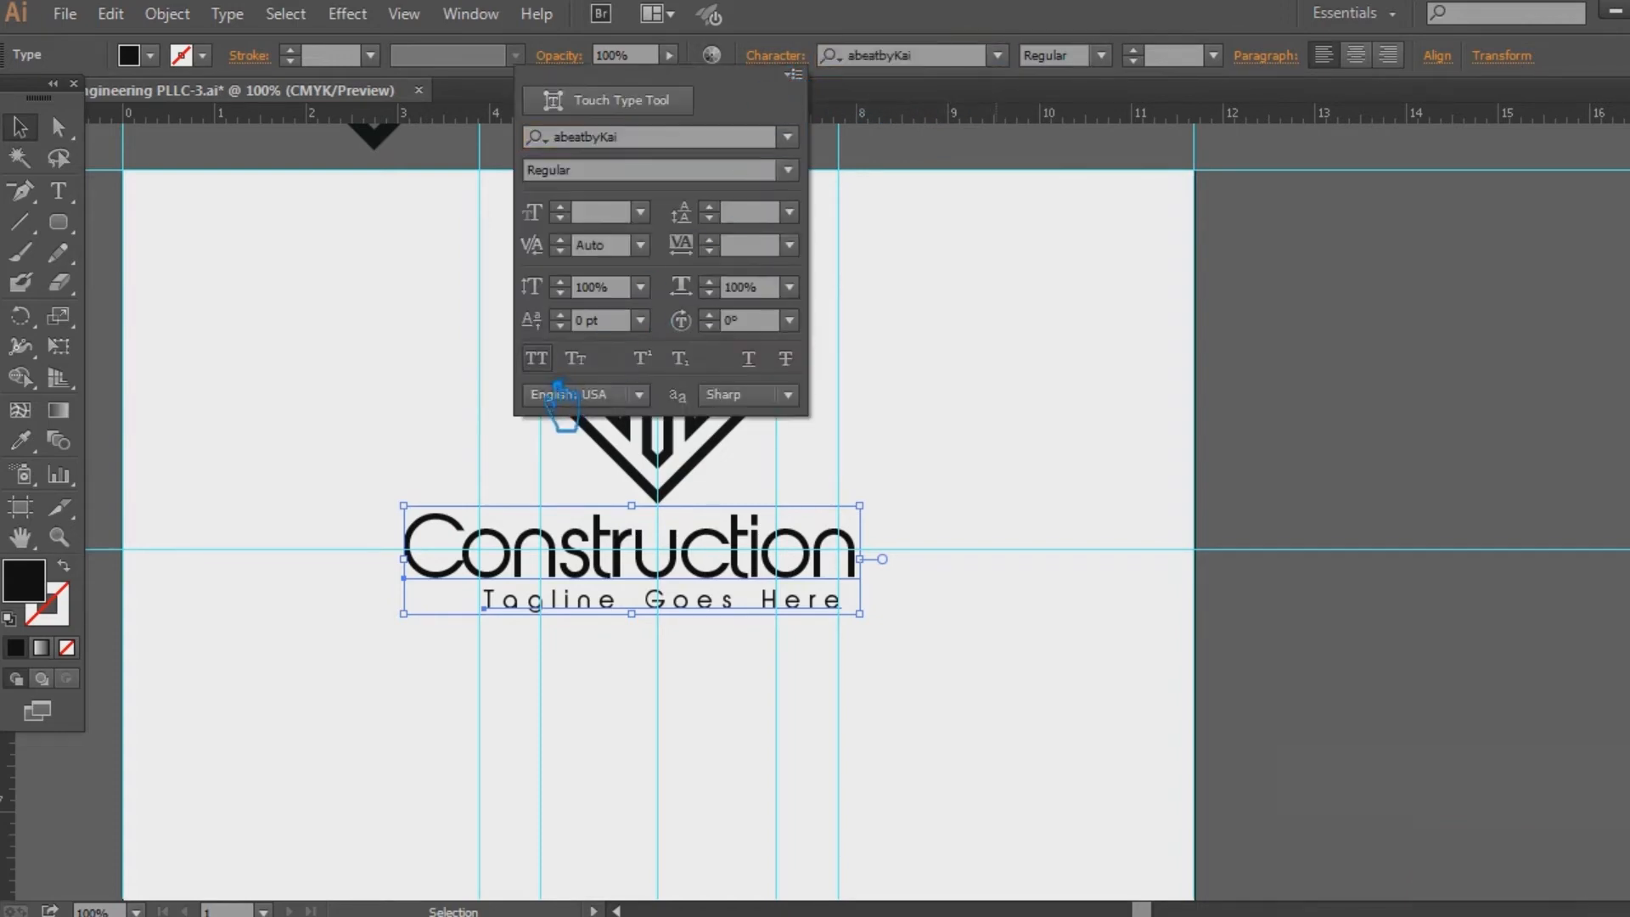
{"action": "left_click", "coordinate": [1008, 448]}
{"action": "left_click", "coordinate": [1029, 440]}
{"action": "left_click", "coordinate": [848, 551]}
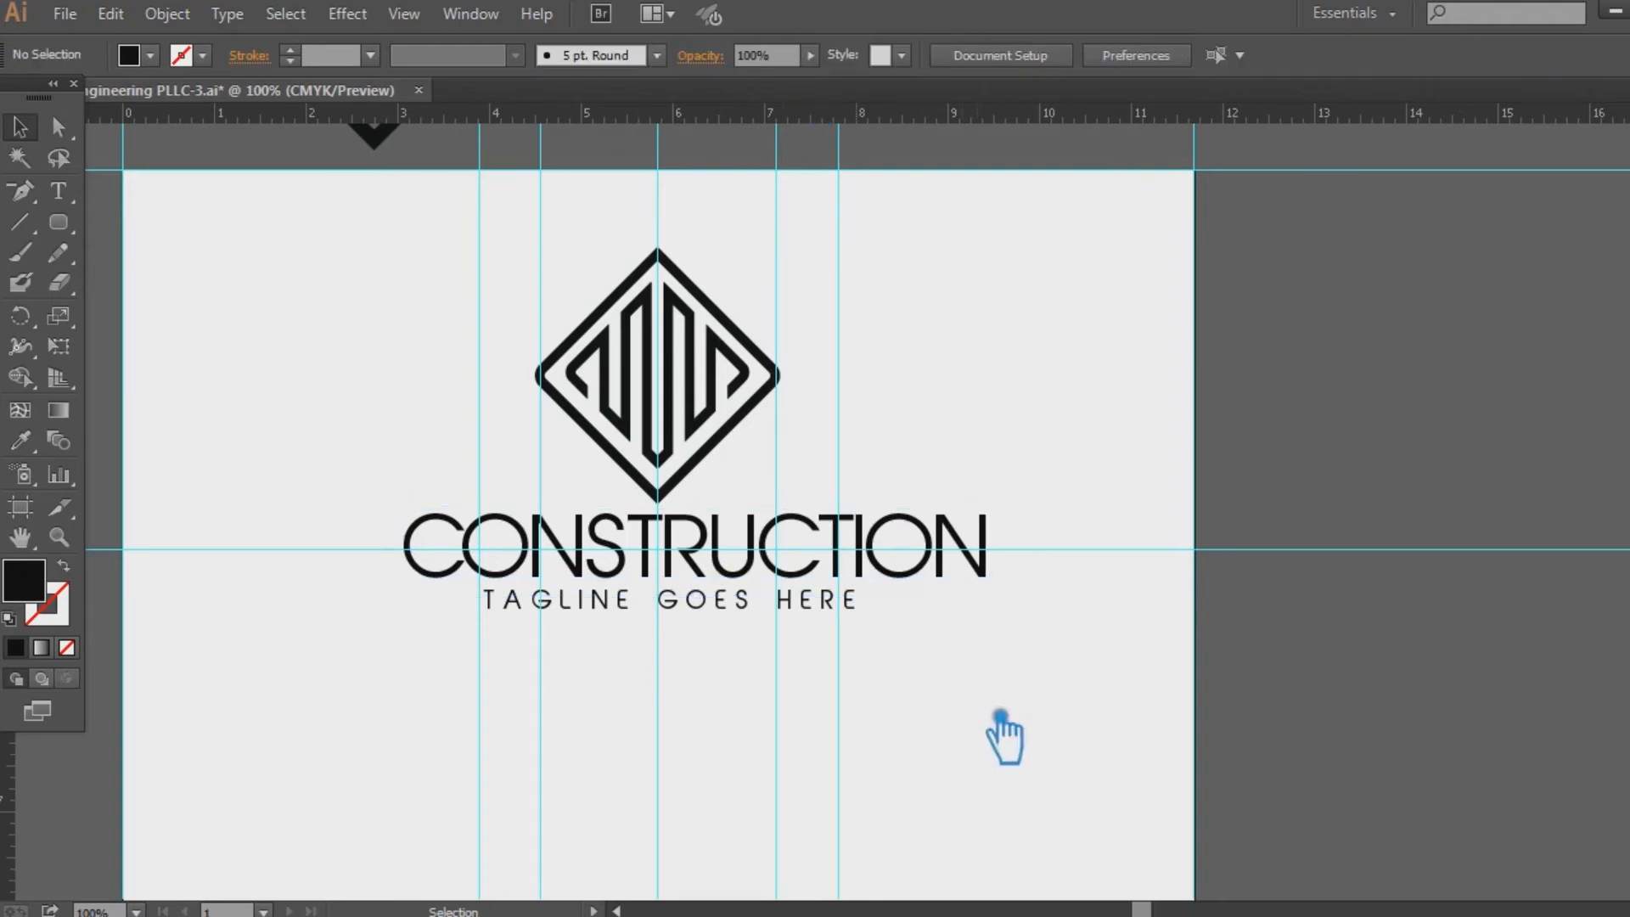
Step: Align the diamond with the restyled text lines by horizontal centres and shift everything left onto the middle vertical guide
{"action": "left_click_drag", "start_coordinate": [1001, 739], "coordinate": [355, 316]}
{"action": "left_click", "coordinate": [845, 56]}
{"action": "key", "text": "Left"}
{"action": "key", "text": "Left"}
{"action": "key", "text": "Left"}
{"action": "key", "text": "Left"}
{"action": "key", "text": "Left"}
{"action": "key", "text": "Left"}
{"action": "key", "text": "Left"}
{"action": "key", "text": "Left"}
{"action": "key", "text": "Left"}
{"action": "key", "text": "Left"}
{"action": "key", "text": "Left"}
{"action": "key", "text": "Left"}
{"action": "key", "text": "Left"}
{"action": "key", "text": "Left"}
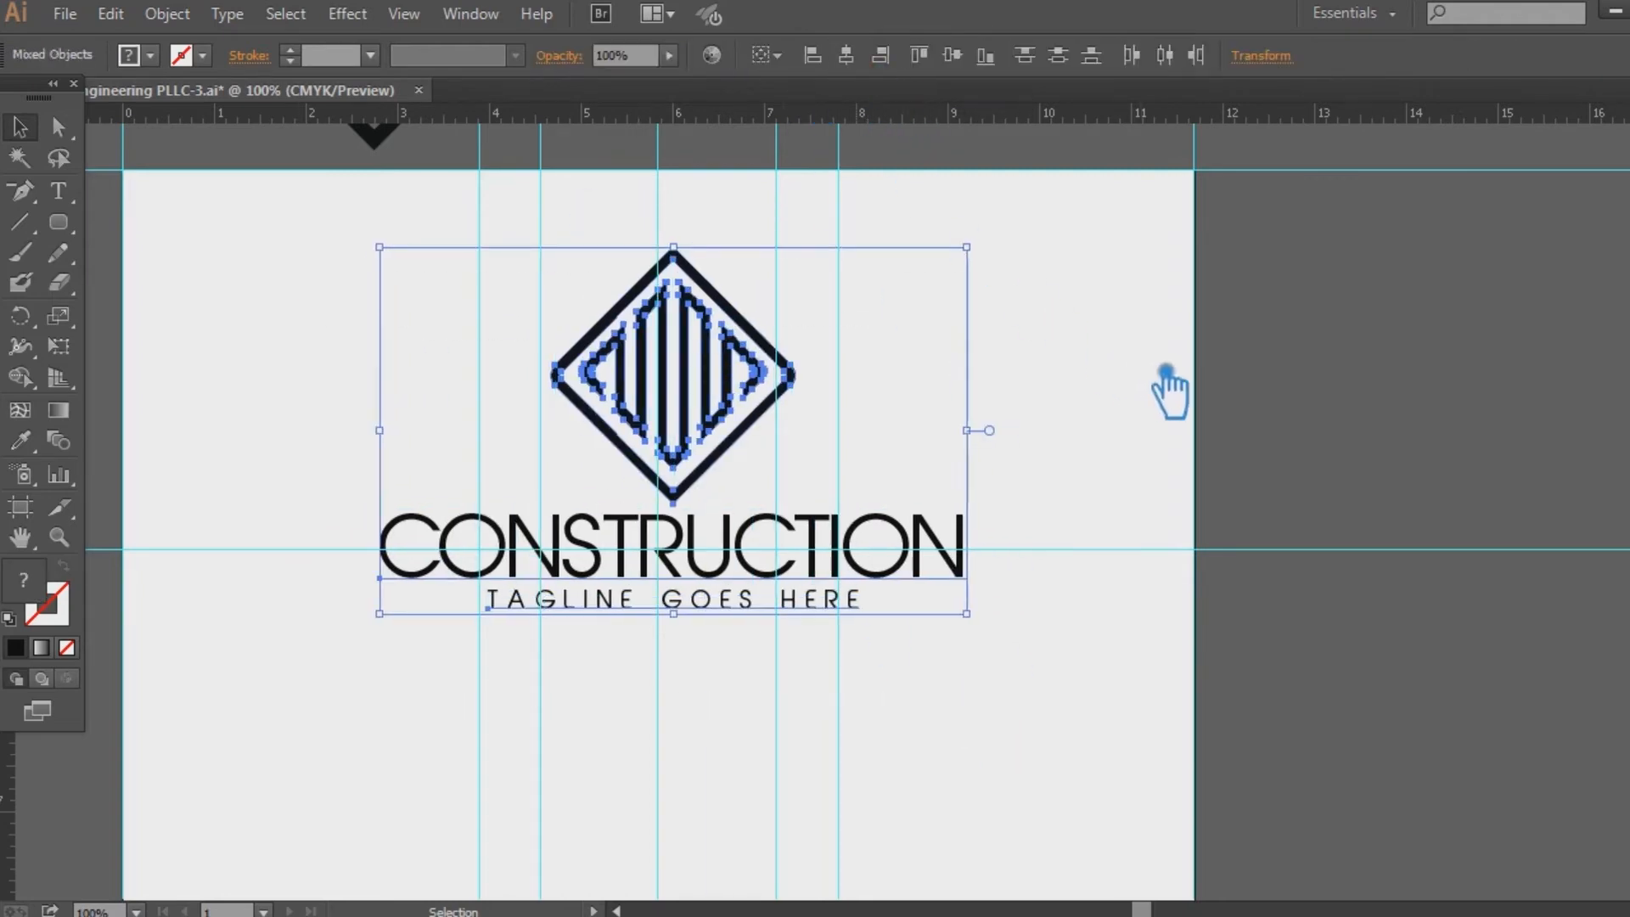
{"action": "left_click", "coordinate": [1235, 413]}
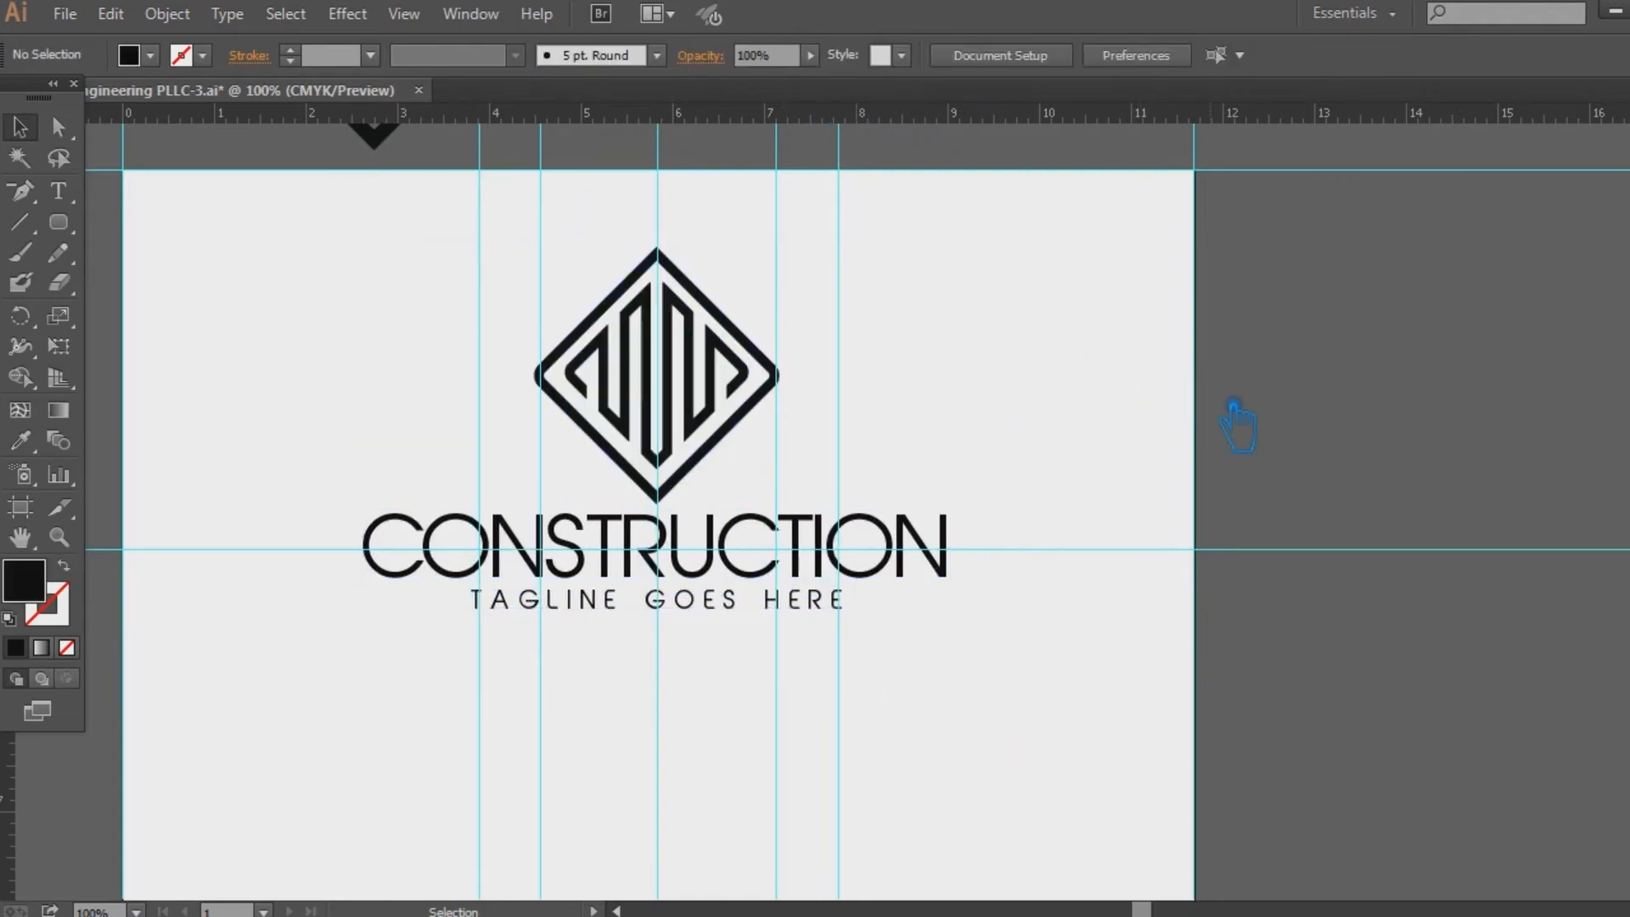
Step: Fill the diamond, the CONSTRUCTION text and the tagline with a muted brownish orange
{"action": "left_click_drag", "start_coordinate": [1026, 654], "coordinate": [280, 273]}
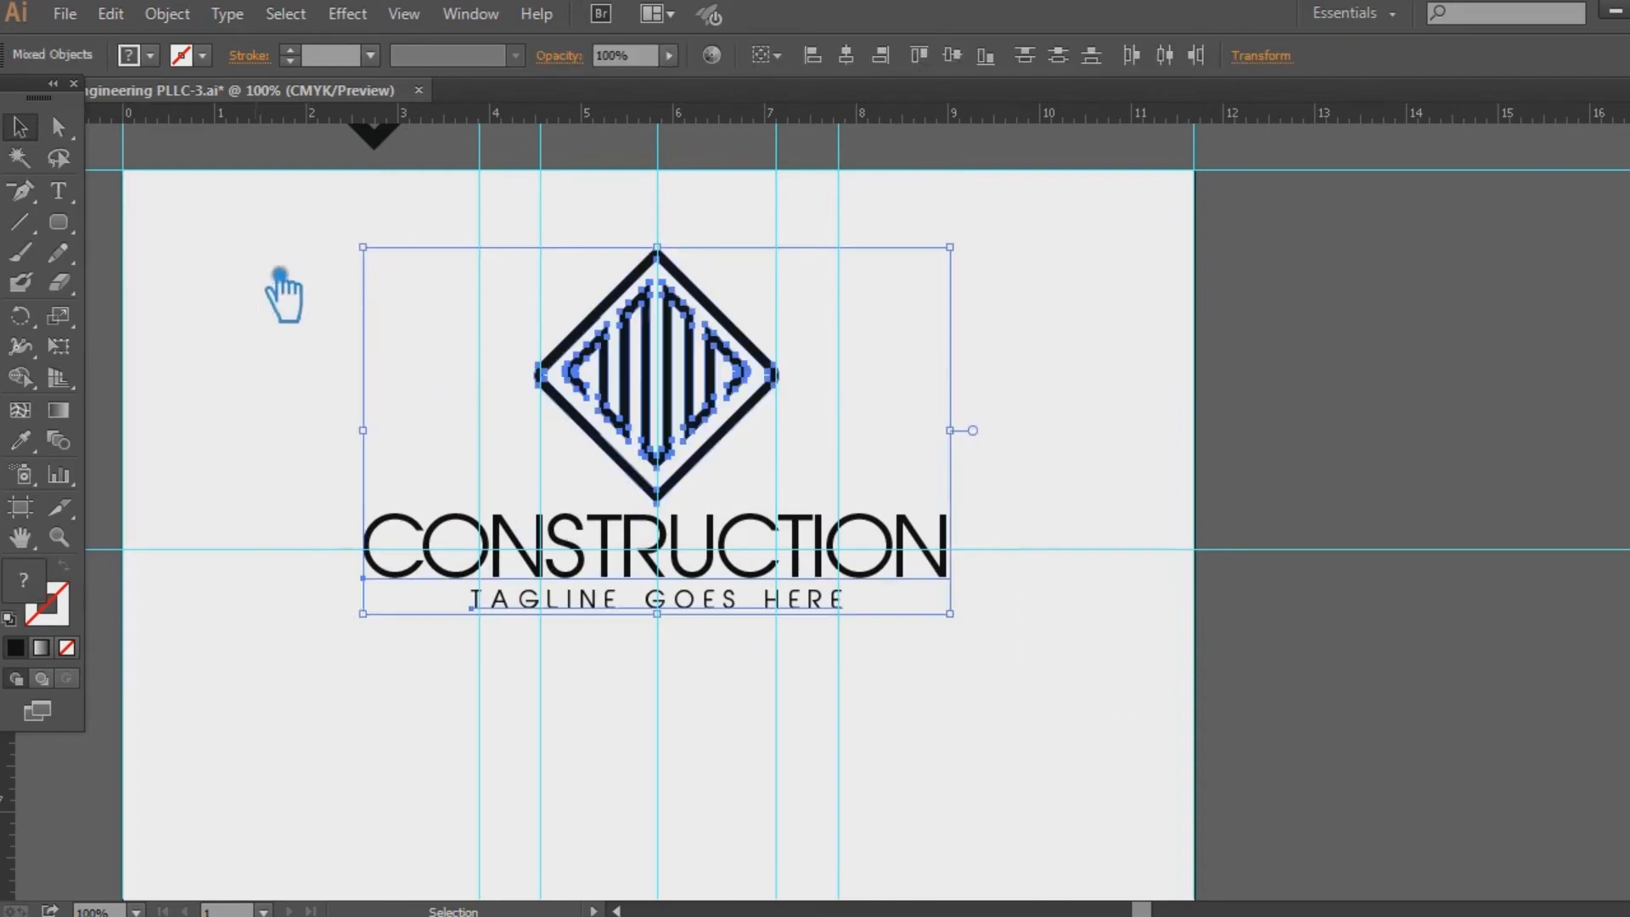
{"action": "double_click", "coordinate": [53, 605]}
{"action": "left_click_drag", "start_coordinate": [1311, 455], "coordinate": [1330, 348]}
{"action": "left_click", "coordinate": [1212, 250]}
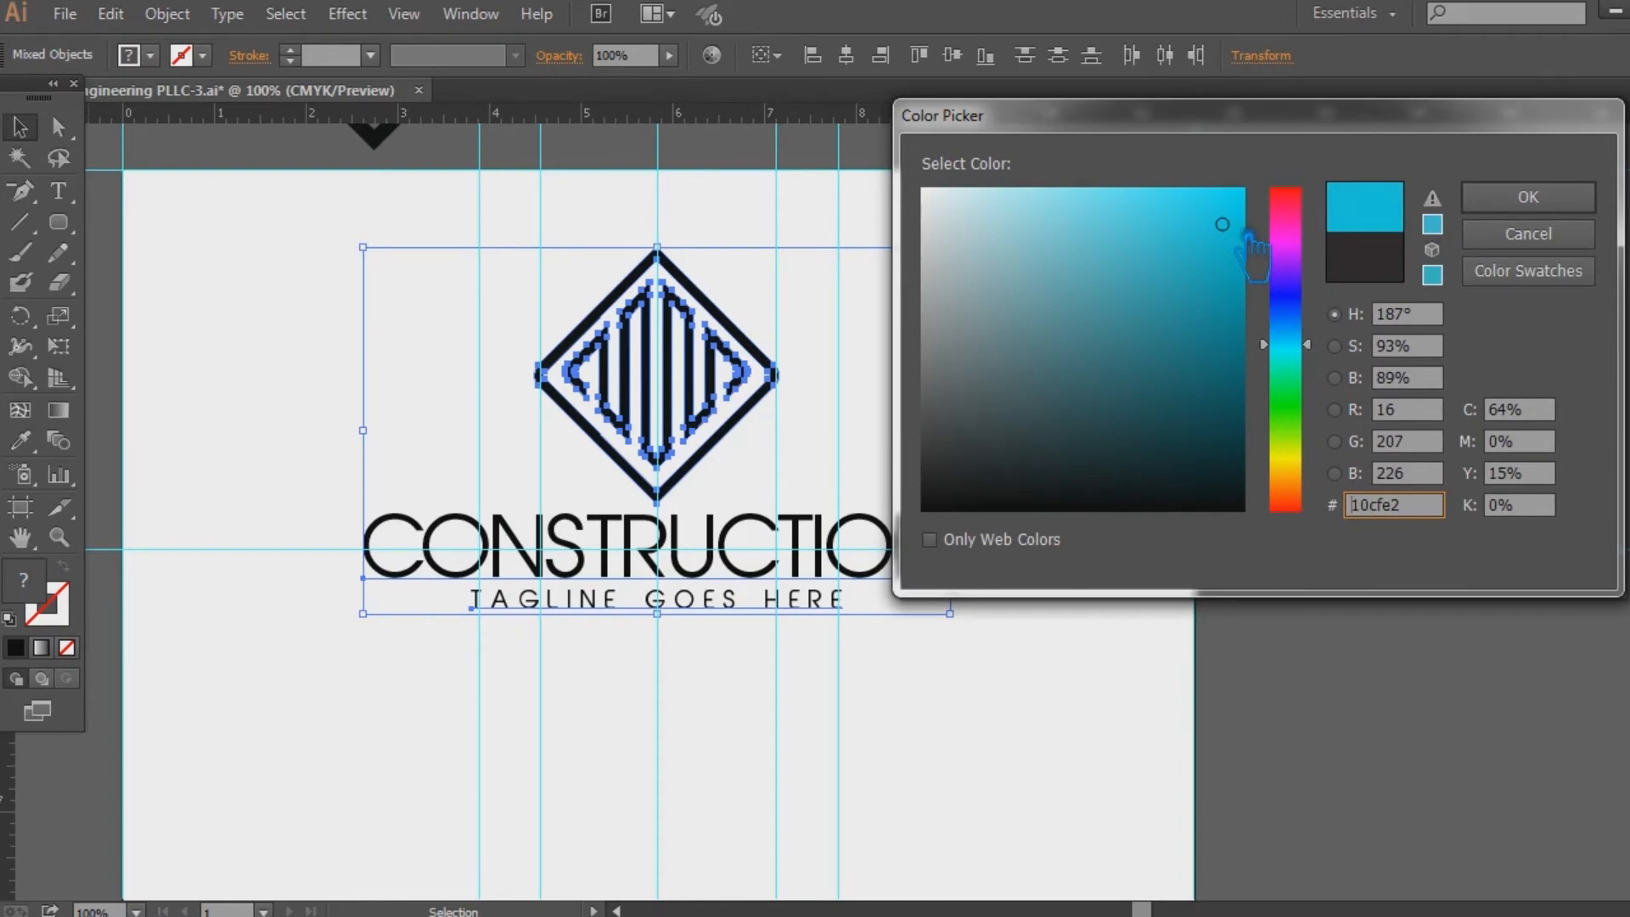
{"action": "left_click_drag", "start_coordinate": [1315, 476], "coordinate": [1317, 484]}
{"action": "left_click", "coordinate": [1110, 226]}
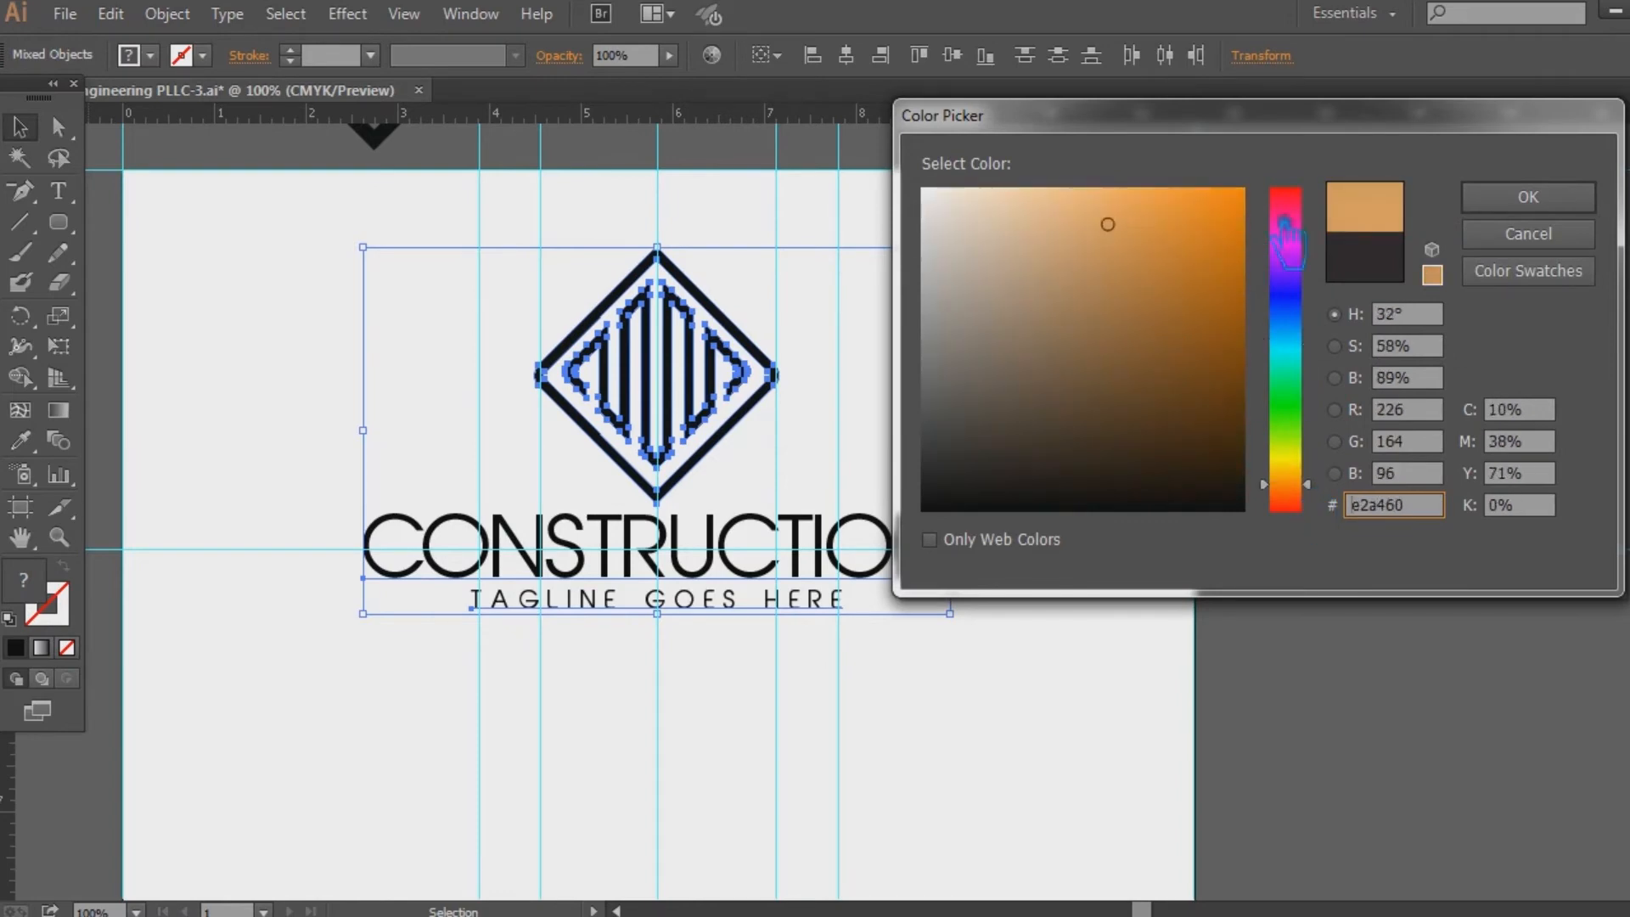
{"action": "left_click", "coordinate": [1515, 200]}
{"action": "left_click", "coordinate": [1090, 337]}
{"action": "left_click_drag", "start_coordinate": [1002, 634], "coordinate": [372, 291]}
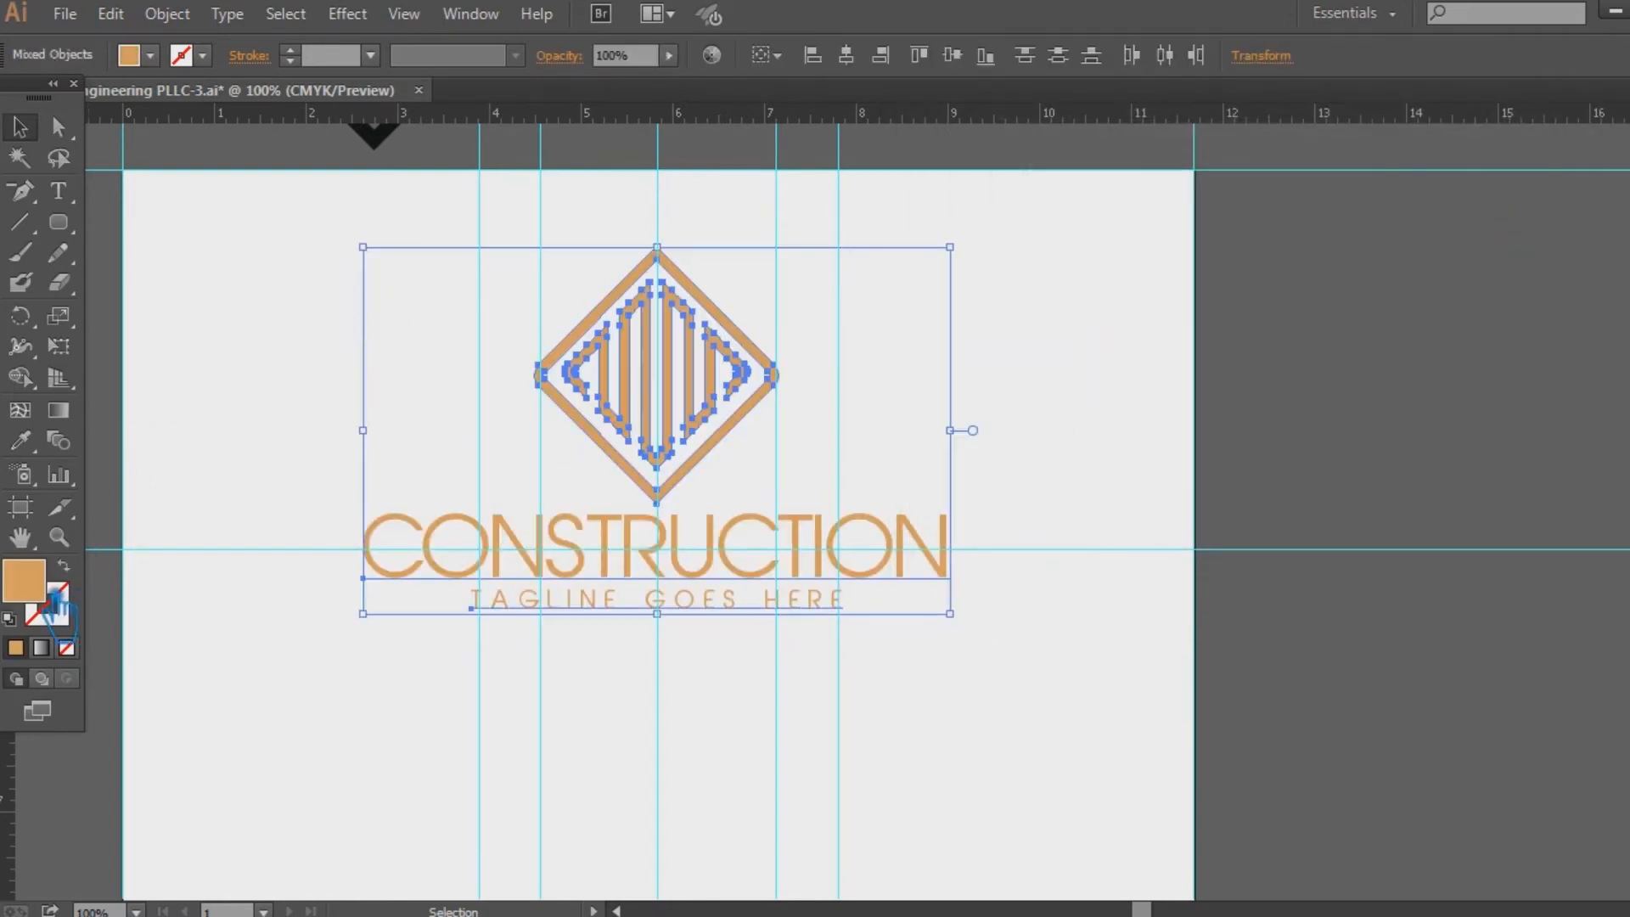
{"action": "double_click", "coordinate": [32, 585]}
{"action": "left_click_drag", "start_coordinate": [1123, 254], "coordinate": [1131, 249]}
{"action": "left_click", "coordinate": [1528, 197]}
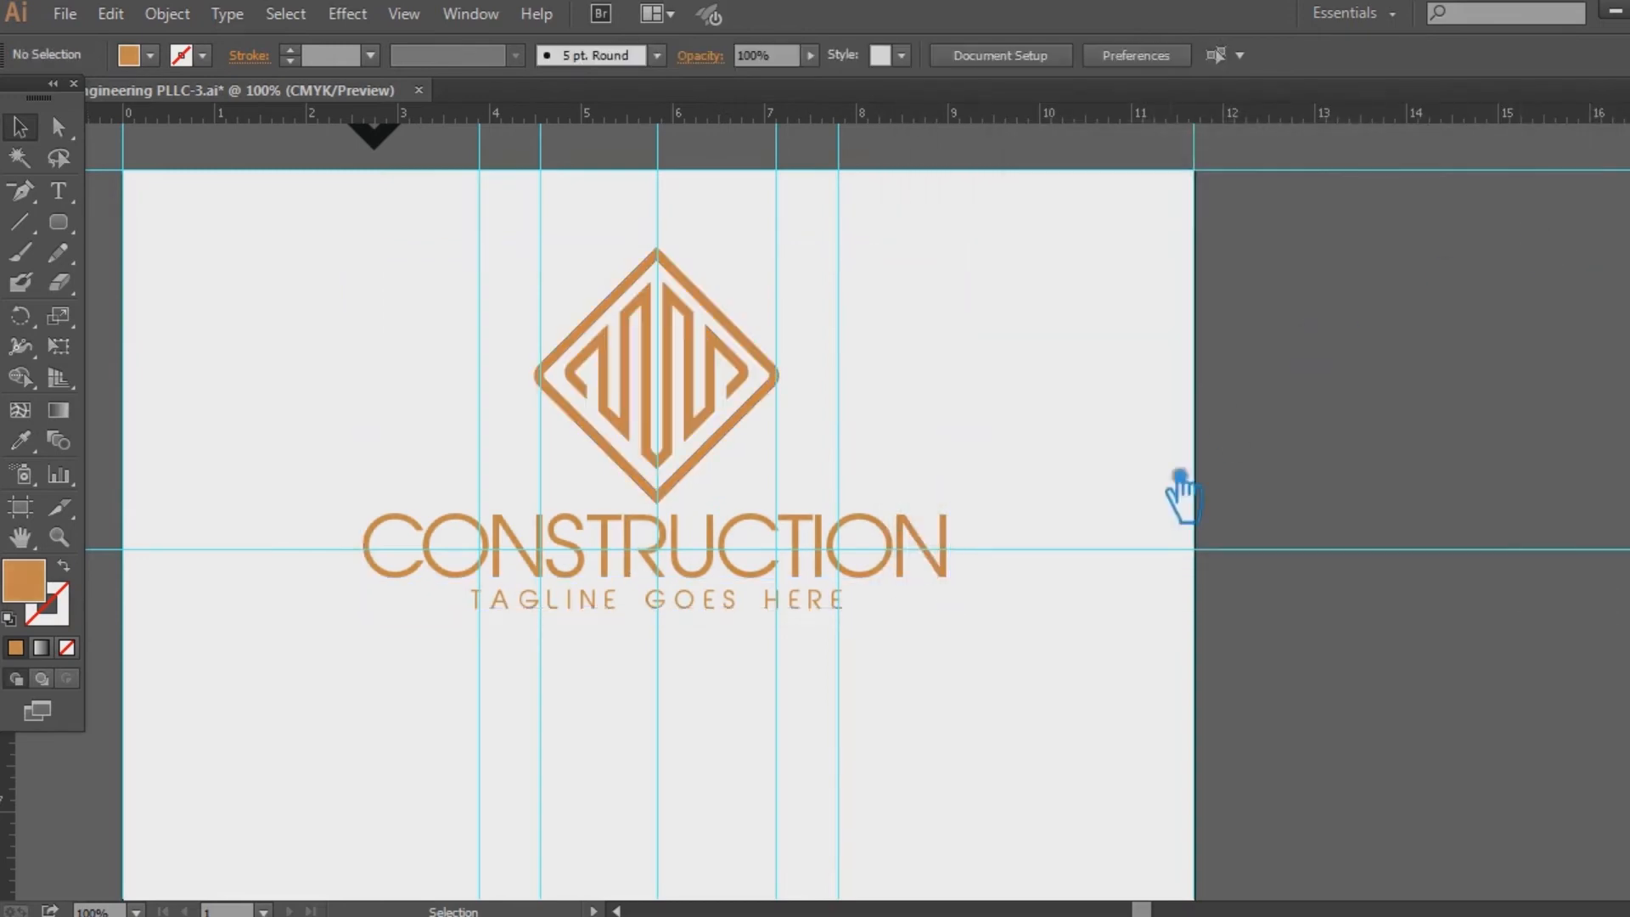
Step: Recolour the tagline dark grey using the Eyedropper
{"action": "left_click", "coordinate": [652, 604]}
{"action": "key", "text": "i"}
{"action": "key", "text": "v"}
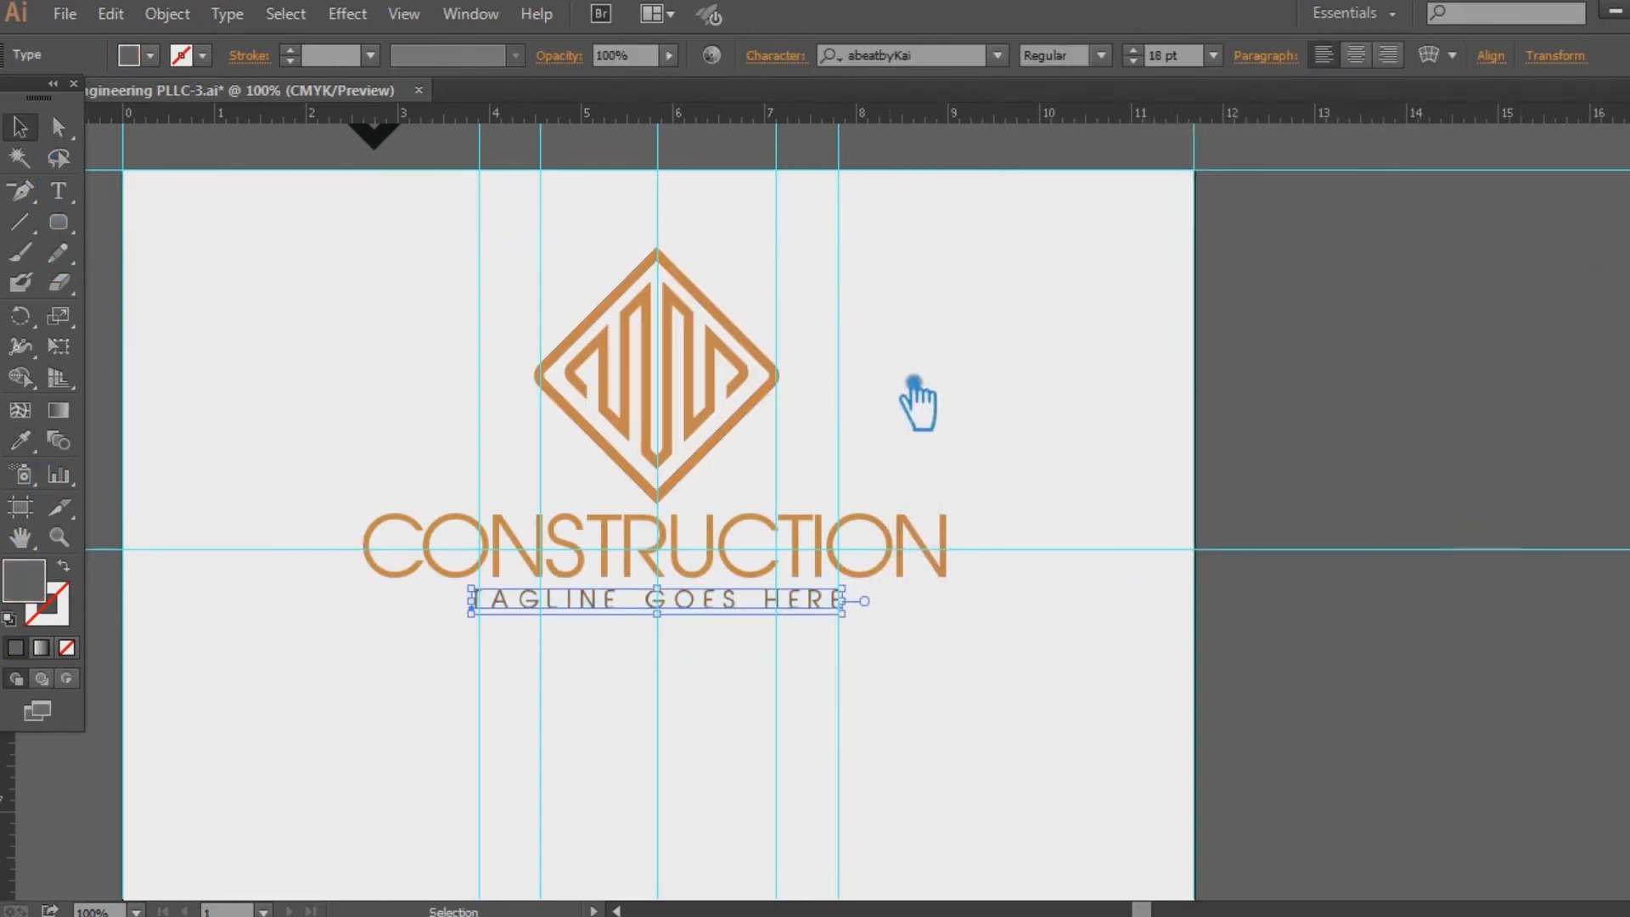
Step: Reduce the font size of the CONSTRUCTION text to about 51 pt
{"action": "left_click", "coordinate": [944, 550]}
{"action": "scroll", "coordinate": [1152, 74], "scroll_direction": "down", "scroll_amount": 9}
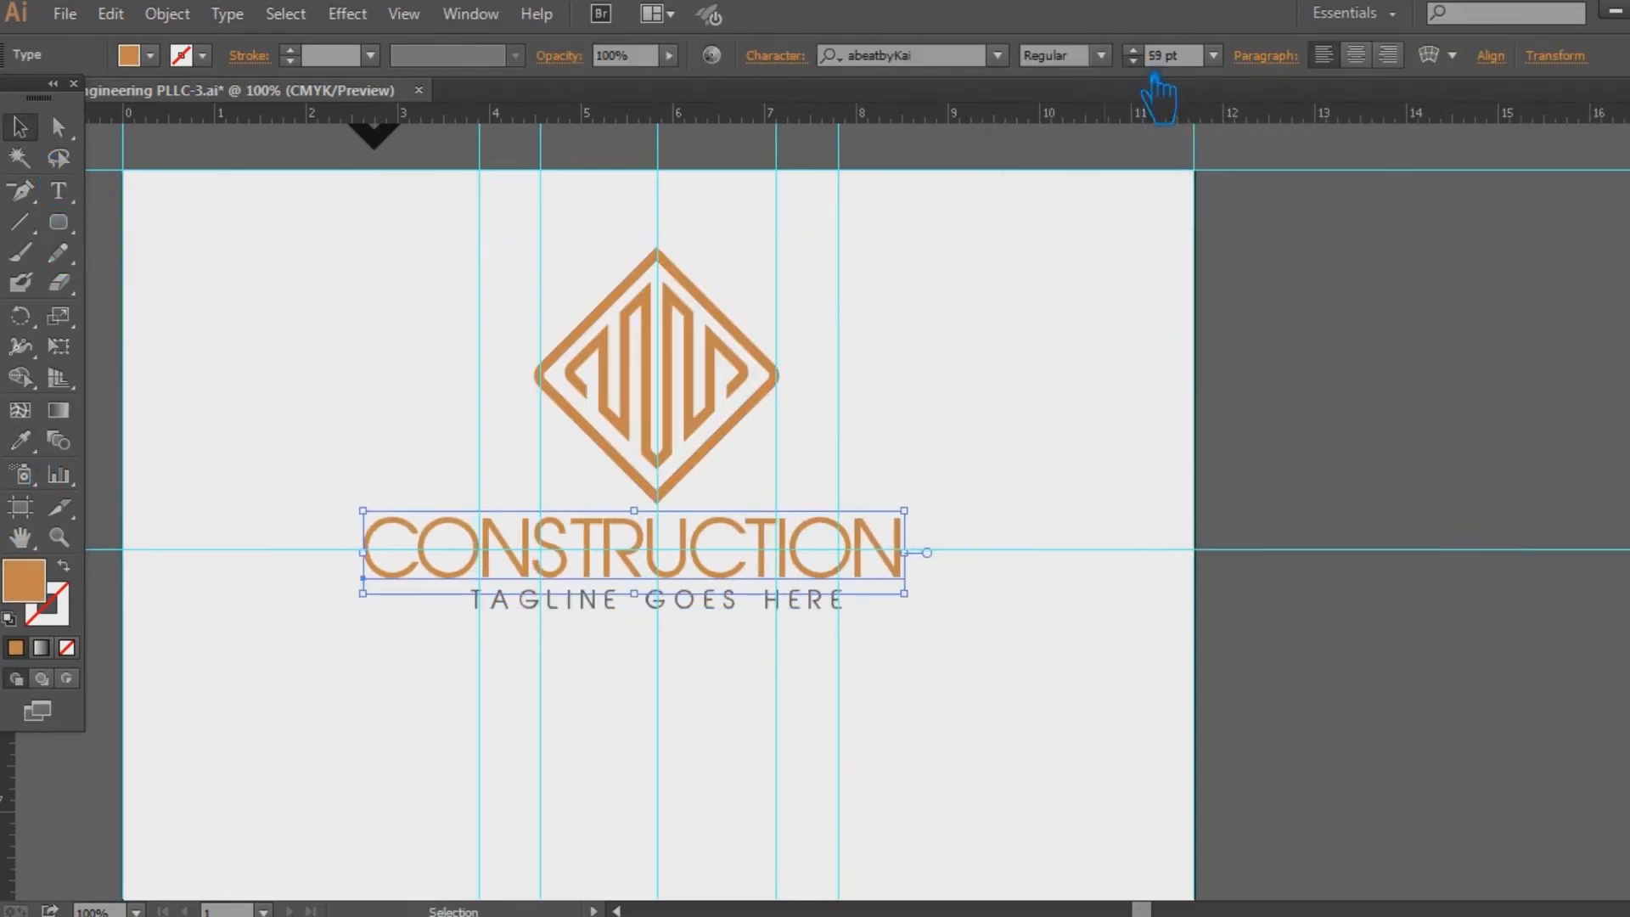
{"action": "scroll", "coordinate": [1155, 85], "scroll_direction": "down", "scroll_amount": 3}
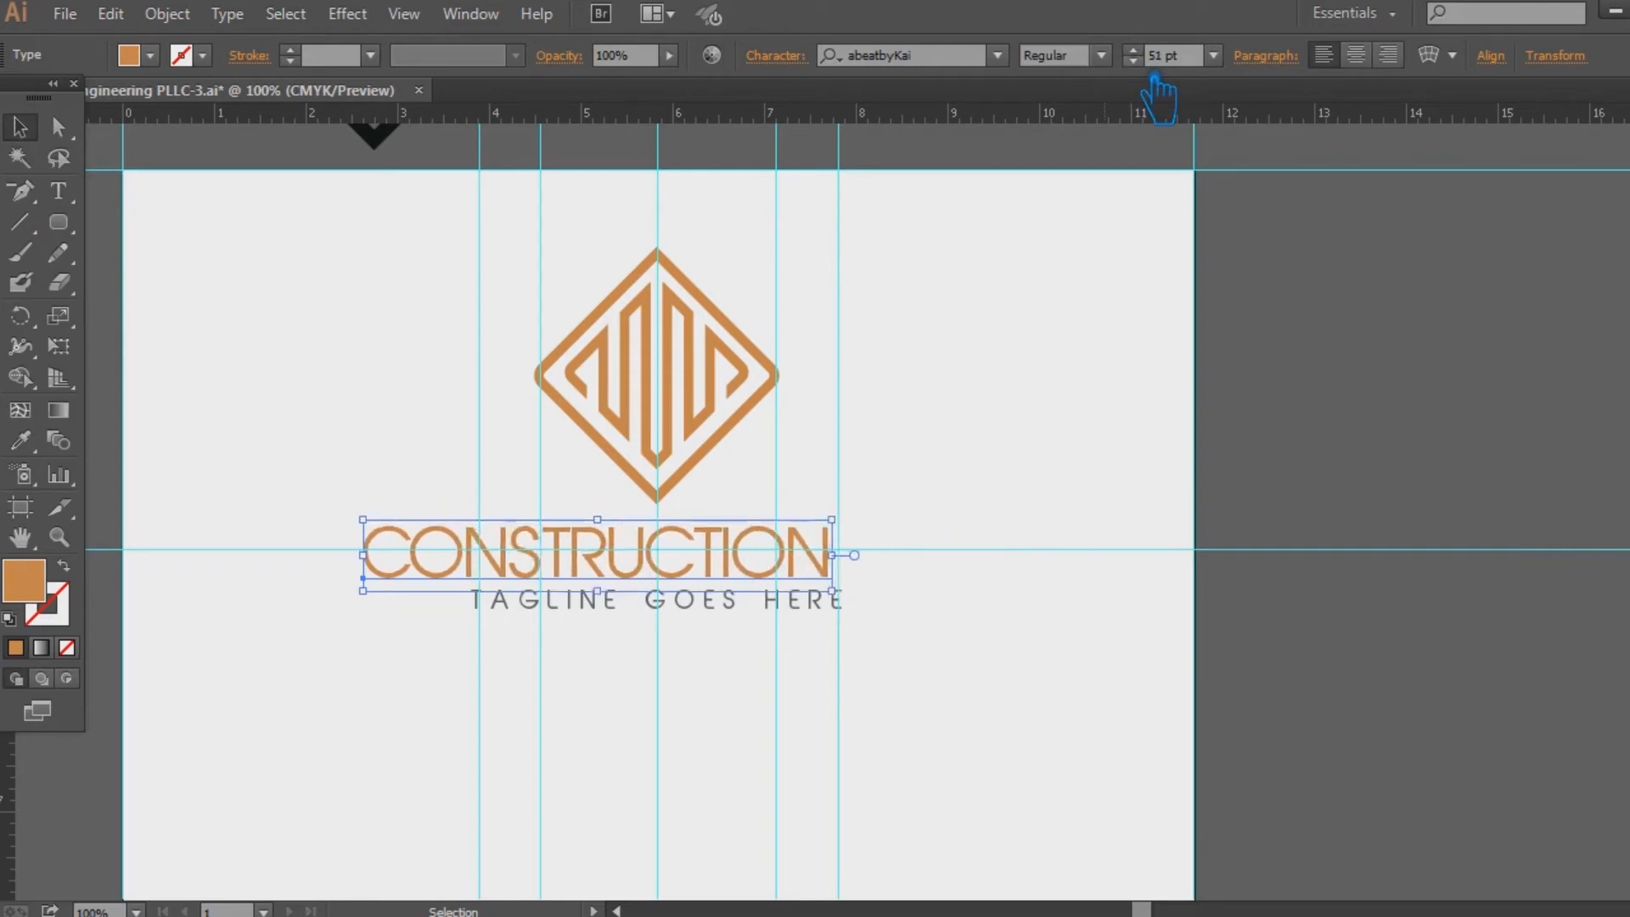
Step: Align the diamond and both text lines by their horizontal centres
{"action": "left_click", "coordinate": [974, 666]}
{"action": "key", "text": "ctrl+a"}
{"action": "left_click", "coordinate": [847, 55]}
{"action": "left_click", "coordinate": [965, 519]}
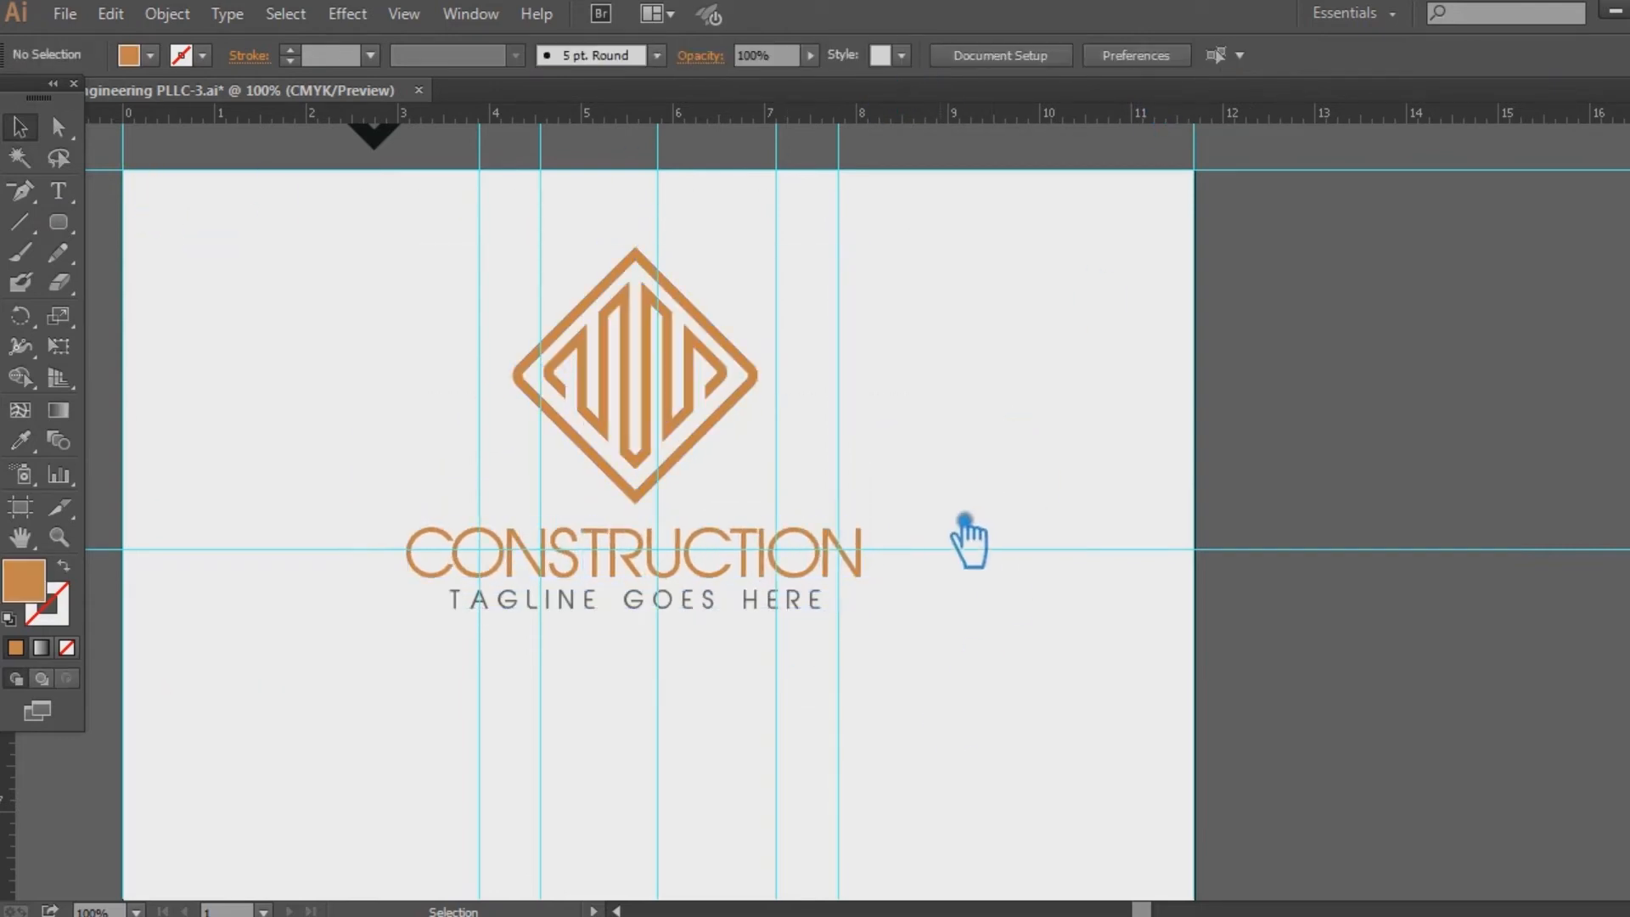
Step: Group the diamond with both text lines and scale the logo down to slightly over half size, placing it above the horizontal guide
{"action": "key", "text": "ctrl+a"}
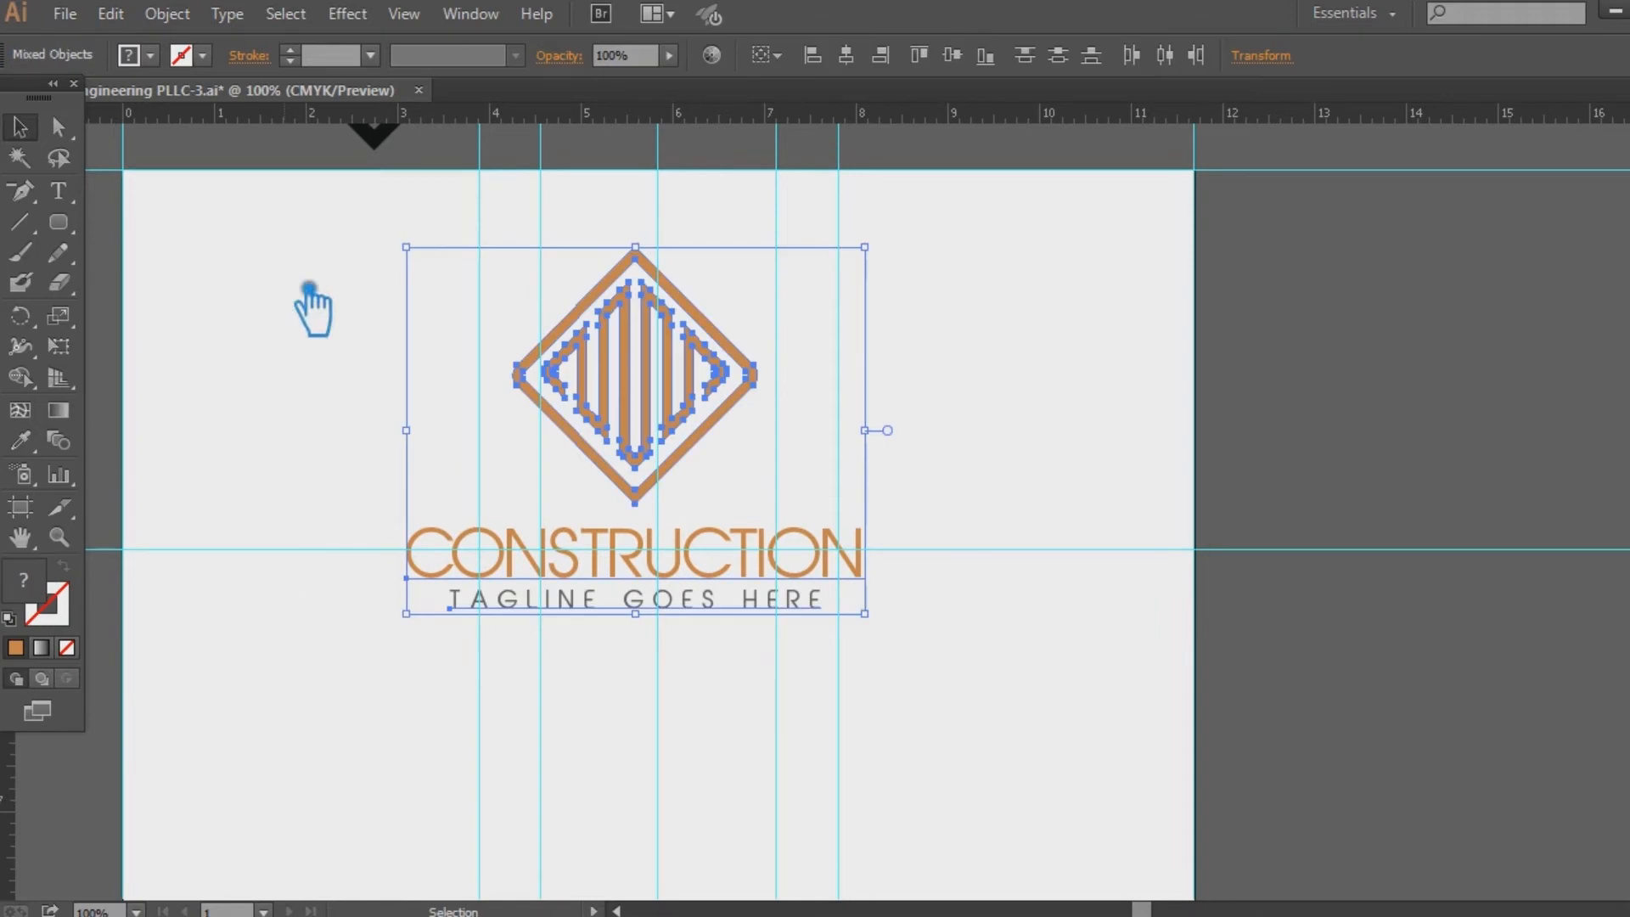
{"action": "key", "text": "ctrl+g"}
{"action": "left_click", "coordinate": [975, 484]}
{"action": "left_click", "coordinate": [841, 592]}
{"action": "left_click_drag", "start_coordinate": [864, 247], "coordinate": [779, 322]}
{"action": "left_click", "coordinate": [897, 309]}
{"action": "left_click_drag", "start_coordinate": [631, 383], "coordinate": [630, 332]}
{"action": "left_click", "coordinate": [951, 361]}
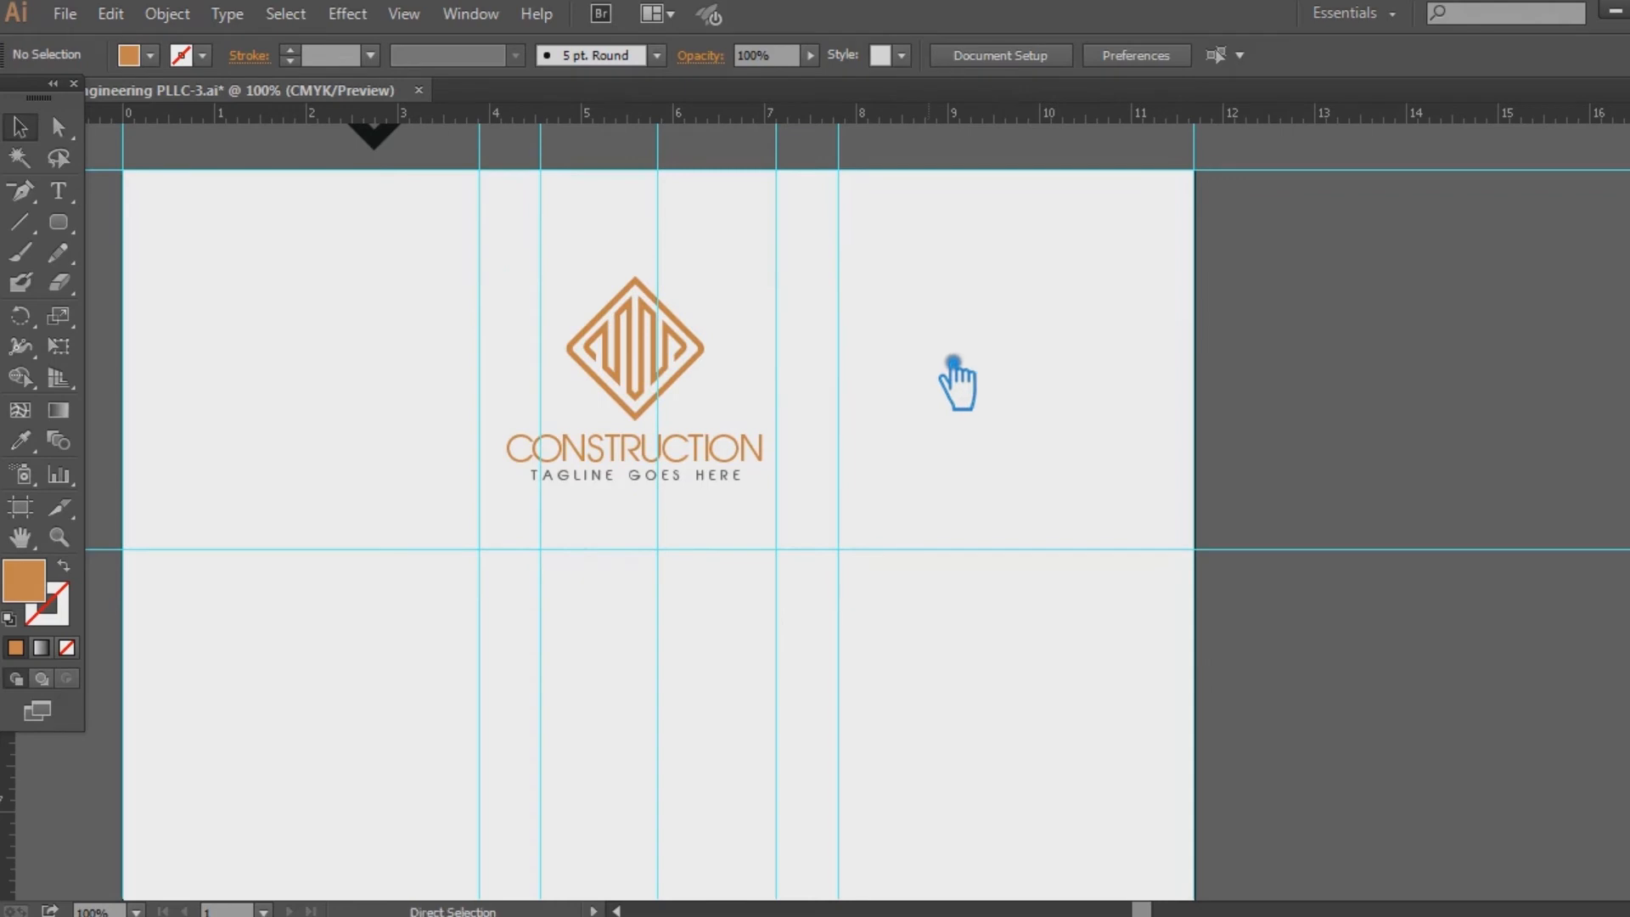
Step: Ungroup the logo to separate the diamond from the text lines
{"action": "key", "text": "ctrl+plus"}
{"action": "key", "text": "ctrl+plus"}
{"action": "key", "text": "ctrl+plus"}
{"action": "left_click_drag", "start_coordinate": [1025, 400], "coordinate": [1437, 691]}
{"action": "right_click", "coordinate": [790, 346]}
{"action": "left_click", "coordinate": [837, 481]}
{"action": "left_click", "coordinate": [1066, 425]}
Step: Ungroup the diamond to separate its outer frame from the inner line pattern
{"action": "left_click", "coordinate": [599, 252]}
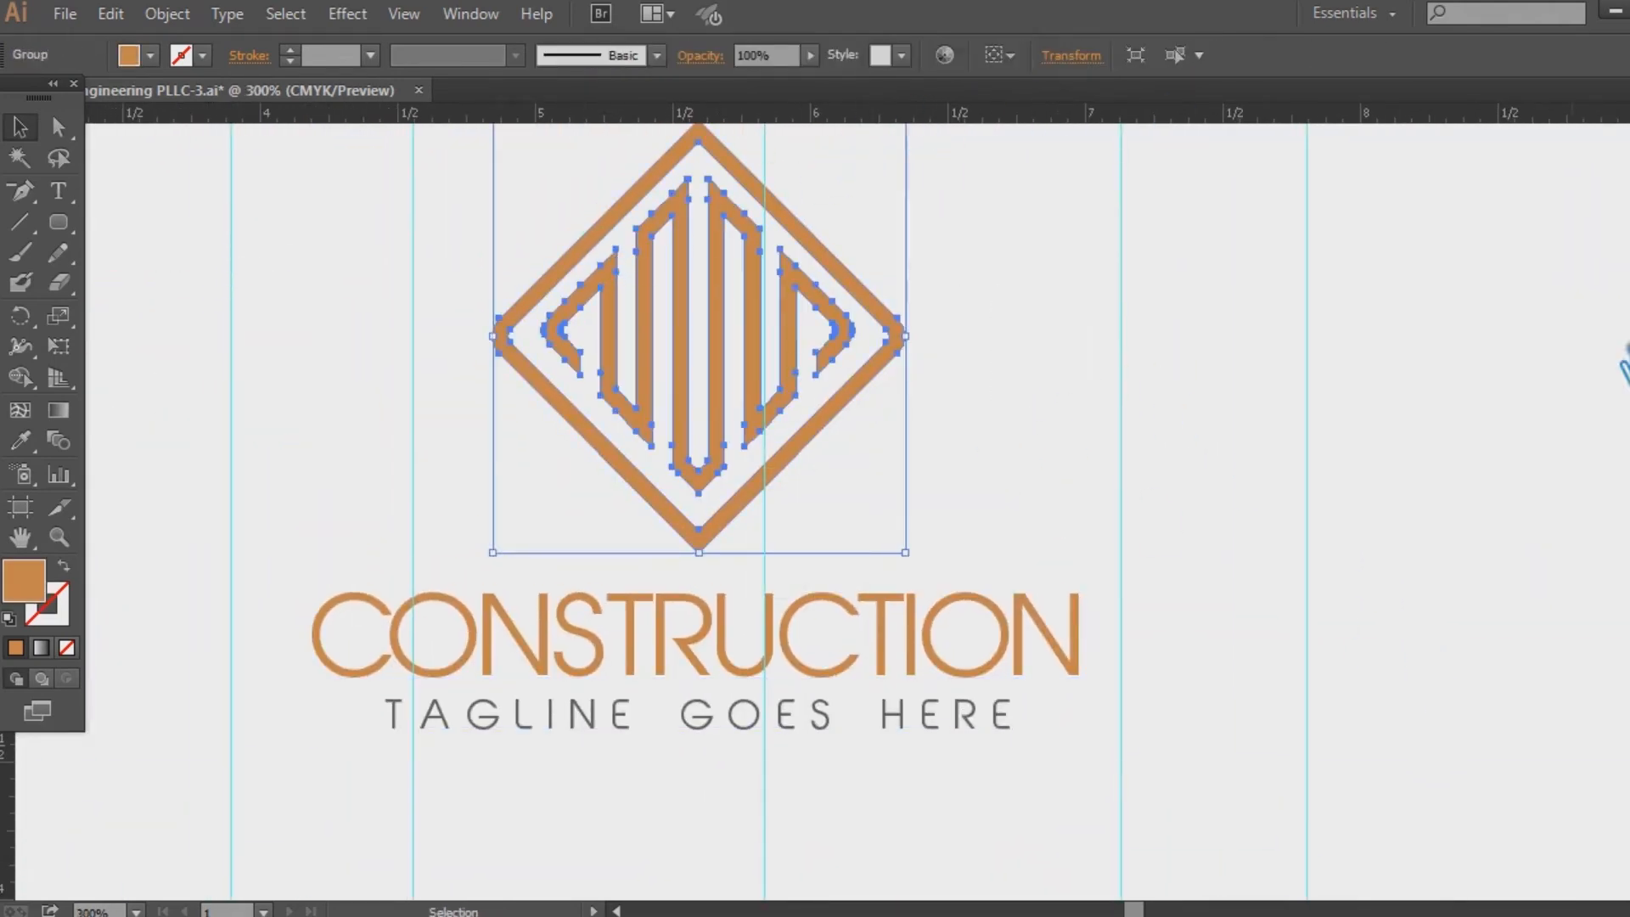
{"action": "right_click", "coordinate": [773, 308]}
{"action": "left_click", "coordinate": [806, 447]}
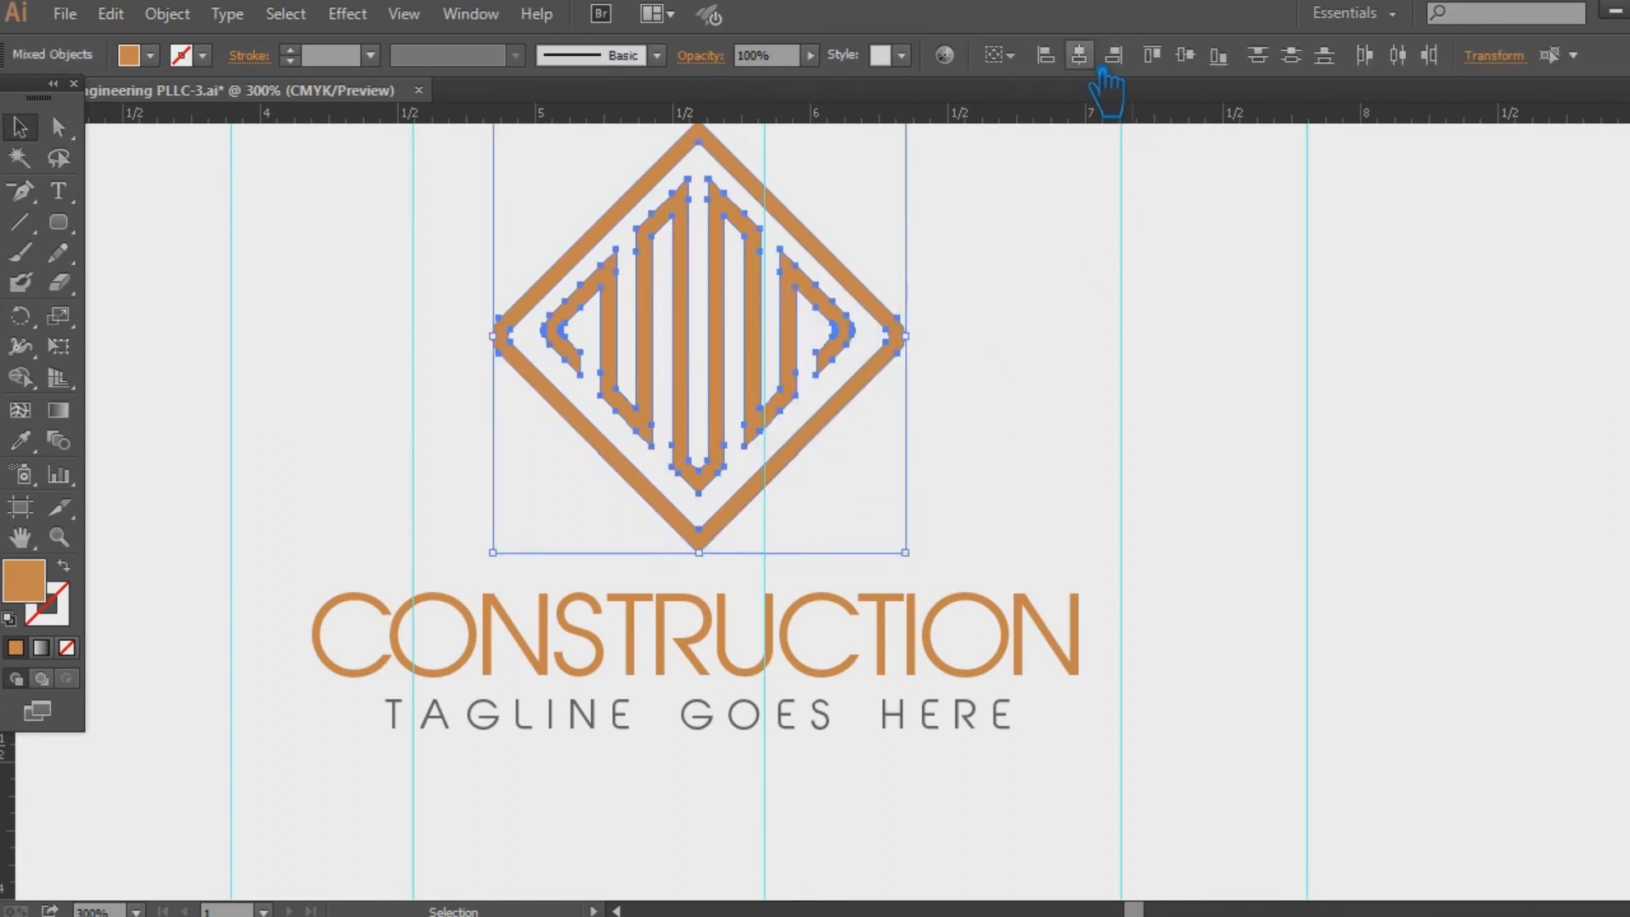
{"action": "left_click", "coordinate": [1194, 265]}
{"action": "left_click", "coordinate": [785, 386]}
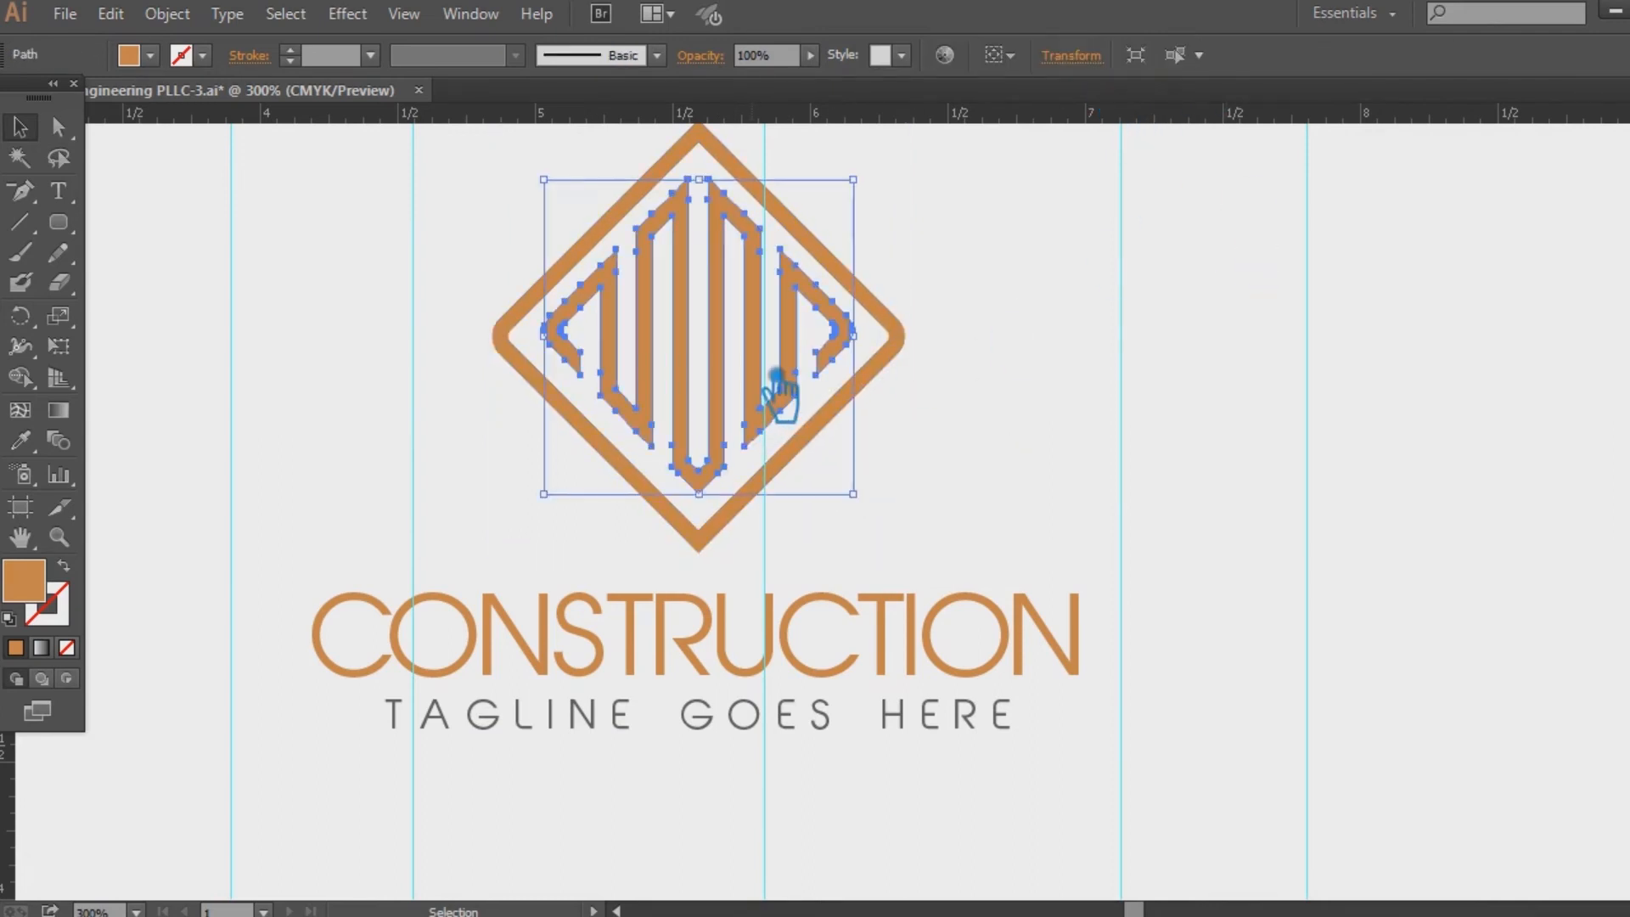
{"action": "left_click", "coordinate": [1122, 312]}
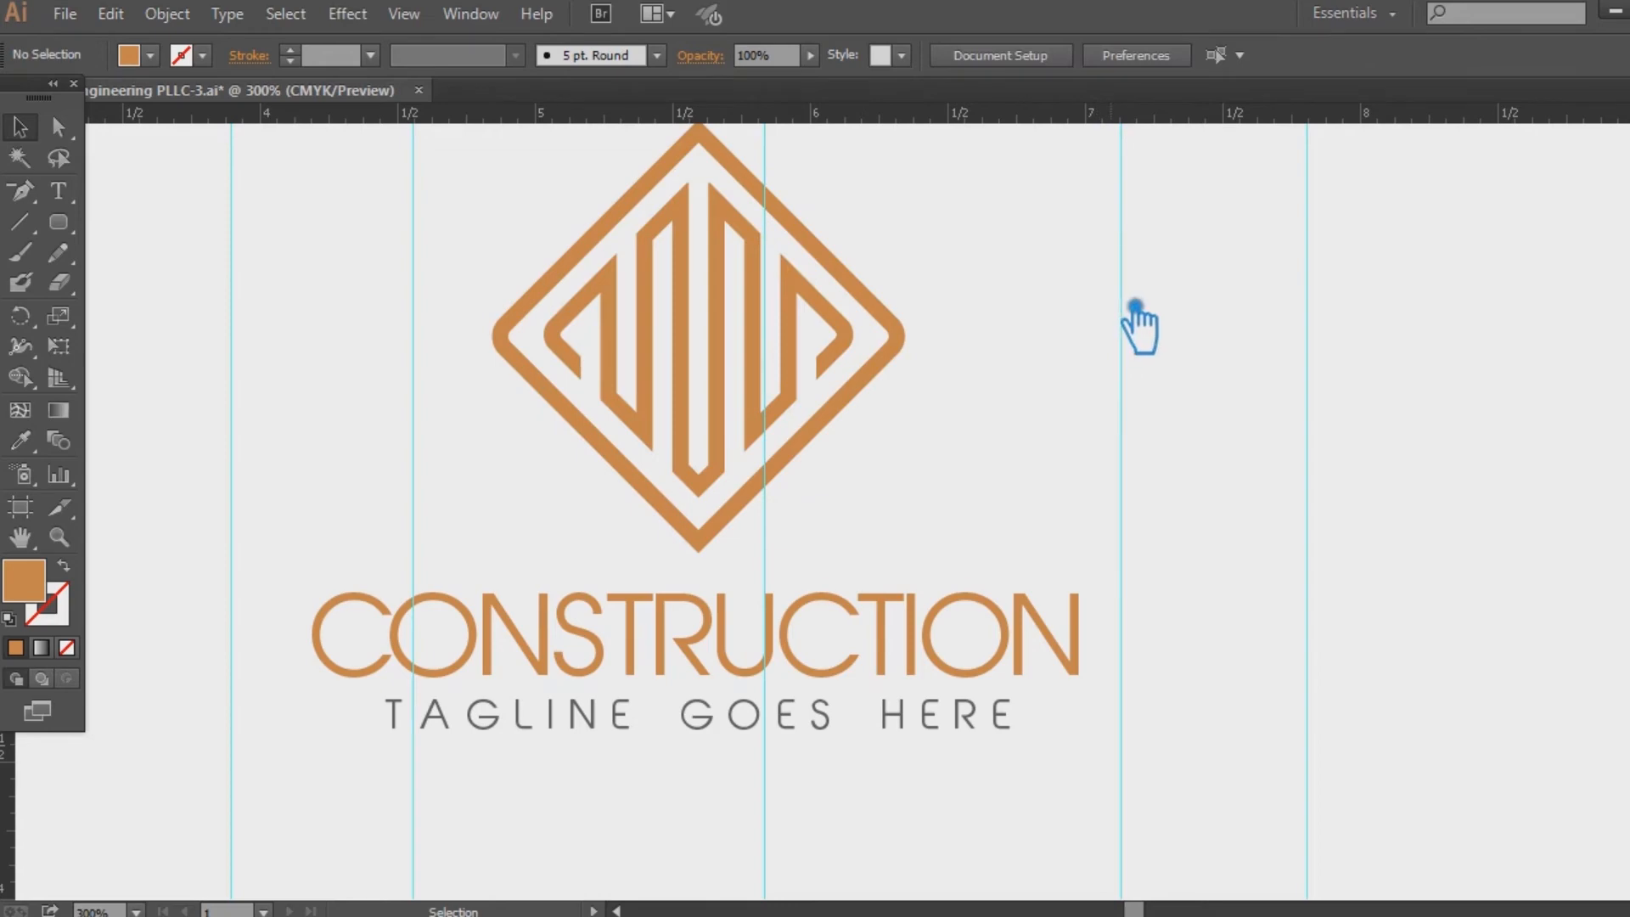
Step: Draw a square about 1.39 in wide over the diamond
{"action": "key", "text": "ctrl+="}
{"action": "left_click_drag", "start_coordinate": [1082, 291], "coordinate": [1192, 435]}
{"action": "key", "text": "ctrl+="}
{"action": "left_click_drag", "start_coordinate": [711, 265], "coordinate": [698, 255]}
{"action": "left_click", "coordinate": [1107, 323]}
{"action": "scroll", "coordinate": [1108, 327], "scroll_direction": "up", "scroll_amount": 2}
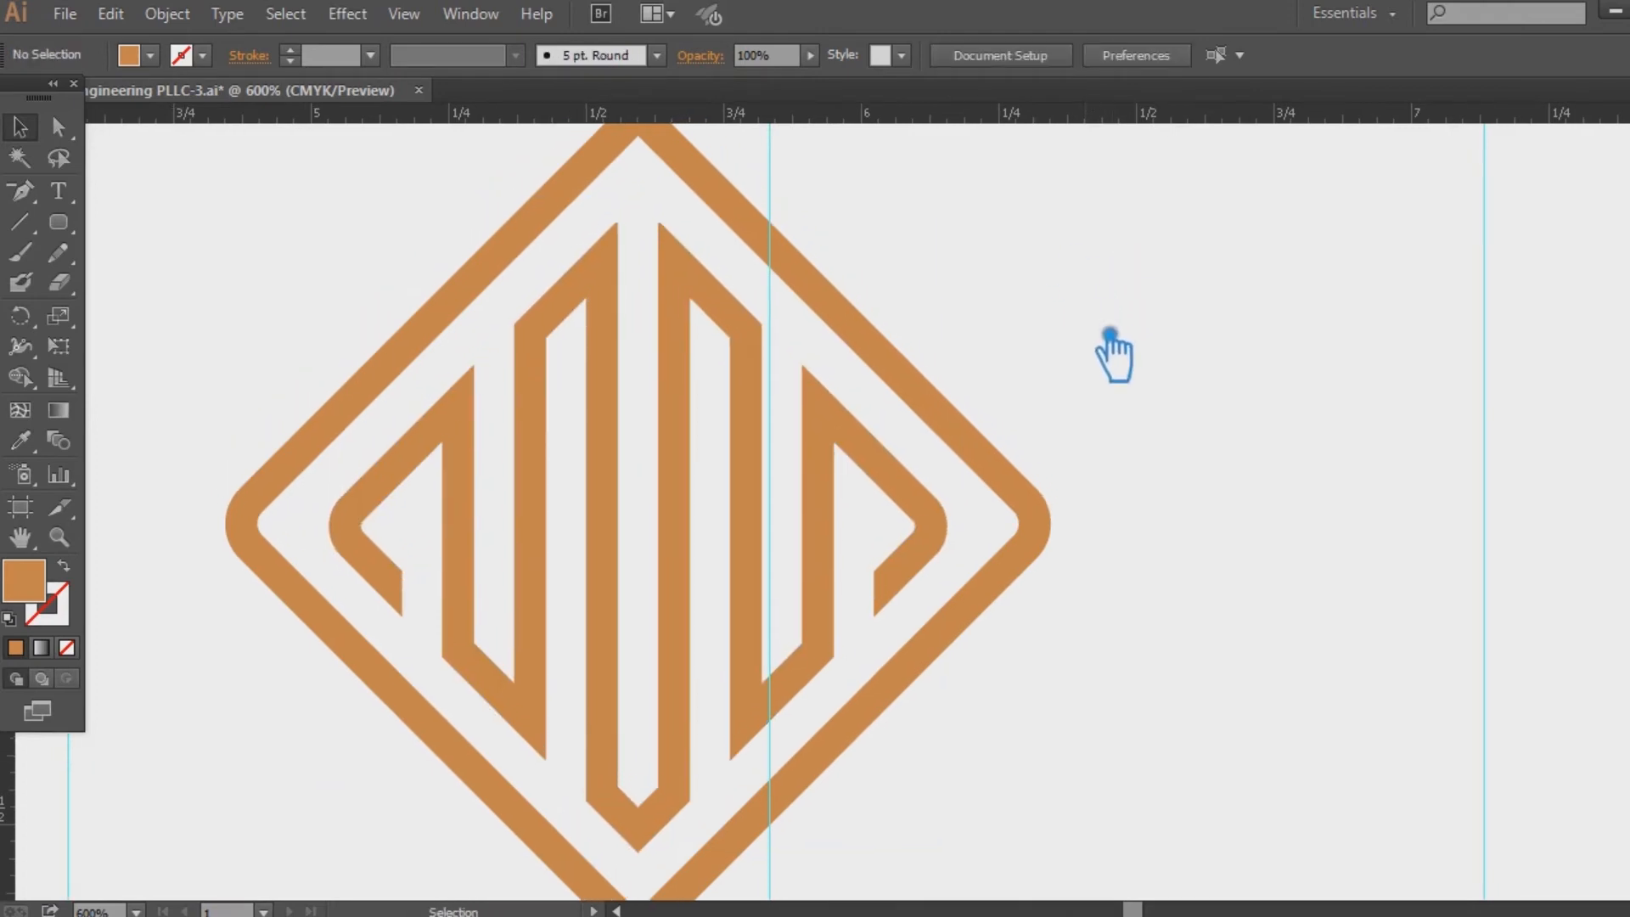
{"action": "left_click", "coordinate": [57, 222]}
{"action": "left_click", "coordinate": [190, 221]}
{"action": "left_click", "coordinate": [58, 222]}
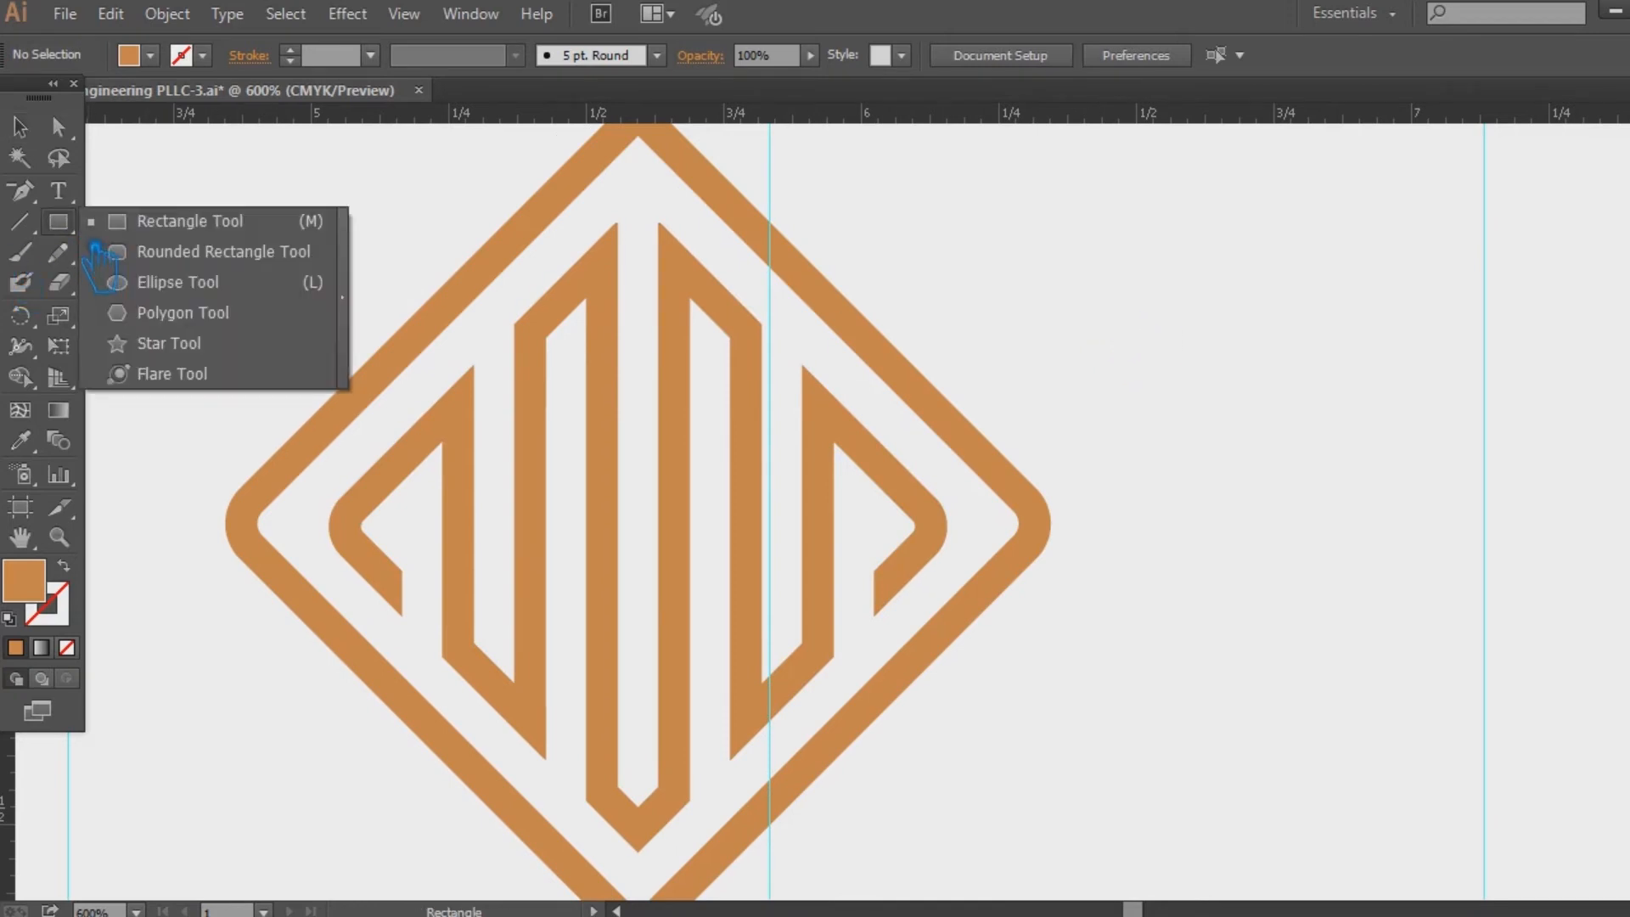
{"action": "left_click", "coordinate": [184, 312]}
{"action": "left_click_drag", "start_coordinate": [58, 222], "coordinate": [164, 218]}
{"action": "left_click_drag", "start_coordinate": [177, 218], "coordinate": [939, 670]}
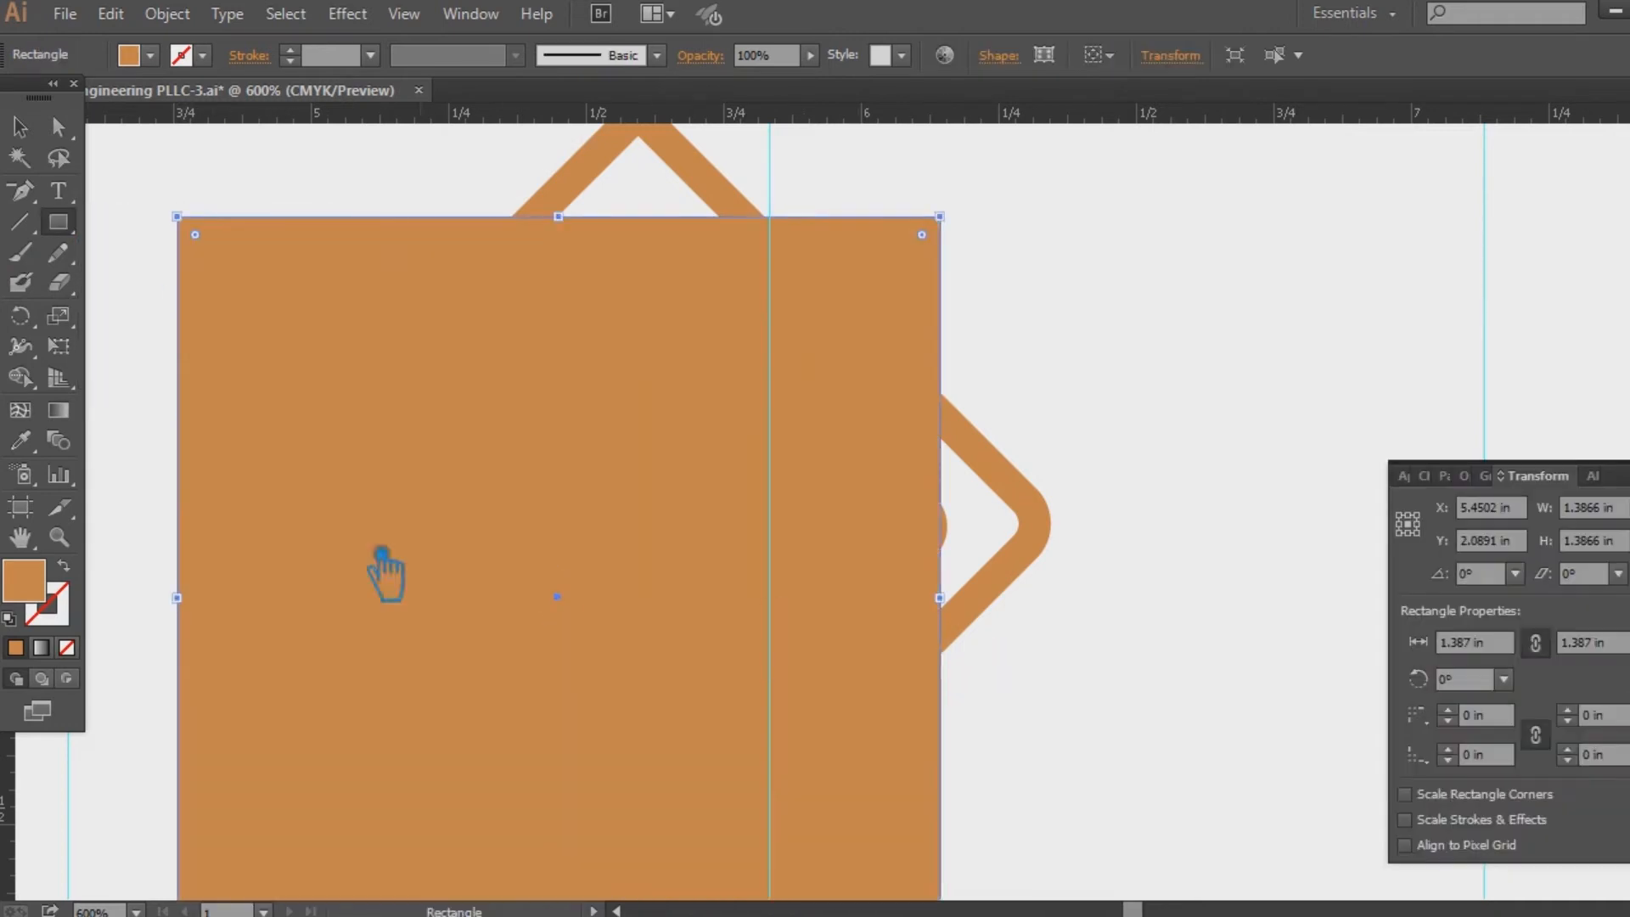
Step: Try the square as a 1 pt outline turned 45 degrees around the diamond, and delete it
{"action": "left_click", "coordinate": [20, 128]}
{"action": "left_click", "coordinate": [64, 565]}
{"action": "key", "text": "ctrl+minus"}
{"action": "key", "text": "ctrl+minus"}
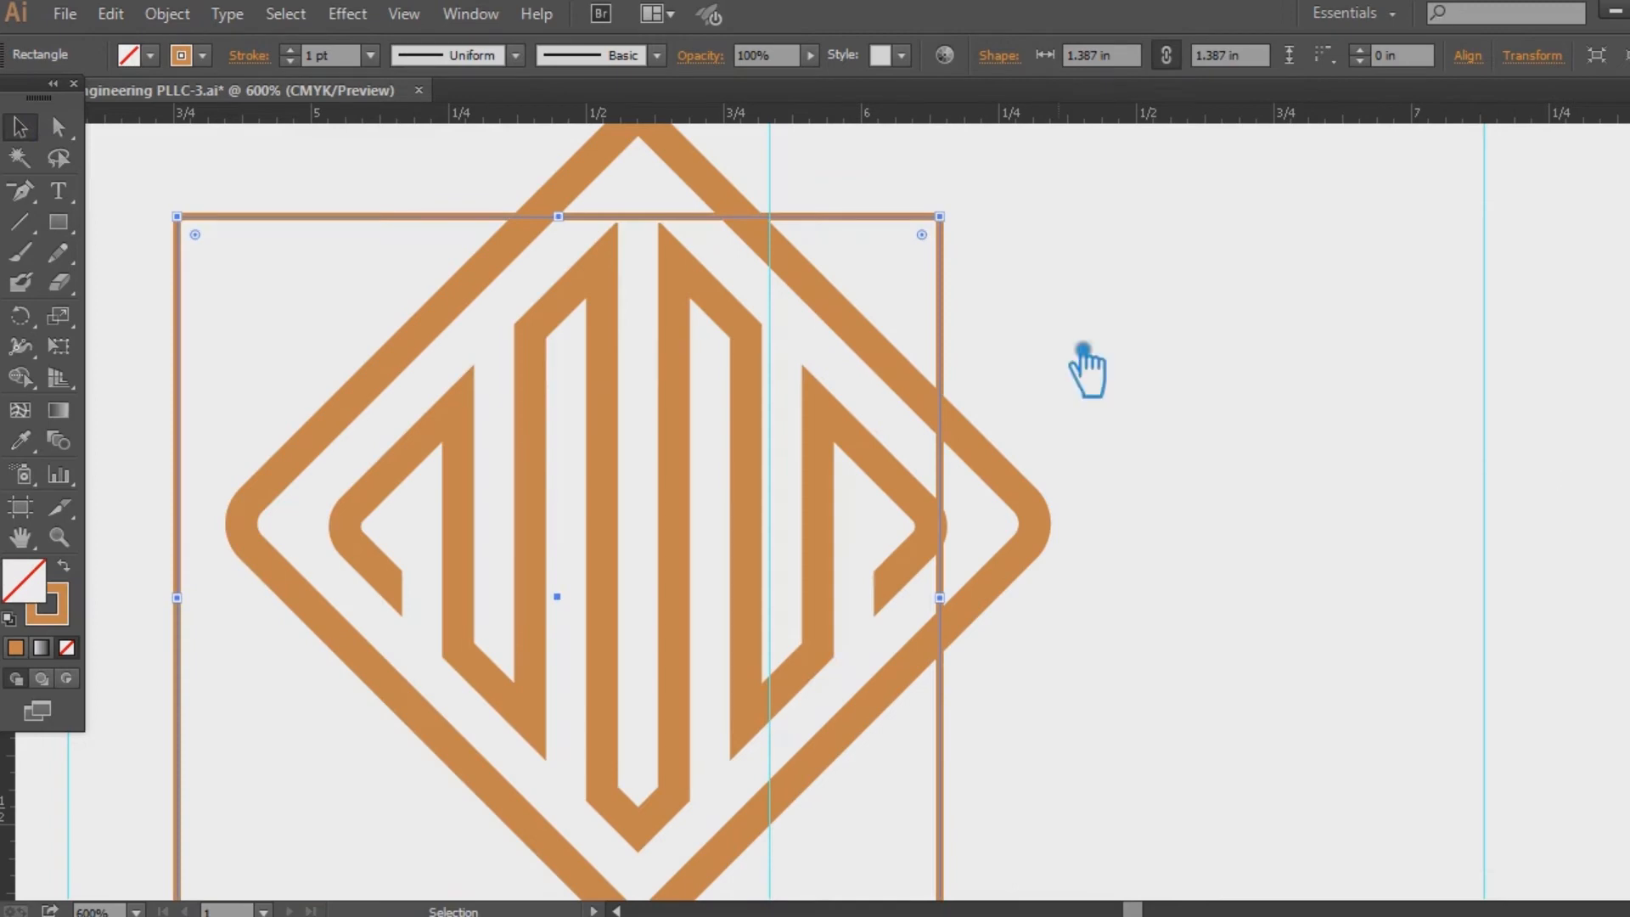
{"action": "left_click_drag", "start_coordinate": [917, 361], "coordinate": [960, 536]}
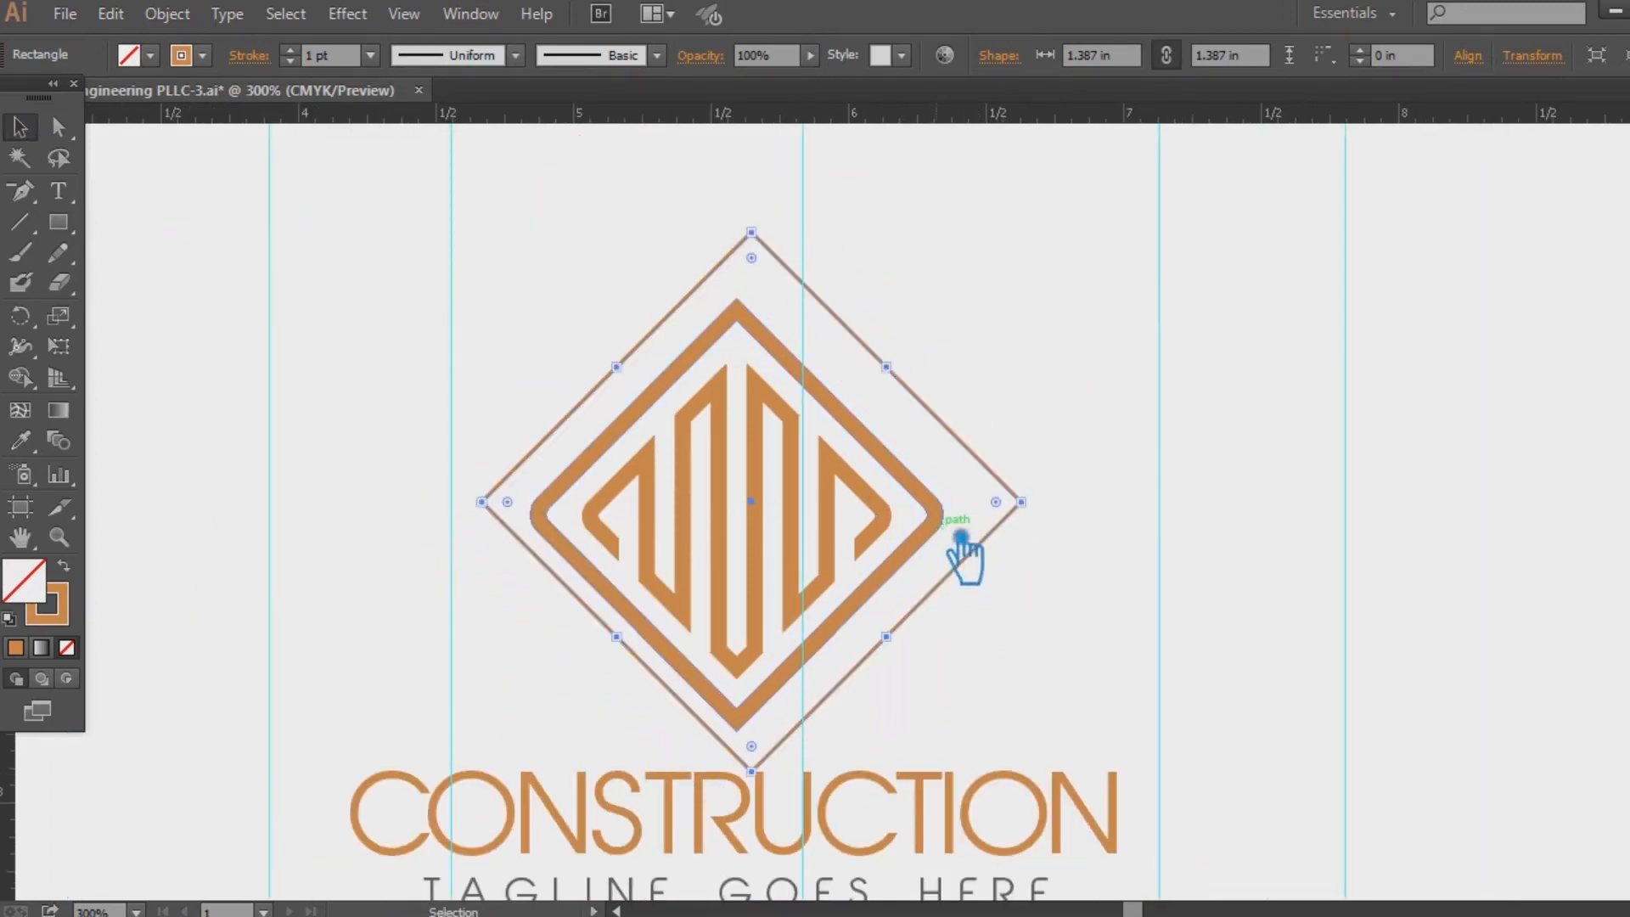
{"action": "key", "text": "Delete"}
Step: Add a horizontal and a vertical guide through the centre of the diamond's outer frame
{"action": "left_click", "coordinate": [965, 528]}
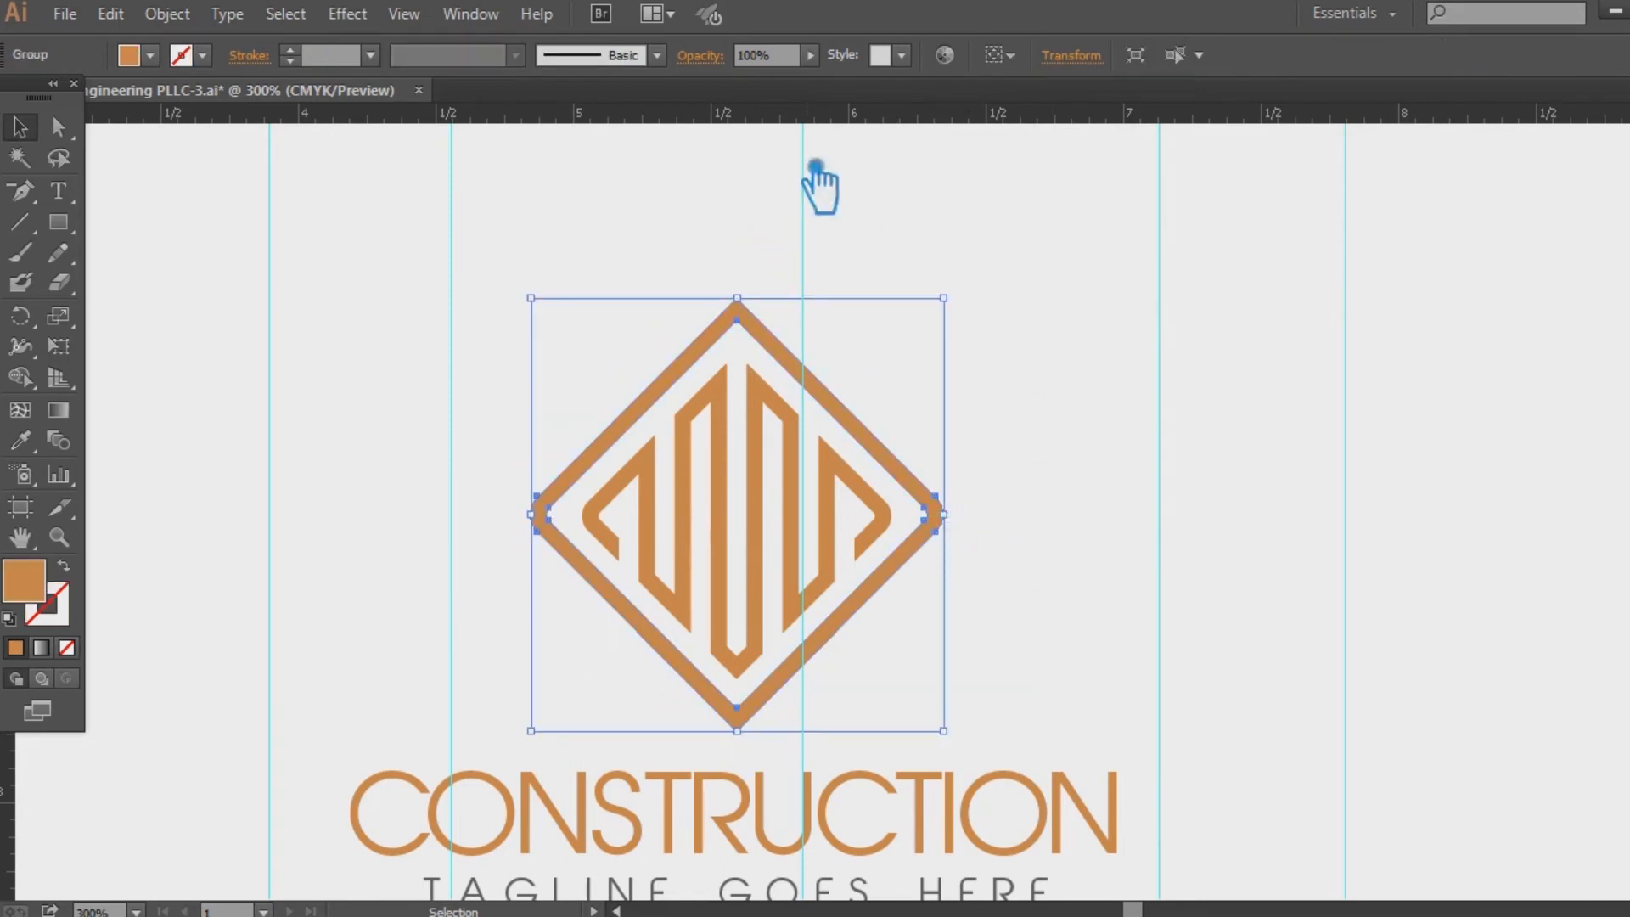
{"action": "left_click_drag", "start_coordinate": [684, 127], "coordinate": [580, 519]}
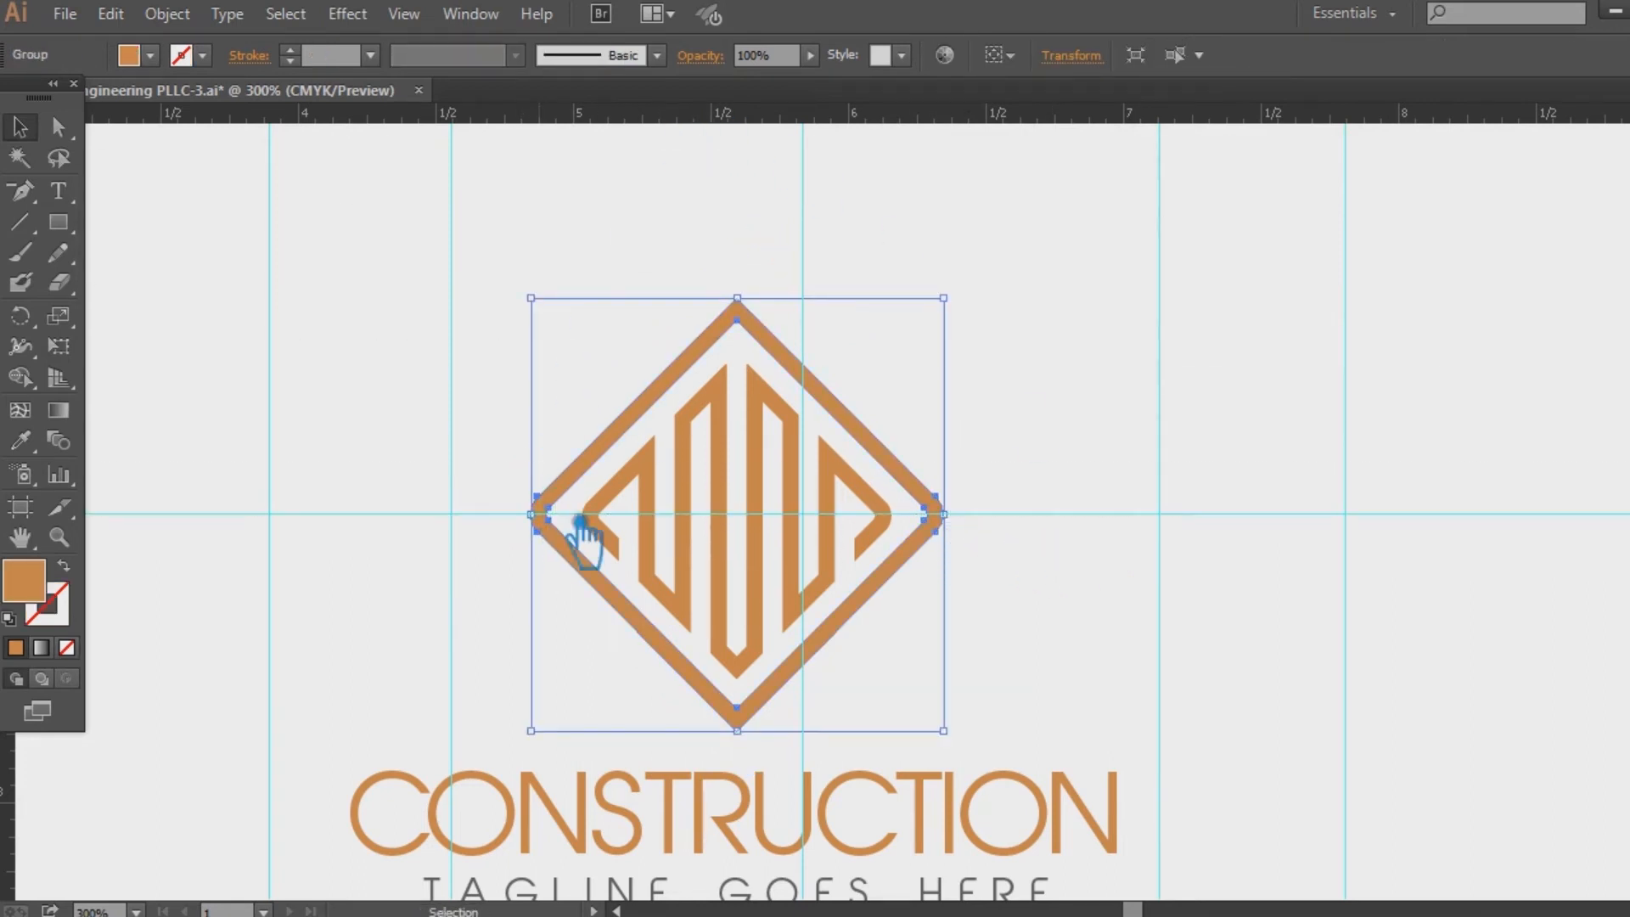
{"action": "left_click_drag", "start_coordinate": [82, 713], "coordinate": [586, 755]}
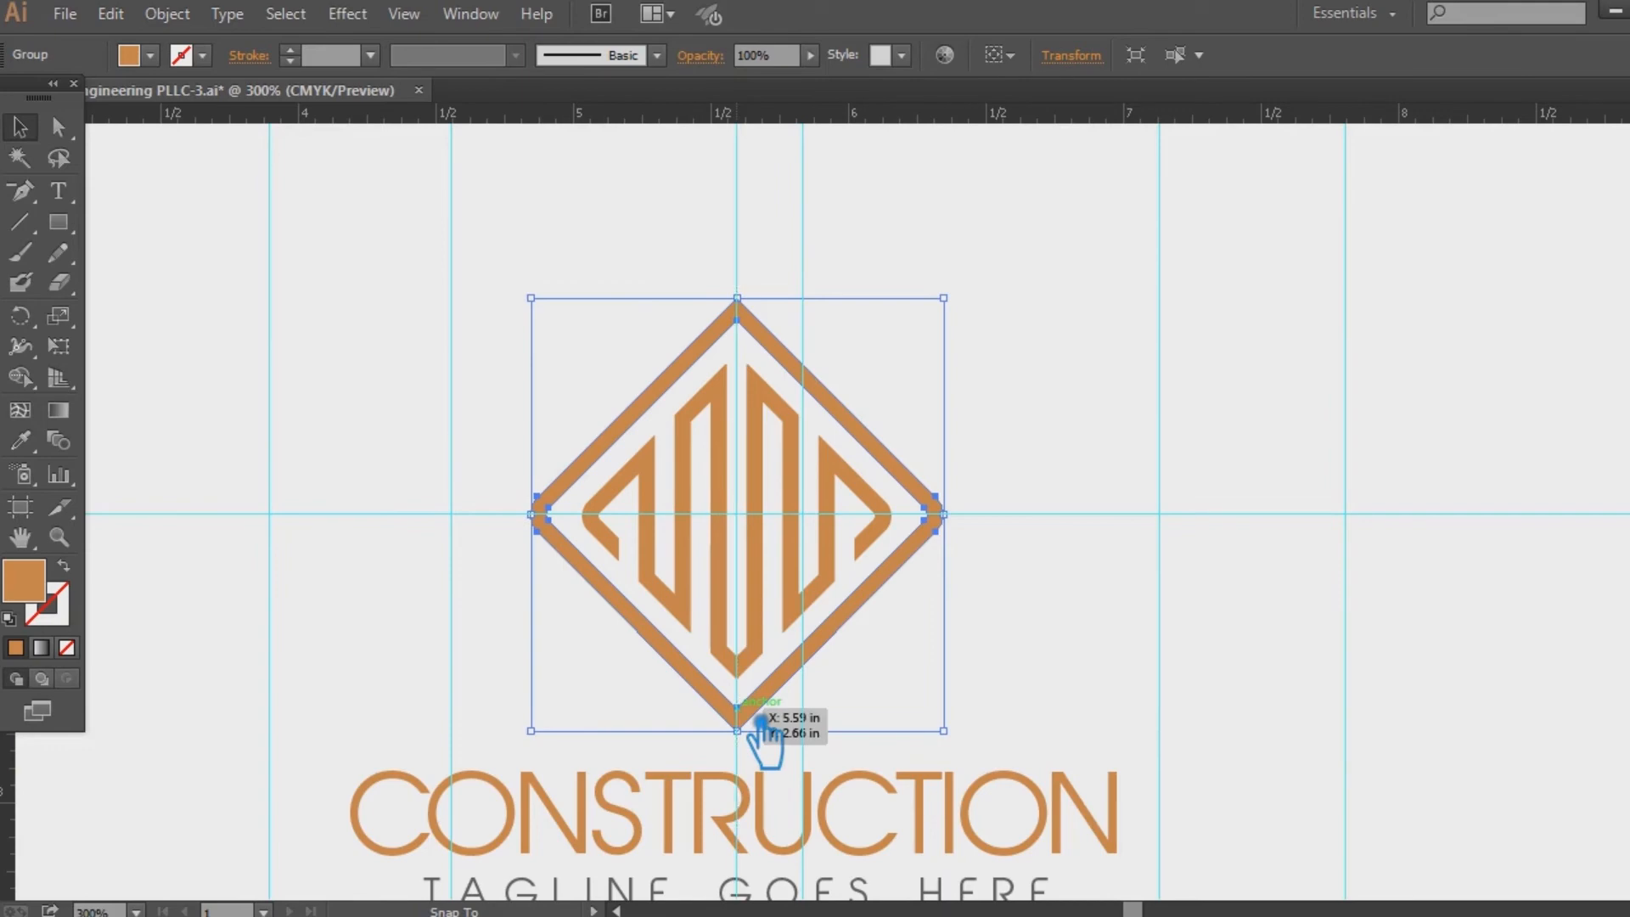
Step: Try drawing a horizontal line between the two side corners of the inner line pattern
{"action": "left_click", "coordinate": [738, 496]}
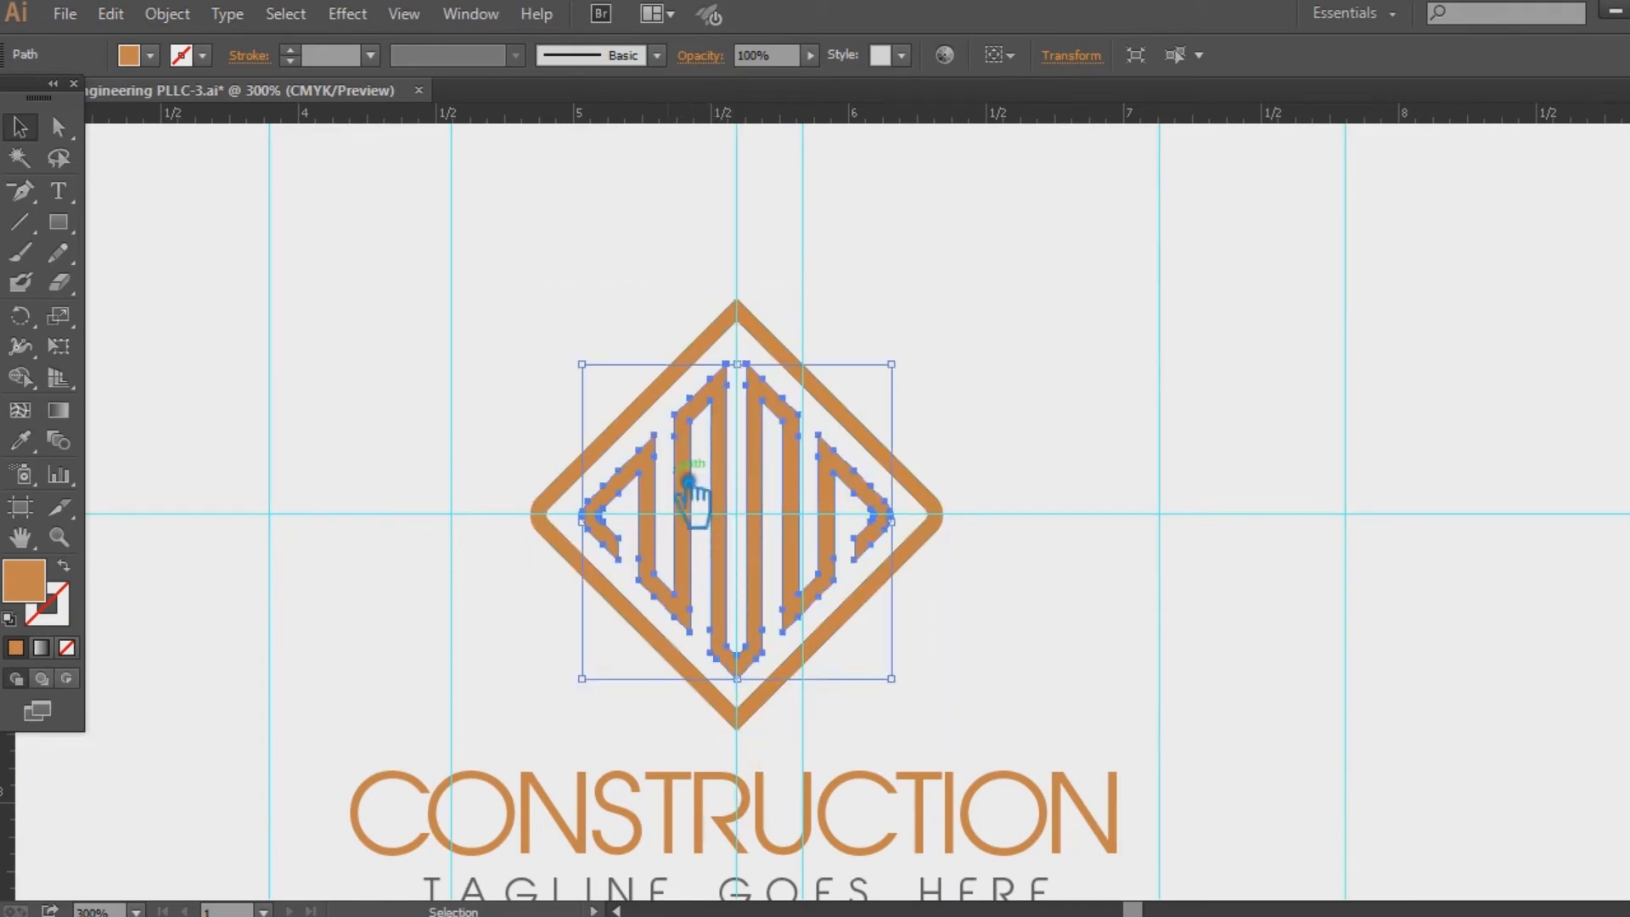
{"action": "key", "text": "ctrl+plus"}
{"action": "key", "text": "ctrl+plus"}
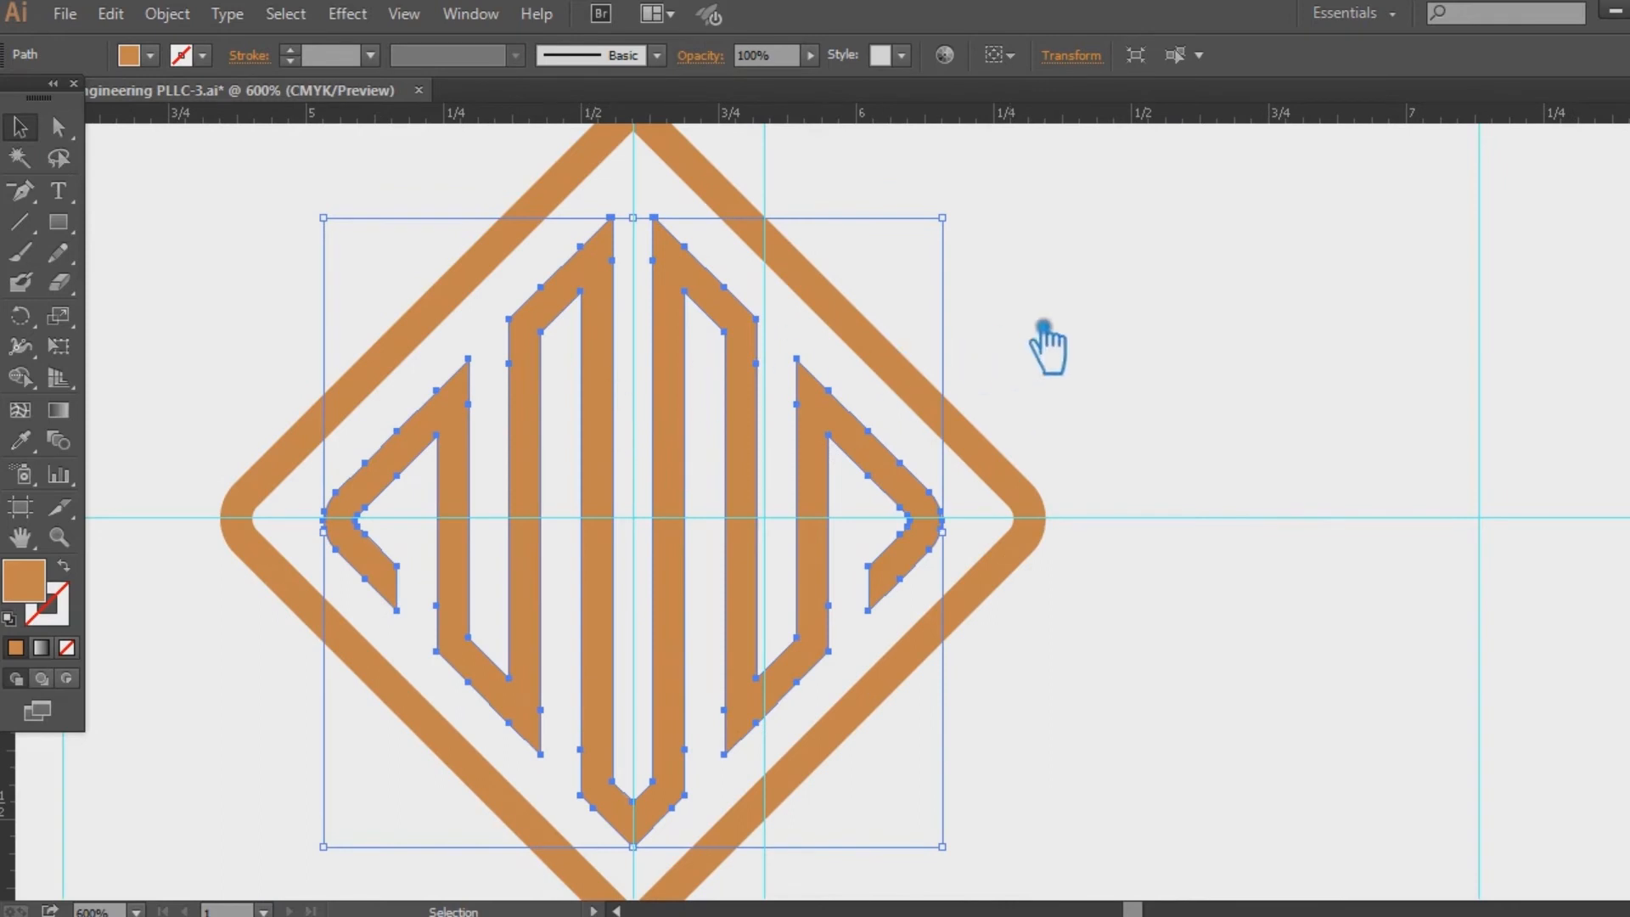
{"action": "left_click", "coordinate": [1030, 334]}
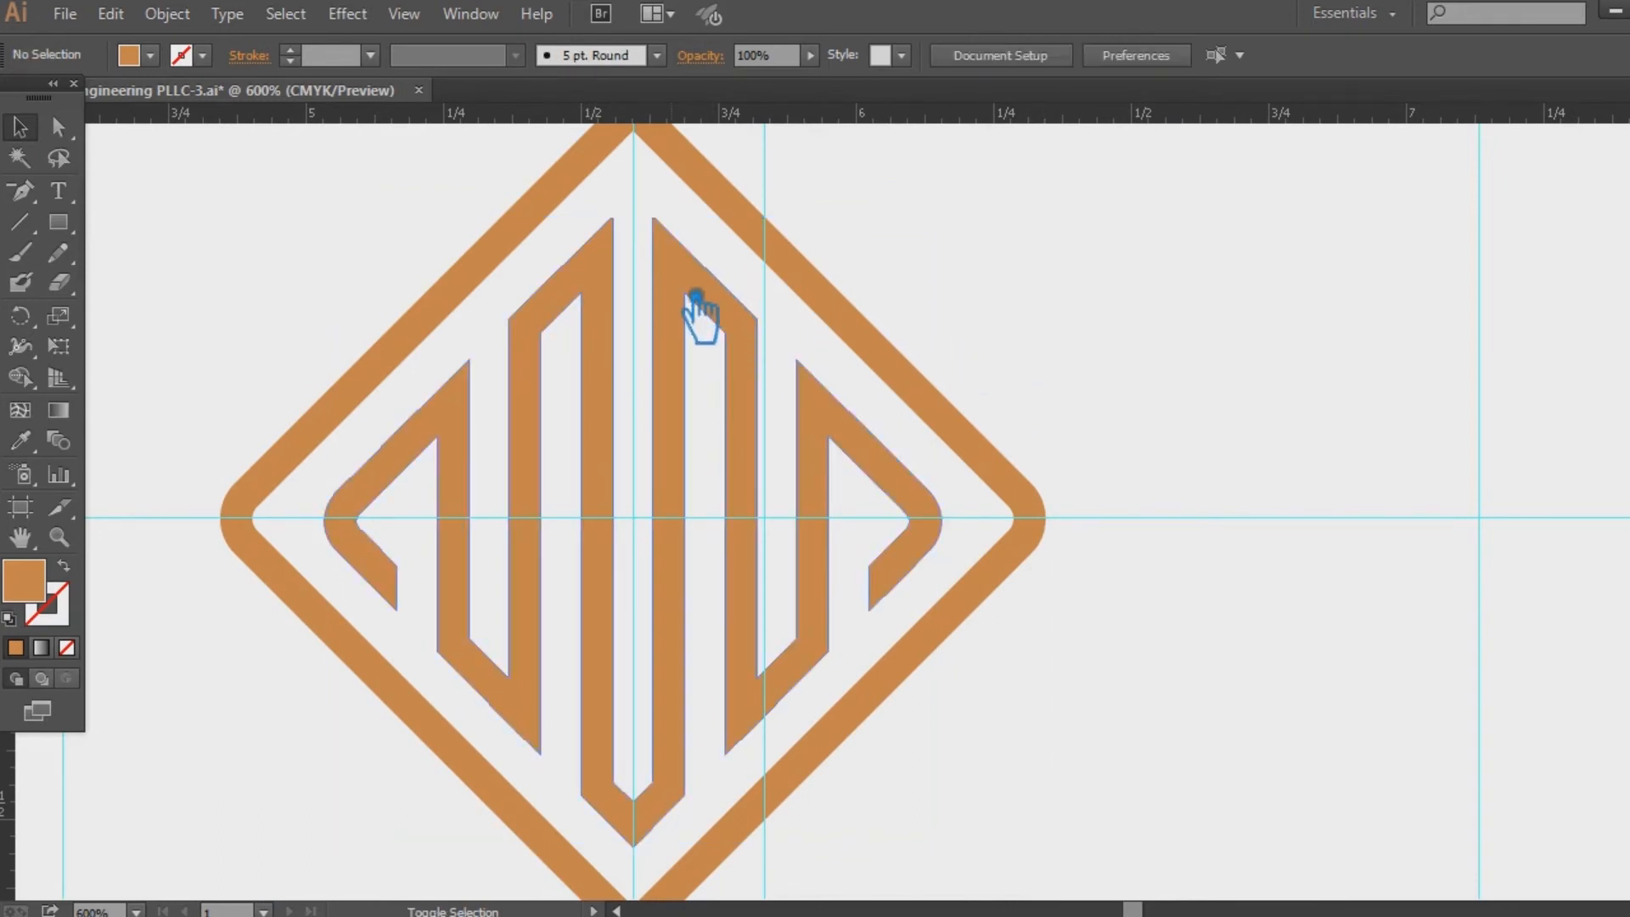
{"action": "left_click", "coordinate": [20, 222]}
{"action": "left_click_drag", "start_coordinate": [355, 521], "coordinate": [908, 527]}
{"action": "key", "text": "ctrl+z"}
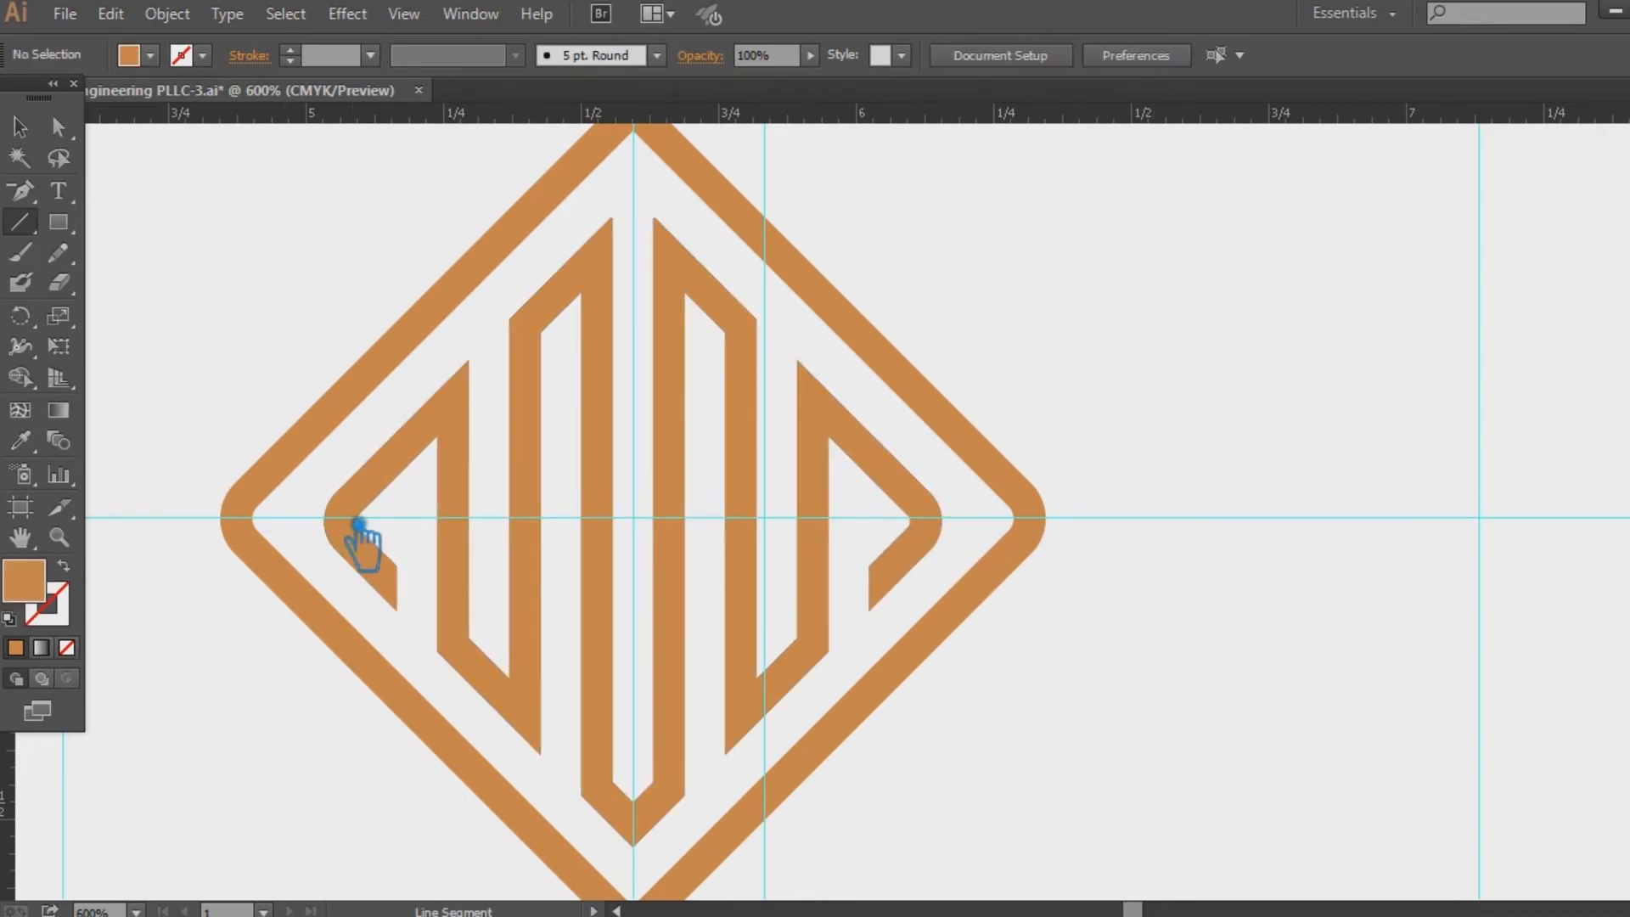
Step: Draw a long horizontal line through the inner pattern's side corners and group it with the whole diamond
{"action": "left_click_drag", "start_coordinate": [354, 520], "coordinate": [1169, 521]}
{"action": "left_click", "coordinate": [20, 128]}
{"action": "left_click_drag", "start_coordinate": [909, 521], "coordinate": [1213, 657]}
{"action": "left_click_drag", "start_coordinate": [1122, 548], "coordinate": [240, 323]}
{"action": "key", "text": "ctrl+g"}
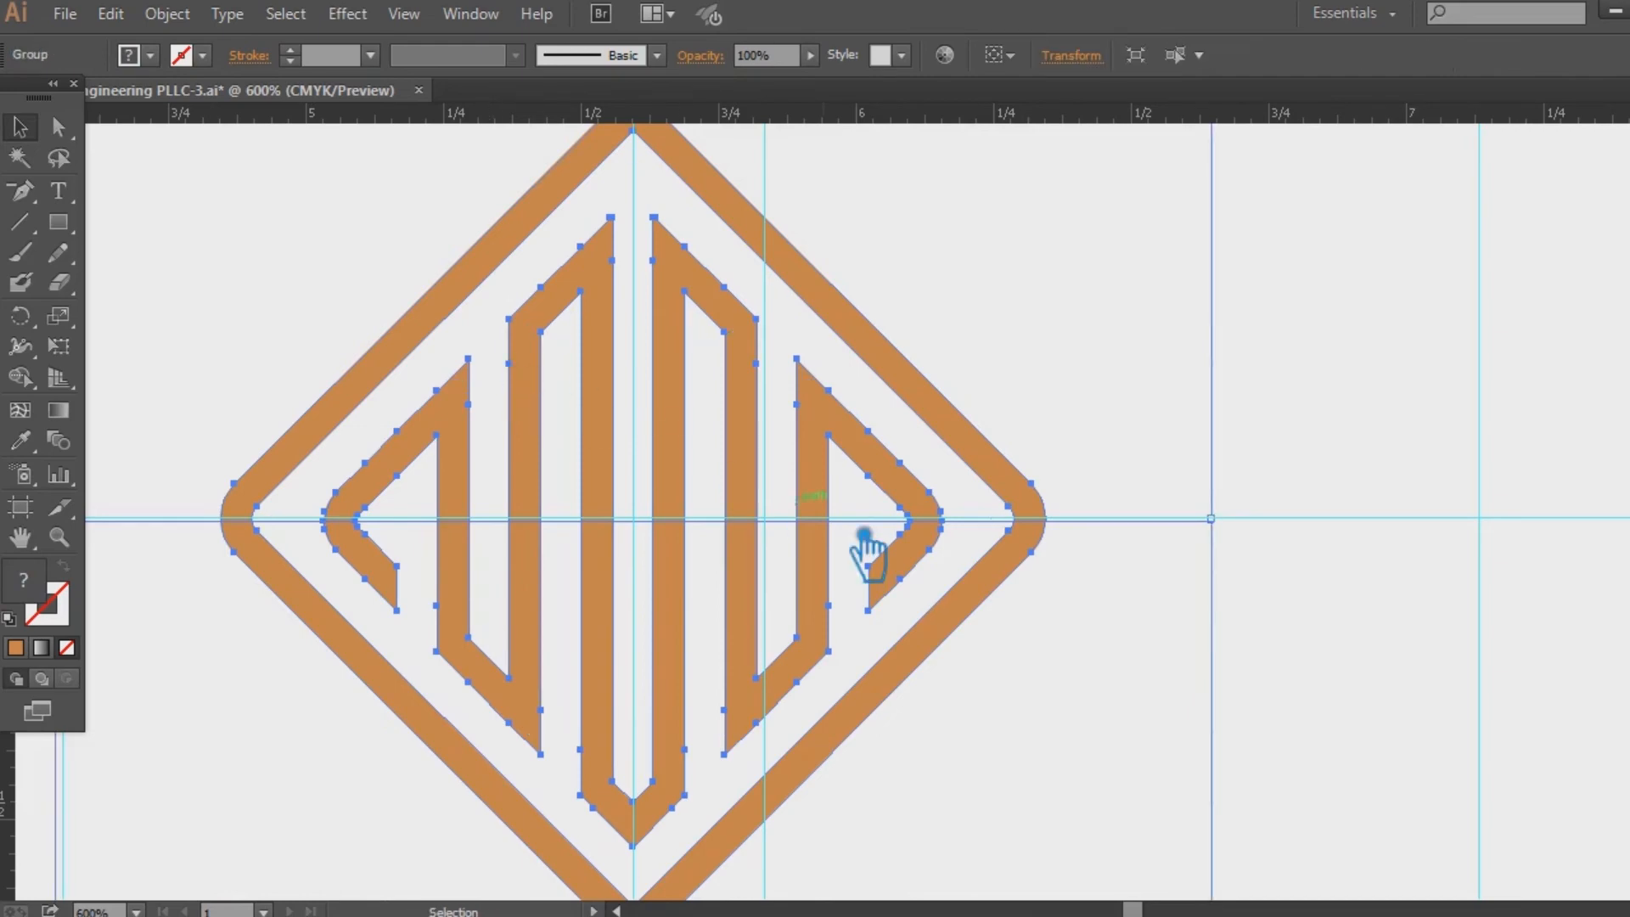
Step: Move the grouped diamond up slightly so the inner pattern's side corners sit on the horizontal guide
{"action": "key", "text": "ctrl+plus"}
{"action": "key", "text": "ctrl+plus"}
{"action": "left_click_drag", "start_coordinate": [442, 401], "coordinate": [1462, 368]}
{"action": "left_click", "coordinate": [476, 273]}
{"action": "left_click", "coordinate": [748, 388]}
{"action": "left_click", "coordinate": [355, 404]}
{"action": "left_click_drag", "start_coordinate": [686, 440], "coordinate": [694, 427]}
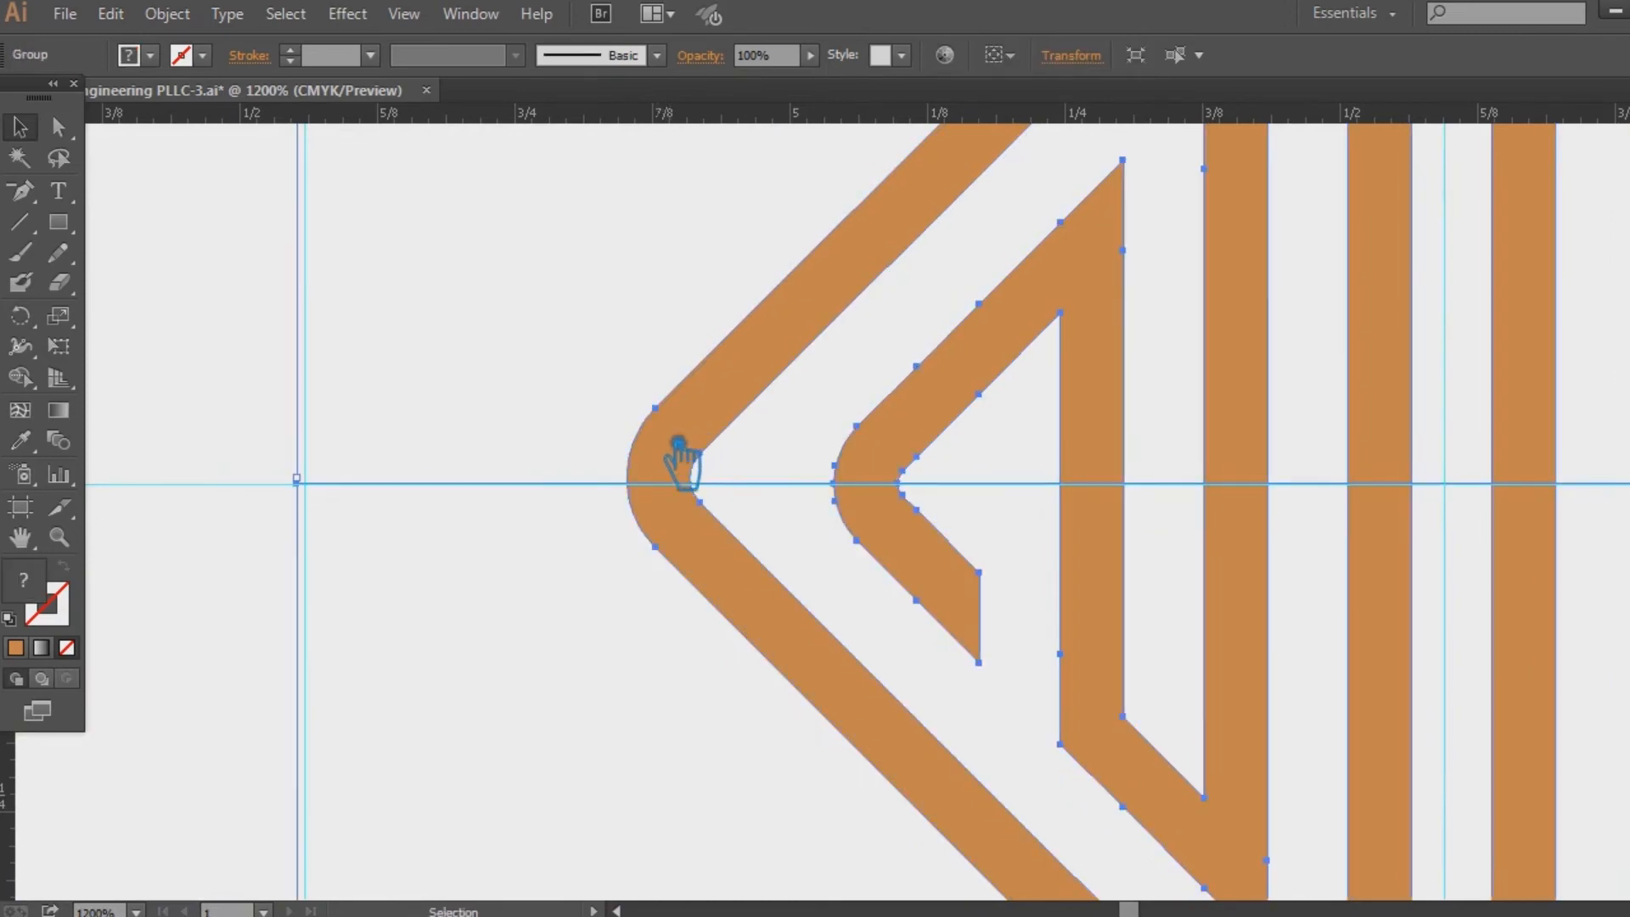
{"action": "left_click_drag", "start_coordinate": [527, 582], "coordinate": [413, 570]}
{"action": "key", "text": "ctrl+minus"}
{"action": "key", "text": "ctrl+minus"}
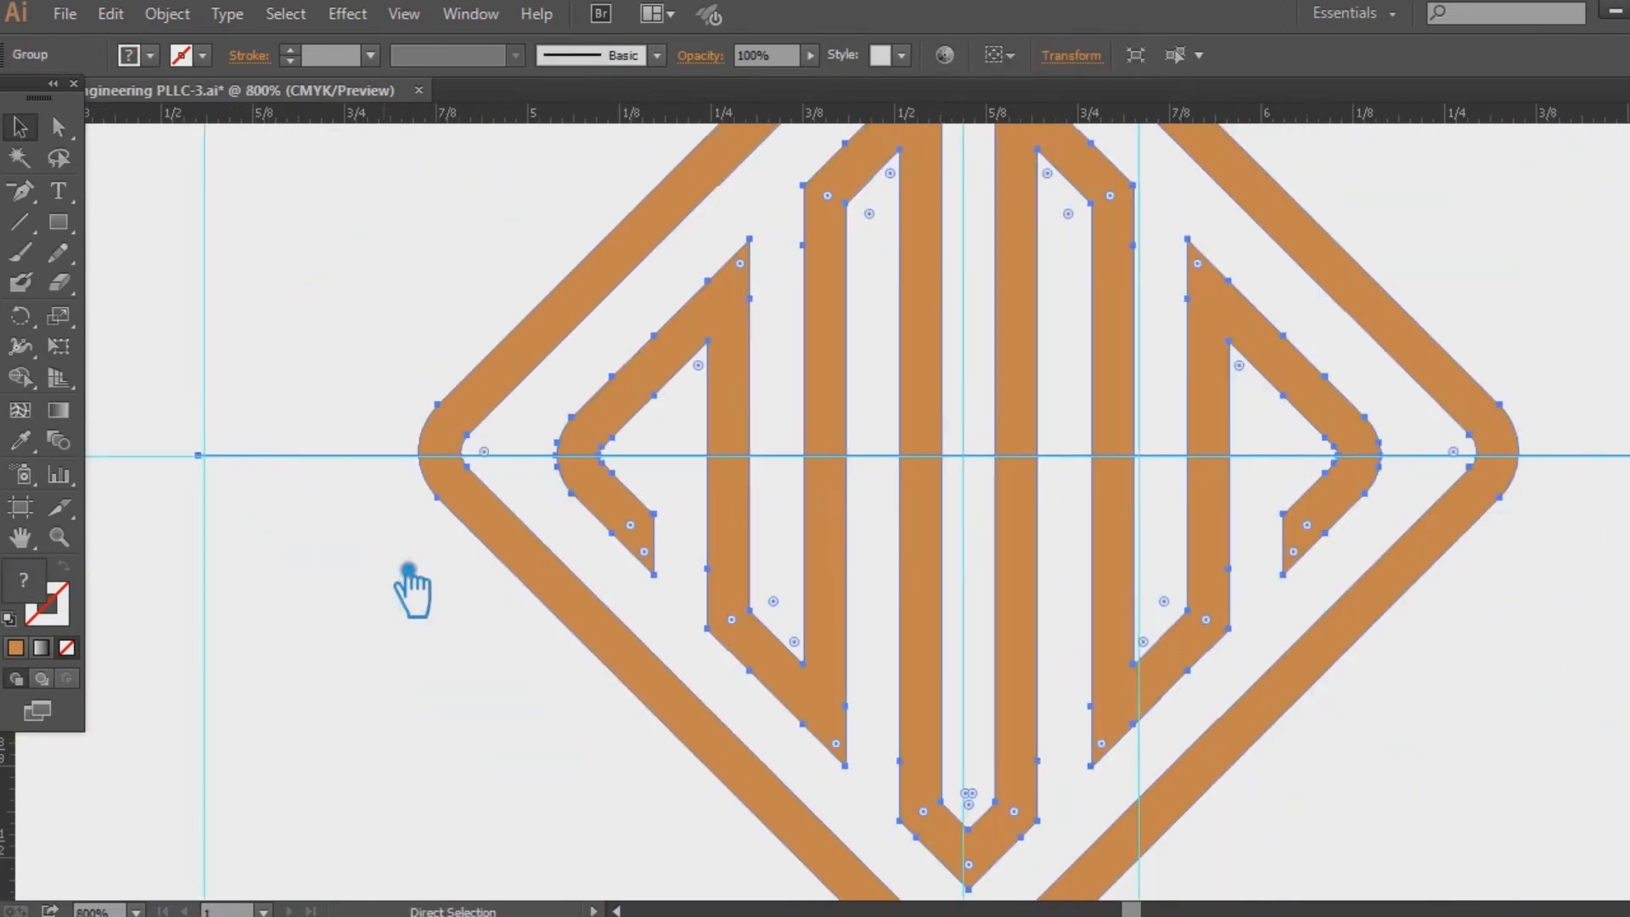
Step: Ungroup the outer frame, the inner pattern and the horizontal line
{"action": "key", "text": "ctrl+shift+a"}
{"action": "right_click", "coordinate": [840, 424]}
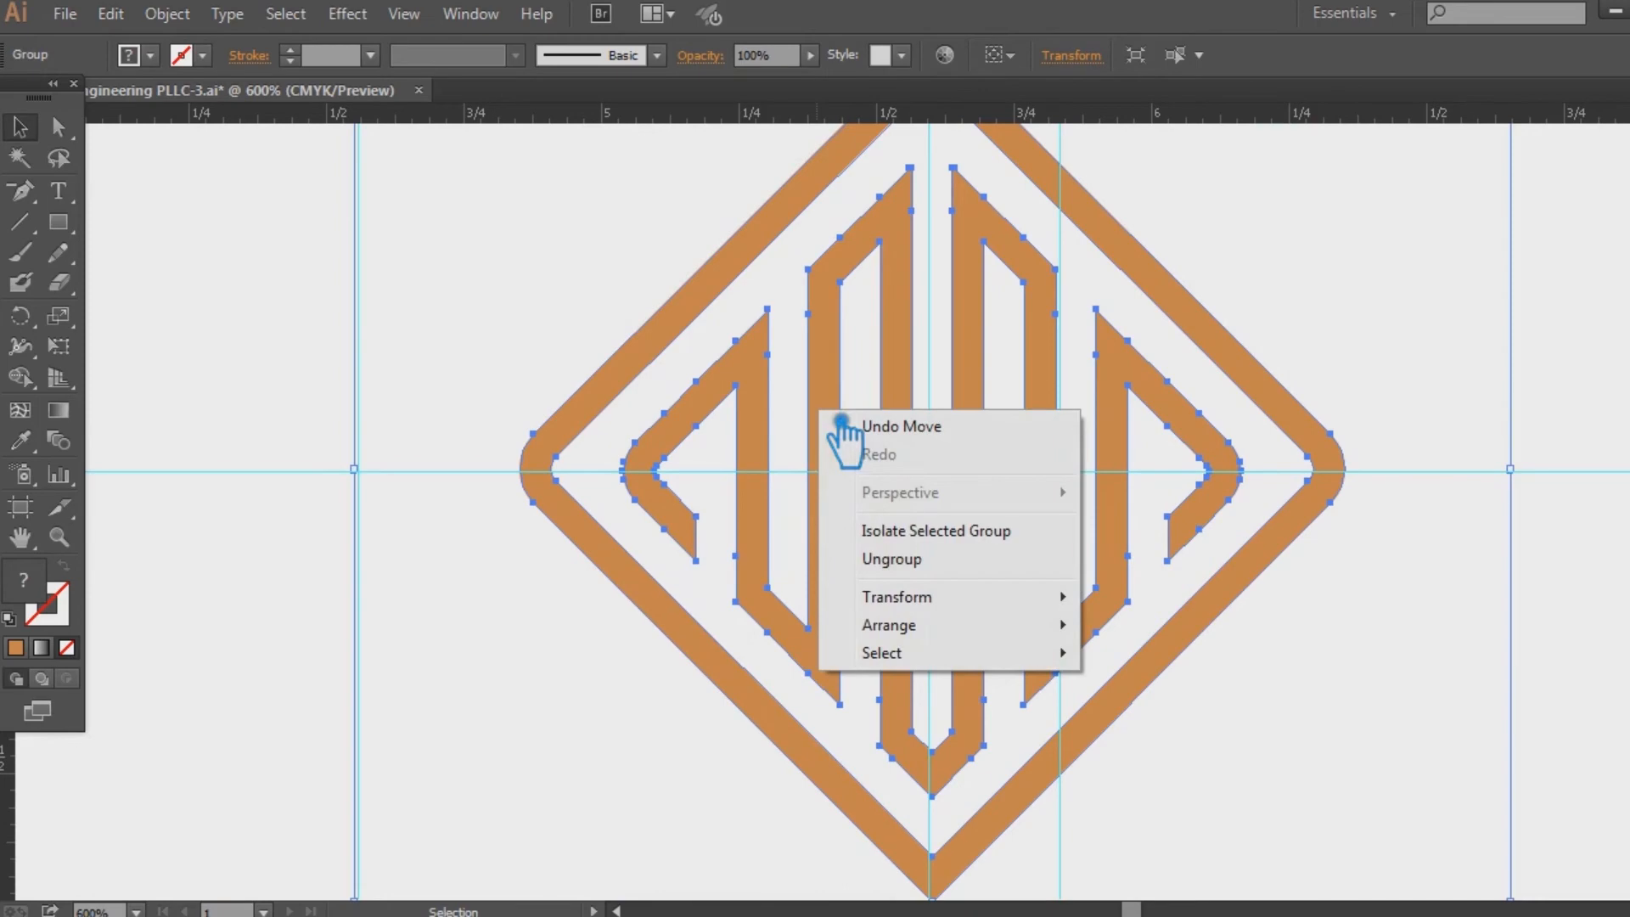
{"action": "left_click", "coordinate": [891, 553]}
{"action": "left_click", "coordinate": [1347, 593]}
{"action": "left_click", "coordinate": [1139, 467]}
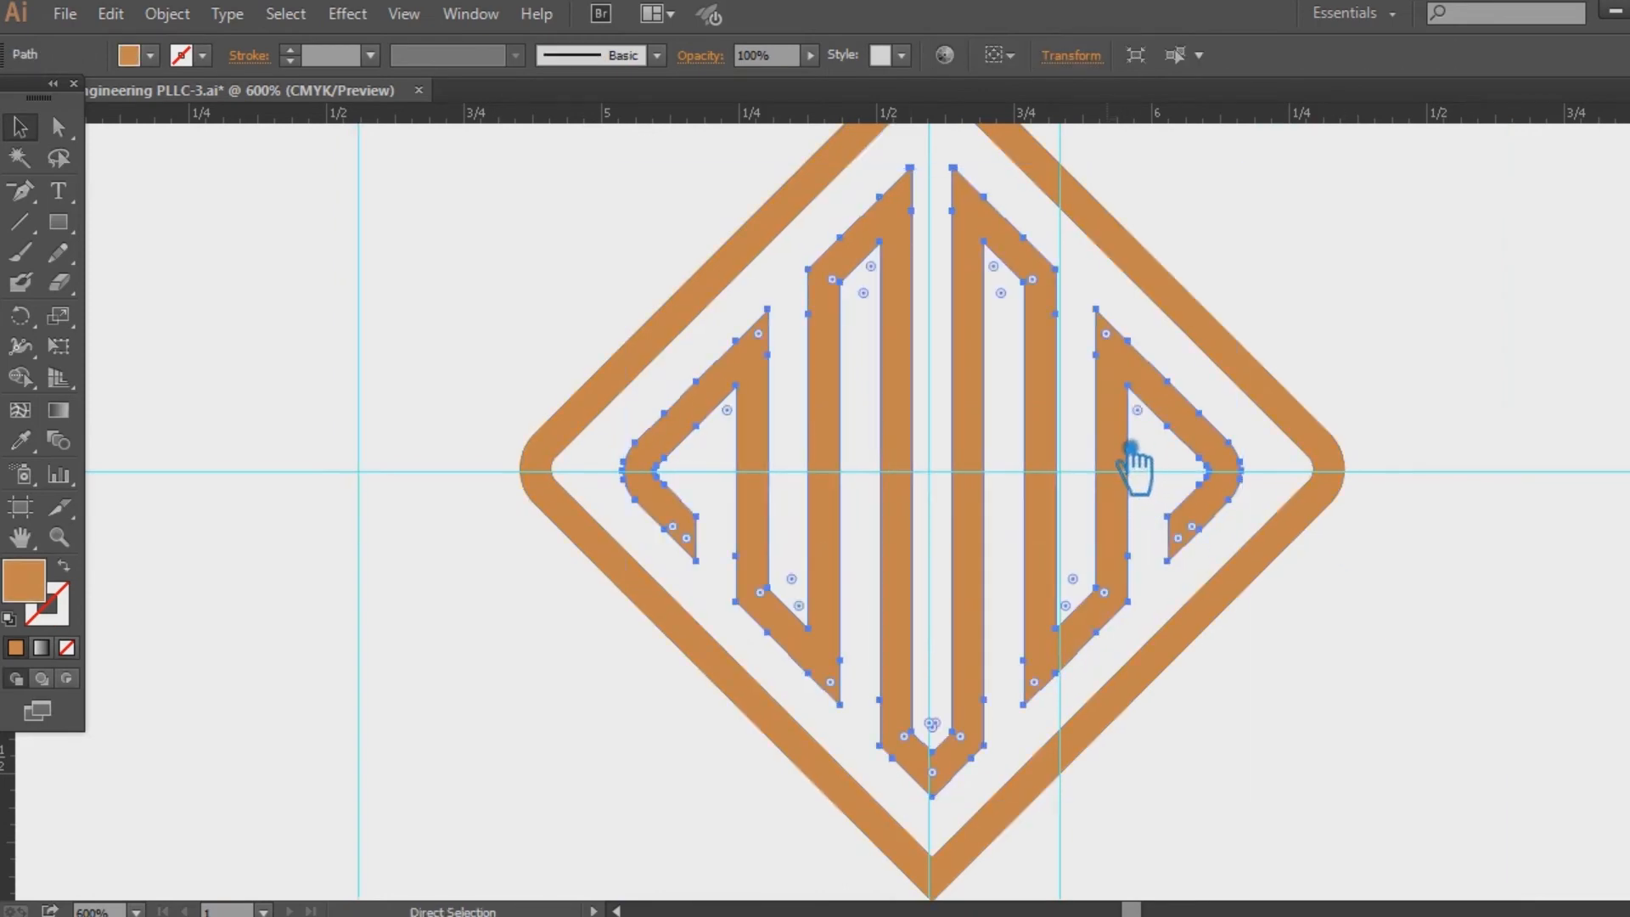
Step: Move the outer frame down slightly to centre its side corners on the horizontal guide
{"action": "key", "text": "ctrl+plus"}
{"action": "left_click", "coordinate": [358, 542]}
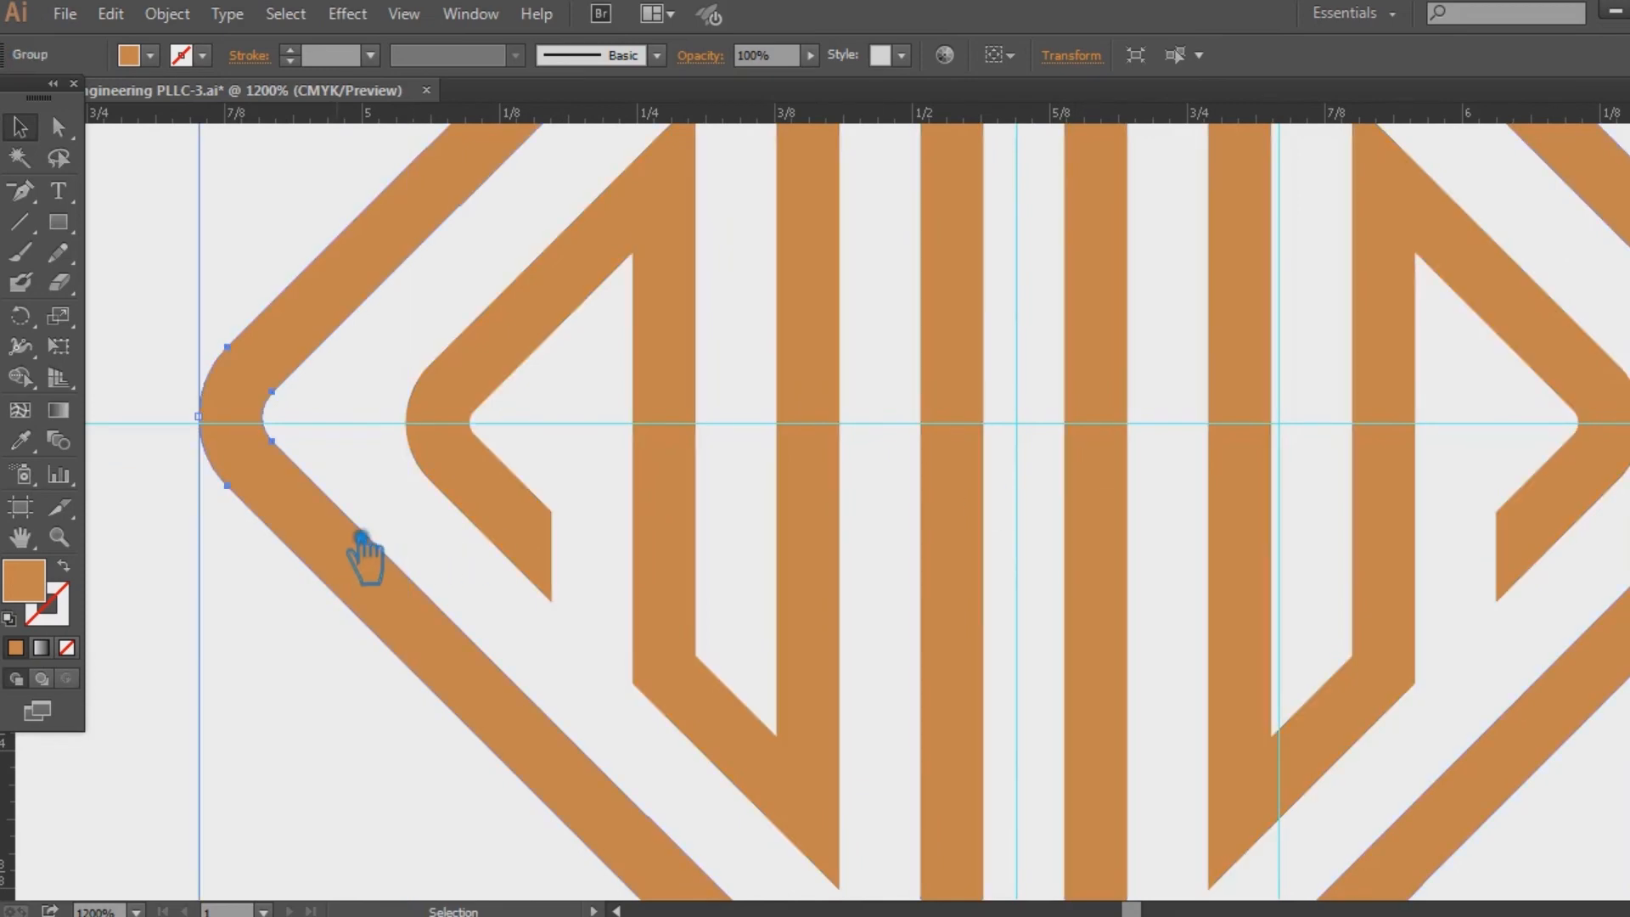
{"action": "left_click", "coordinate": [182, 310]}
{"action": "left_click_drag", "start_coordinate": [306, 348], "coordinate": [303, 355]}
Step: Align the diamond, the CONSTRUCTION name and the tagline on their common horizontal centre
{"action": "left_click", "coordinate": [505, 378], "text": "shift"}
{"action": "left_click", "coordinate": [525, 382], "text": "shift"}
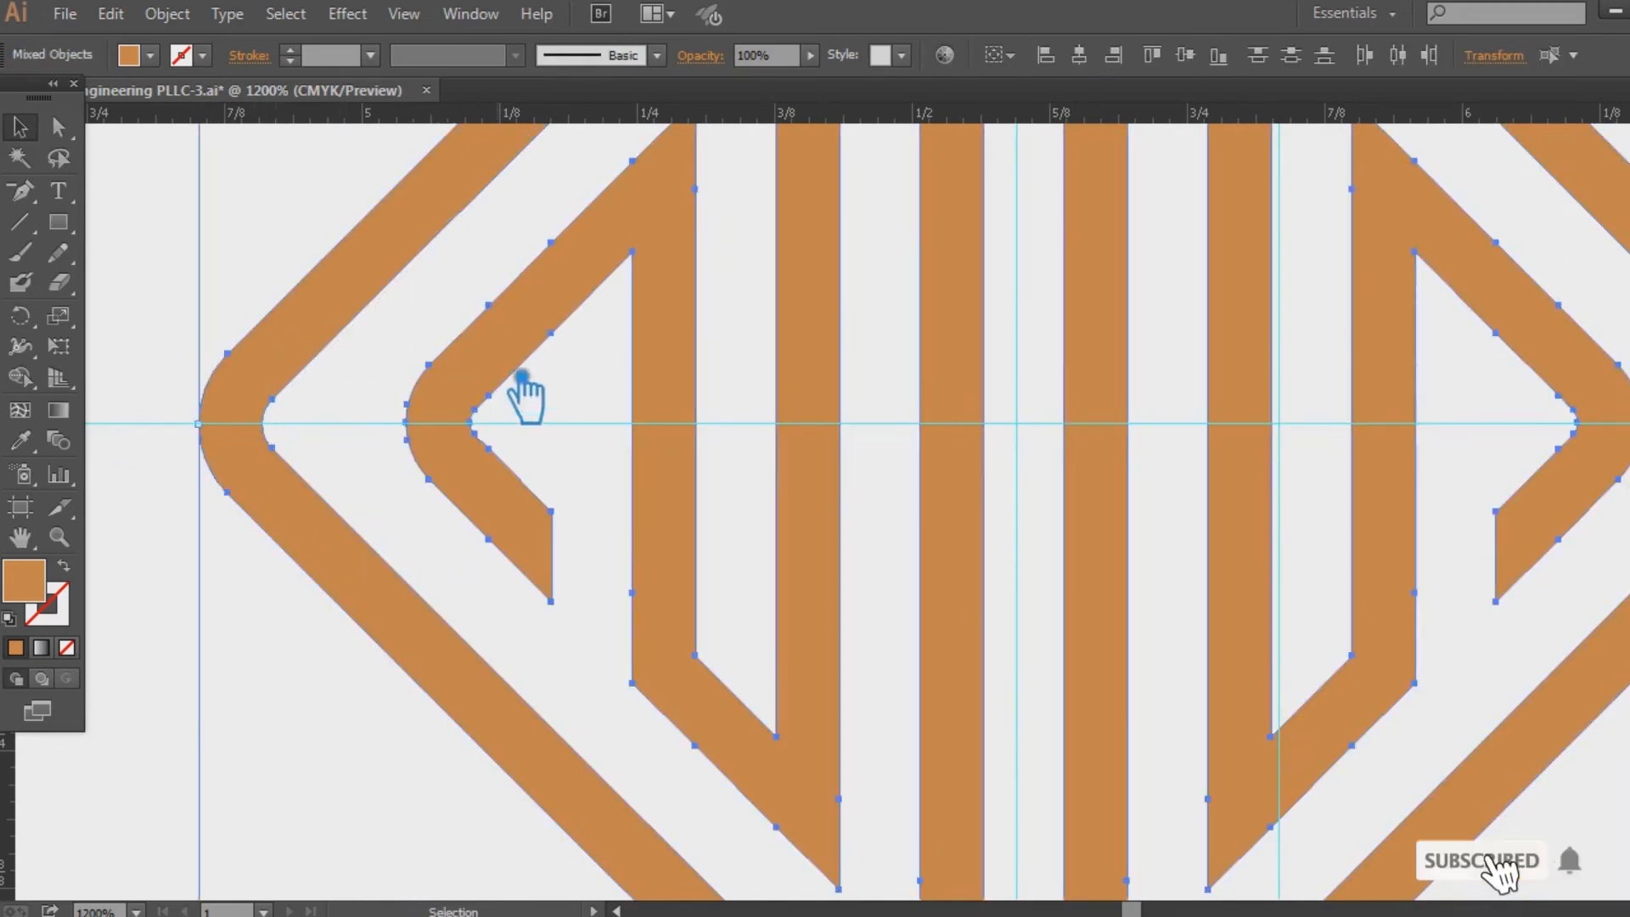
{"action": "key", "text": "ctrl+minus"}
{"action": "key", "text": "ctrl+minus"}
{"action": "key", "text": "ctrl+minus"}
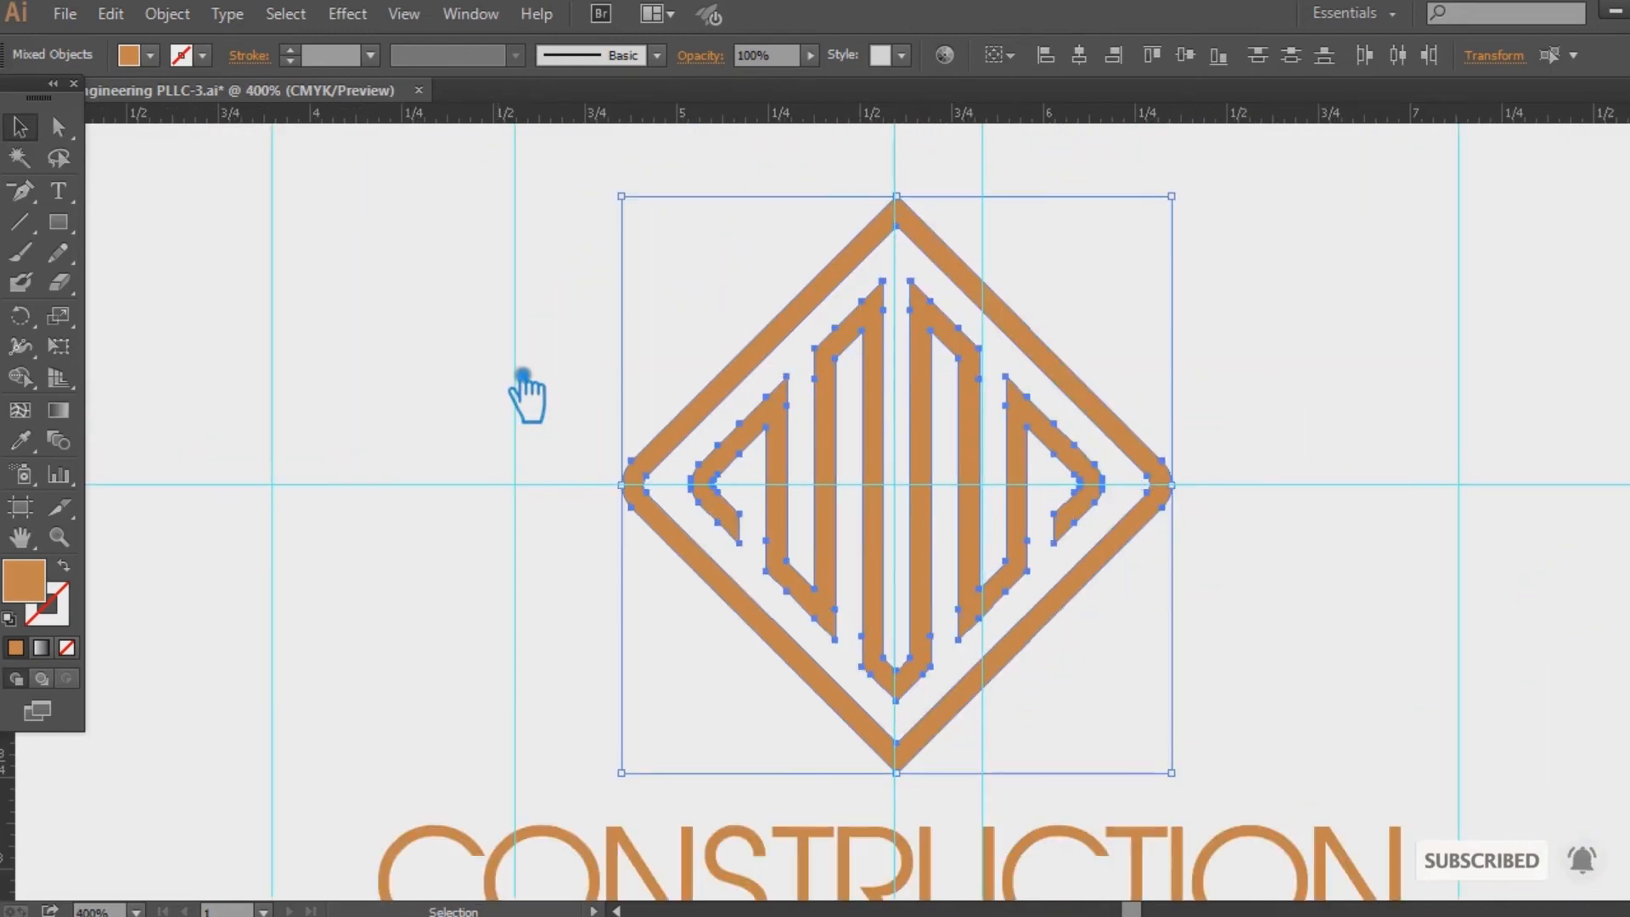
{"action": "left_click", "coordinate": [1337, 413]}
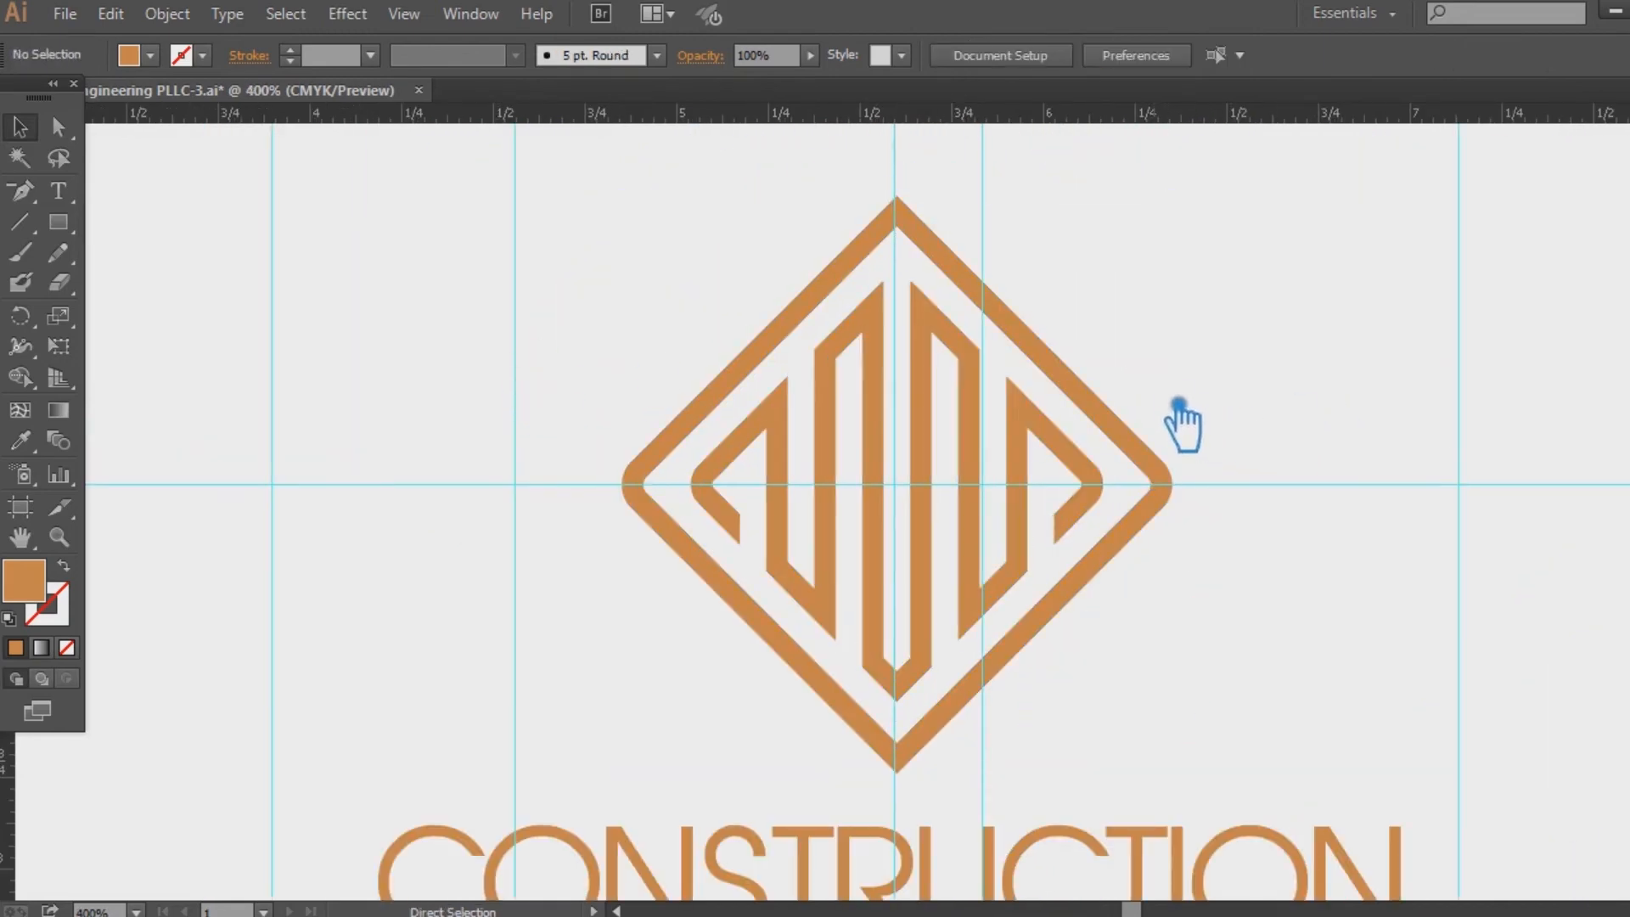
{"action": "key", "text": "ctrl+minus"}
{"action": "key", "text": "ctrl+minus"}
{"action": "key", "text": "ctrl+minus"}
{"action": "scroll", "coordinate": [1179, 550], "scroll_direction": "down", "scroll_amount": 3}
{"action": "left_click_drag", "start_coordinate": [1010, 594], "coordinate": [661, 229]}
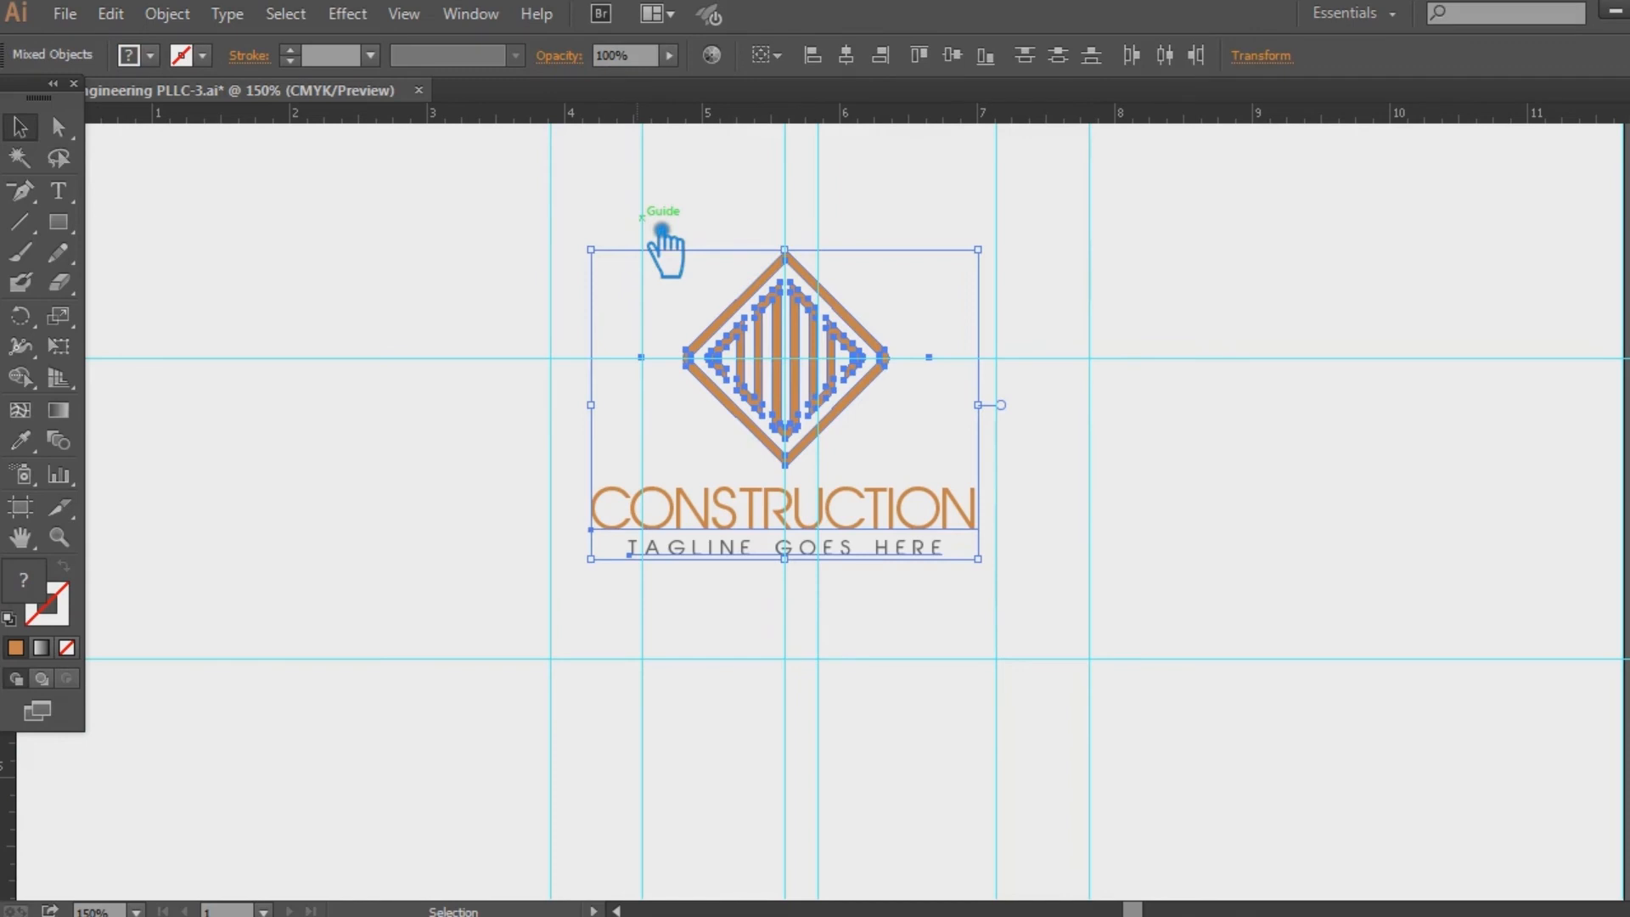
{"action": "left_click", "coordinate": [861, 53]}
{"action": "left_click", "coordinate": [1119, 479]}
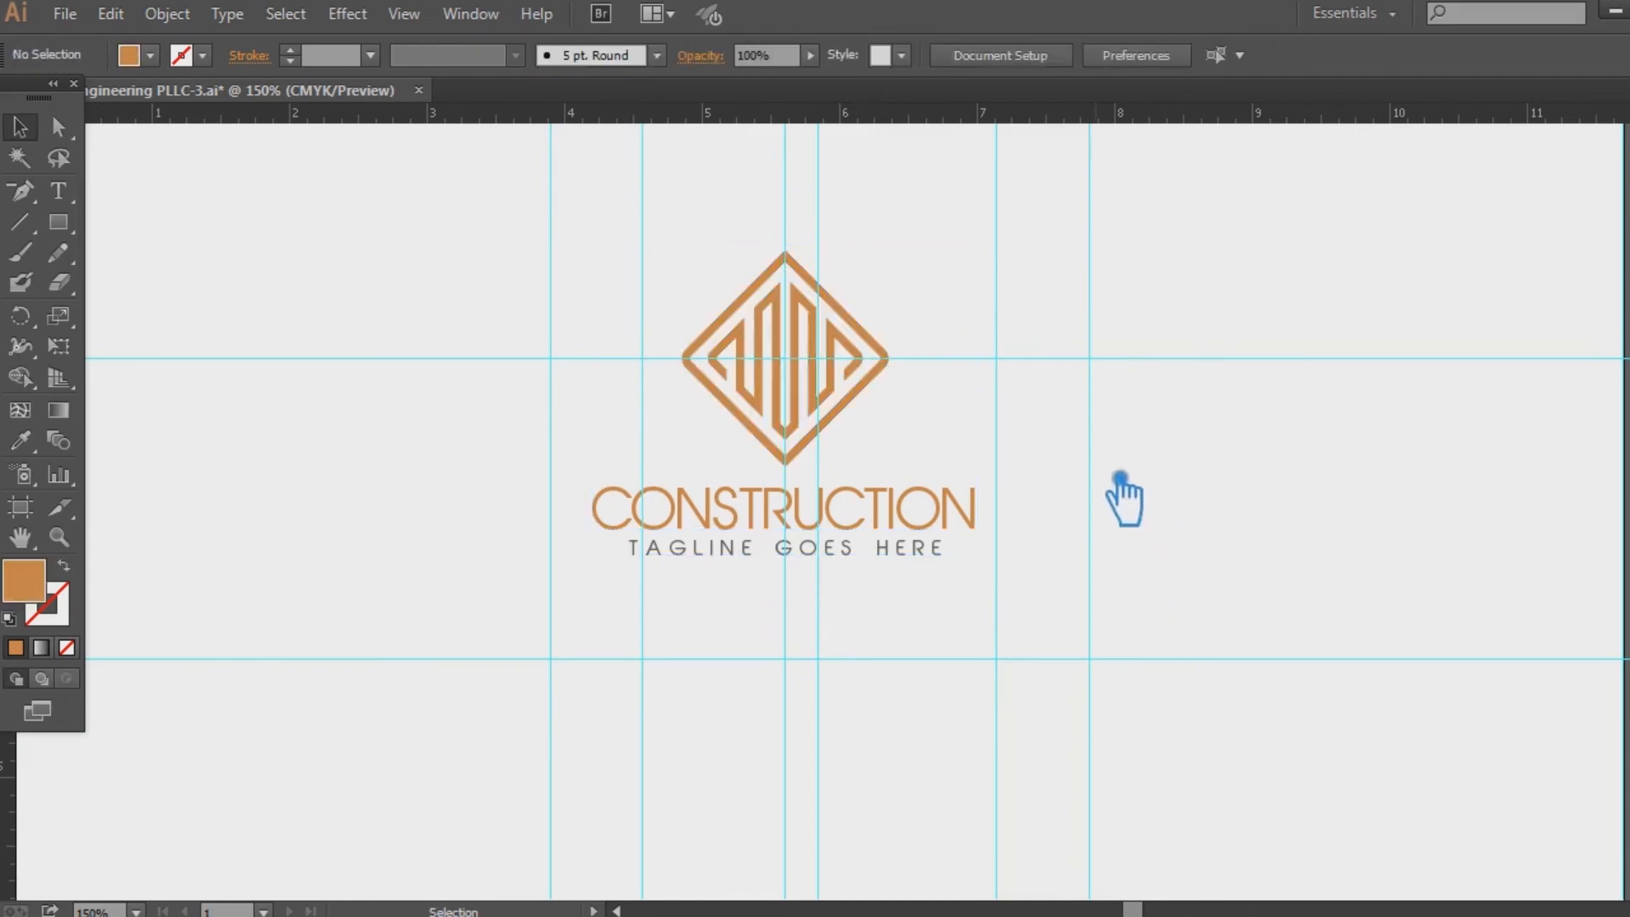
Step: Move the complete logo into the left half of the white panel and group it
{"action": "key", "text": "ctrl+minus"}
{"action": "key", "text": "ctrl+minus"}
{"action": "left_click_drag", "start_coordinate": [1087, 309], "coordinate": [1543, 430]}
{"action": "left_click_drag", "start_coordinate": [1351, 551], "coordinate": [1143, 551]}
{"action": "left_click_drag", "start_coordinate": [1202, 479], "coordinate": [1261, 465]}
{"action": "left_click", "coordinate": [944, 411]}
{"action": "right_click", "coordinate": [1112, 510]}
{"action": "left_click", "coordinate": [1168, 659]}
{"action": "left_click", "coordinate": [1290, 499]}
{"action": "left_click", "coordinate": [1206, 528]}
{"action": "left_click", "coordinate": [1209, 532]}
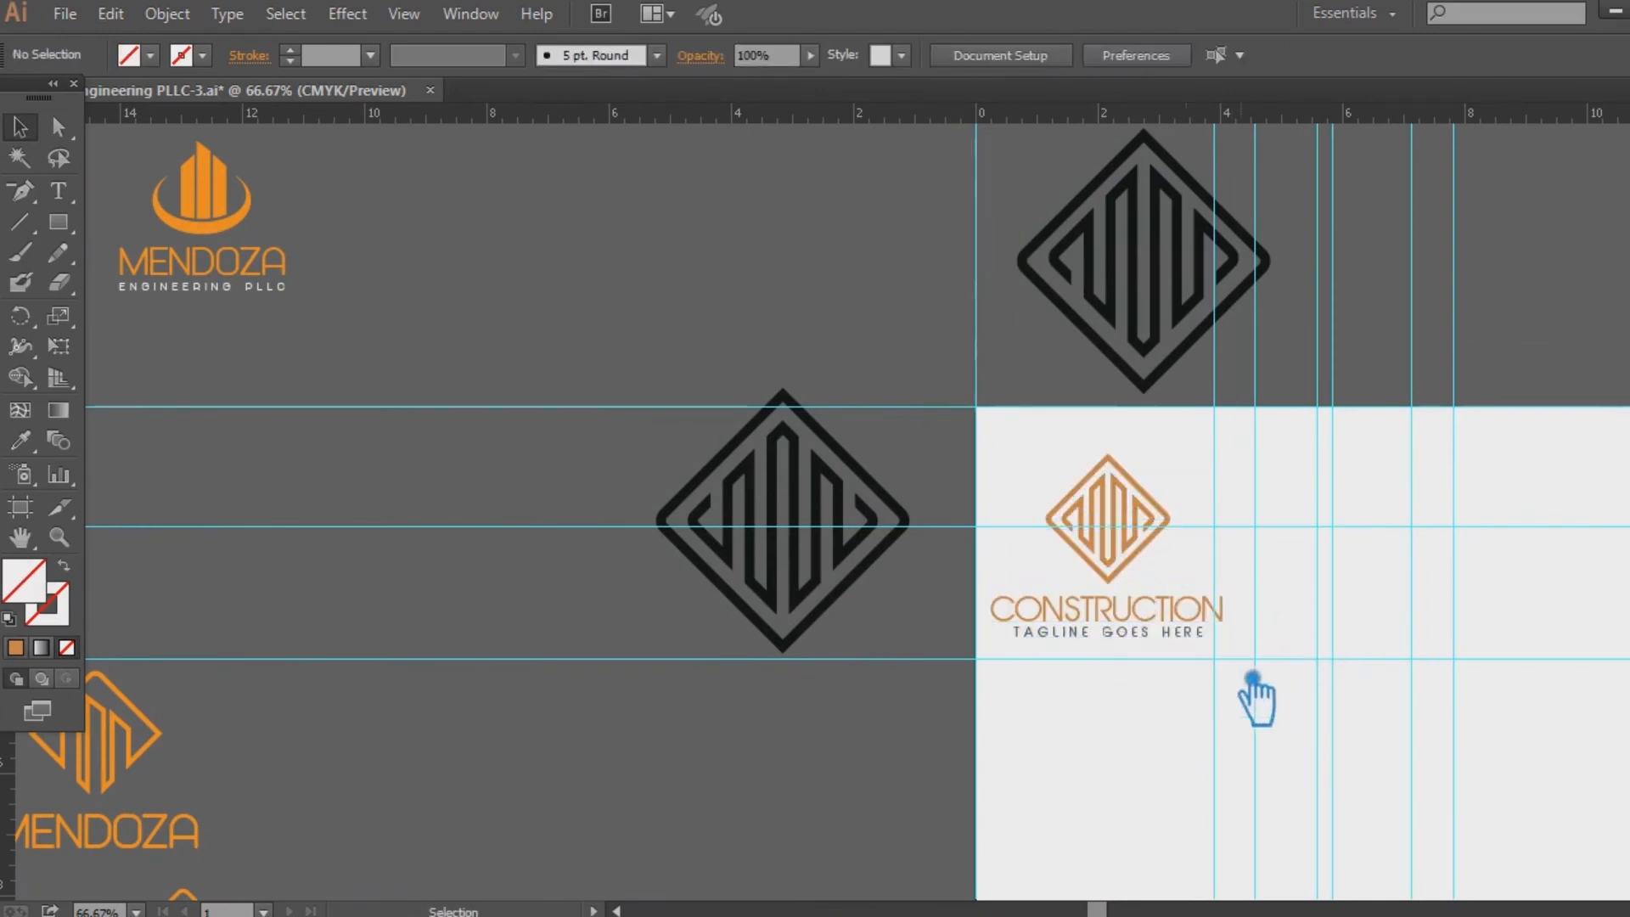
Step: Move the grouped logo slightly up and nudge it right within the left half of the white panel
{"action": "left_click_drag", "start_coordinate": [1254, 691], "coordinate": [1044, 498]}
{"action": "left_click_drag", "start_coordinate": [1364, 513], "coordinate": [1395, 472]}
{"action": "key", "text": "Right"}
{"action": "key", "text": "Right"}
{"action": "key", "text": "Right"}
{"action": "key", "text": "Right"}
{"action": "key", "text": "Right"}
{"action": "key", "text": "Right"}
{"action": "key", "text": "Right"}
{"action": "key", "text": "Right"}
{"action": "key", "text": "Right"}
{"action": "key", "text": "Right"}
{"action": "key", "text": "Right"}
{"action": "key", "text": "Right"}
{"action": "key", "text": "Right"}
{"action": "key", "text": "Right"}
{"action": "key", "text": "Right"}
{"action": "key", "text": "Right"}
{"action": "key", "text": "Right"}
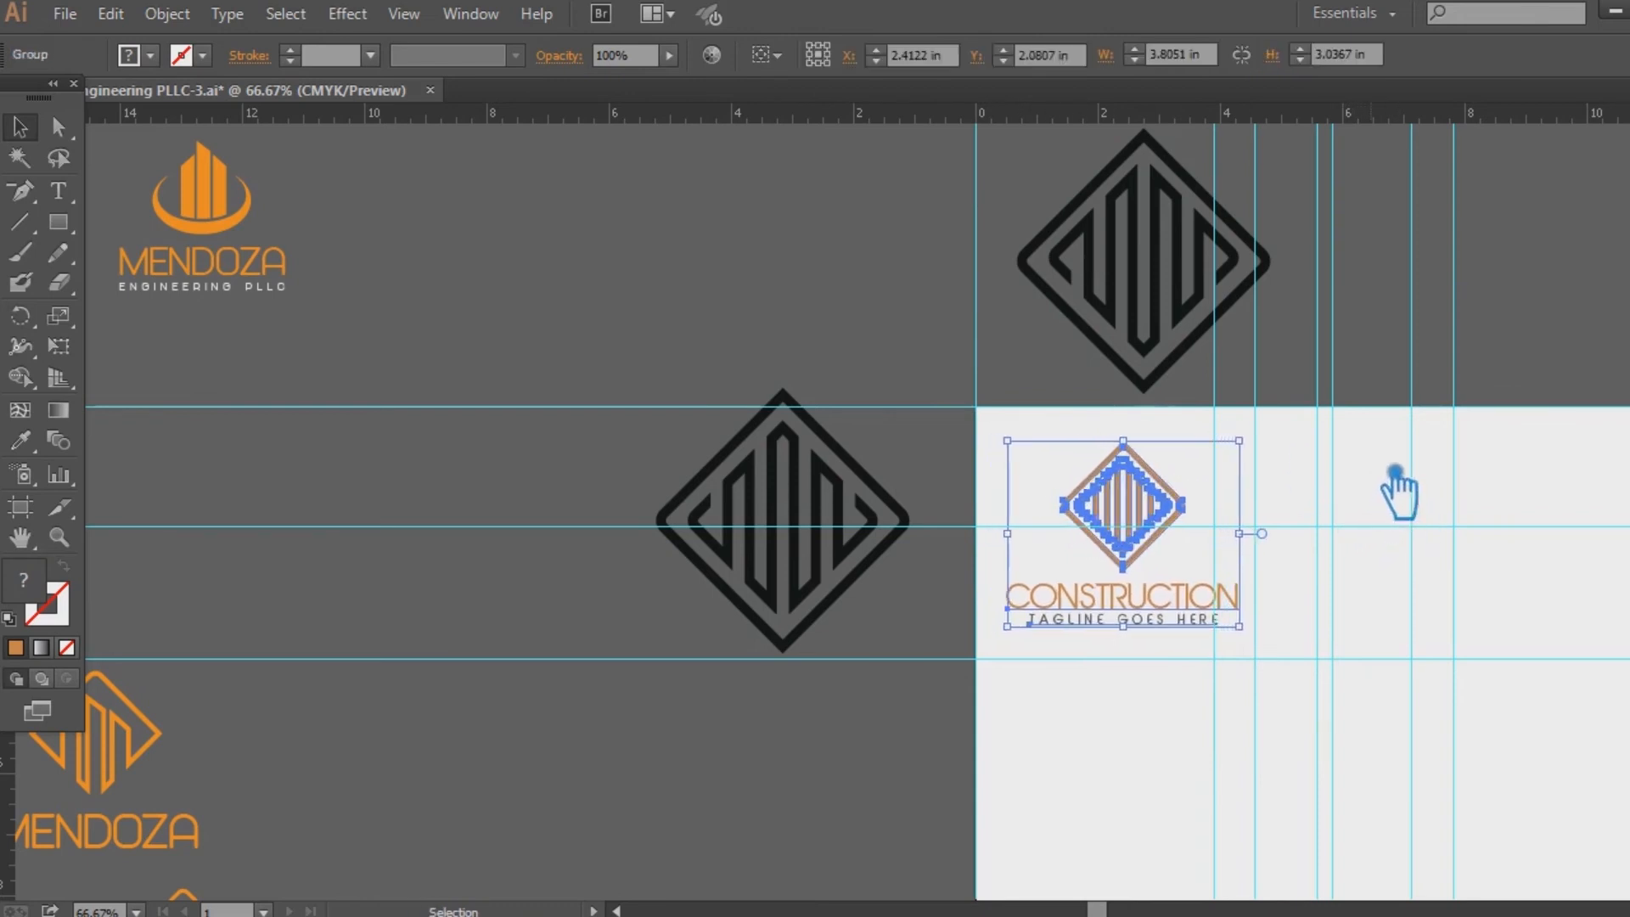
{"action": "key", "text": "Right"}
{"action": "key", "text": "Right"}
{"action": "key", "text": "Right"}
{"action": "key", "text": "Right"}
{"action": "key", "text": "Right"}
{"action": "key", "text": "Right"}
{"action": "key", "text": "Right"}
{"action": "key", "text": "Right"}
{"action": "key", "text": "Right"}
{"action": "key", "text": "Right"}
{"action": "key", "text": "Right"}
{"action": "key", "text": "Right"}
{"action": "key", "text": "Right"}
{"action": "key", "text": "Right"}
{"action": "key", "text": "Right"}
{"action": "key", "text": "Right"}
{"action": "key", "text": "Right"}
{"action": "key", "text": "Right"}
{"action": "key", "text": "Right"}
{"action": "key", "text": "Right"}
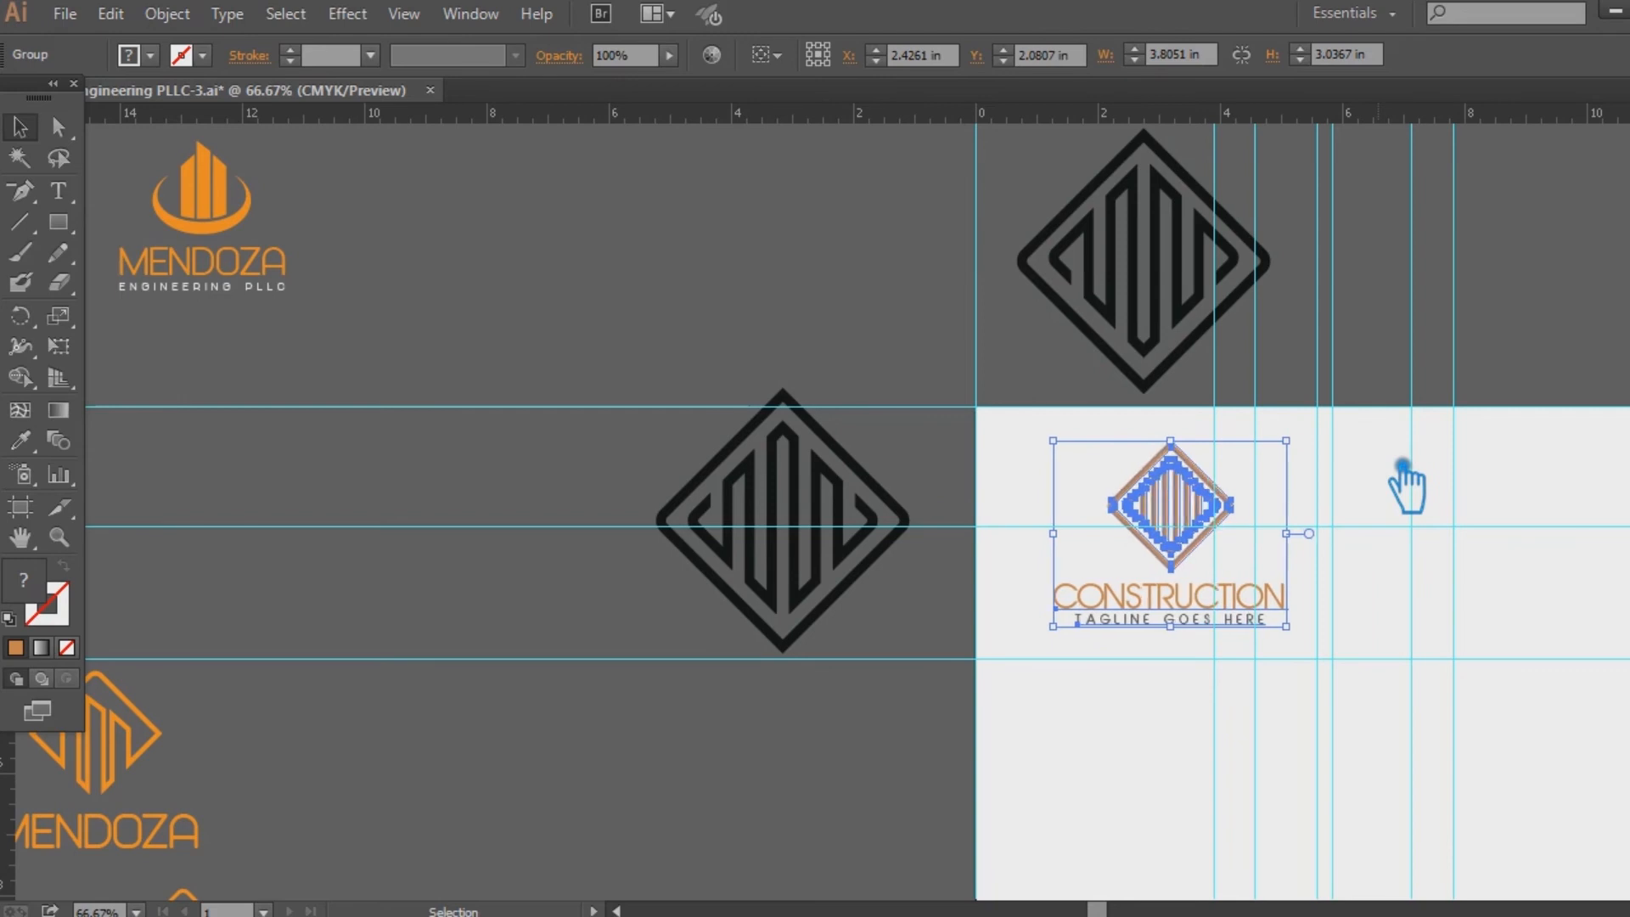
Step: Enlarge the grouped logo proportionally to about 4.36 in wide
{"action": "left_click_drag", "start_coordinate": [1062, 440], "coordinate": [1038, 424]}
{"action": "mouse_move", "coordinate": [1039, 628]}
{"action": "left_mouse_down"}
{"action": "mouse_move", "coordinate": [1053, 643]}
{"action": "mouse_move", "coordinate": [1037, 640]}
{"action": "left_mouse_up"}
{"action": "left_click", "coordinate": [1560, 580]}
Step: Unhide all hidden objects and delete the orange bars, the orange block and the outlined orange lettering on the white panel
{"action": "left_click_drag", "start_coordinate": [1396, 558], "coordinate": [1007, 424]}
{"action": "key", "text": "ctrl+alt+3"}
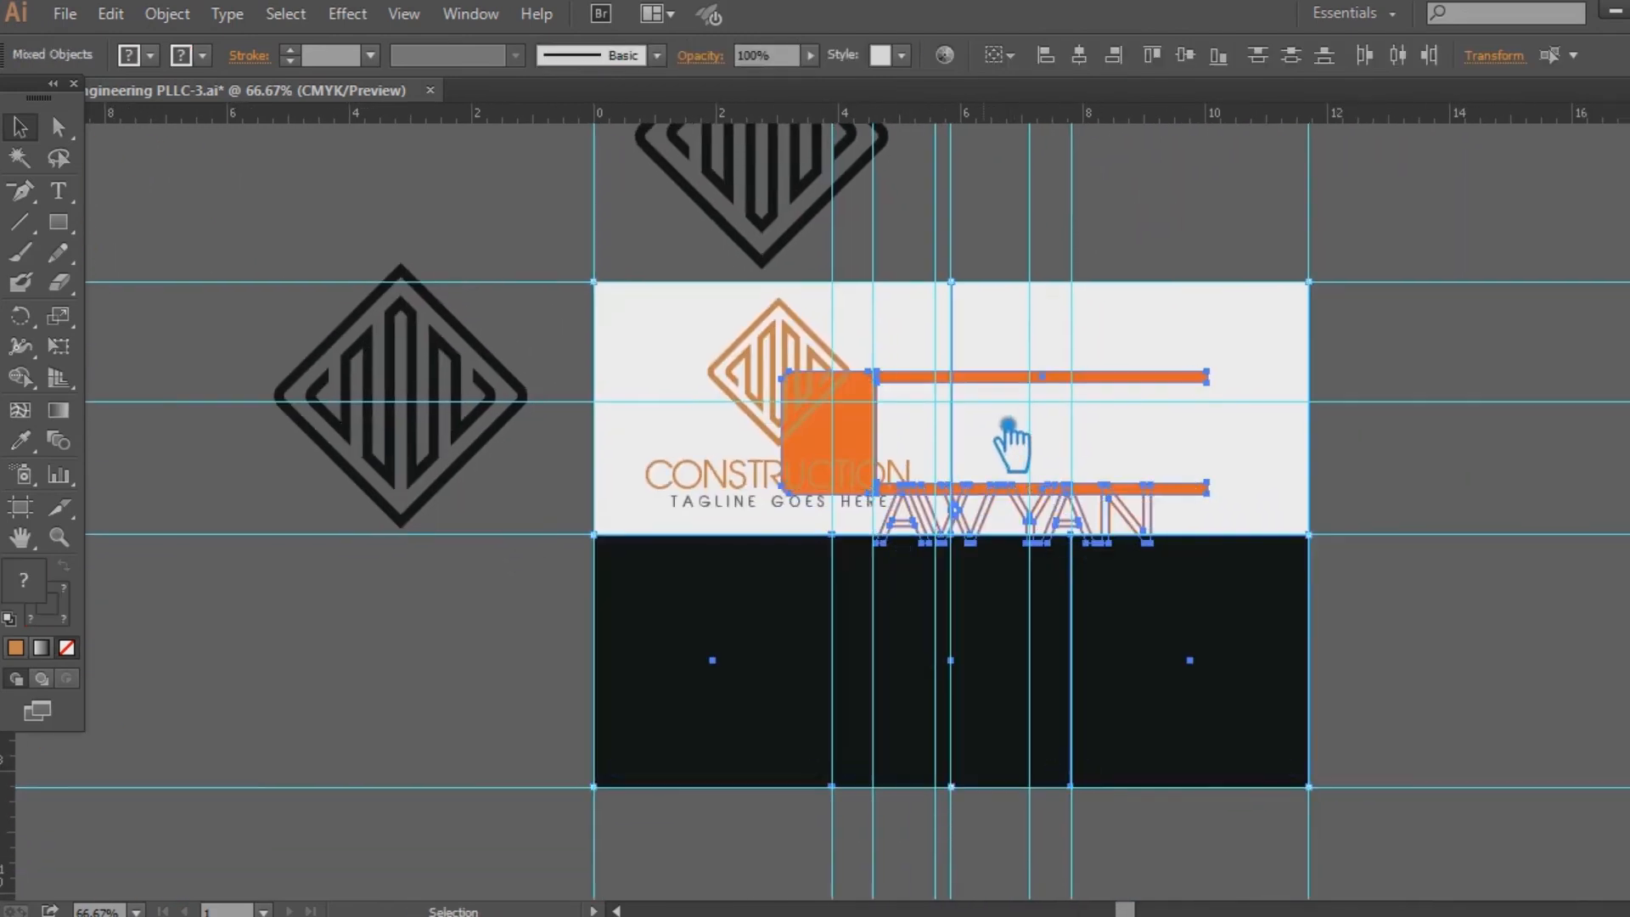
{"action": "left_click", "coordinate": [1103, 368]}
{"action": "left_click", "coordinate": [1071, 376]}
{"action": "key", "text": "Delete"}
{"action": "left_click", "coordinate": [867, 452]}
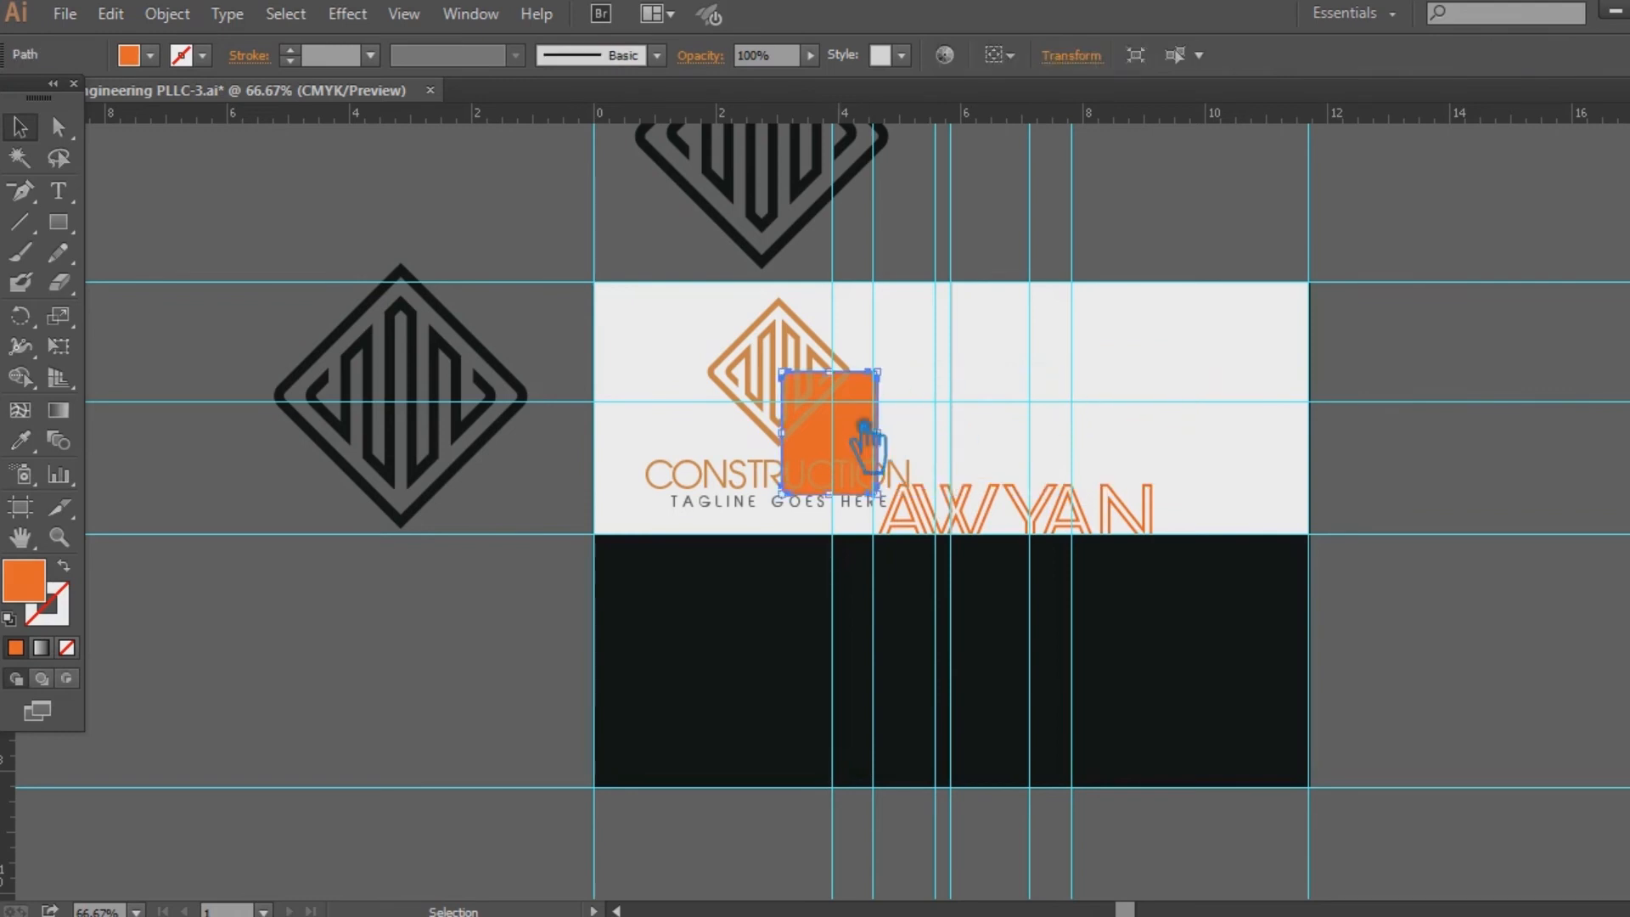
{"action": "key", "text": "Delete"}
{"action": "left_click", "coordinate": [1023, 522]}
{"action": "key", "text": "Delete"}
Step: Hide the guides and nudge the logo right to sit better within the left half of the white panel
{"action": "key", "text": "ctrl+semicolon"}
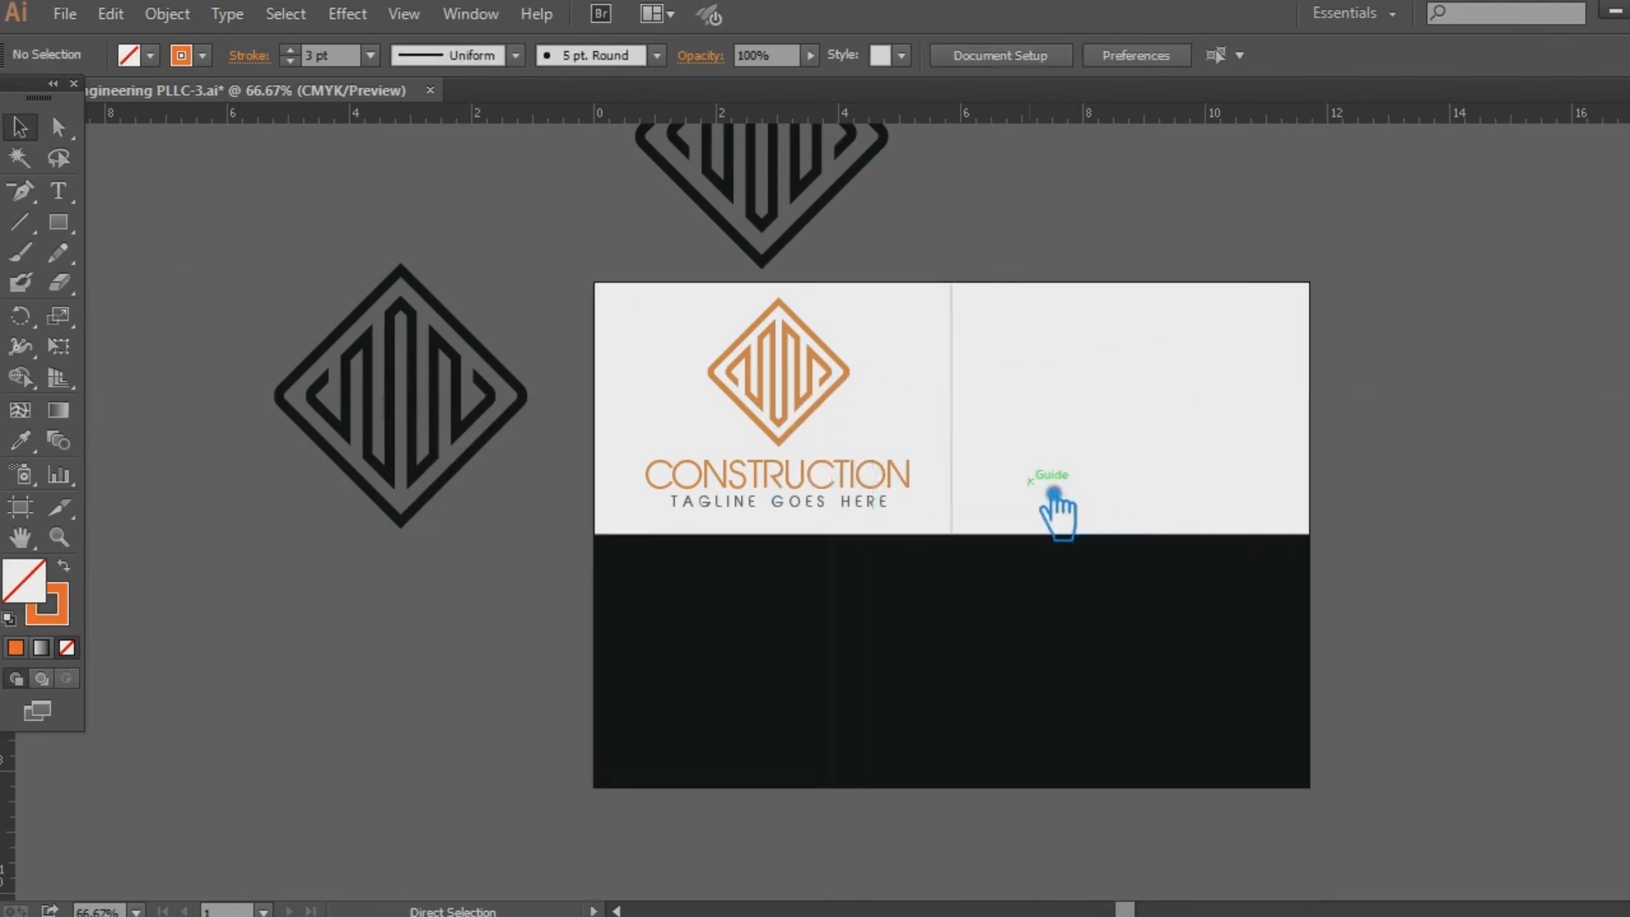
{"action": "left_click", "coordinate": [820, 474]}
{"action": "key", "text": "shift+Right"}
{"action": "key", "text": "shift+Right"}
{"action": "key", "text": "shift+Right"}
{"action": "left_click", "coordinate": [1117, 463]}
{"action": "left_click_drag", "start_coordinate": [1117, 466], "coordinate": [1030, 482]}
{"action": "key", "text": "ctrl+1"}
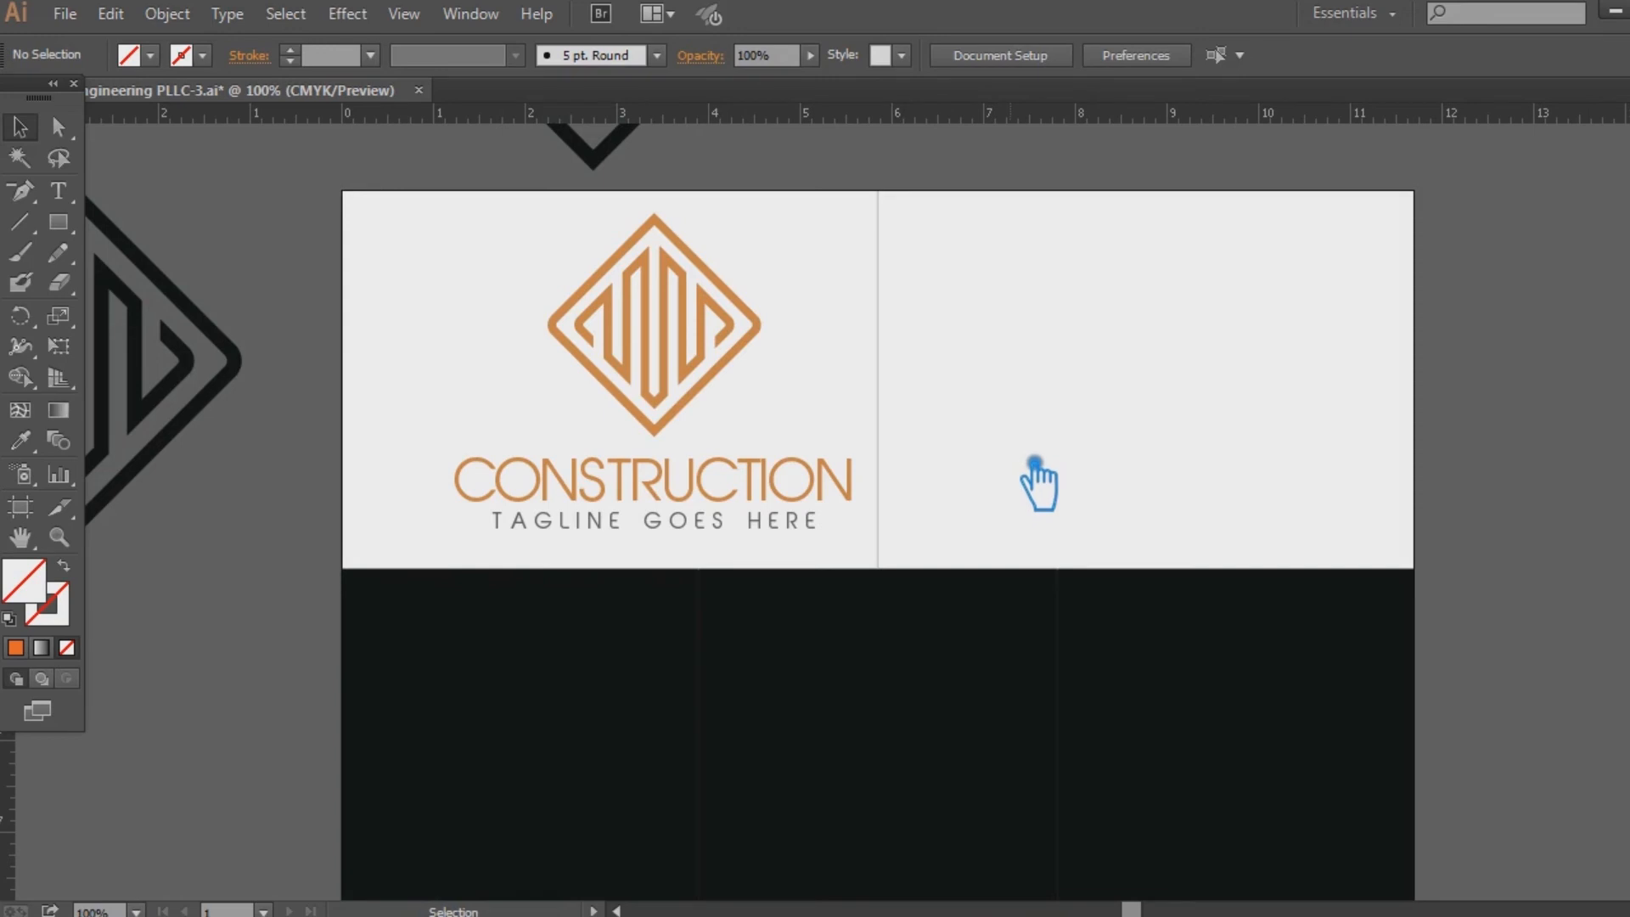
Step: Place a copy of the logo on the empty pasteboard above and to the right of the artboard
{"action": "scroll", "coordinate": [864, 473], "scroll_direction": "up", "scroll_amount": 2}
{"action": "scroll", "coordinate": [864, 473], "scroll_direction": "down", "scroll_amount": 4}
{"action": "left_click_drag", "start_coordinate": [789, 494], "coordinate": [1332, 302]}
{"action": "left_click", "coordinate": [1385, 333]}
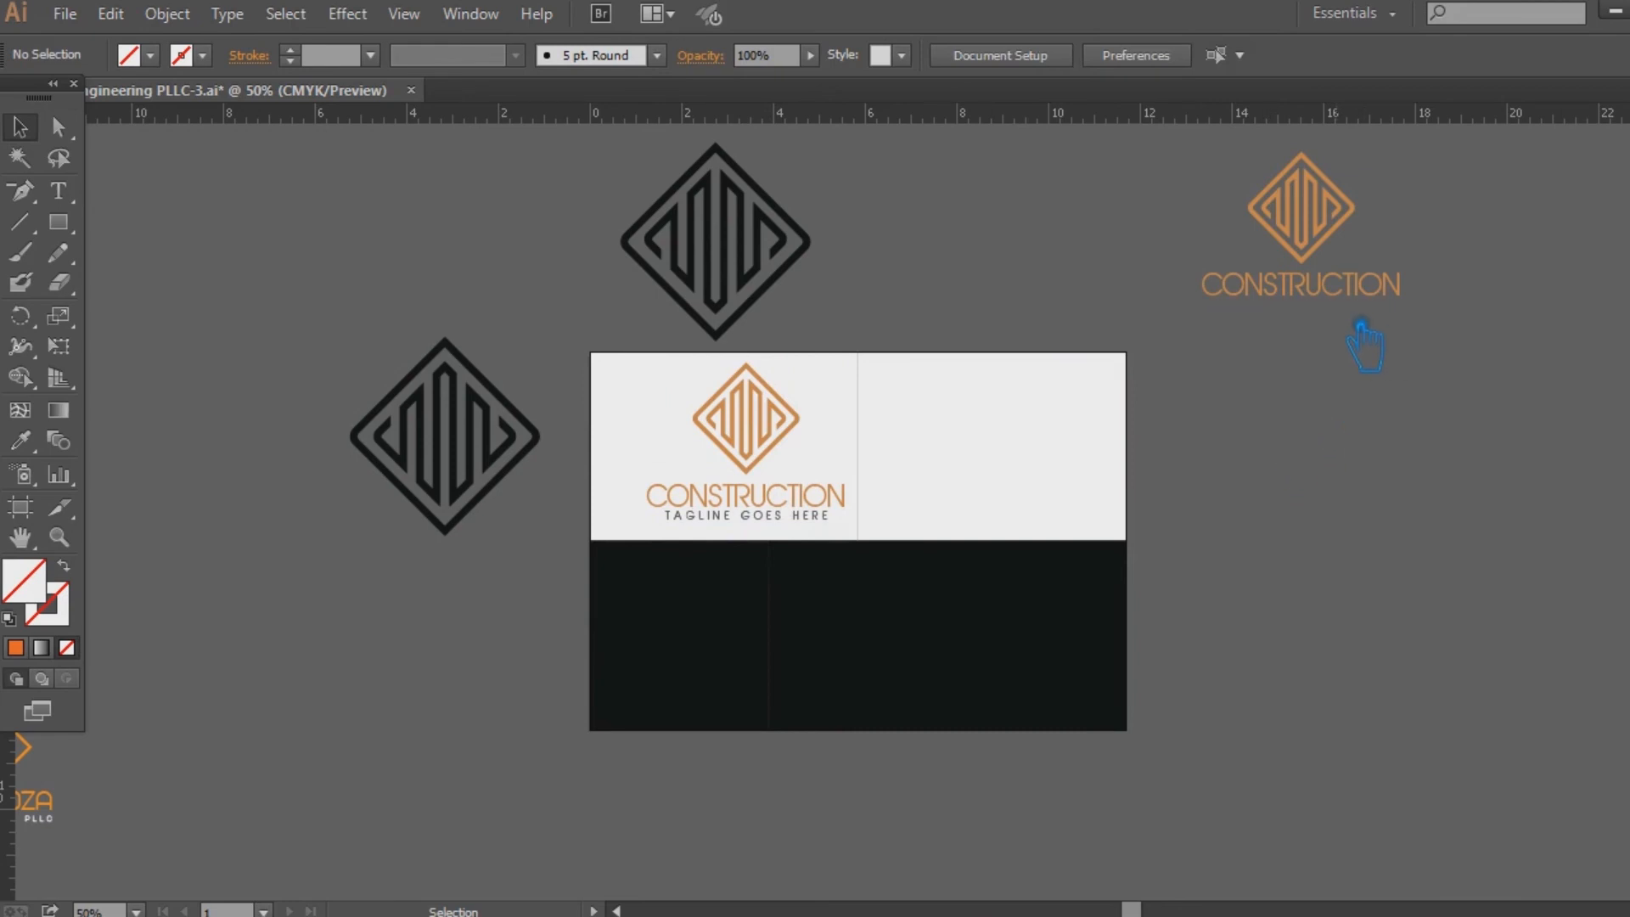
Step: Recolour the tagline of the pasteboard logo copy with the black sampled from the dark panel
{"action": "left_click", "coordinate": [58, 127]}
{"action": "left_click", "coordinate": [1326, 305]}
{"action": "left_click", "coordinate": [20, 440]}
{"action": "left_click", "coordinate": [989, 453]}
{"action": "left_click", "coordinate": [44, 132]}
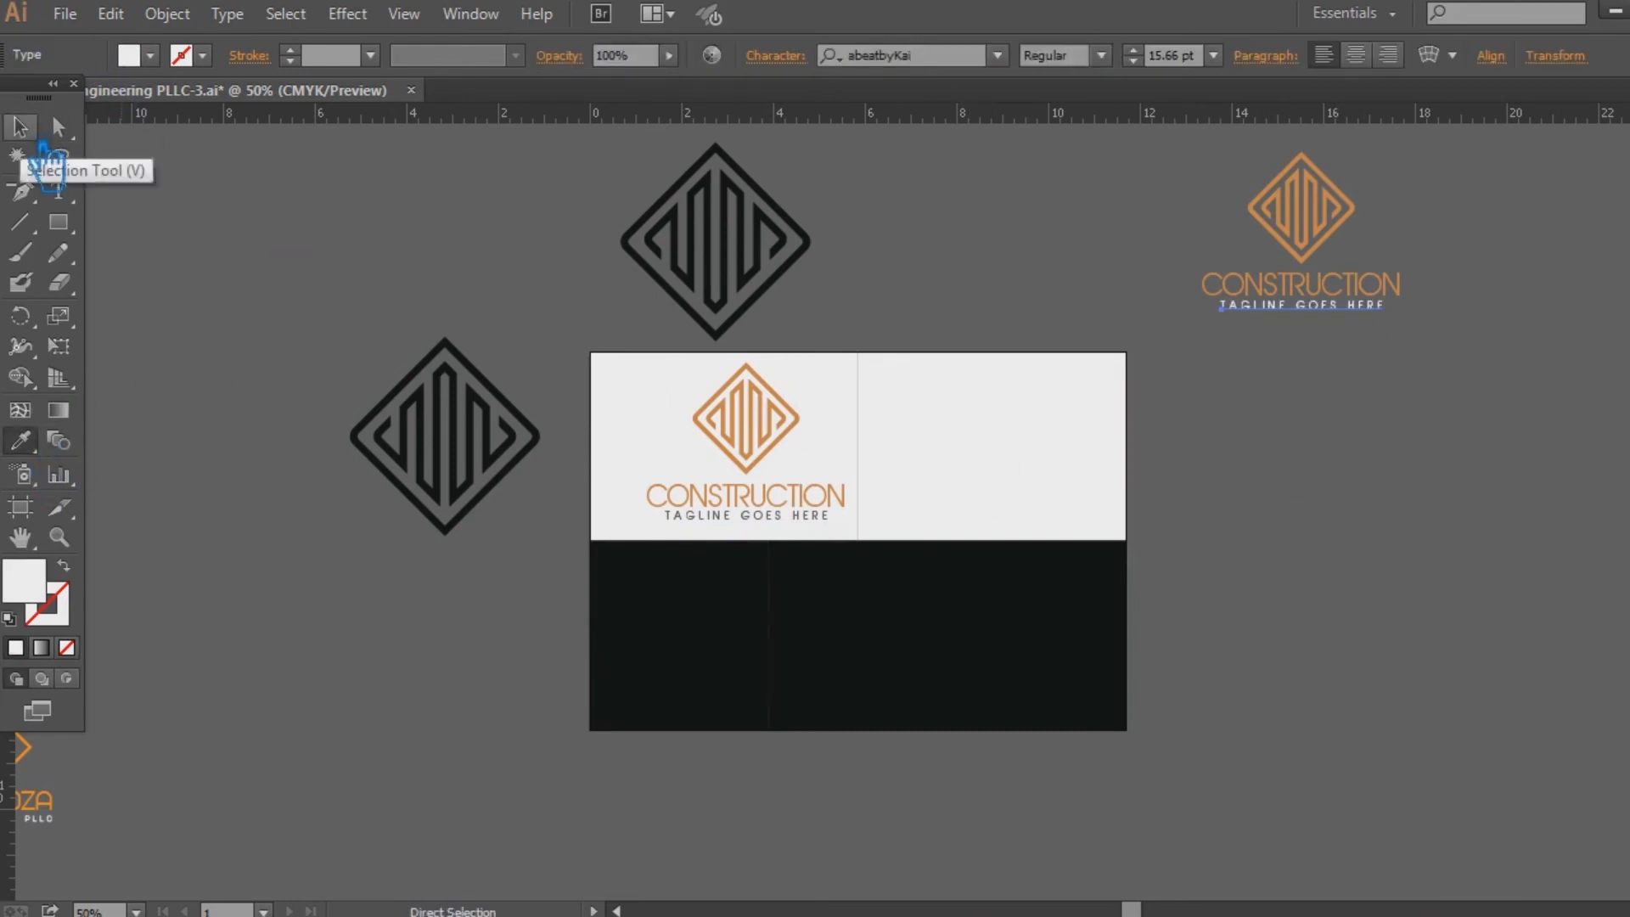
{"action": "left_click", "coordinate": [807, 656]}
{"action": "left_click", "coordinate": [1287, 454]}
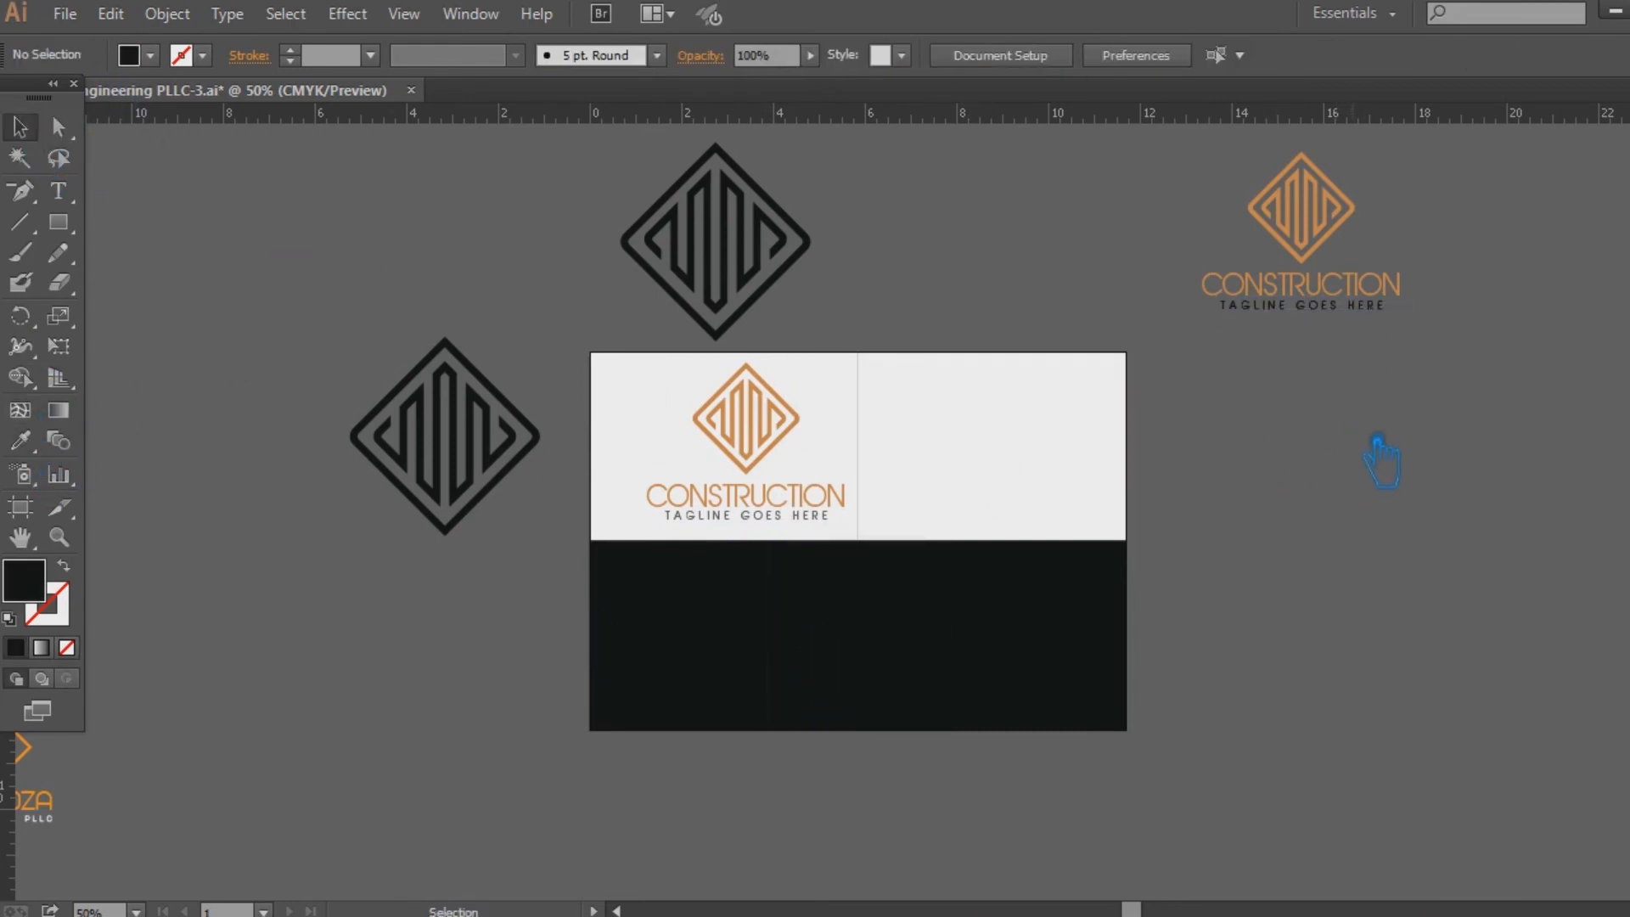
Step: Copy the artboard logo straight across into the right half of the white panel
{"action": "key", "text": "ctrl+equal"}
{"action": "key", "text": "ctrl+equal"}
{"action": "left_click_drag", "start_coordinate": [1201, 401], "coordinate": [1134, 439]}
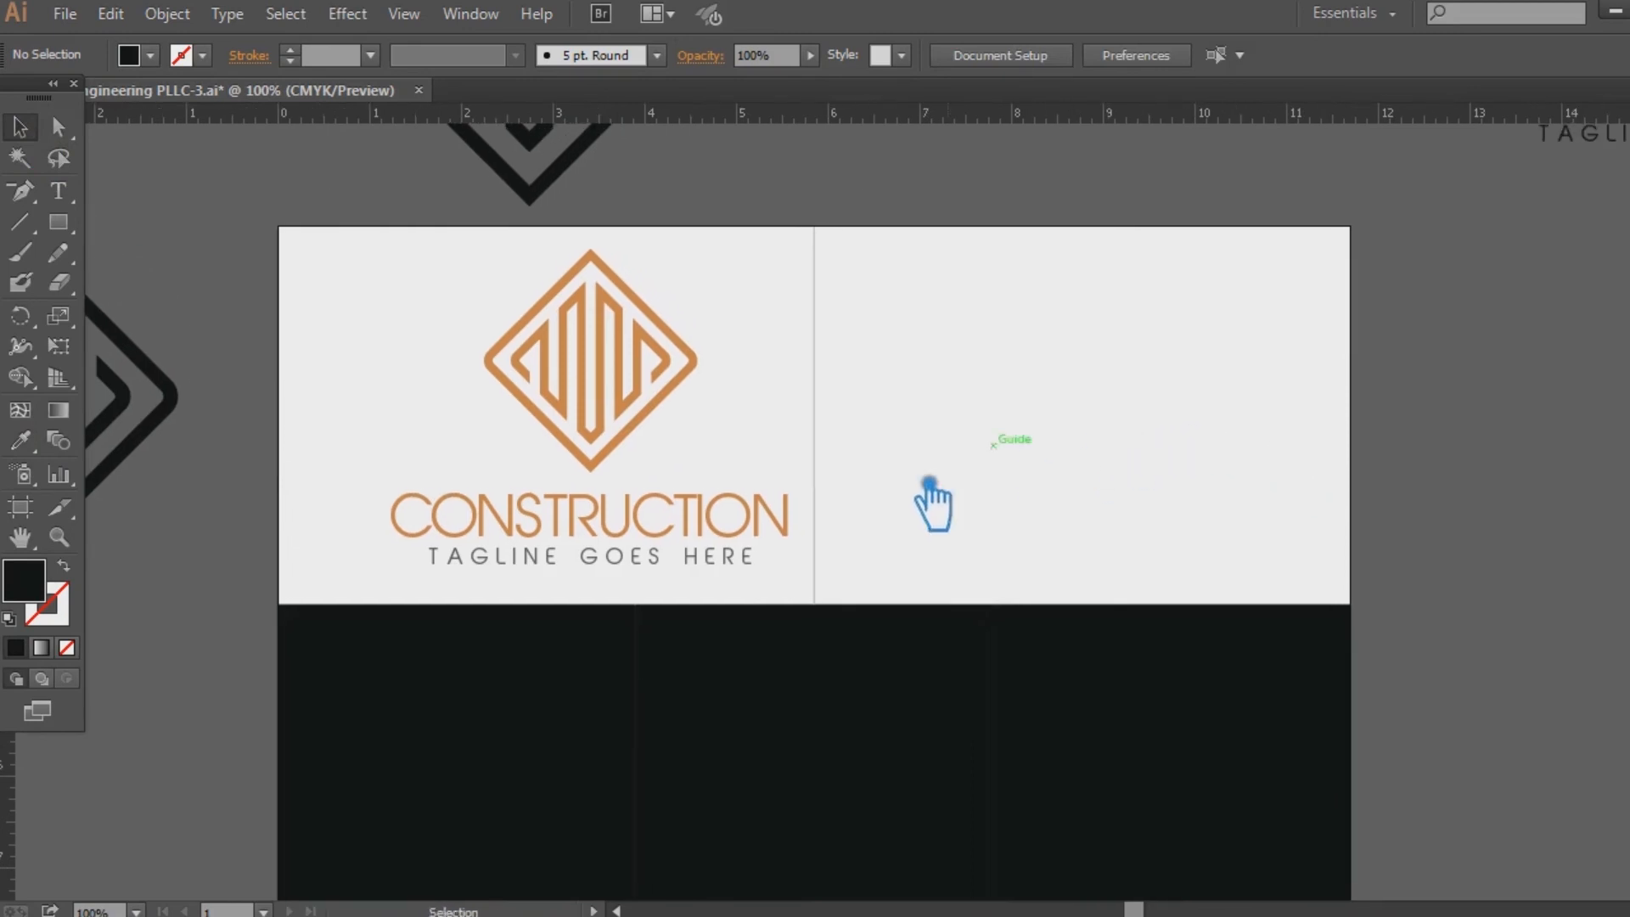
{"action": "left_click", "coordinate": [714, 509]}
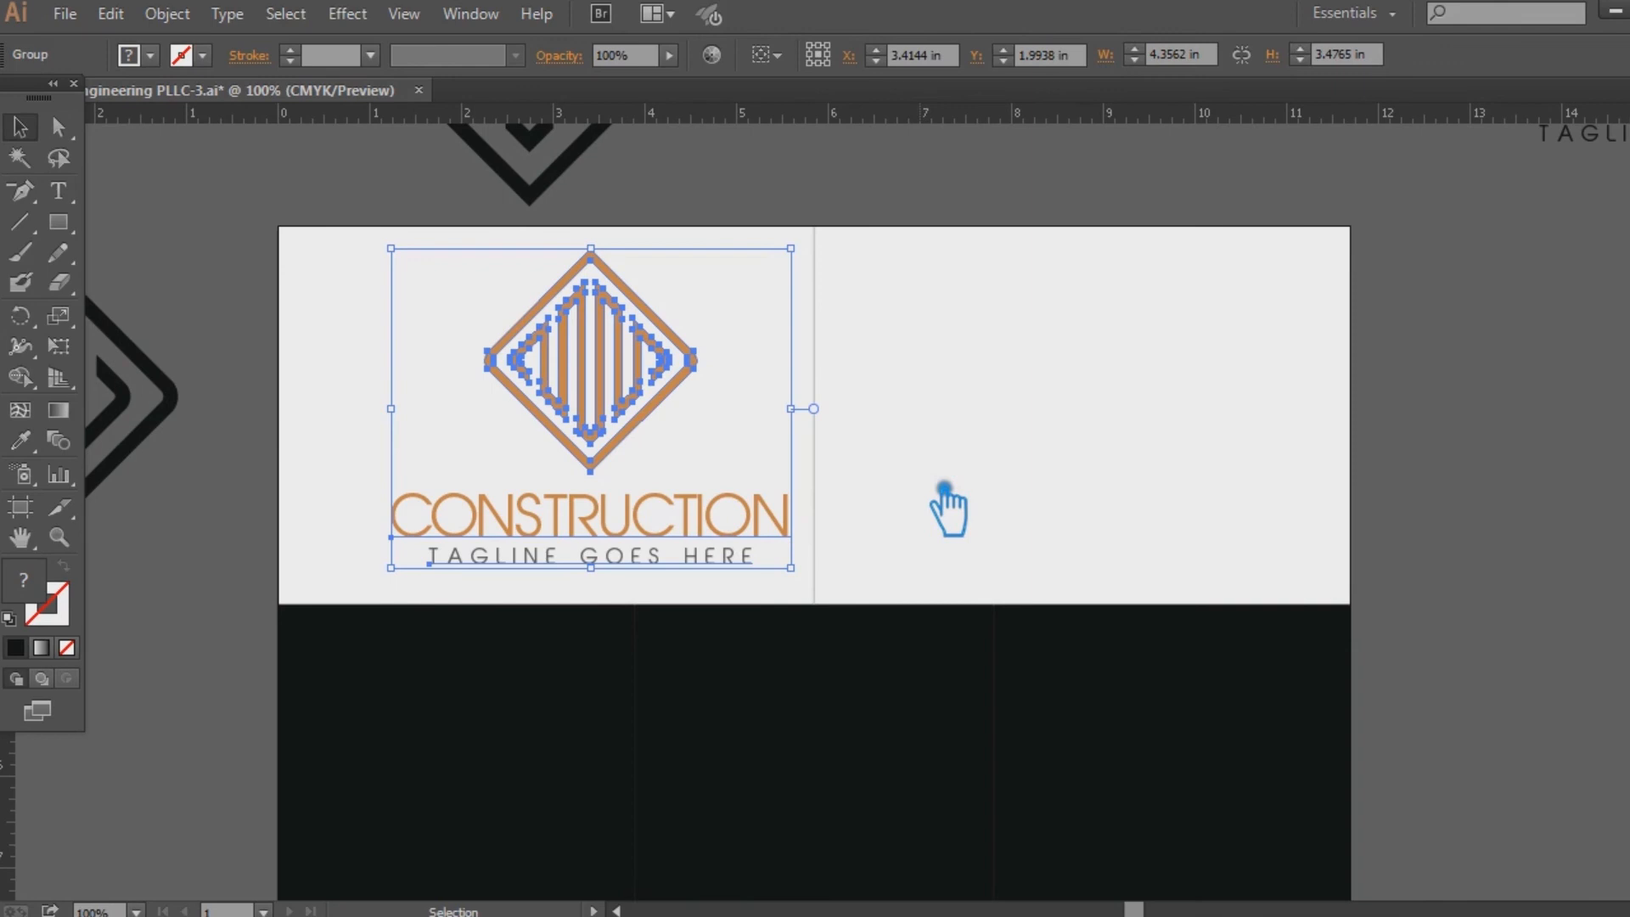
{"action": "key", "text": "ctrl+minus"}
{"action": "key", "text": "ctrl+equal"}
{"action": "key", "text": "ctrl+equal"}
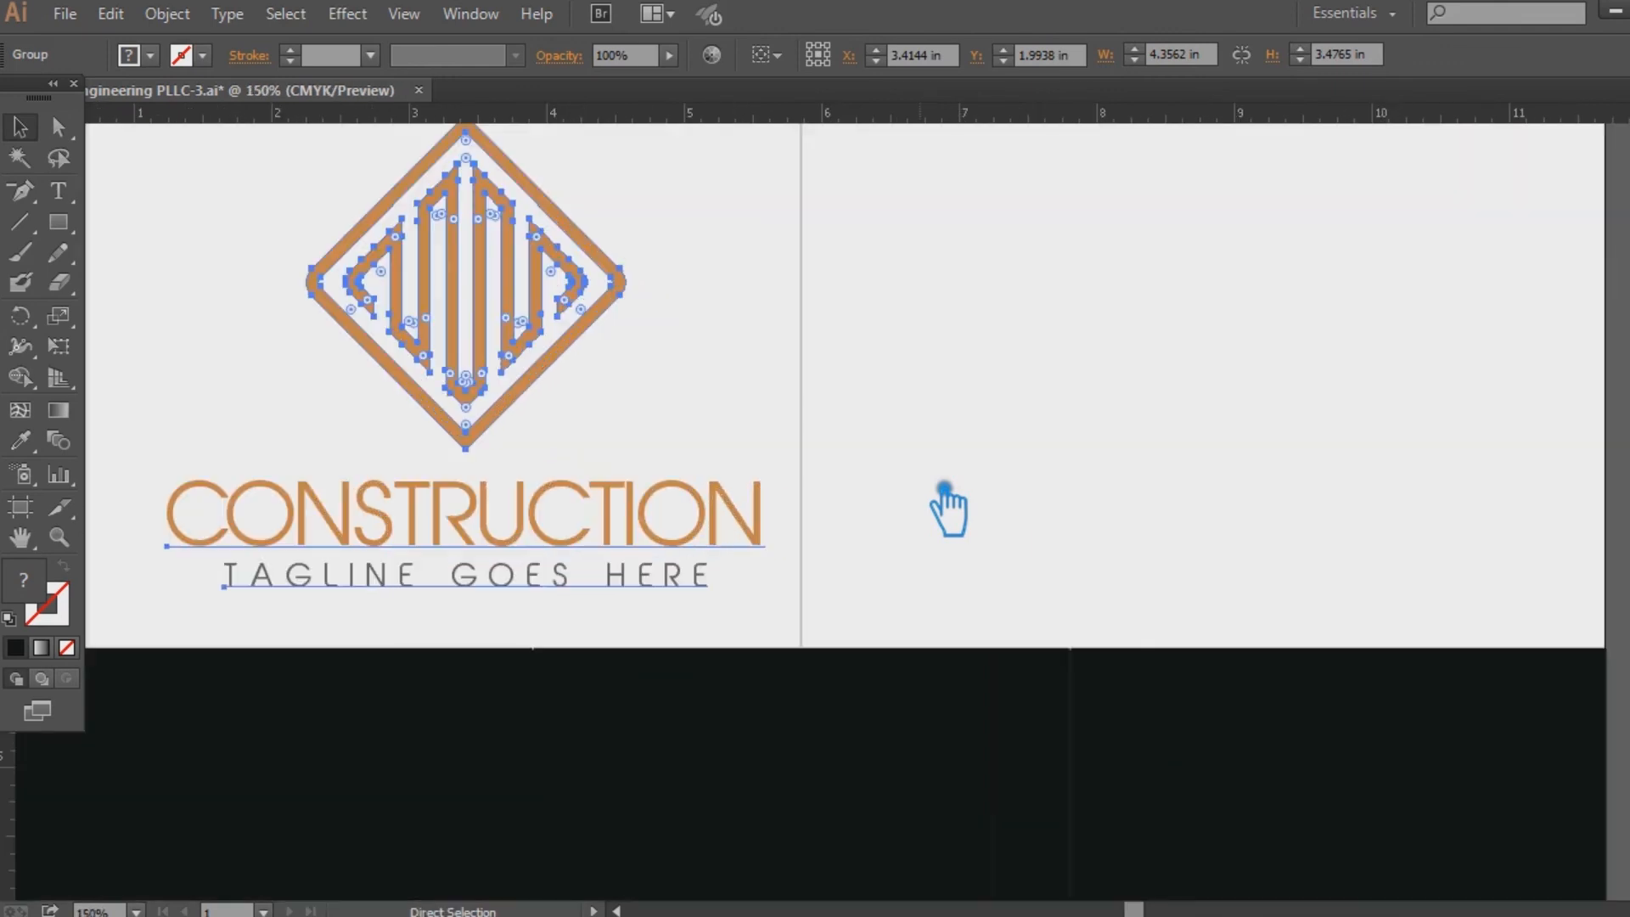
{"action": "key", "text": "ctrl+minus"}
{"action": "left_click", "coordinate": [1048, 463]}
{"action": "left_click_drag", "start_coordinate": [620, 422], "coordinate": [1068, 459]}
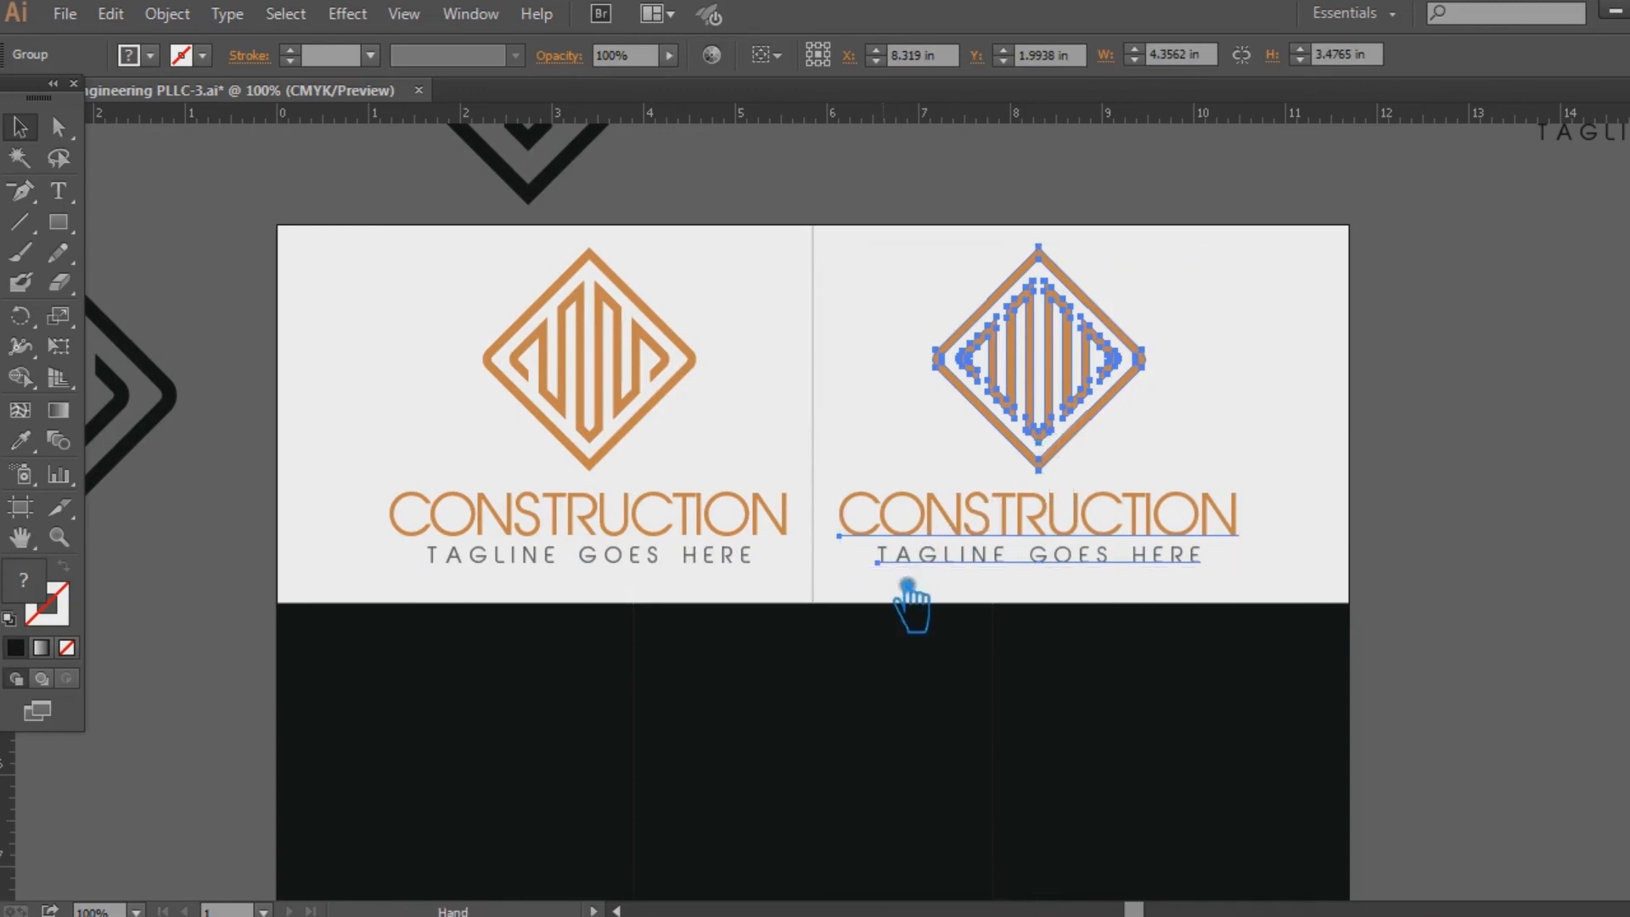
{"action": "left_click", "coordinate": [1380, 480]}
Step: Recolour the right-hand copy's diamond and CONSTRUCTION name olive yellow (#bcb700)
{"action": "left_click_drag", "start_coordinate": [1197, 471], "coordinate": [898, 280]}
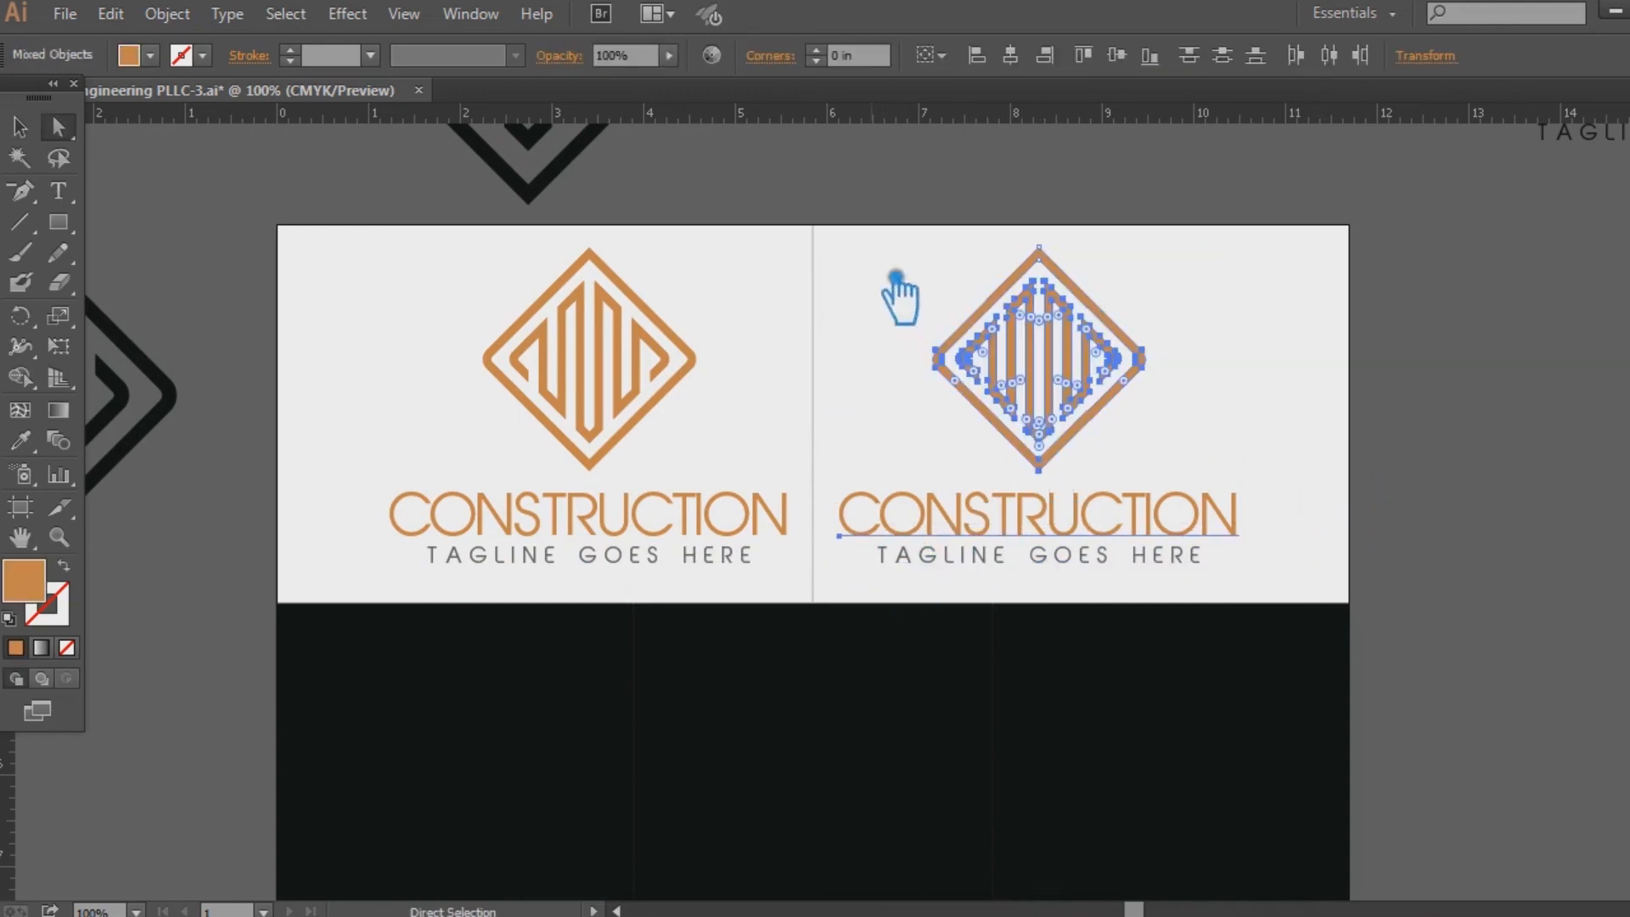
{"action": "double_click", "coordinate": [43, 587]}
{"action": "left_click_drag", "start_coordinate": [1305, 477], "coordinate": [1309, 450]}
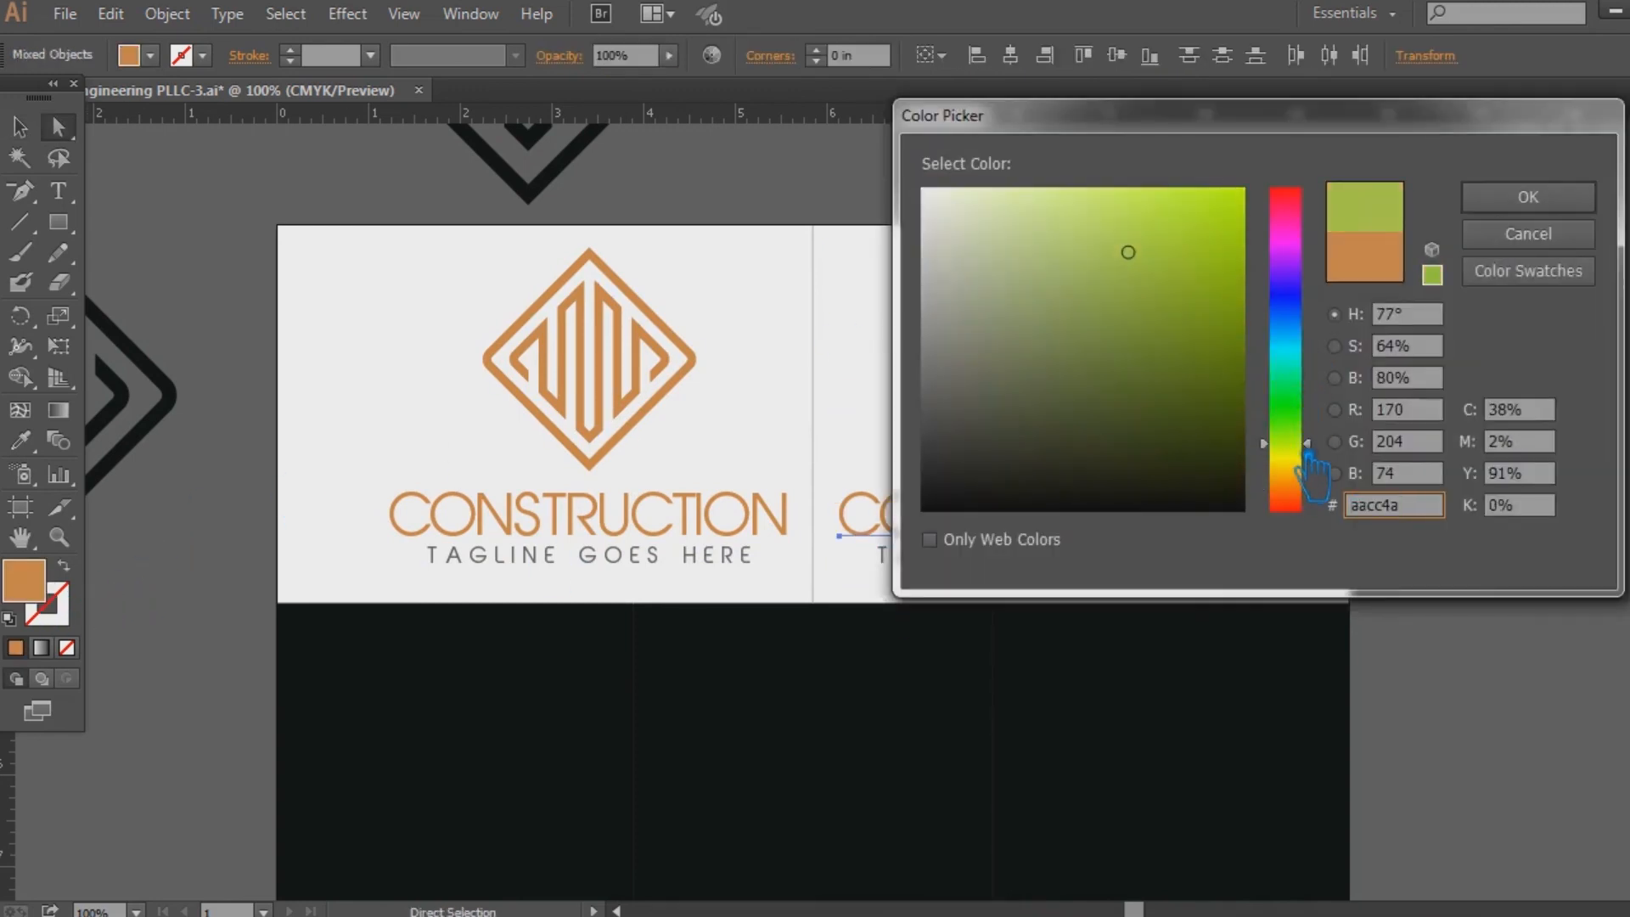
{"action": "mouse_move", "coordinate": [1161, 270]}
{"action": "left_mouse_down"}
{"action": "mouse_move", "coordinate": [1226, 285]}
{"action": "mouse_move", "coordinate": [1249, 272]}
{"action": "left_mouse_up"}
{"action": "left_click", "coordinate": [1516, 202]}
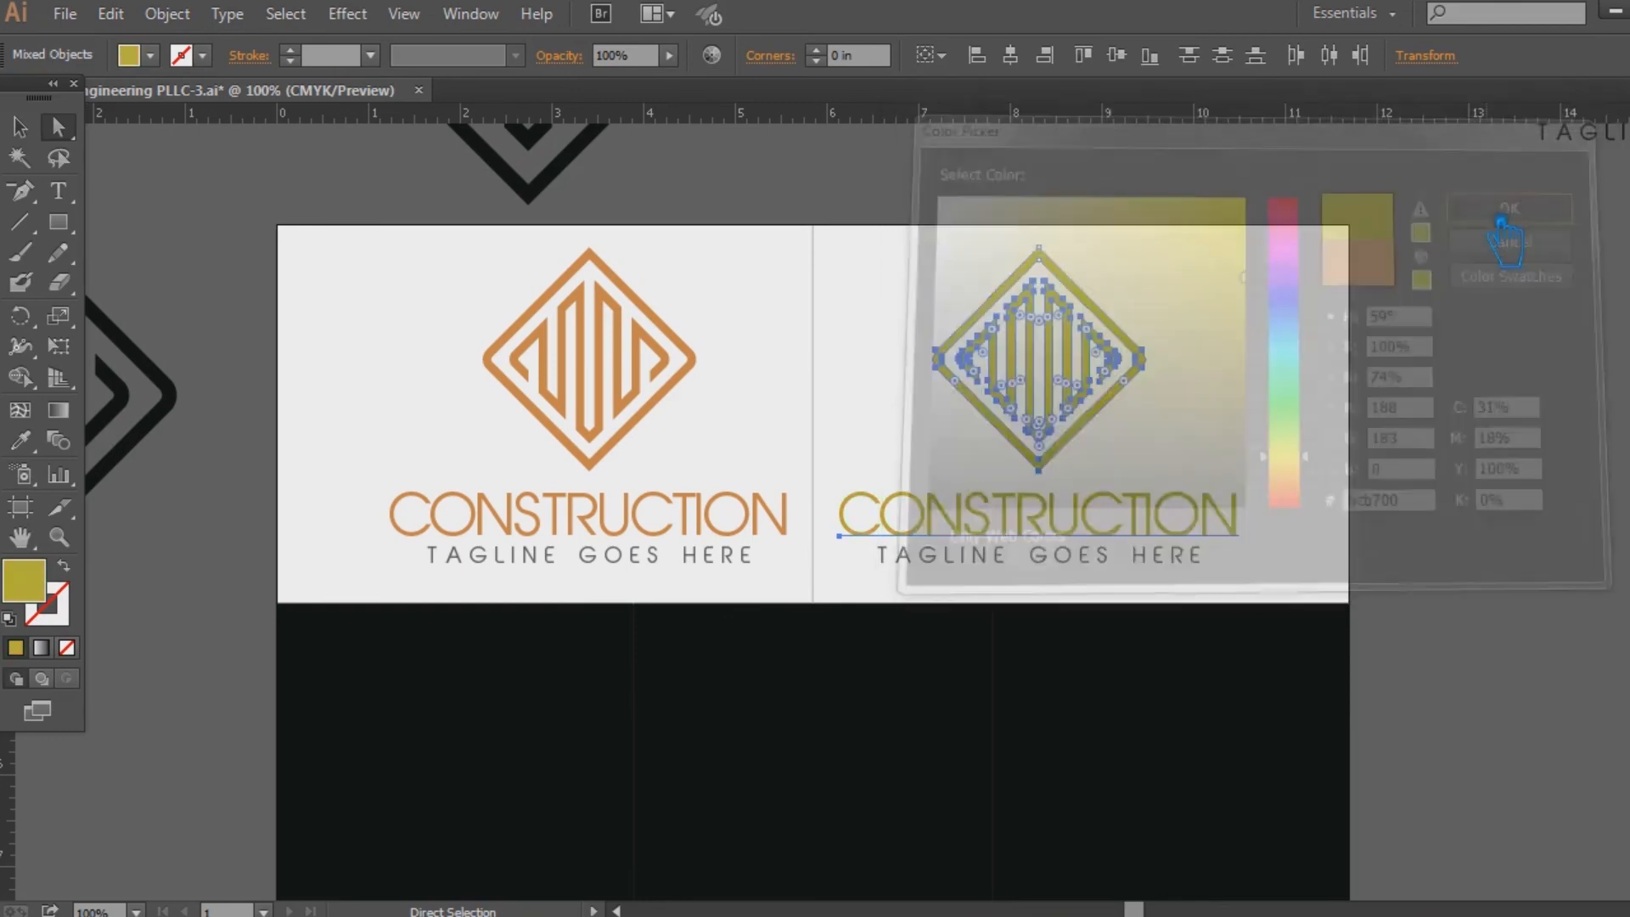
{"action": "left_click", "coordinate": [1308, 379]}
Step: Copy the orange logo onto the left dark panel and scale it down to about 3.47 in wide
{"action": "left_click_drag", "start_coordinate": [1239, 463], "coordinate": [1337, 356]}
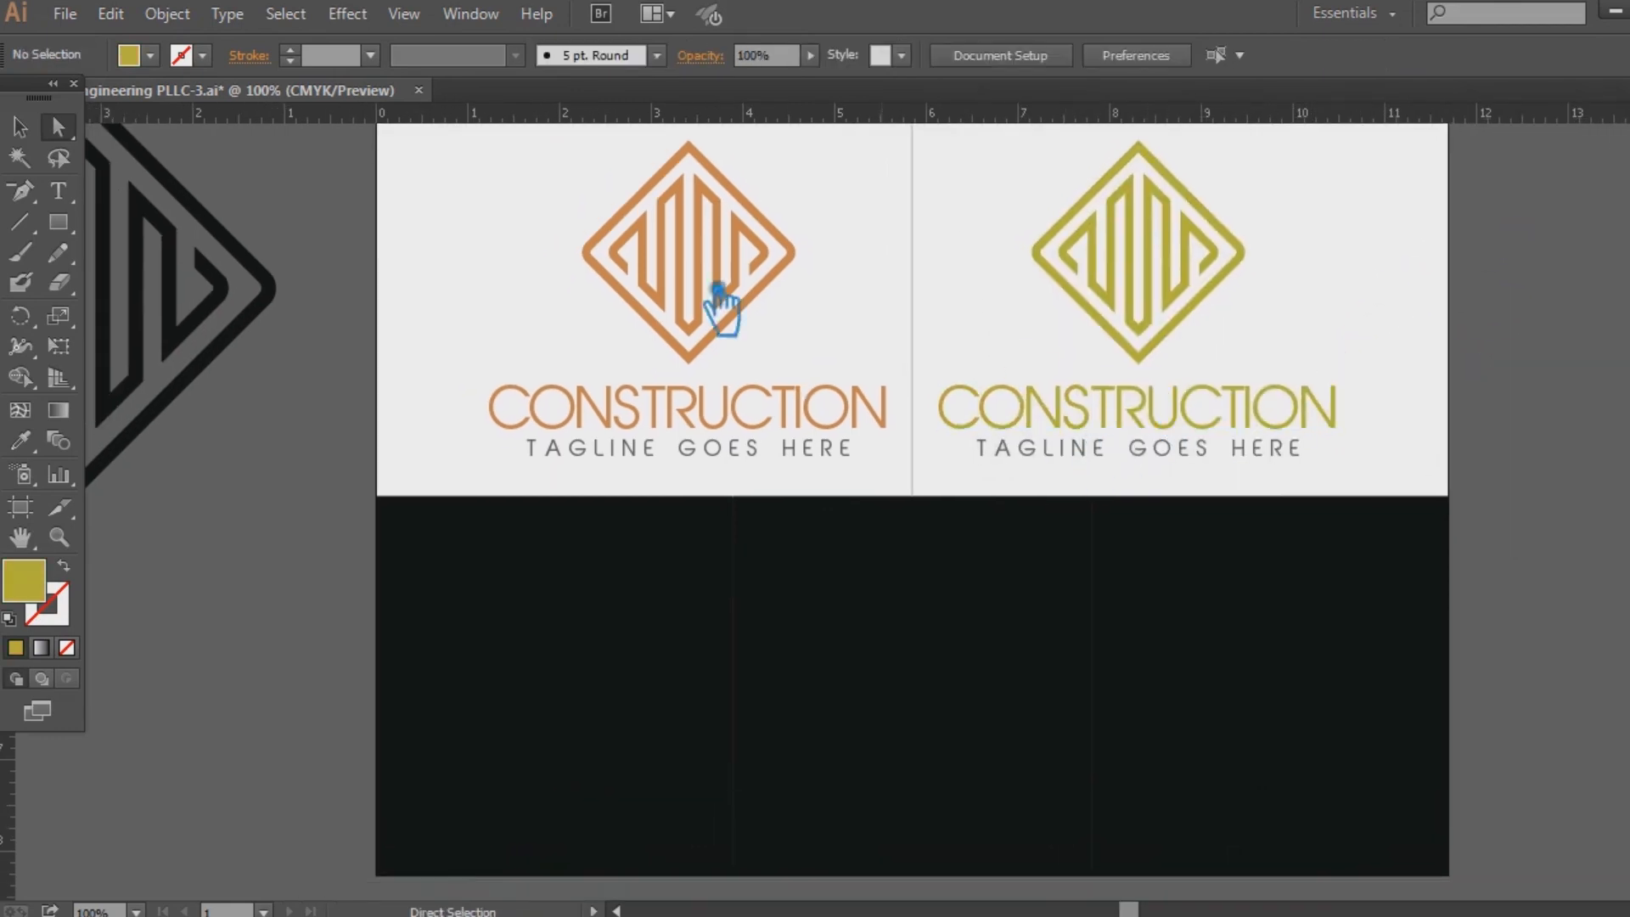
{"action": "left_click", "coordinate": [762, 349]}
{"action": "key", "text": "ctrl+semicolon"}
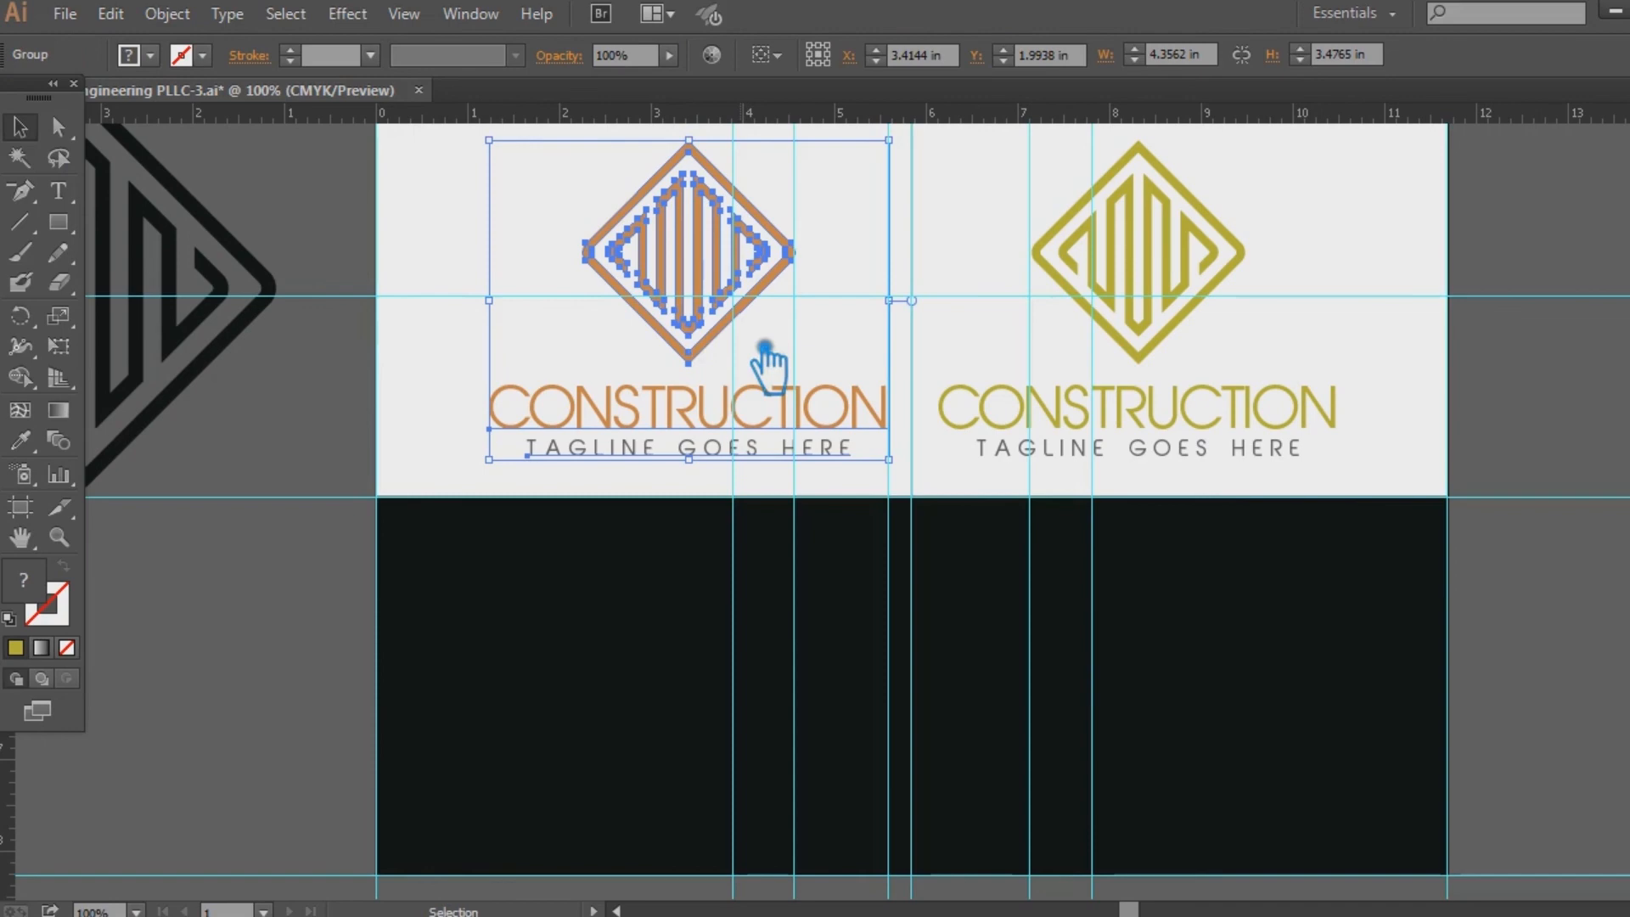
{"action": "left_click_drag", "start_coordinate": [656, 333], "coordinate": [587, 699]}
{"action": "left_click_drag", "start_coordinate": [819, 507], "coordinate": [778, 541]}
{"action": "left_click", "coordinate": [343, 625]}
{"action": "mouse_move", "coordinate": [637, 609]}
{"action": "left_mouse_down"}
{"action": "mouse_move", "coordinate": [622, 589]}
{"action": "mouse_move", "coordinate": [658, 613]}
{"action": "left_mouse_up"}
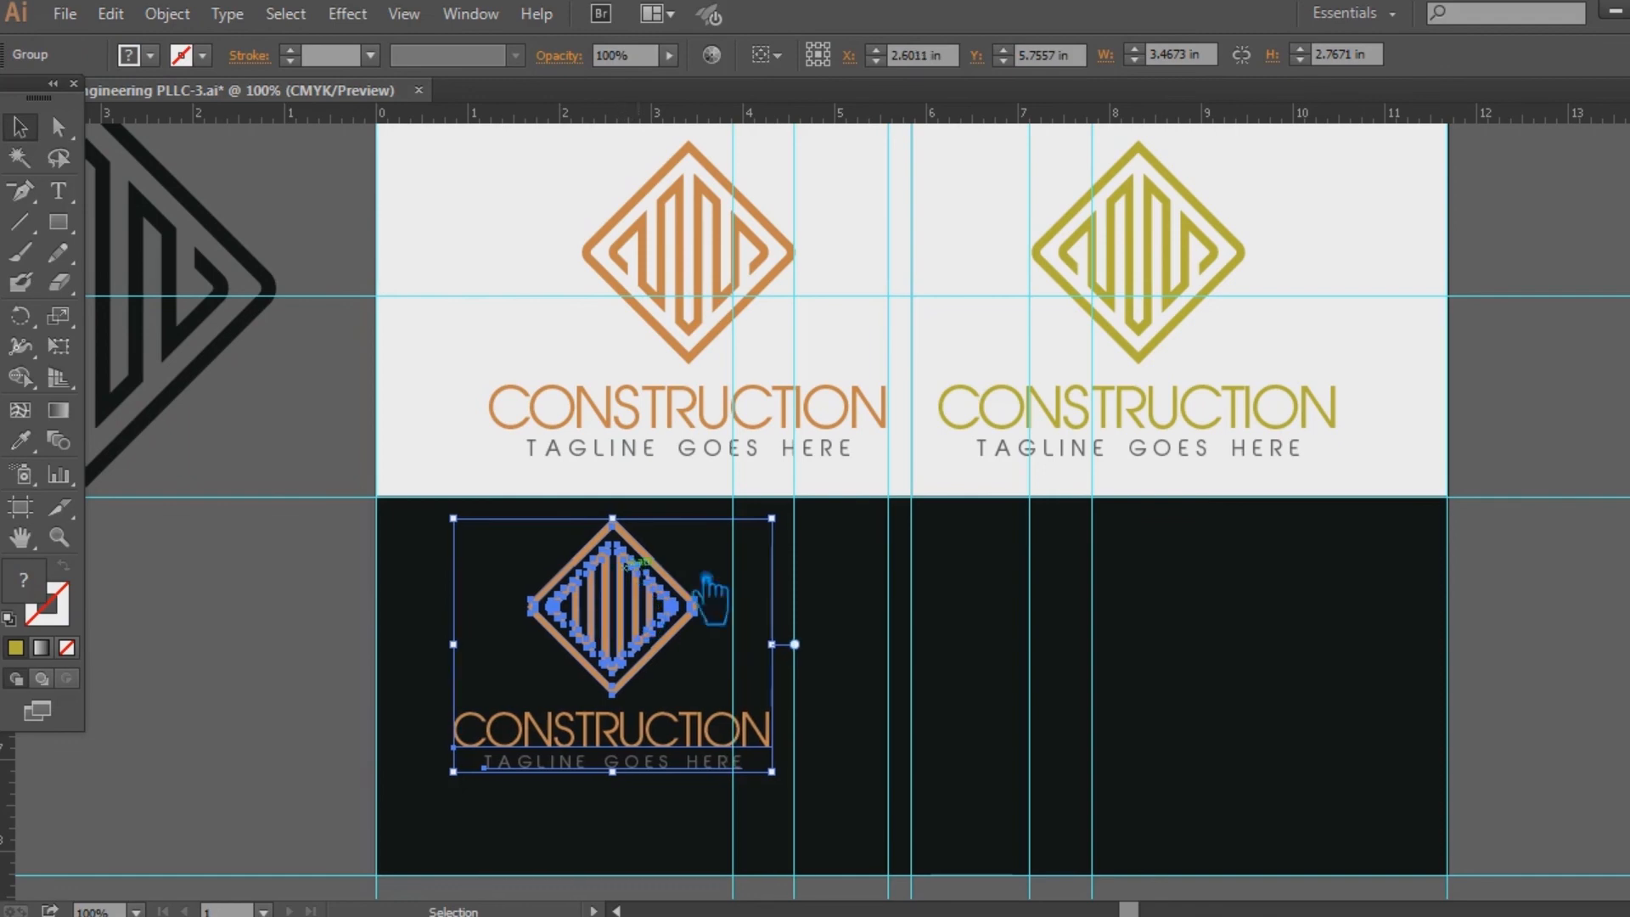
Step: Fill the middle dark panel with the orange sampled from the logo
{"action": "left_click", "coordinate": [1108, 666]}
{"action": "left_click", "coordinate": [1090, 654]}
{"action": "left_click", "coordinate": [365, 594]}
{"action": "left_click", "coordinate": [929, 671]}
{"action": "key", "text": "i"}
{"action": "left_click", "coordinate": [643, 294]}
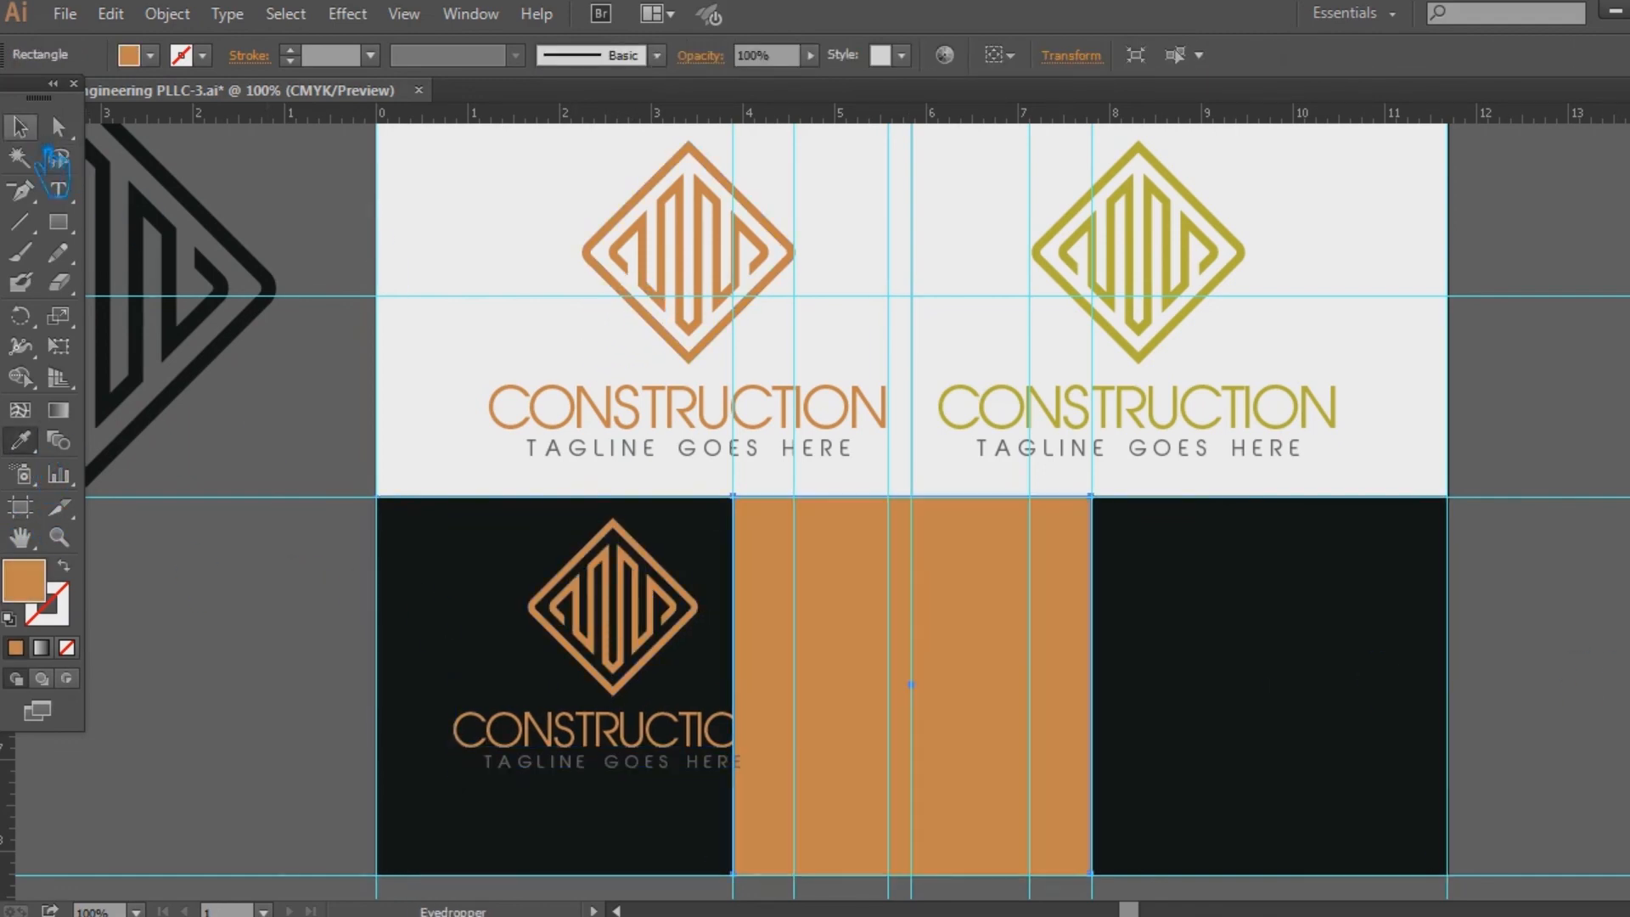
{"action": "key", "text": "v"}
{"action": "left_click", "coordinate": [1200, 613]}
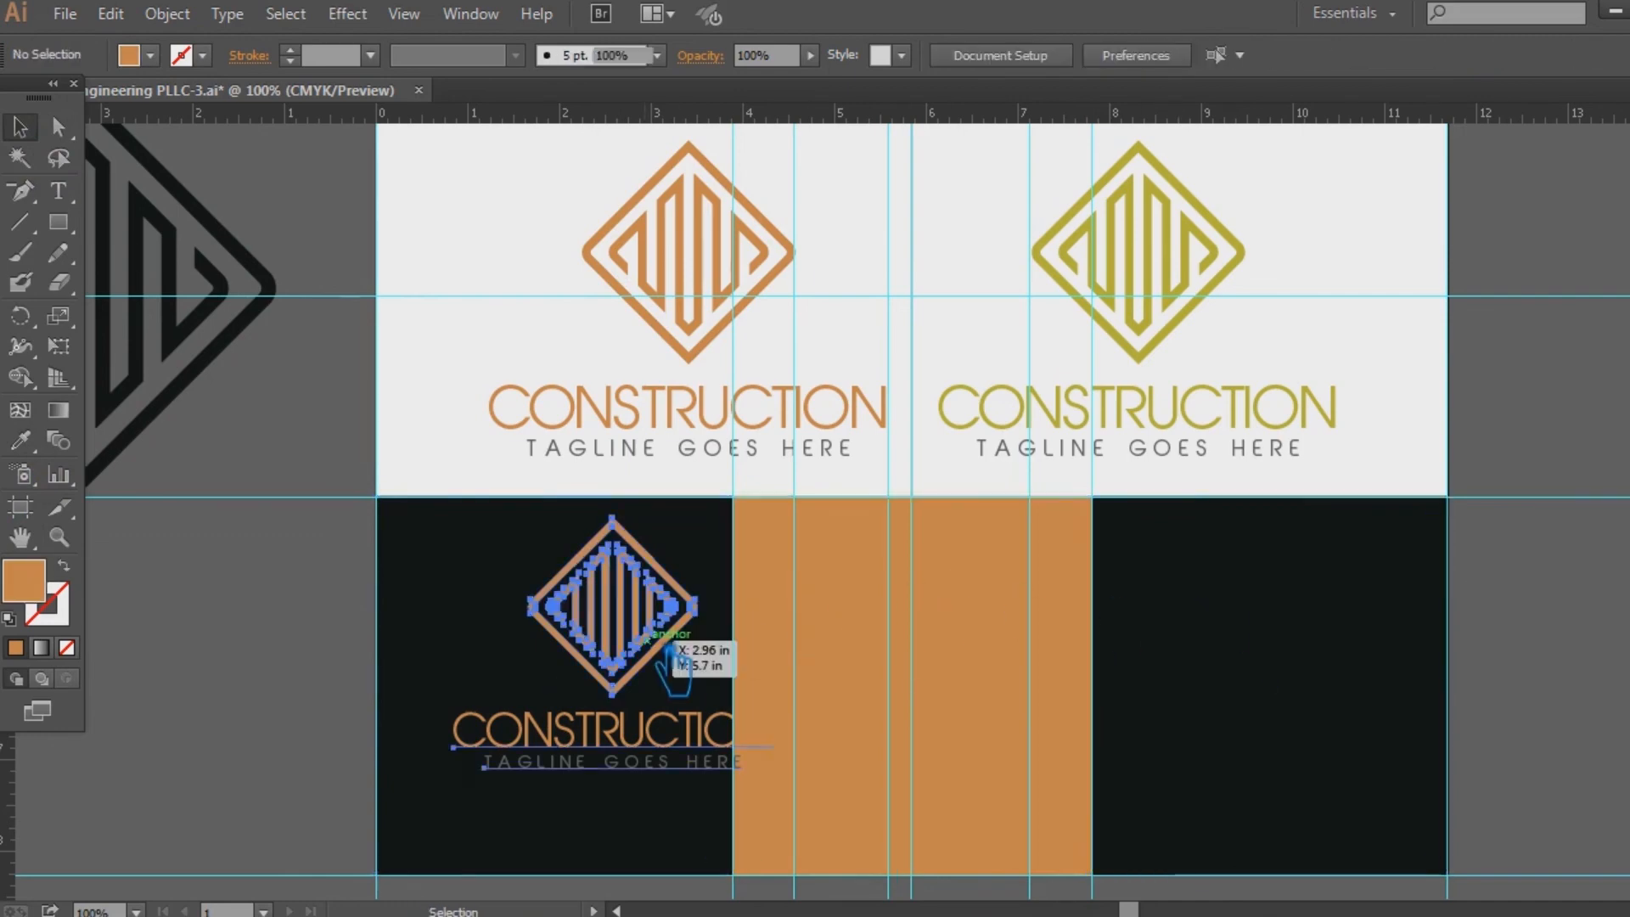
Step: Scale the logo on the left dark panel to about 2.94 in wide and move it up inside the panel
{"action": "left_click", "coordinate": [690, 662]}
{"action": "left_click_drag", "start_coordinate": [776, 524], "coordinate": [745, 554]}
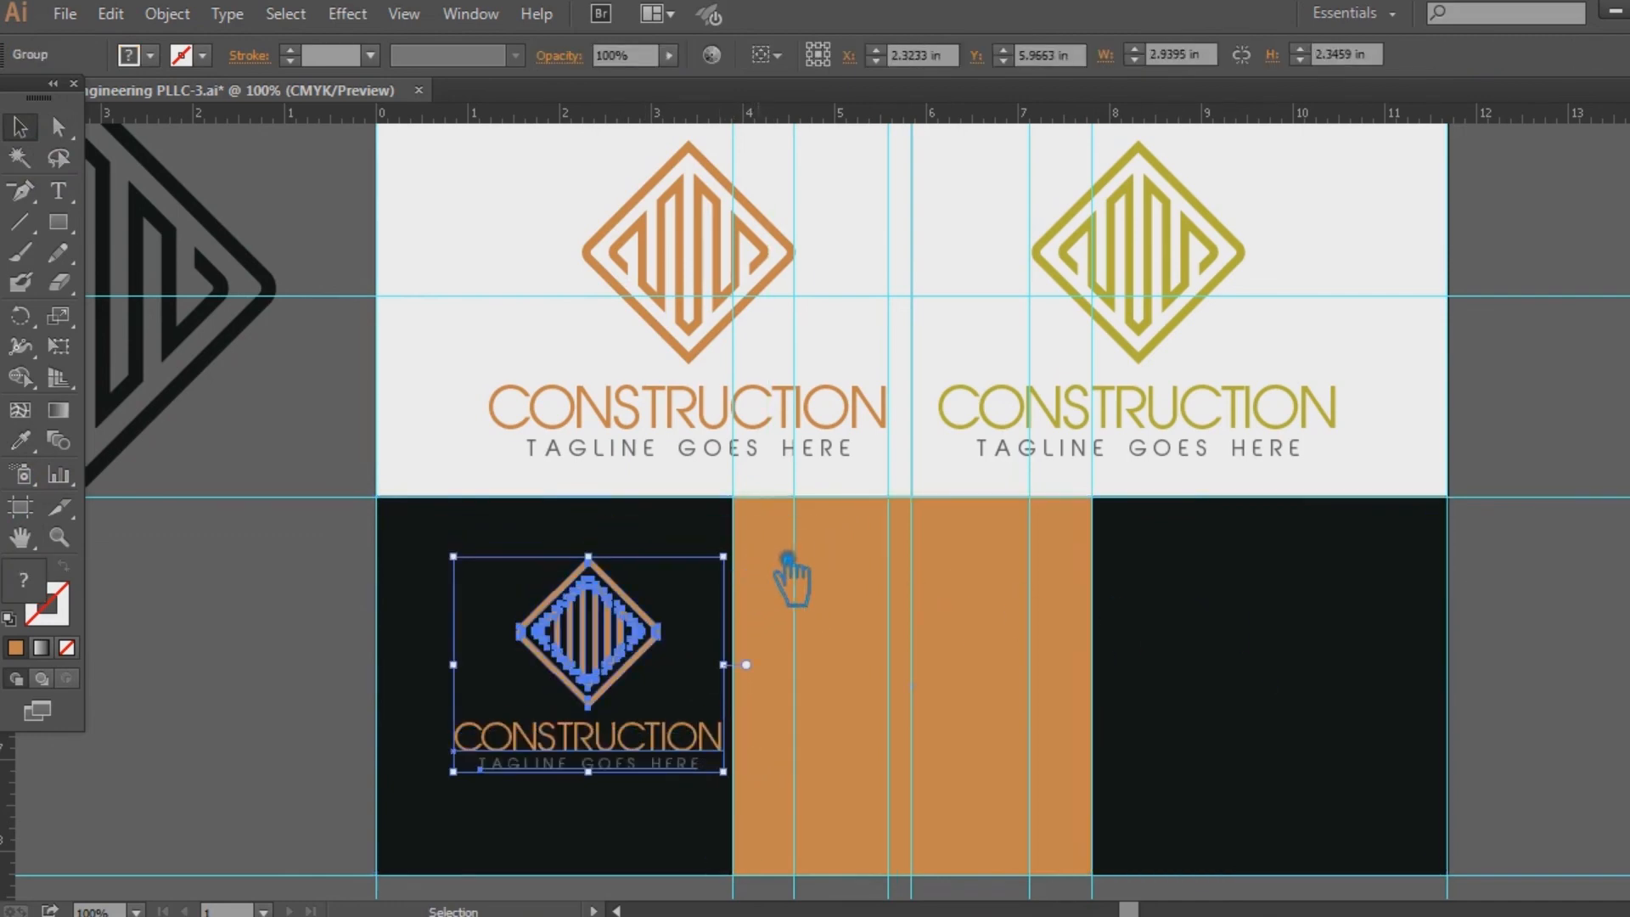
{"action": "key", "text": "shift+Up"}
{"action": "key", "text": "shift+Up"}
{"action": "key", "text": "shift+Up"}
{"action": "key", "text": "shift+Up"}
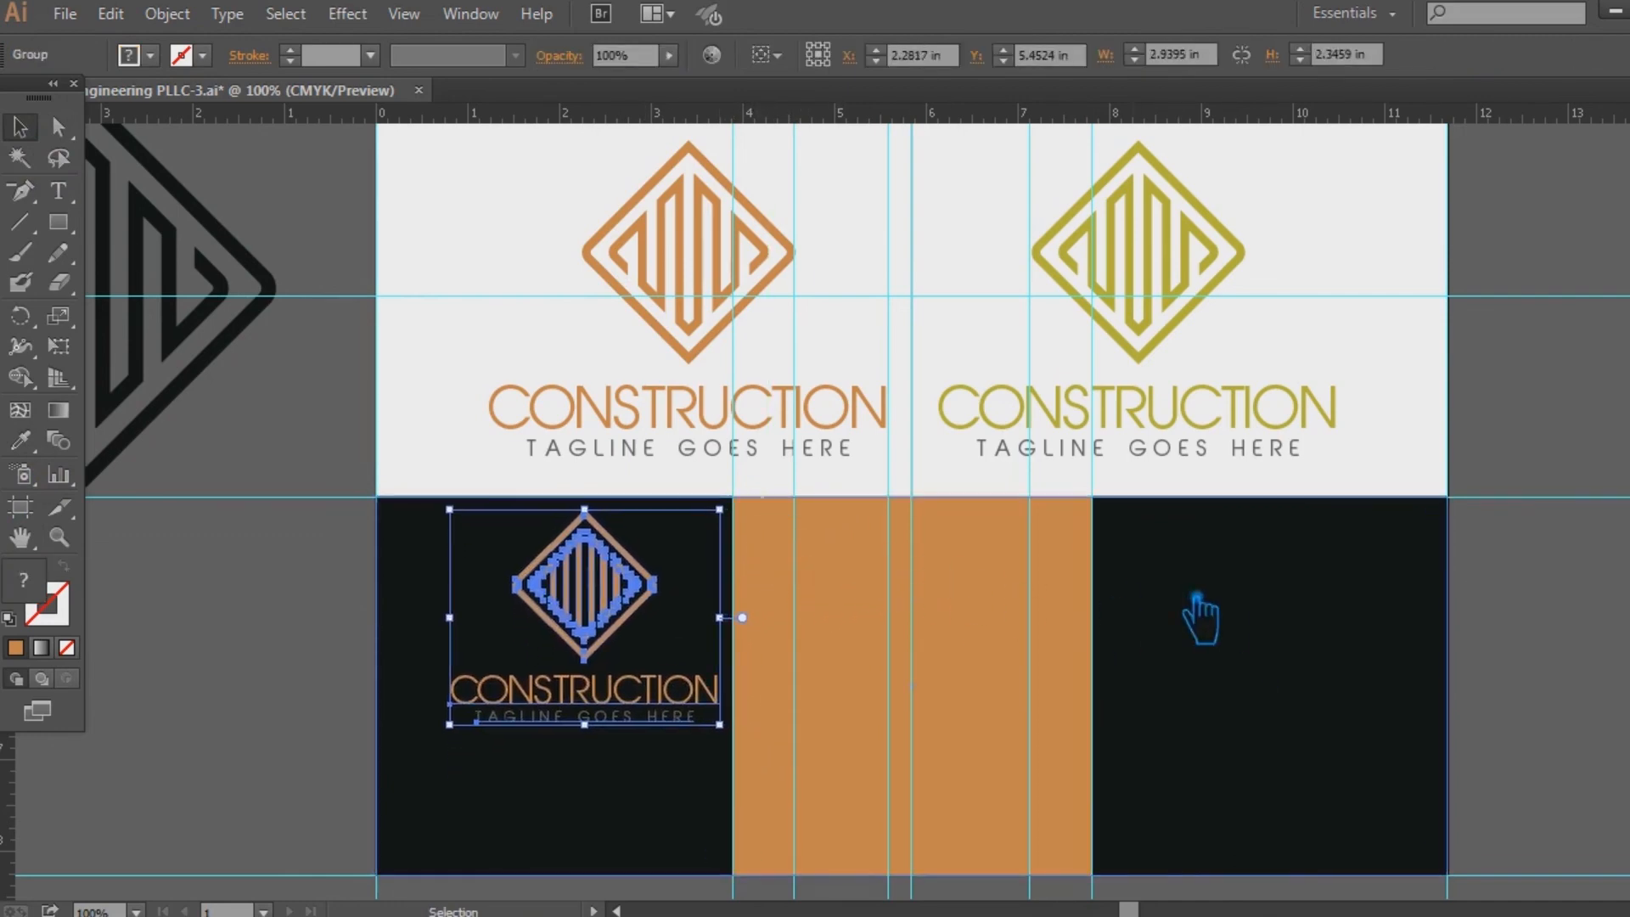
{"action": "left_click", "coordinate": [1511, 615]}
Step: Recolour the tagline on the left dark panel with the off-white sampled from the white panel
{"action": "key", "text": "a"}
{"action": "left_click", "coordinate": [584, 728]}
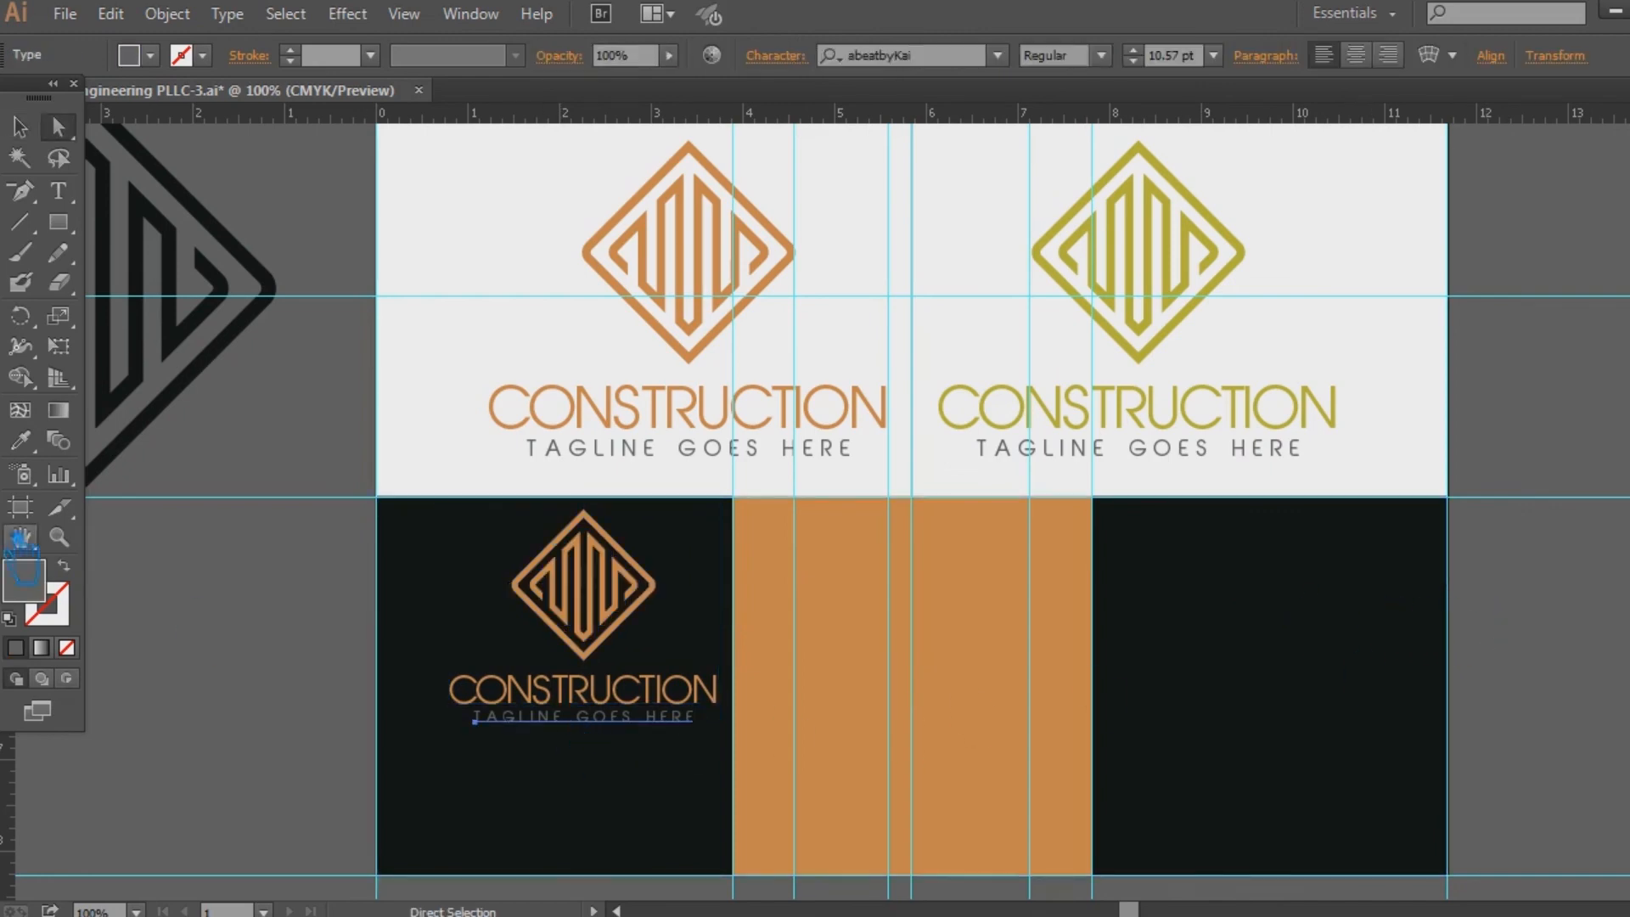
{"action": "left_click", "coordinate": [501, 348]}
{"action": "key", "text": "v"}
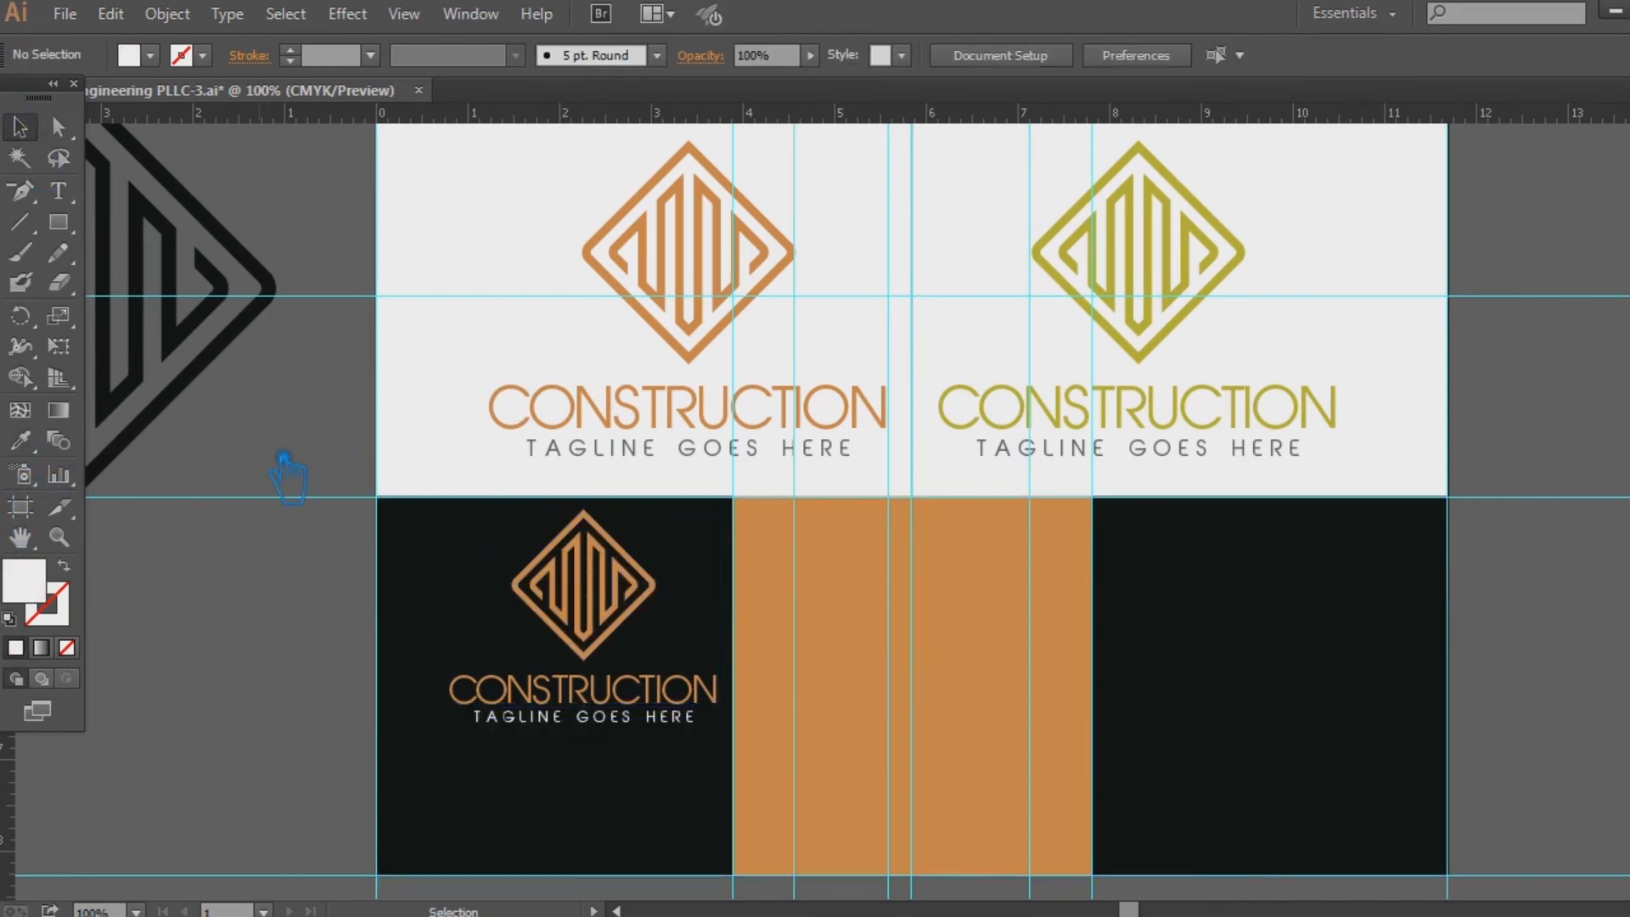
Step: Copy the small logo onto the middle orange panel and recolour the whole copy off-white
{"action": "left_click", "coordinate": [630, 624]}
{"action": "left_click", "coordinate": [322, 620]}
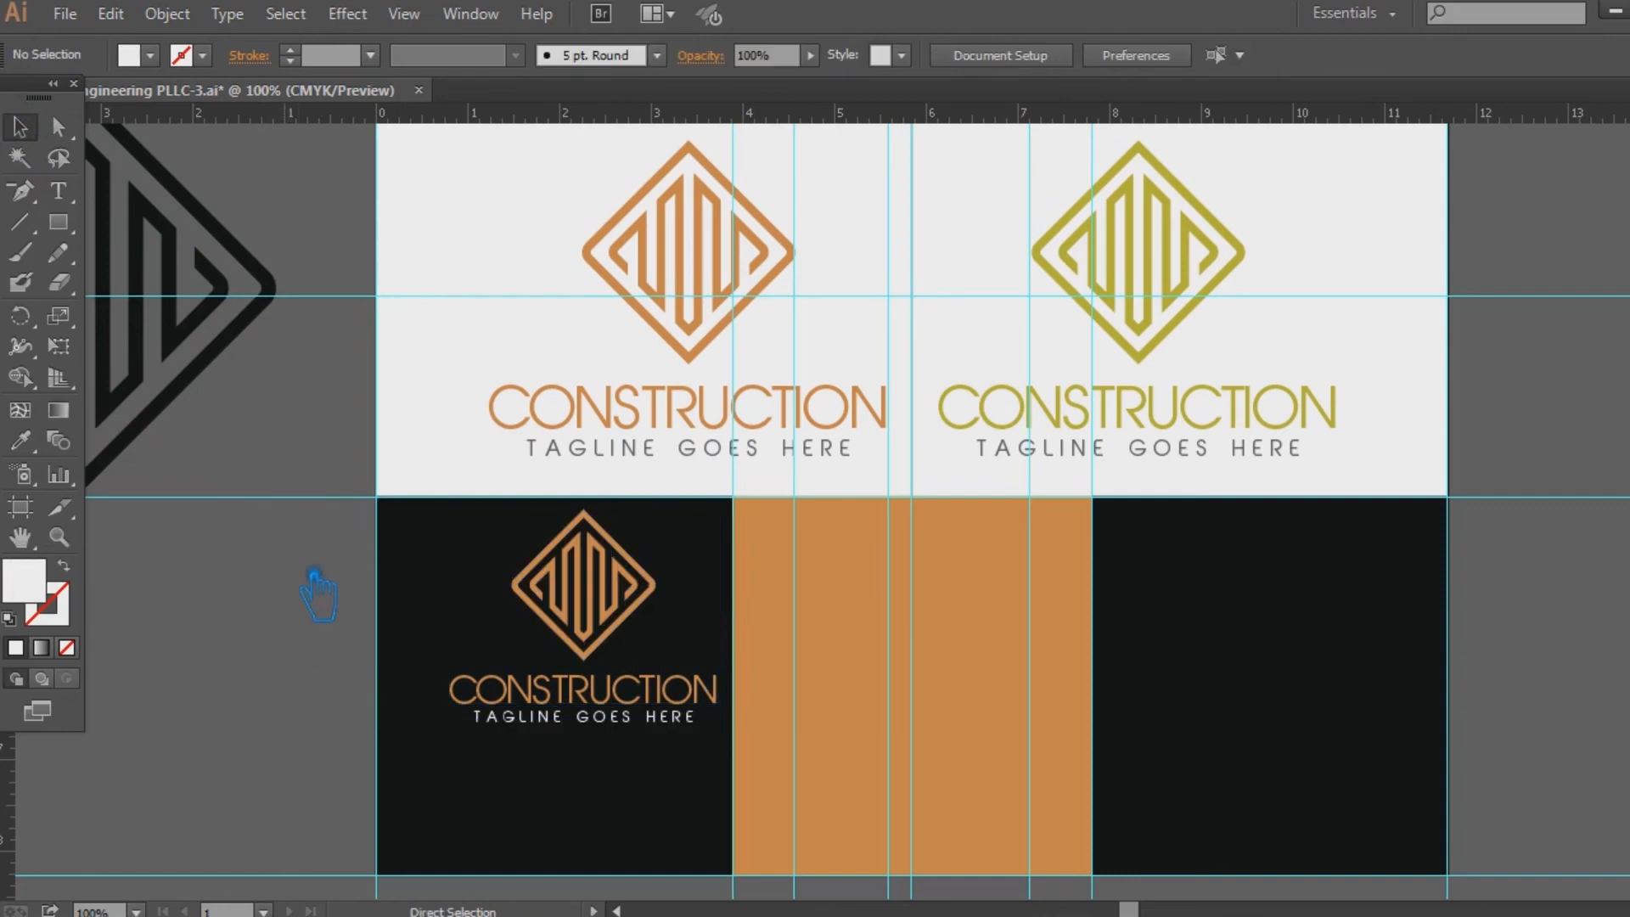
{"action": "left_click", "coordinate": [624, 626]}
{"action": "key", "text": "ctrl+g"}
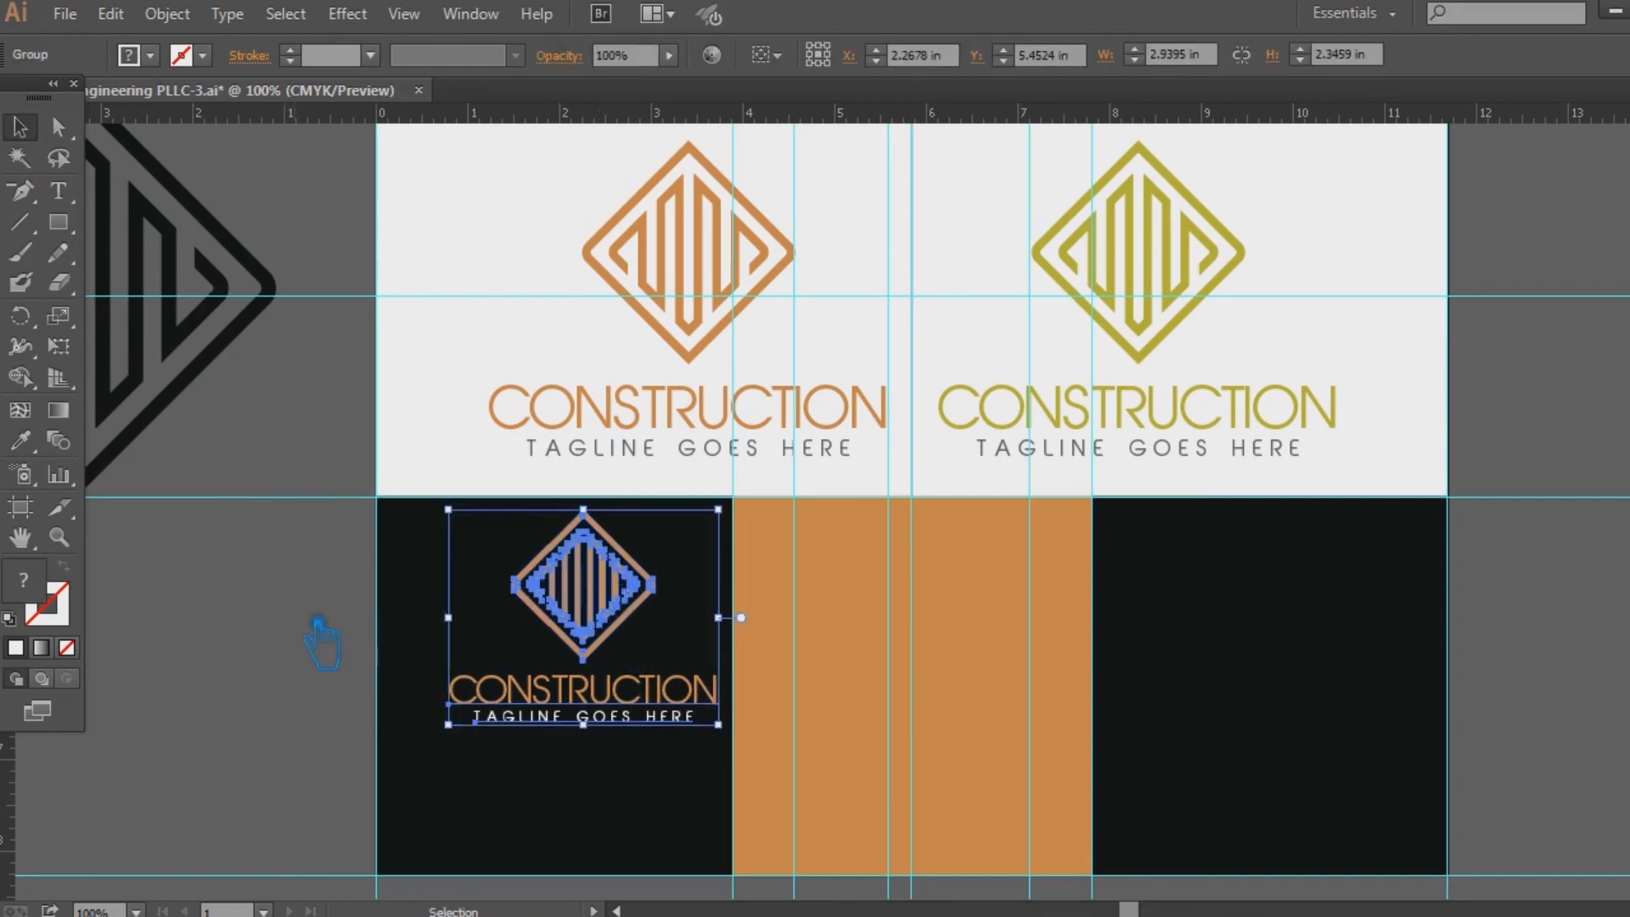
{"action": "left_click", "coordinate": [324, 619]}
{"action": "left_click_drag", "start_coordinate": [598, 641], "coordinate": [926, 643]}
{"action": "left_click", "coordinate": [433, 338]}
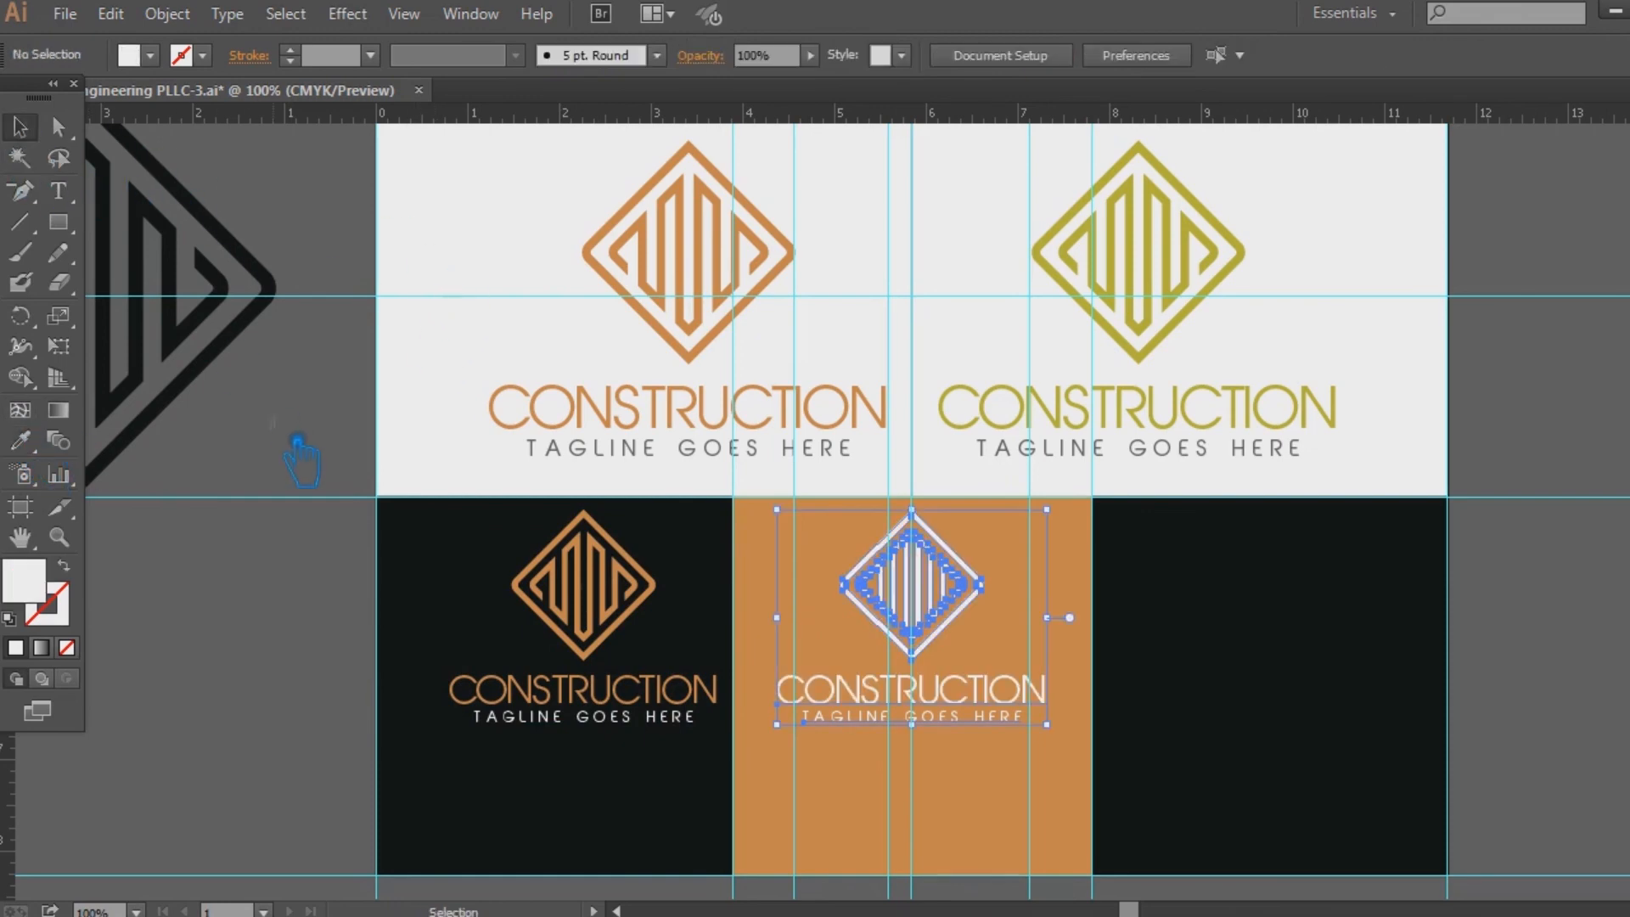
Step: Copy the small orange logo from the left dark panel onto the right dark panel and nudge the copy slightly left
{"action": "scroll", "coordinate": [1556, 690], "scroll_direction": "down", "scroll_amount": 5}
{"action": "scroll", "coordinate": [1230, 521], "scroll_direction": "up", "scroll_amount": 4}
{"action": "scroll", "coordinate": [1055, 746], "scroll_direction": "right", "scroll_amount": 3}
{"action": "left_click", "coordinate": [1004, 397]}
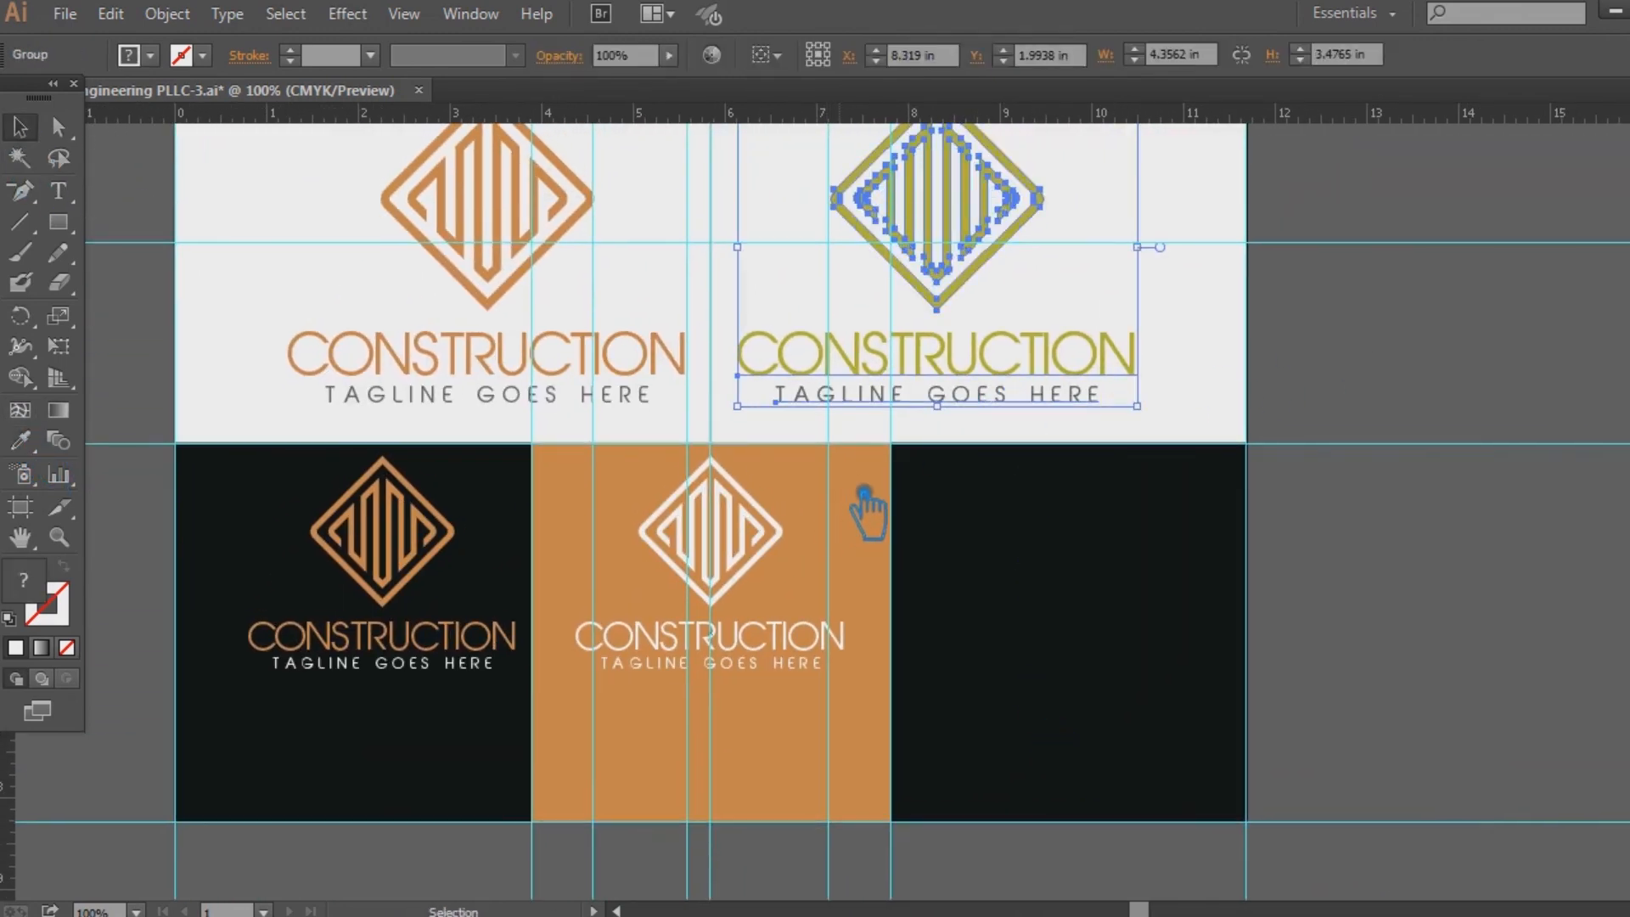
{"action": "left_click", "coordinate": [1338, 423]}
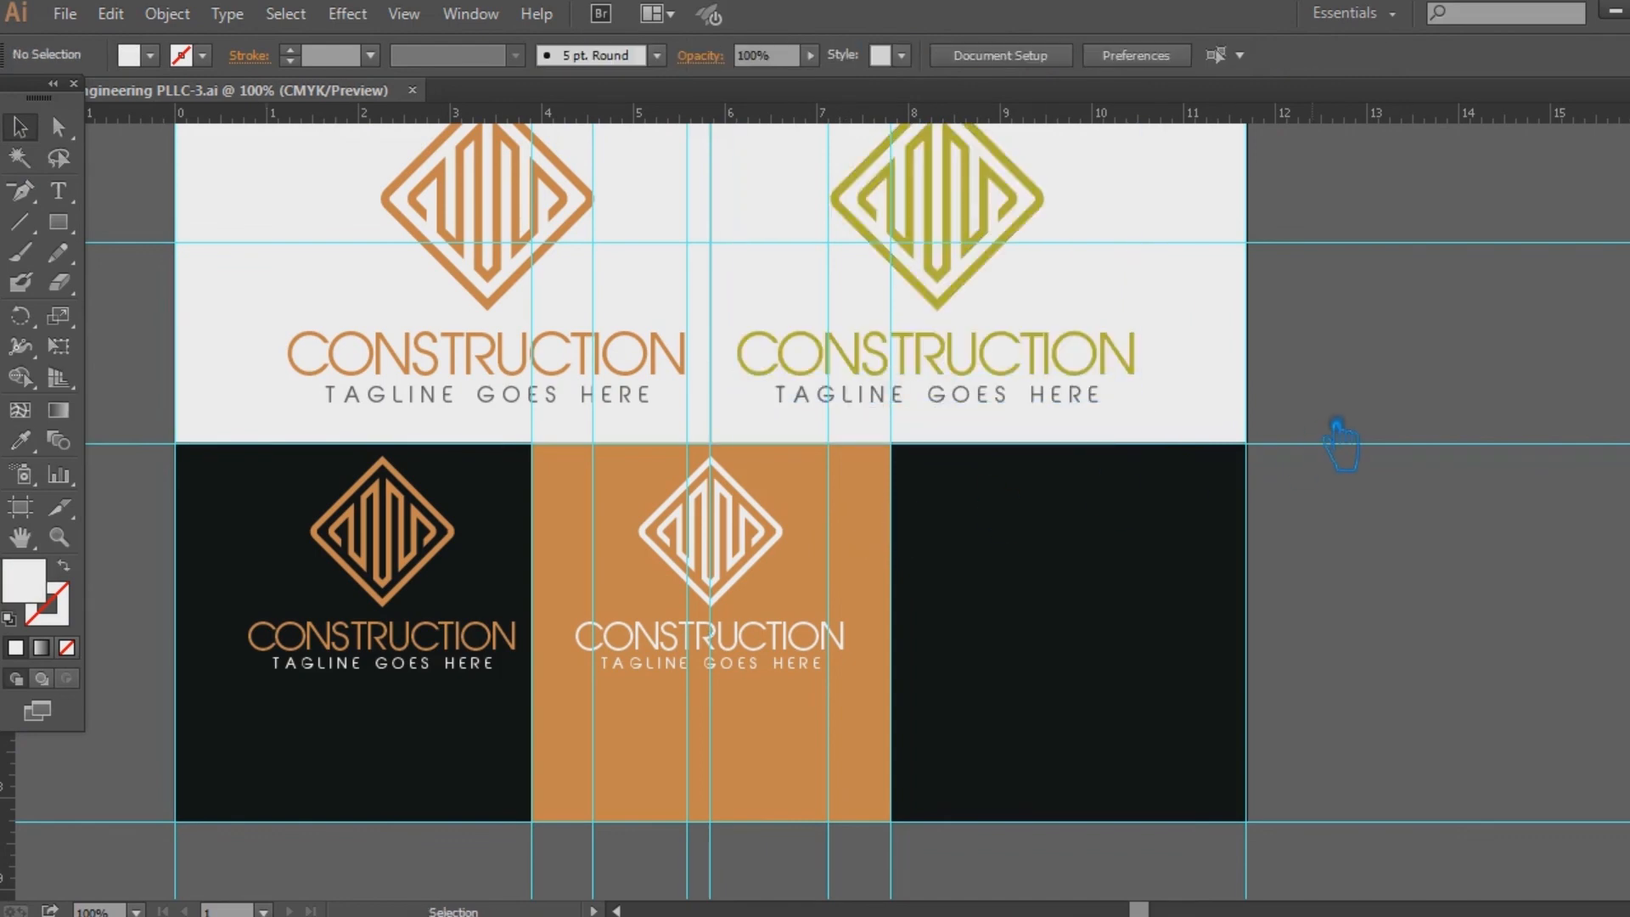
{"action": "left_click", "coordinate": [429, 616]}
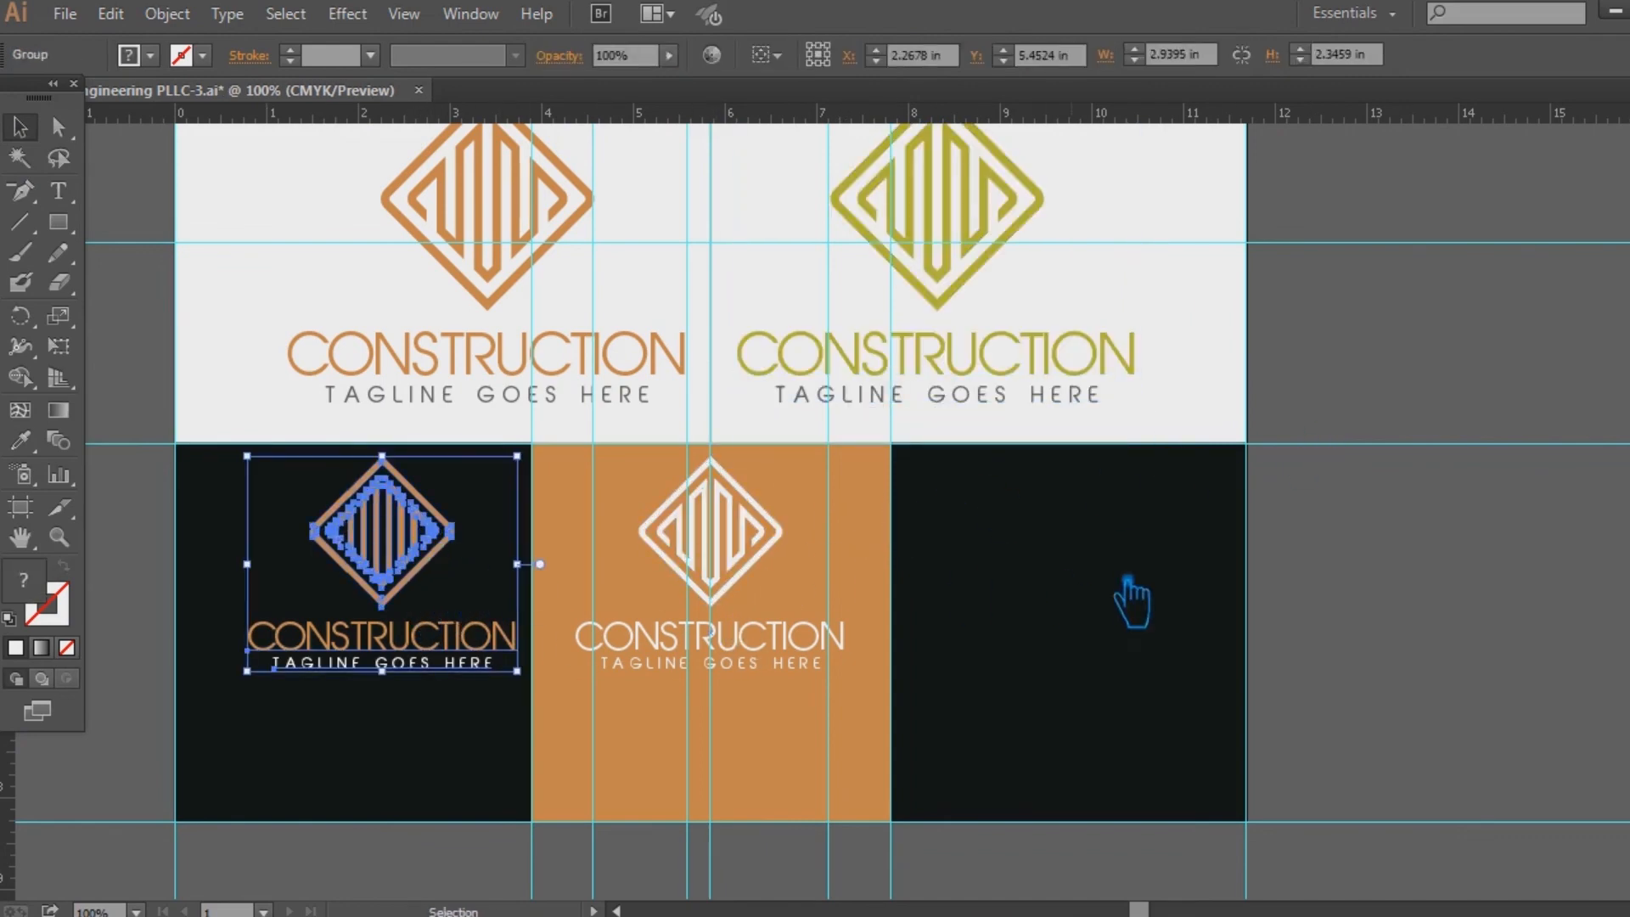
{"action": "left_click", "coordinate": [1069, 600]}
{"action": "left_click_drag", "start_coordinate": [455, 615], "coordinate": [1028, 607]}
{"action": "key", "text": "Left"}
{"action": "key", "text": "Left"}
{"action": "key", "text": "Left"}
{"action": "key", "text": "Left"}
{"action": "key", "text": "Left"}
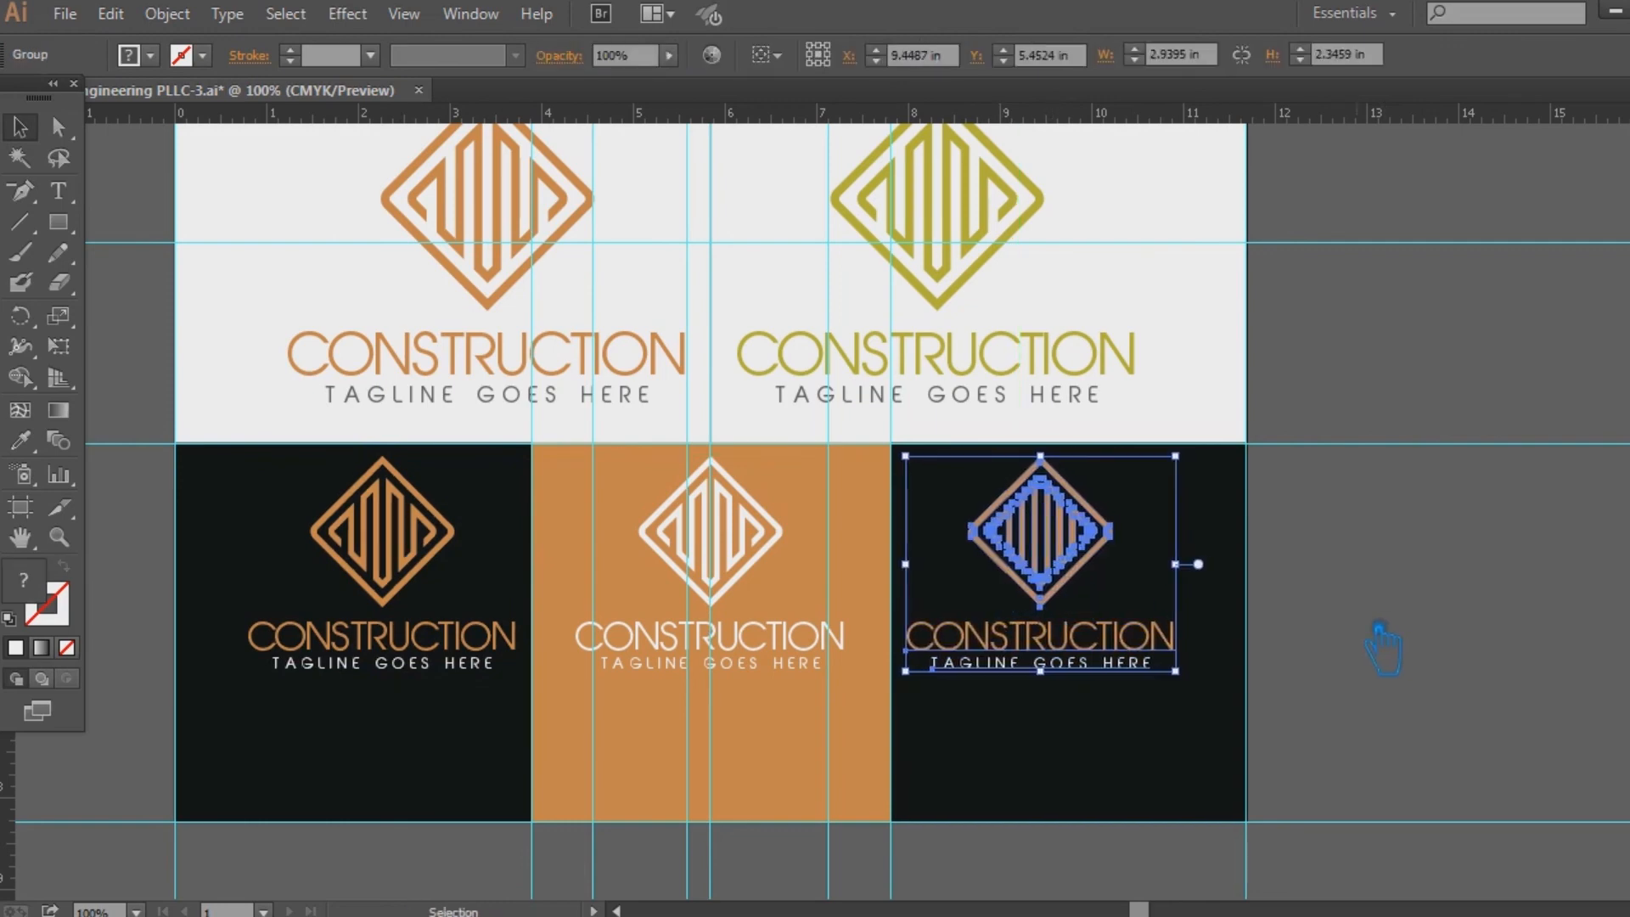
Step: Group the two orange logos on the dark panels and align the group with the off-white middle logo by horizontal centre
{"action": "left_click", "coordinate": [447, 663], "text": "shift"}
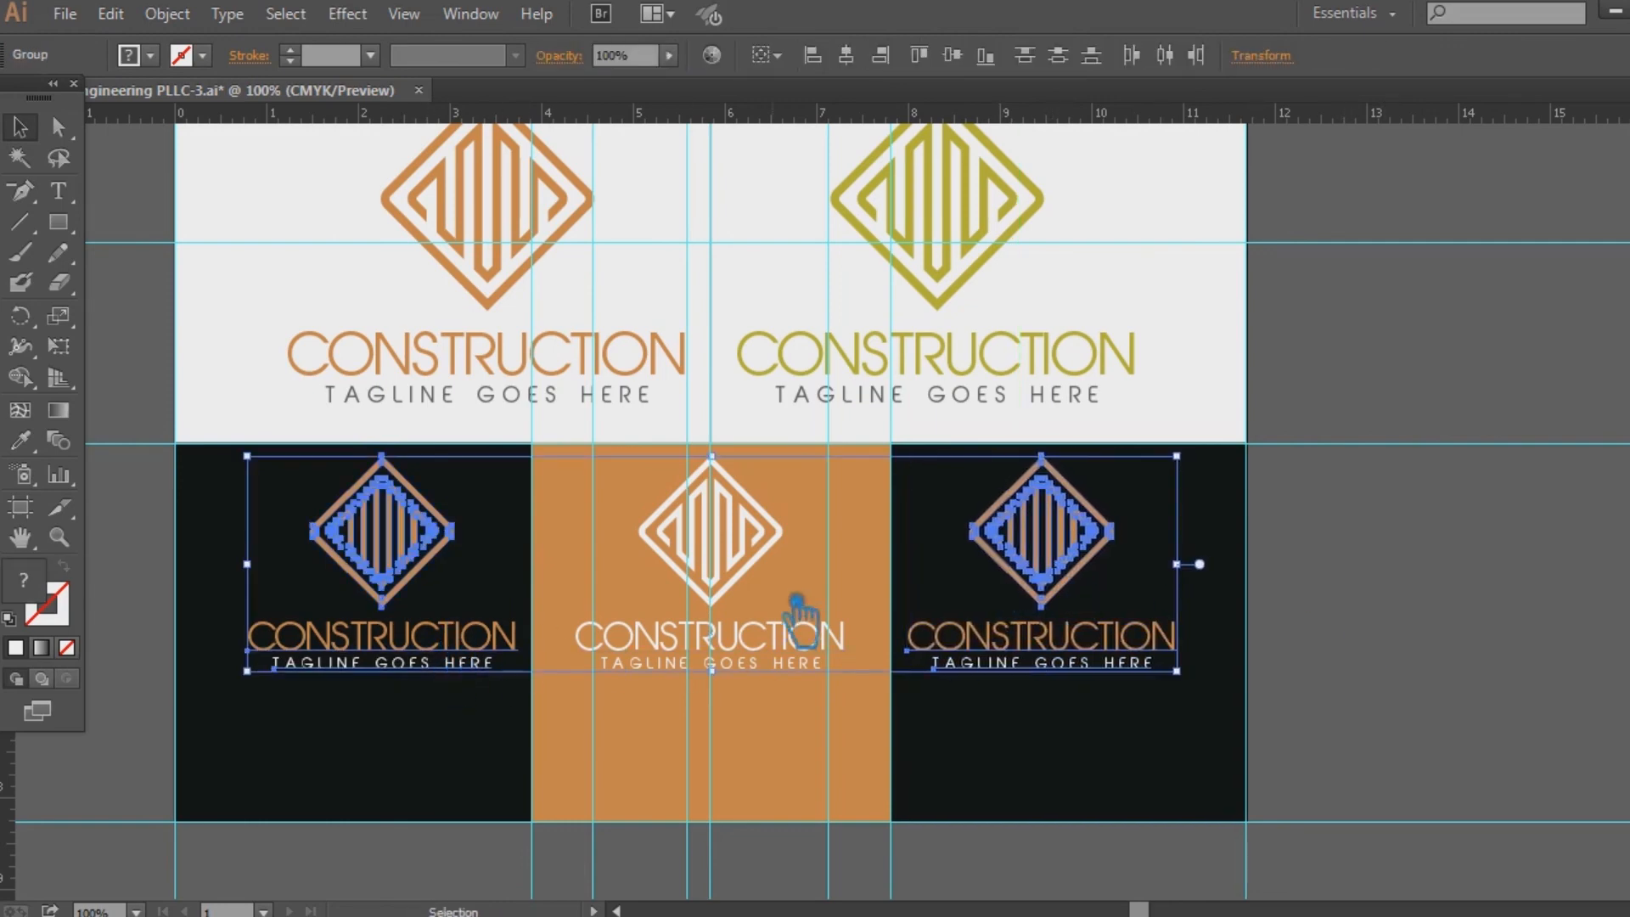
{"action": "left_click", "coordinate": [753, 564], "text": "shift"}
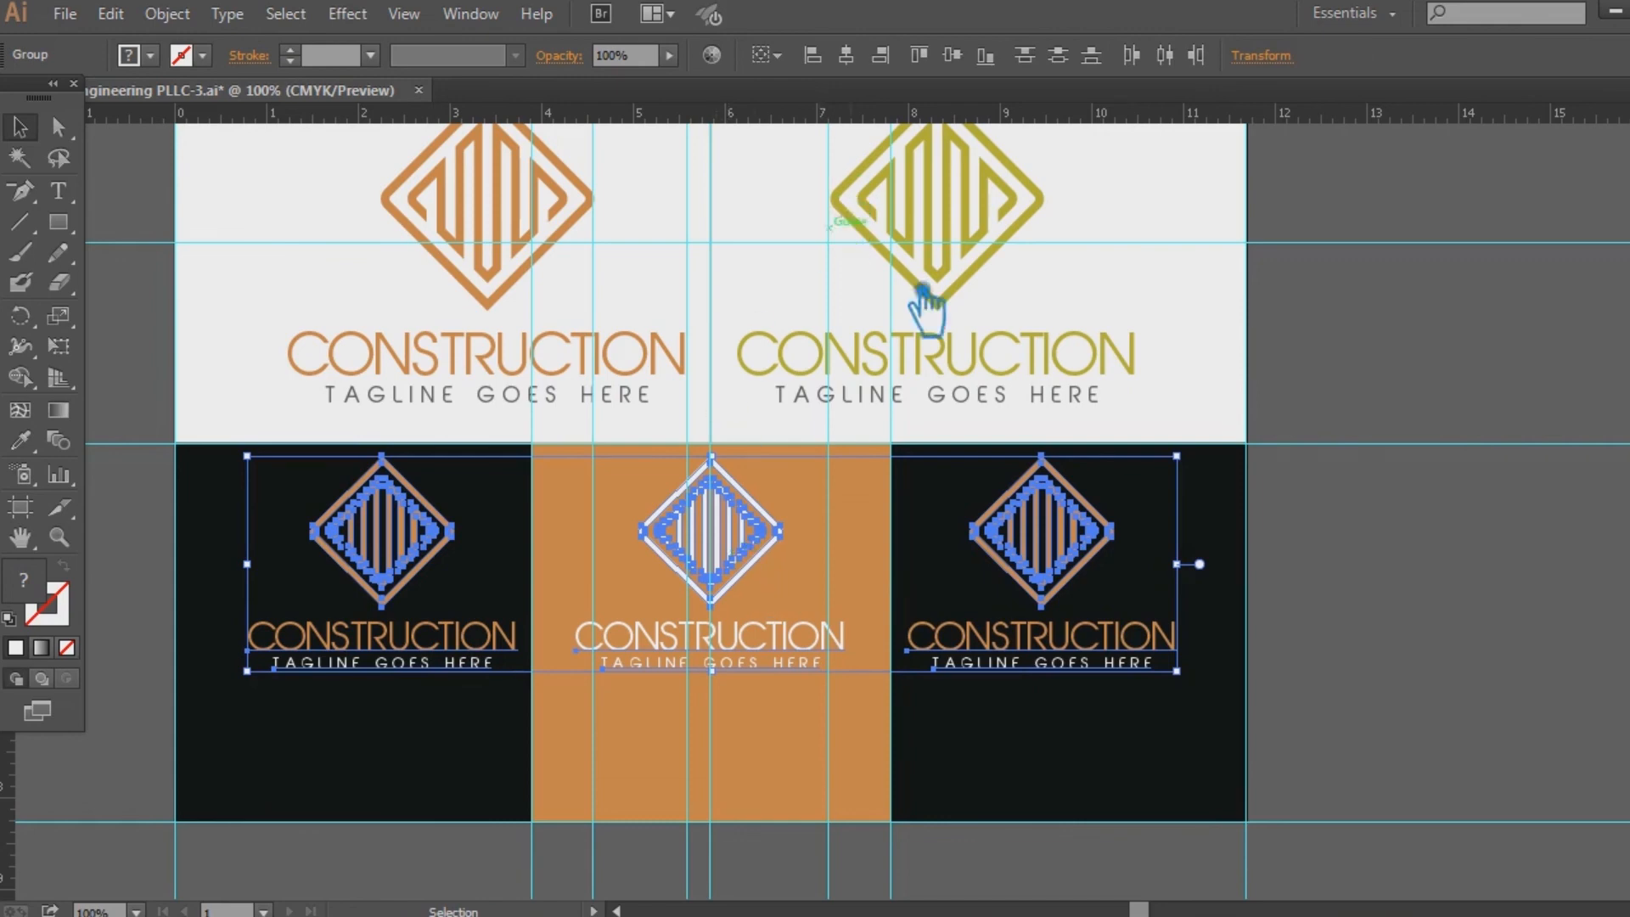
{"action": "left_click", "coordinate": [1001, 475]}
{"action": "left_click", "coordinate": [1056, 567]}
{"action": "left_click", "coordinate": [445, 551], "text": "shift"}
{"action": "key", "text": "ctrl+g"}
{"action": "left_click", "coordinate": [766, 555], "text": "shift"}
{"action": "left_click", "coordinate": [845, 55]}
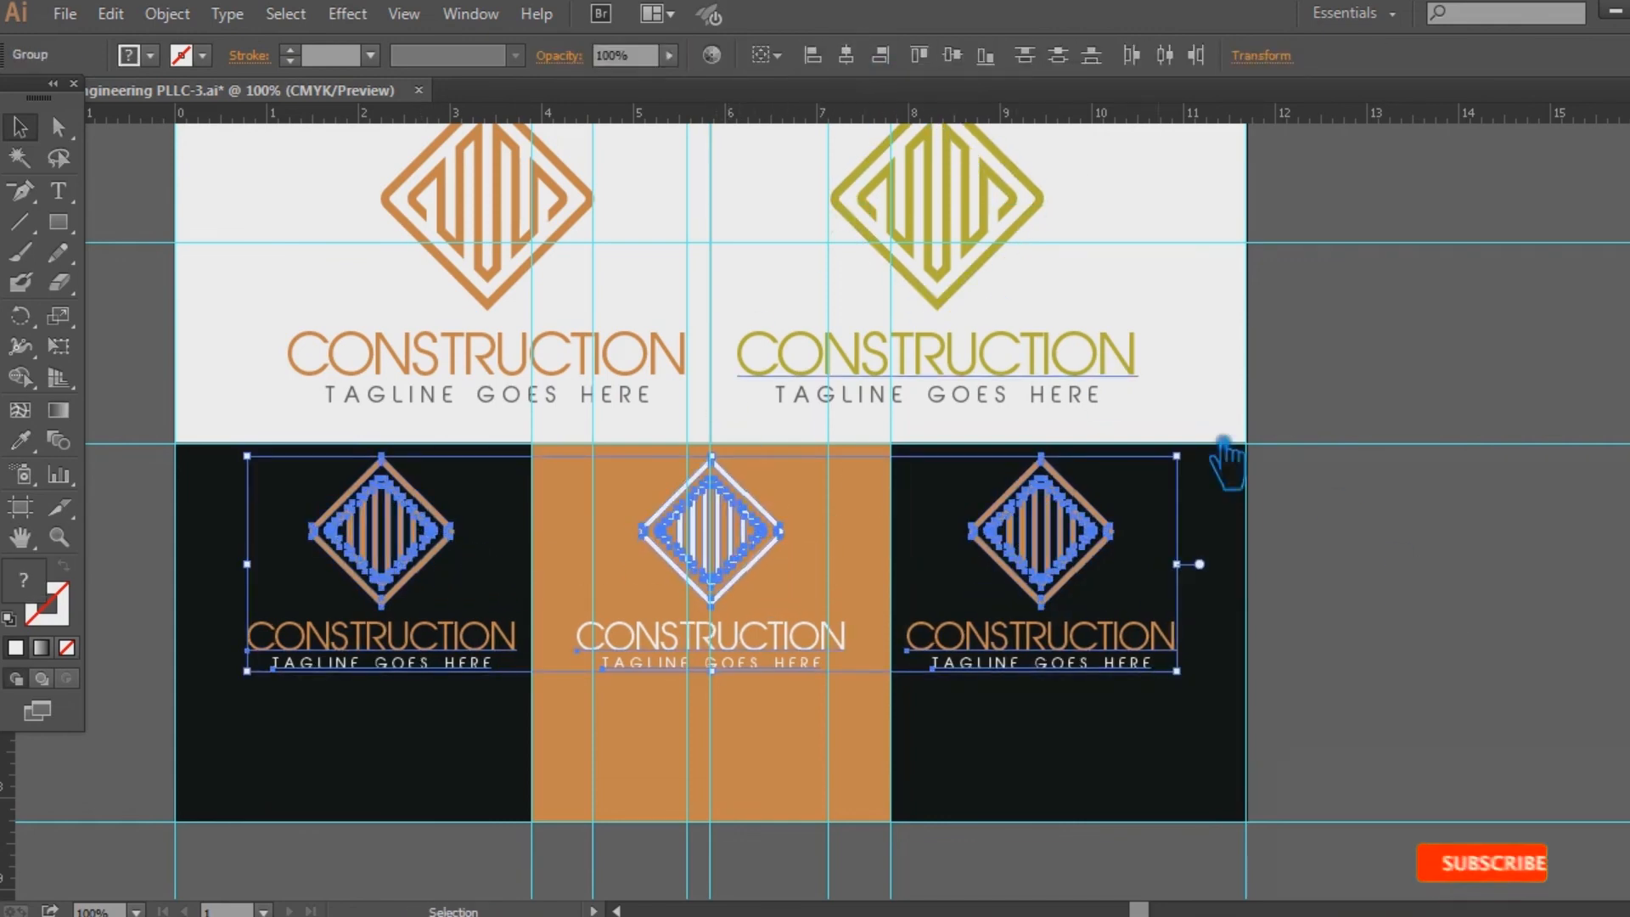
{"action": "left_click", "coordinate": [1379, 543]}
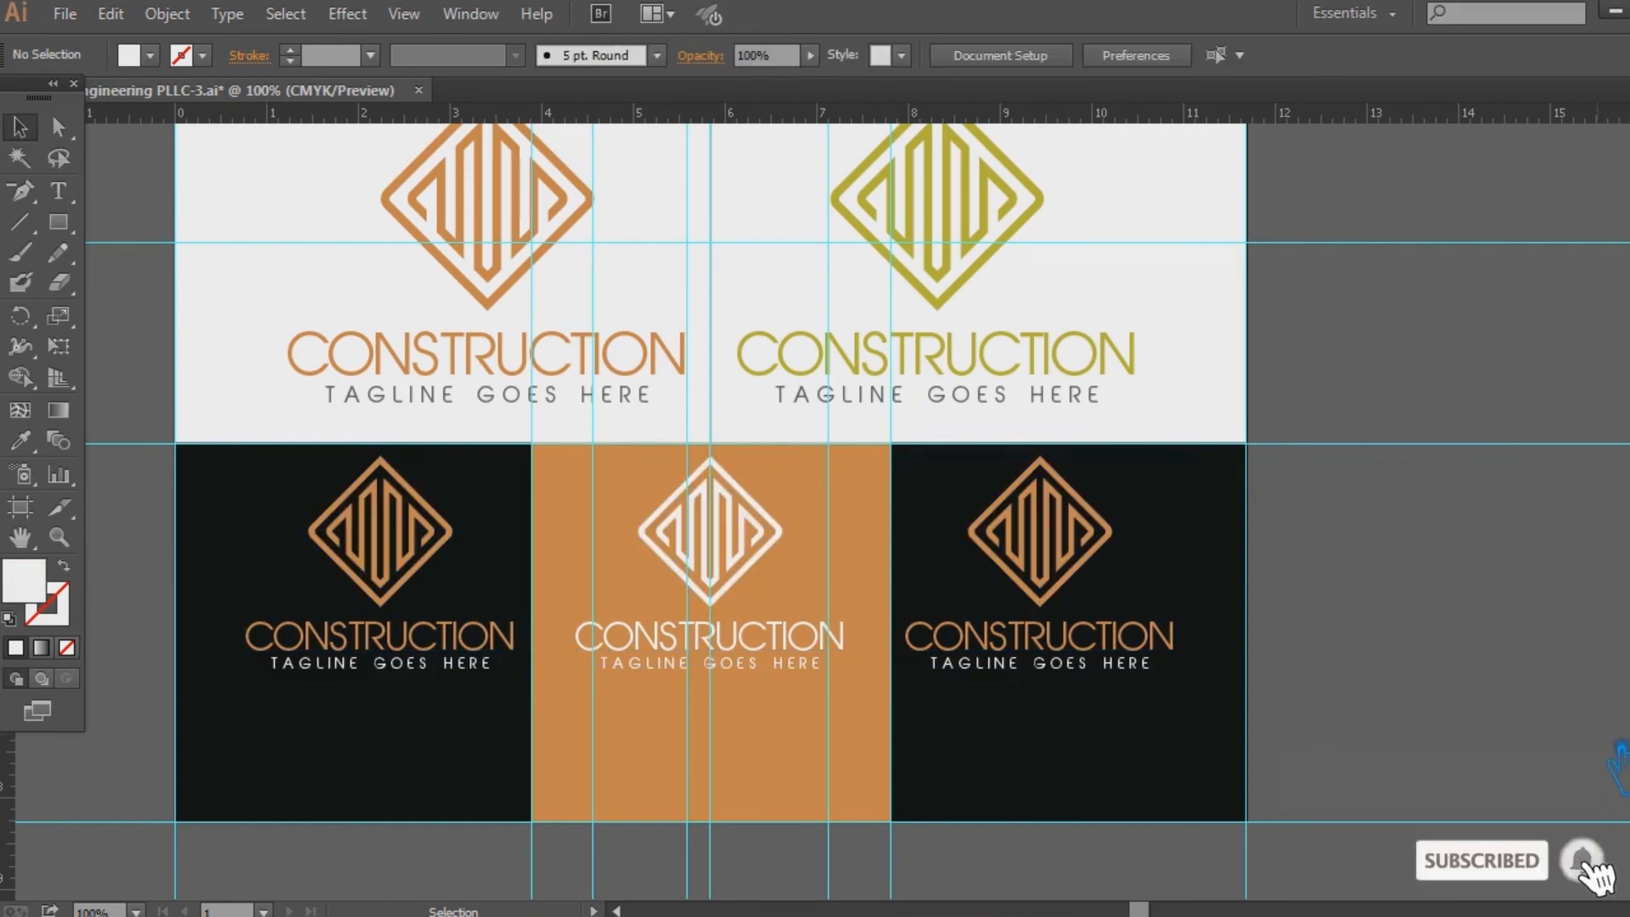
Step: Save the logo presentation document
{"action": "key", "text": "ctrl+s"}
{"action": "left_click_drag", "start_coordinate": [1474, 530], "coordinate": [1484, 597]}
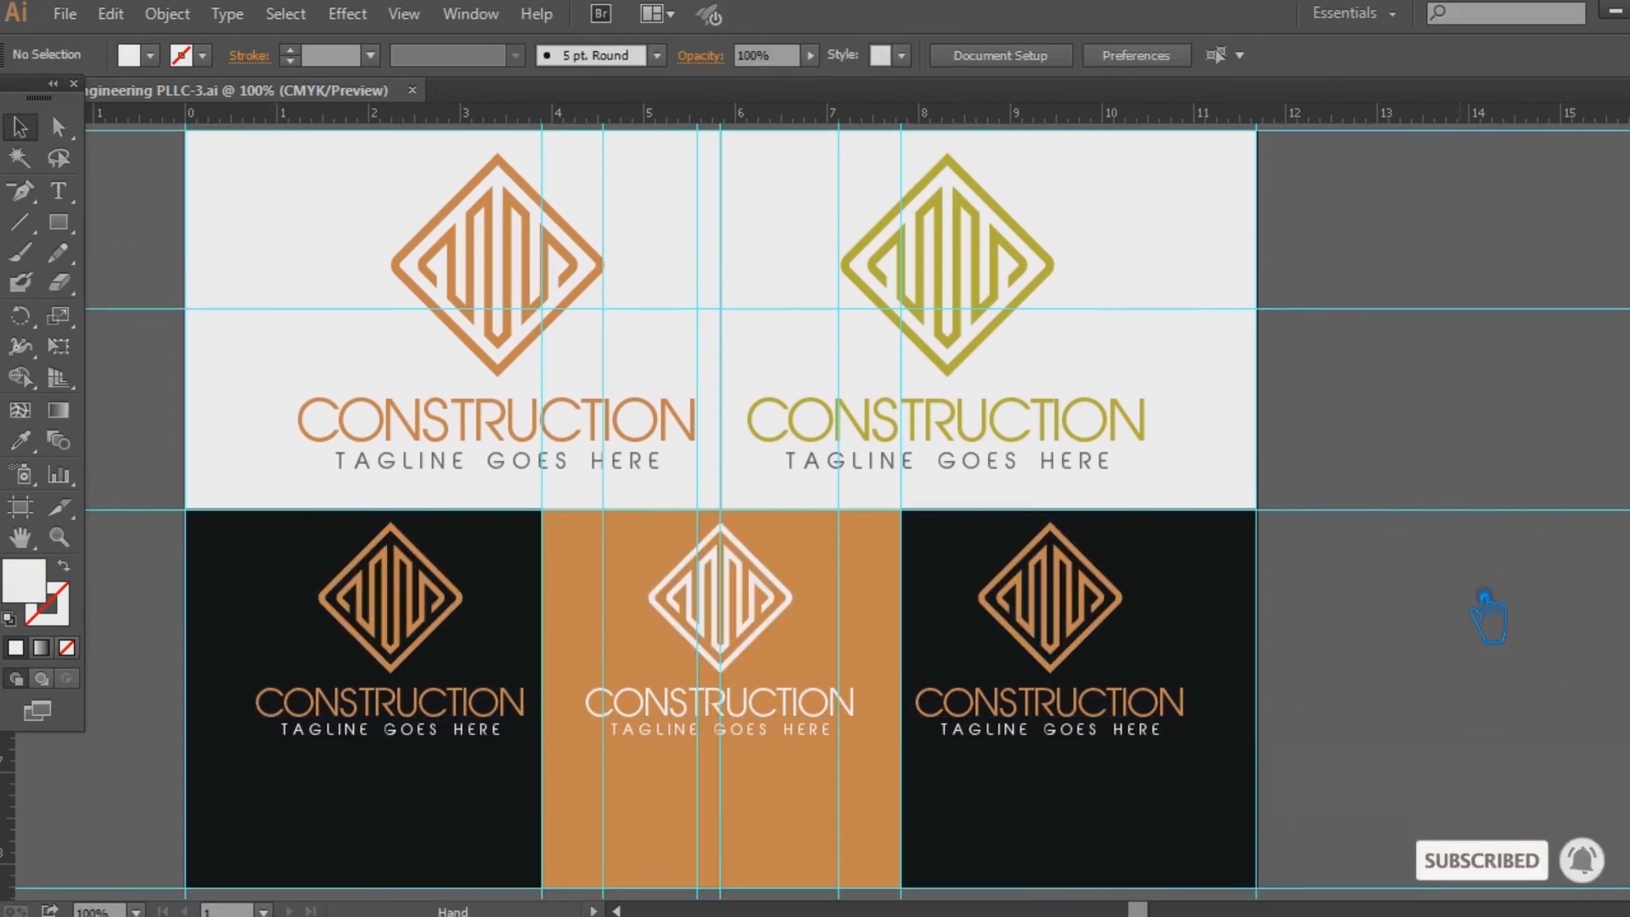